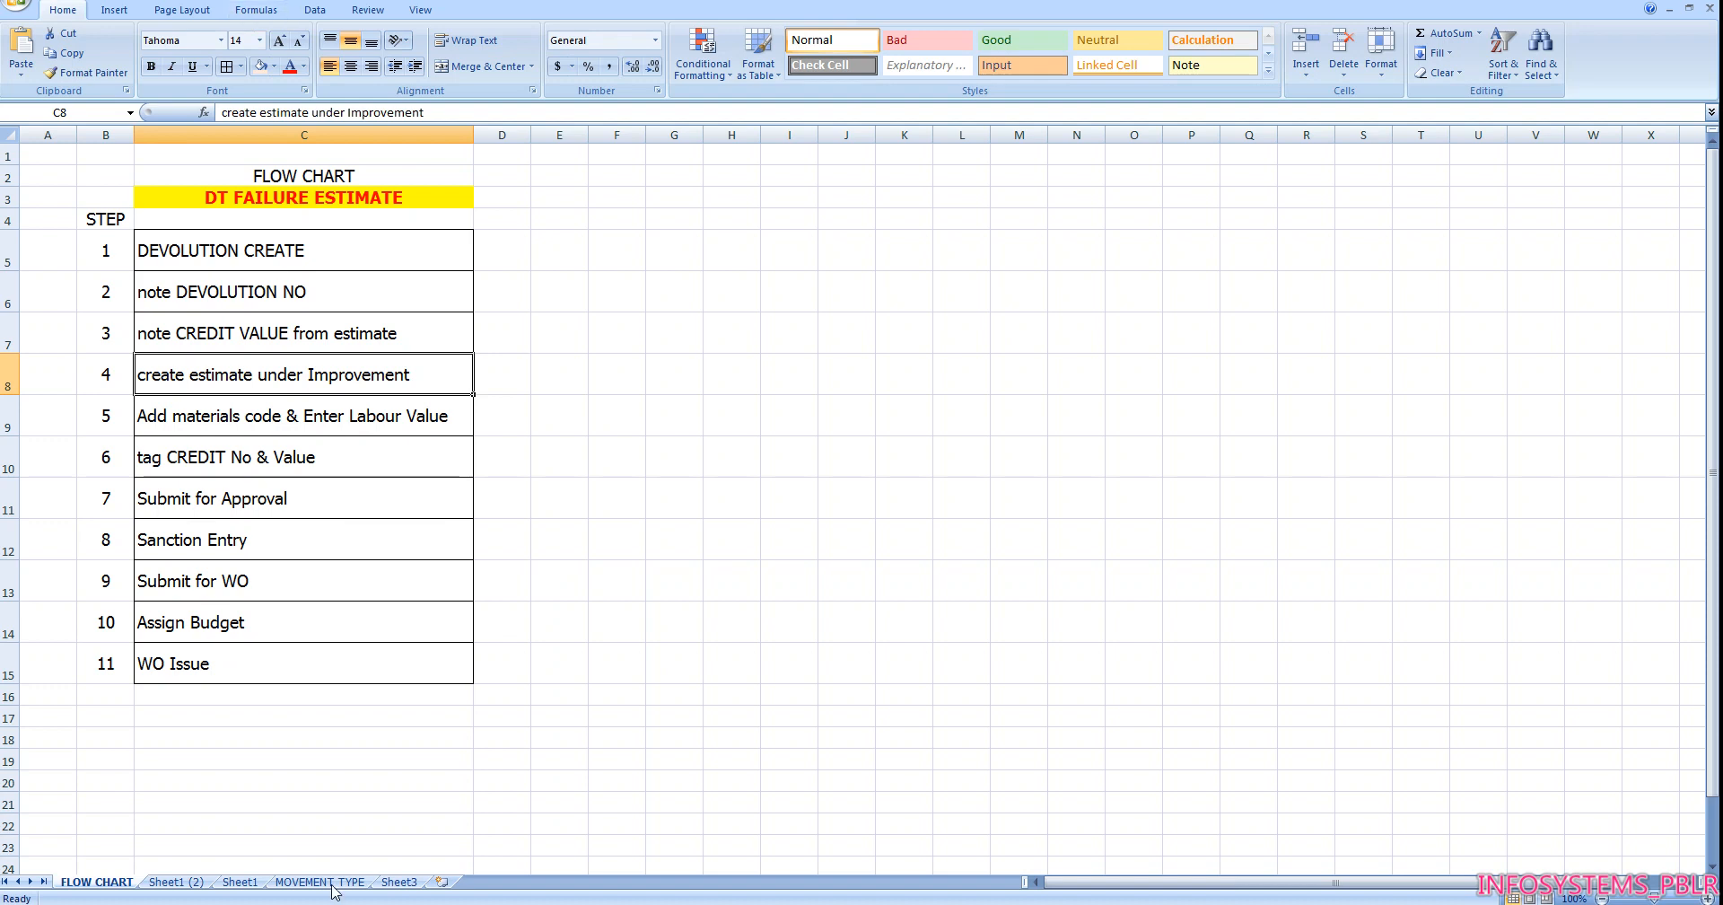
# Show the DT failure estimate requirements on Sheet1 (2) and examine the ERP code for the new/SH DT
pyautogui.click(176, 882)
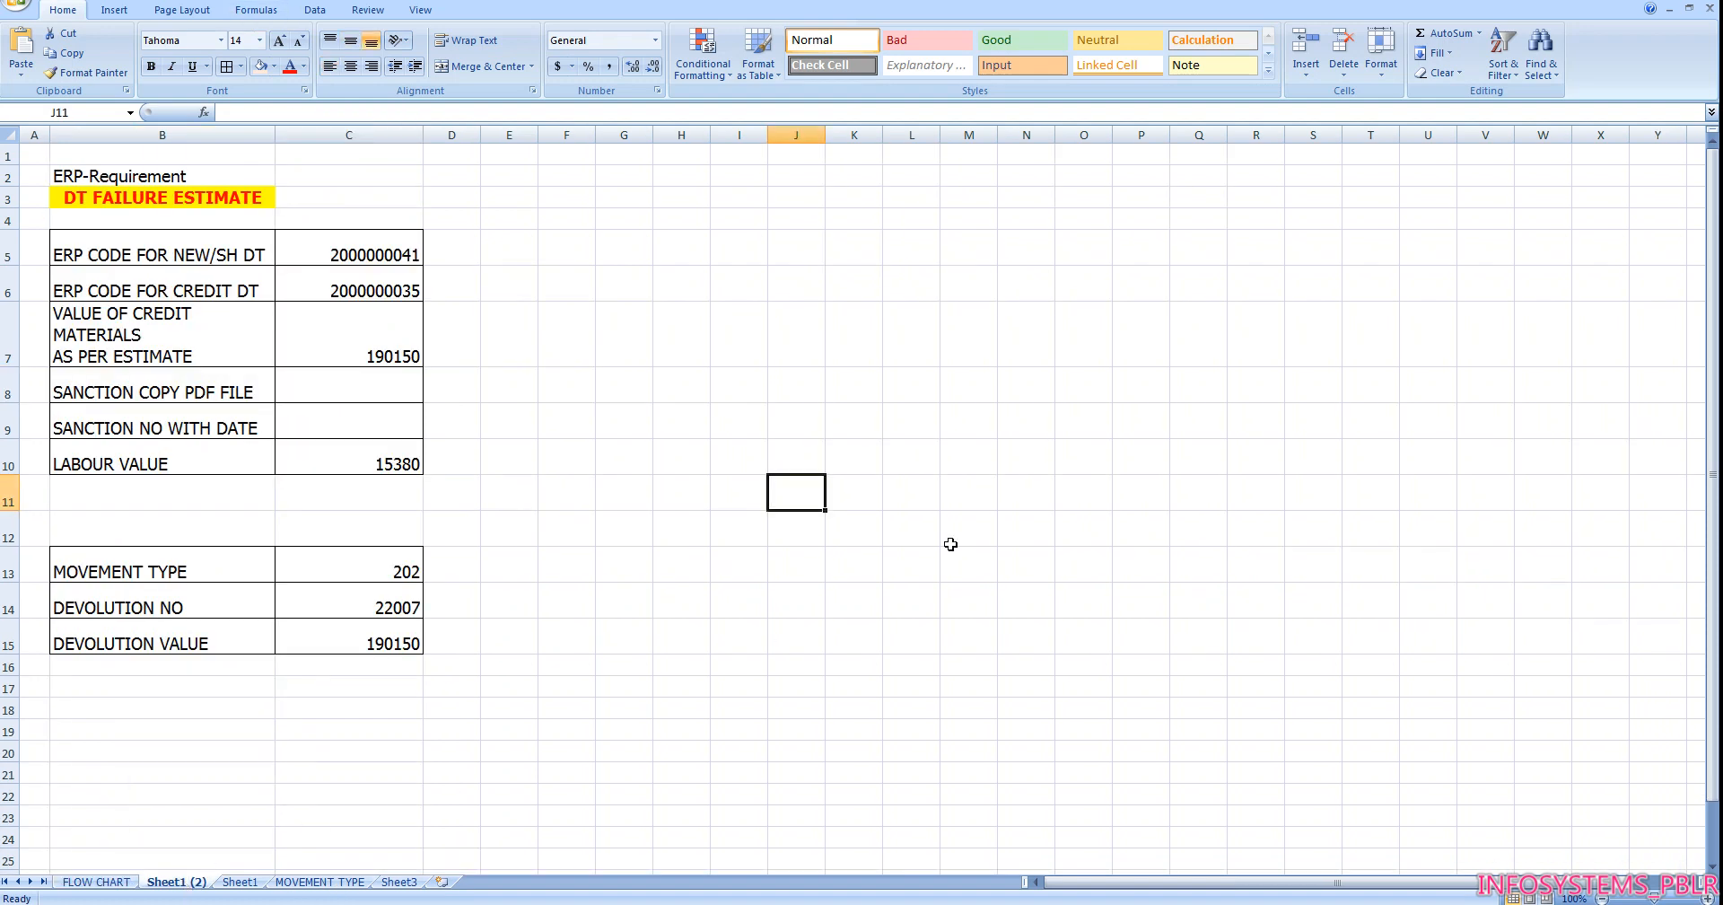
pyautogui.click(183, 253)
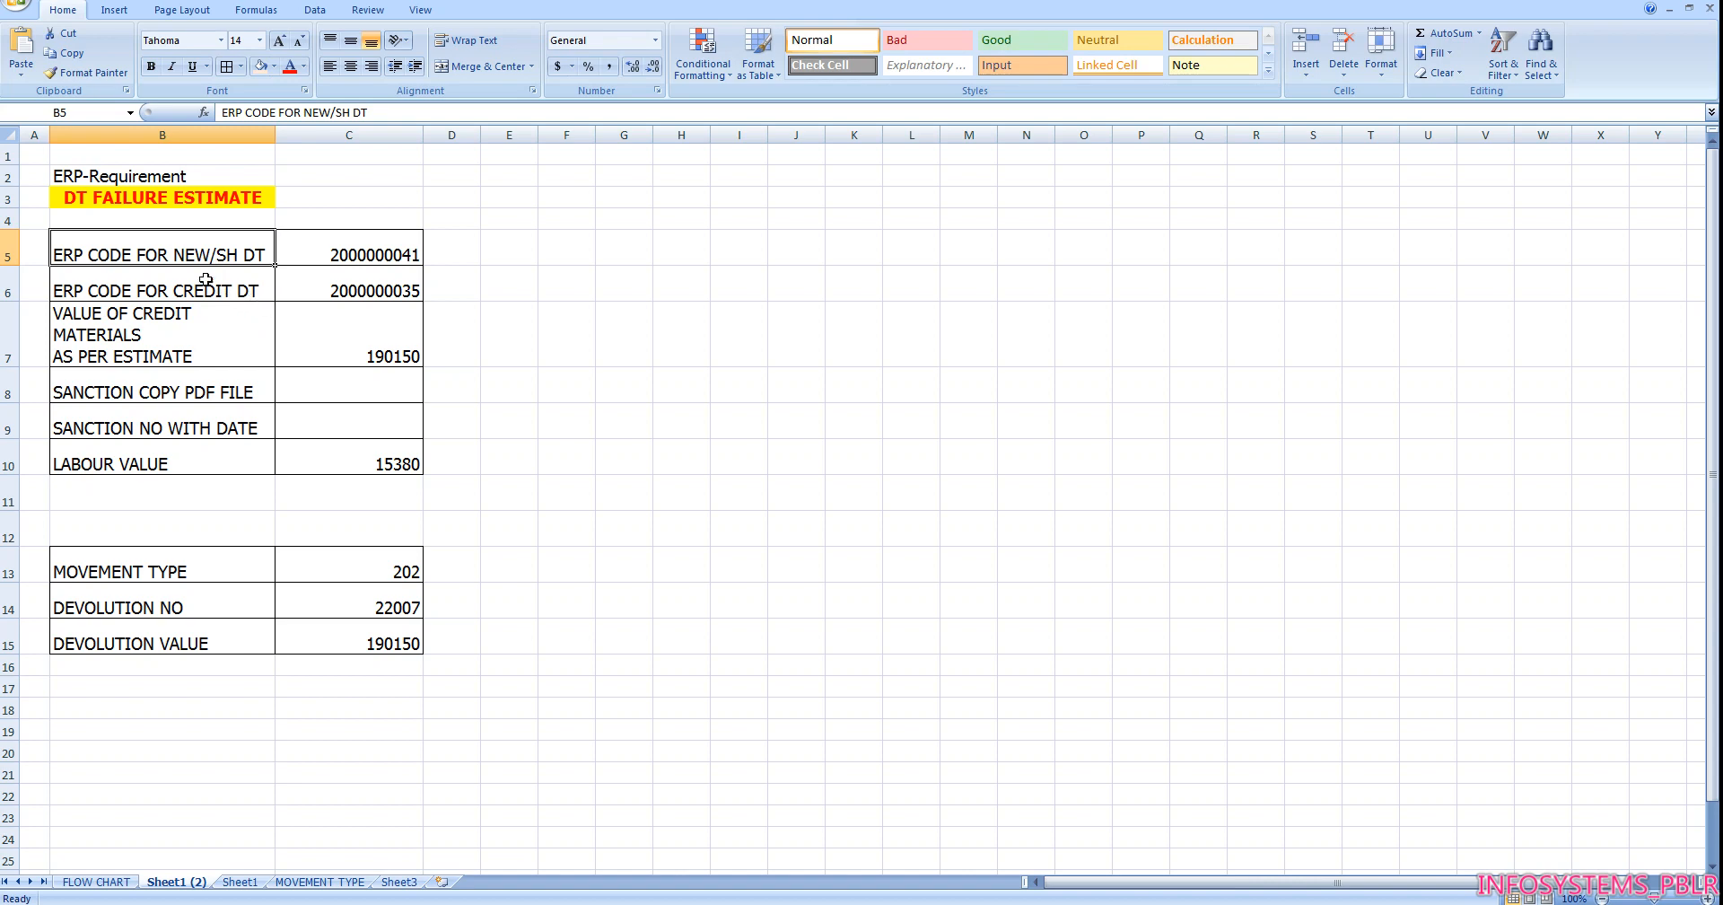
pyautogui.click(318, 260)
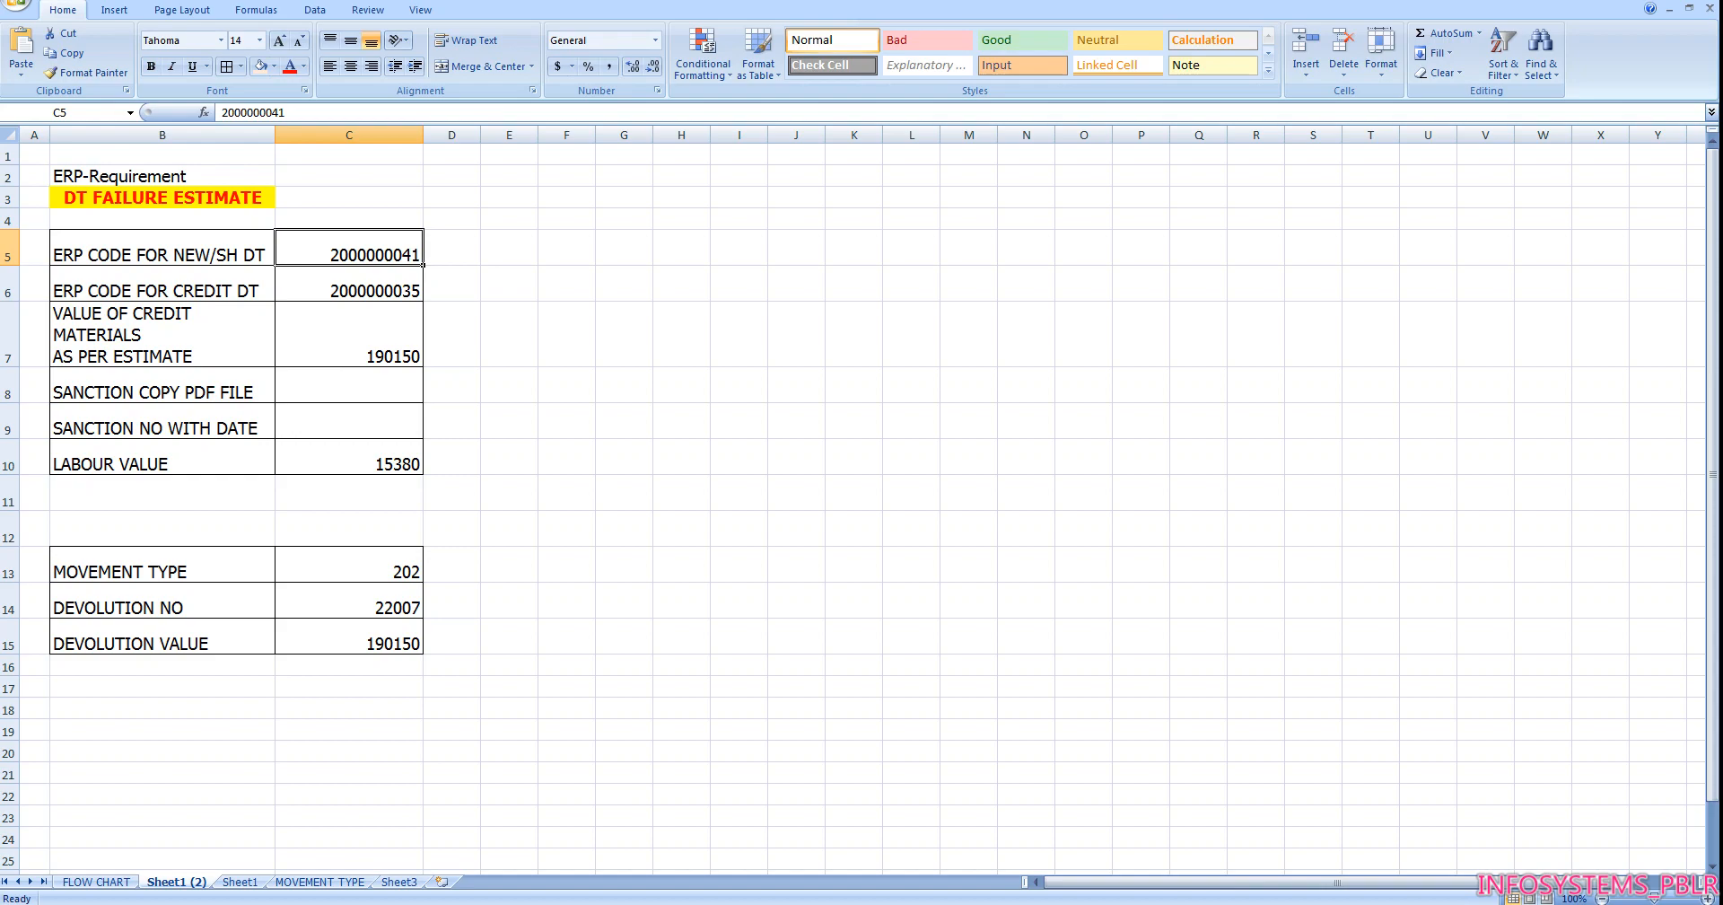
# Open the THIRUMALAPDY SS2 DT FAILURE PDF from the Desktop folder and review the account heads on its first page
pyautogui.moveTo(505, 904)
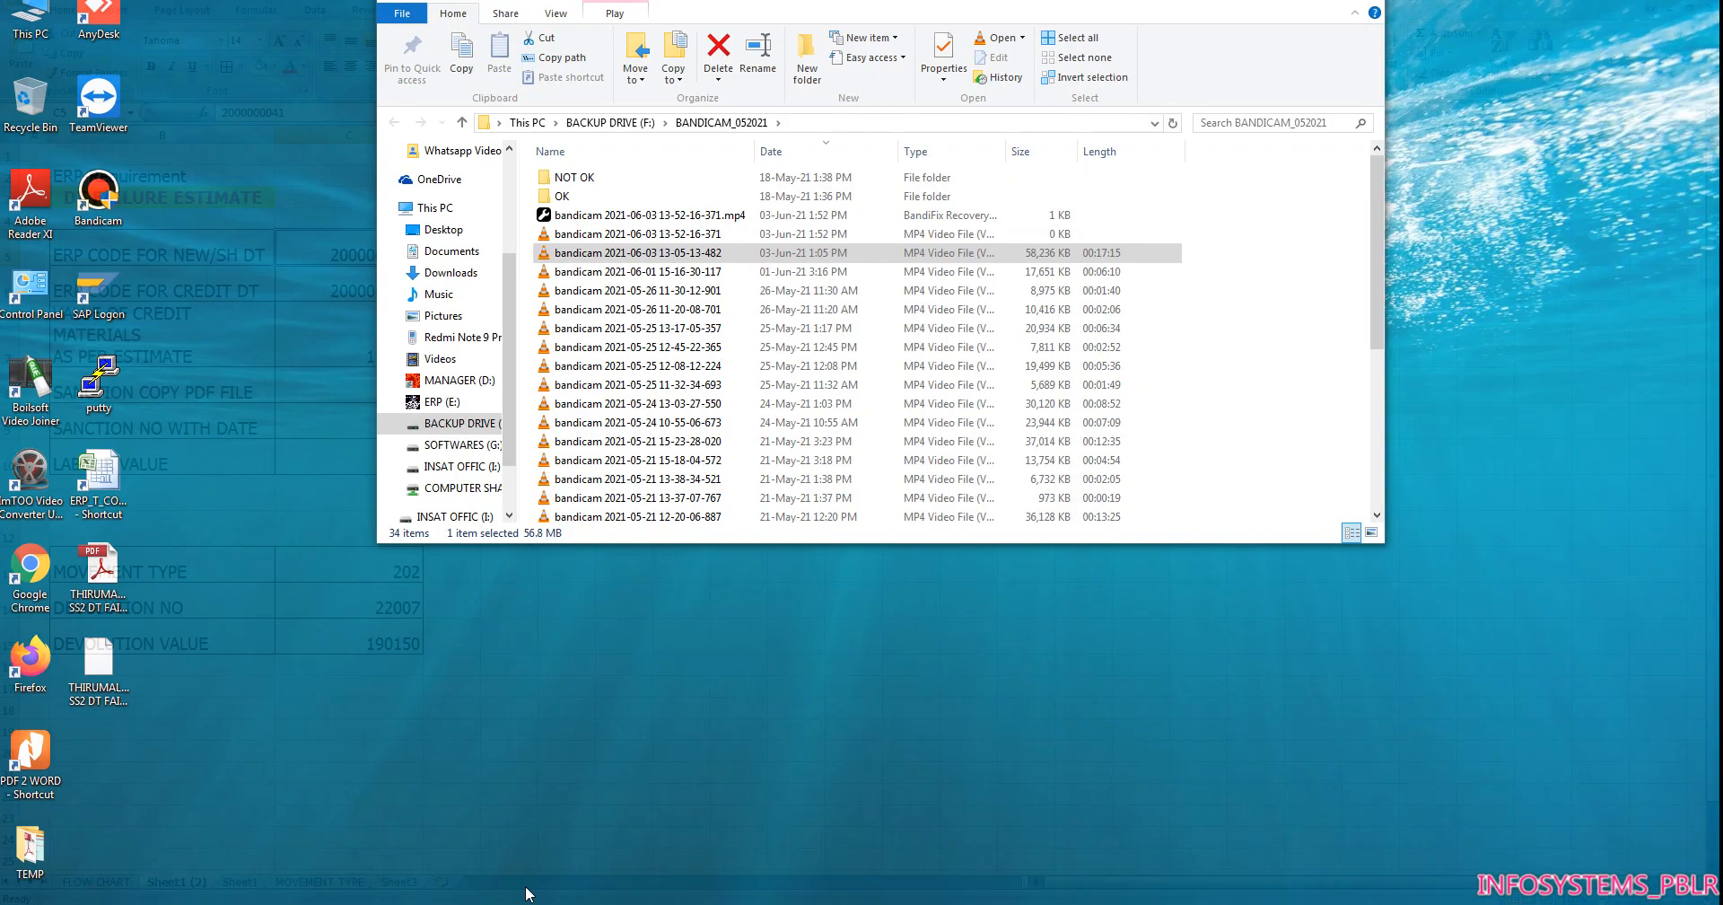
pyautogui.click(526, 894)
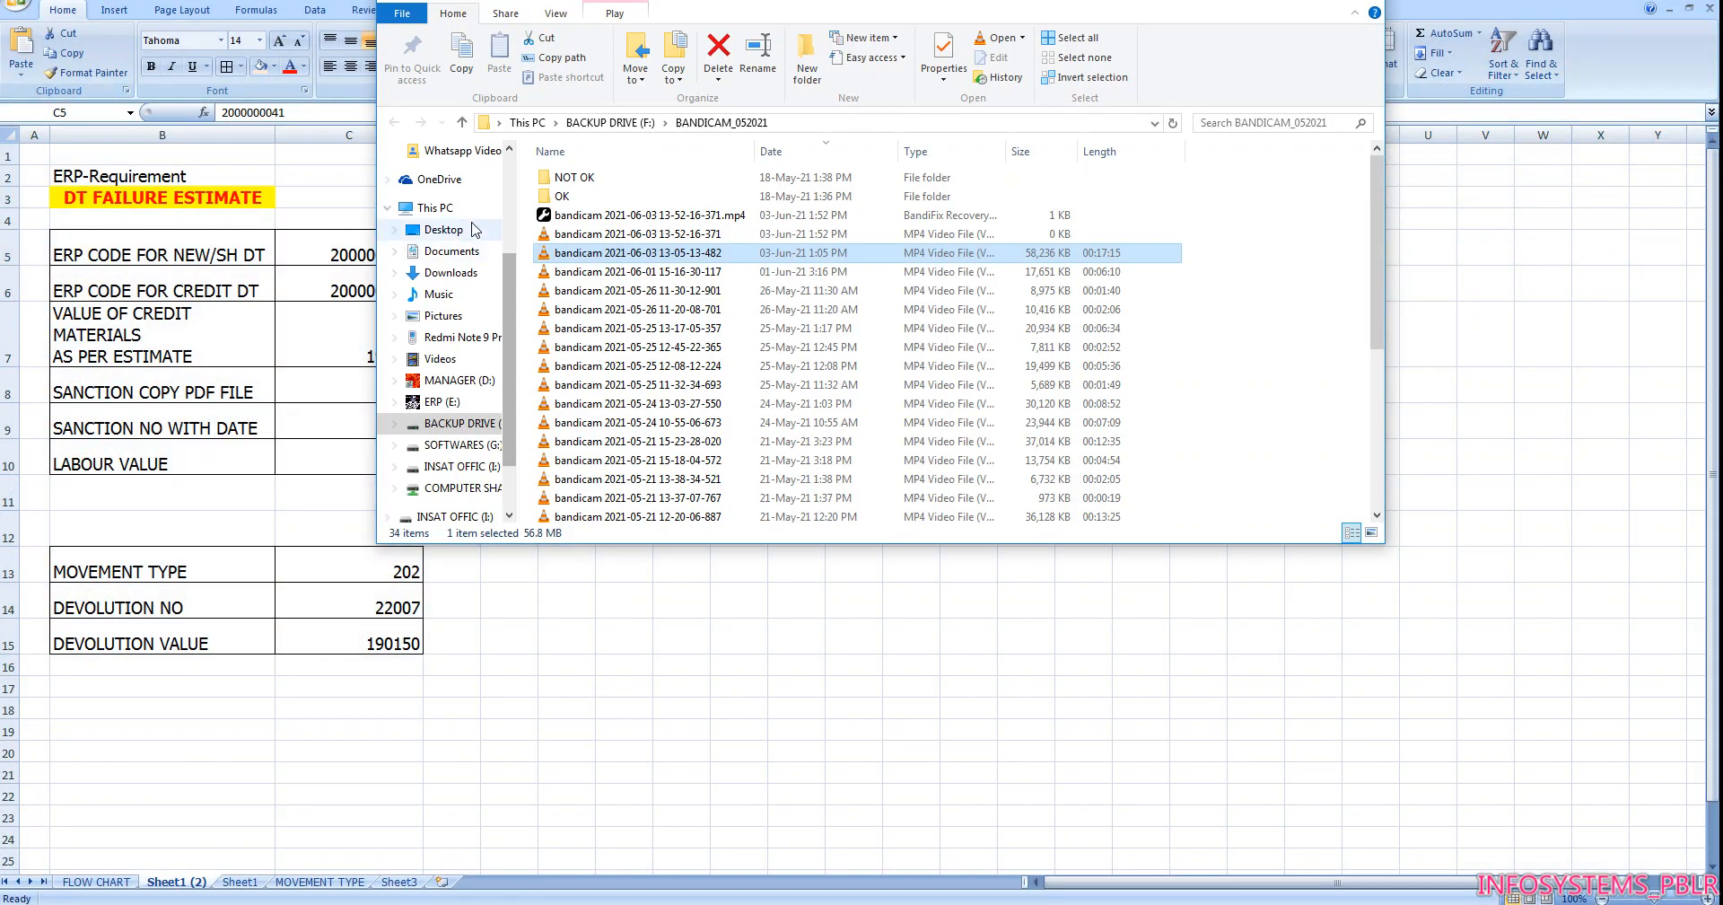
pyautogui.click(446, 231)
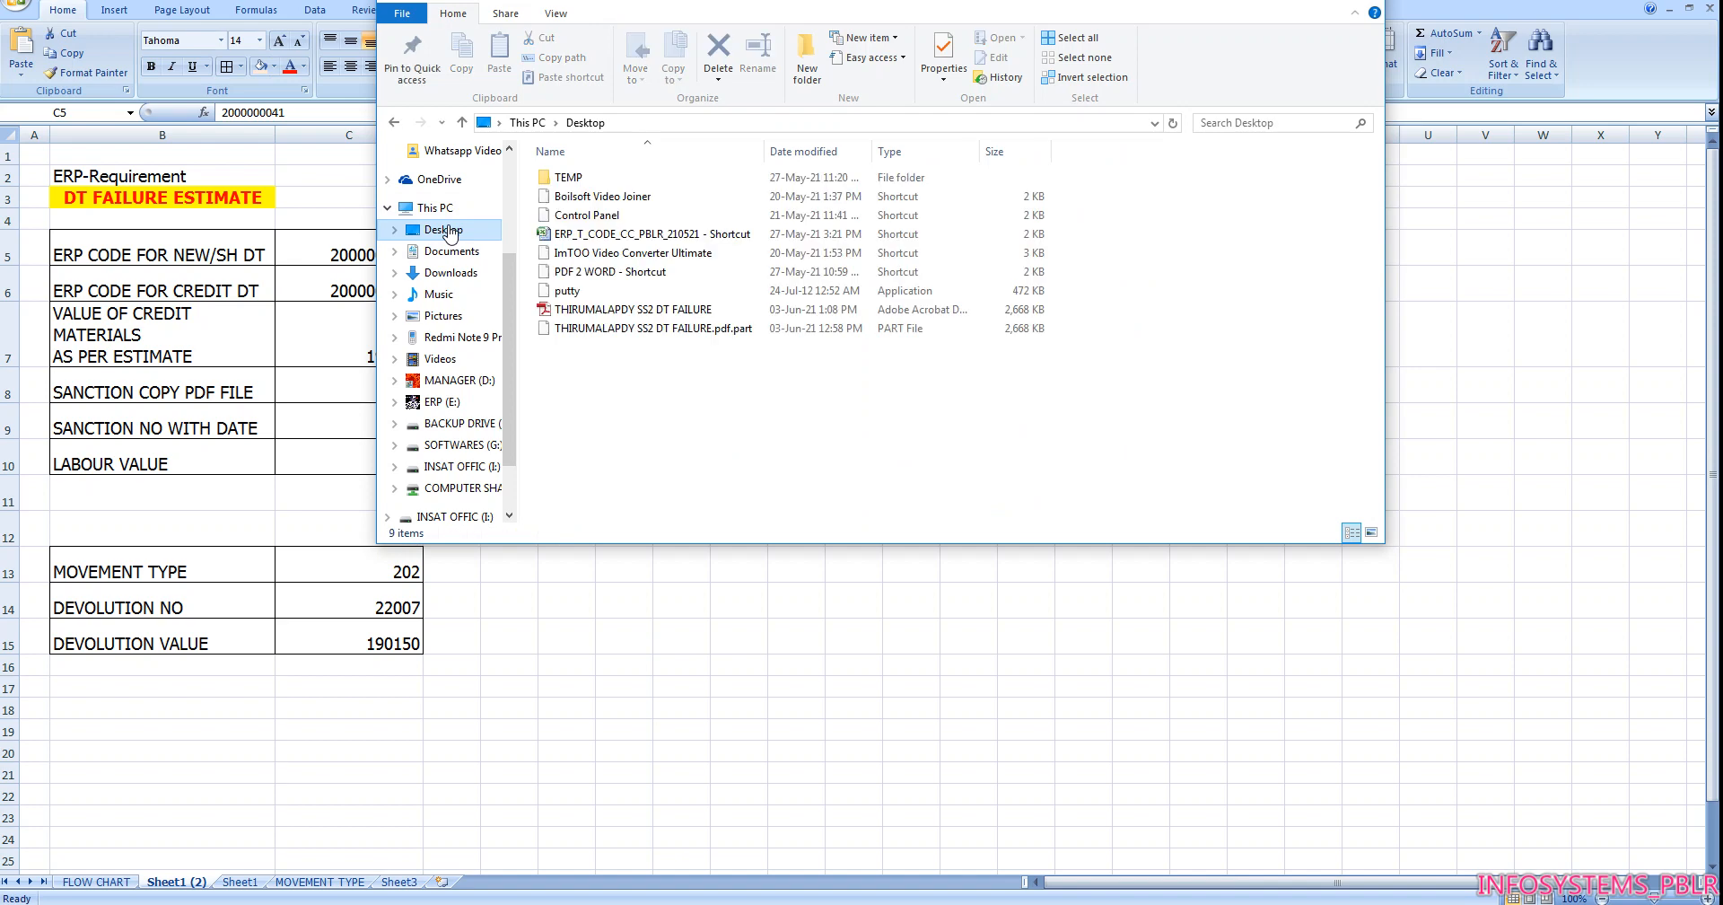
pyautogui.doubleClick(639, 310)
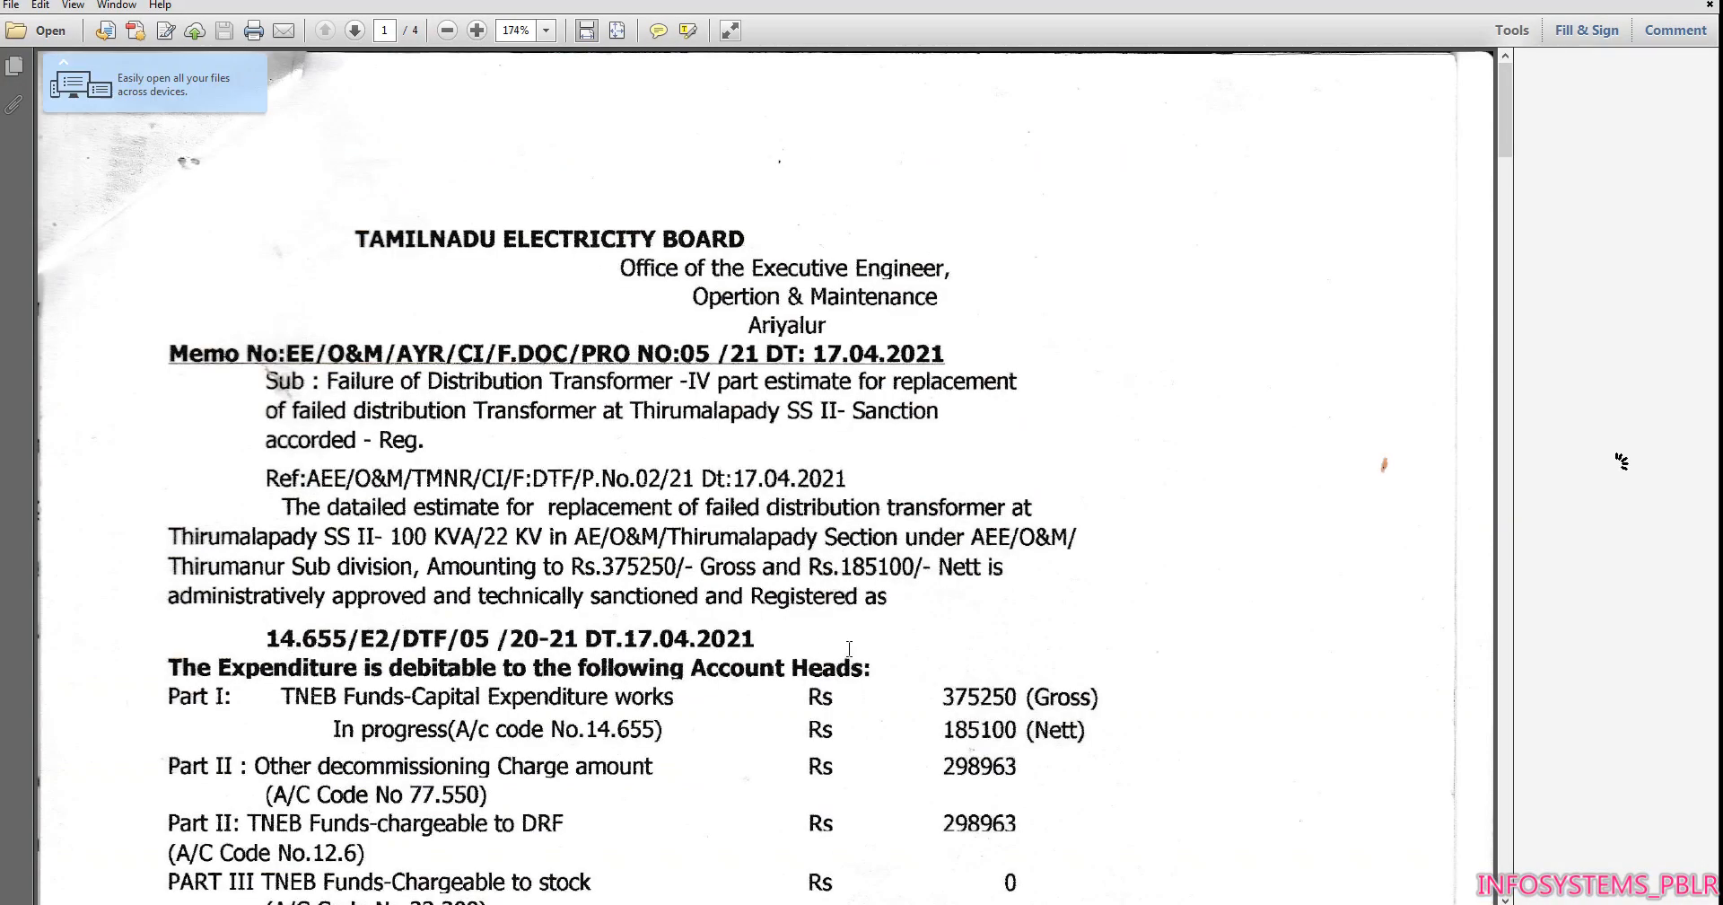
pyautogui.scroll(-10, 965, 612)
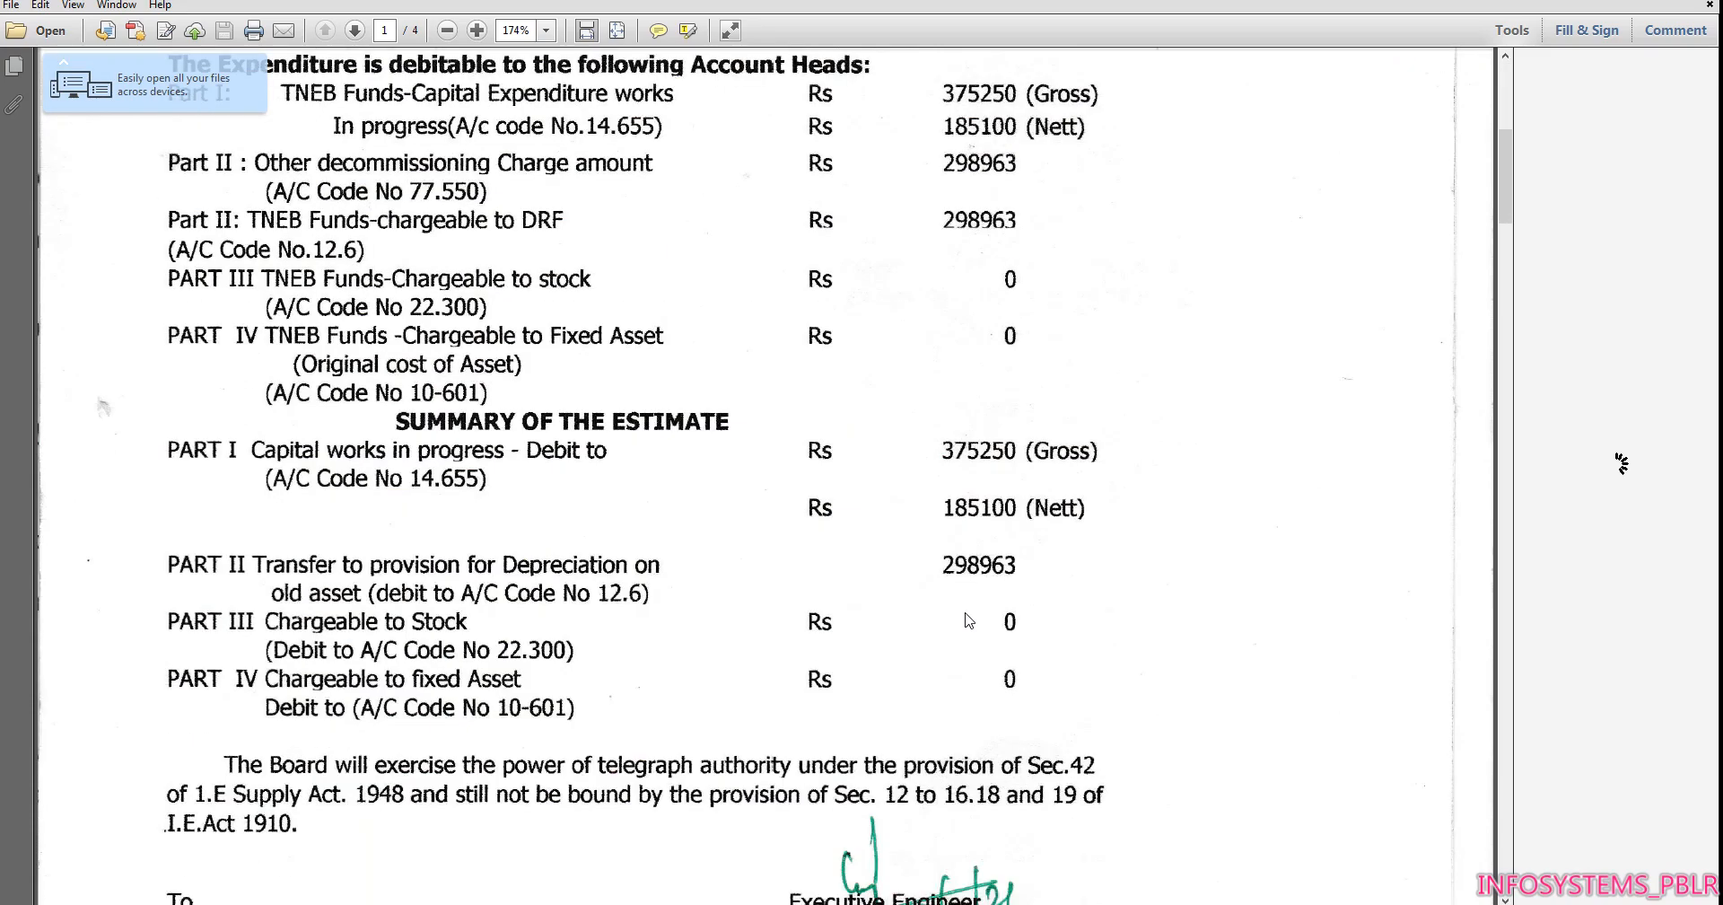
# Examine the credit estimate amount on the sanction PDF's second page and return to the requirement sheet
pyautogui.click(650, 902)
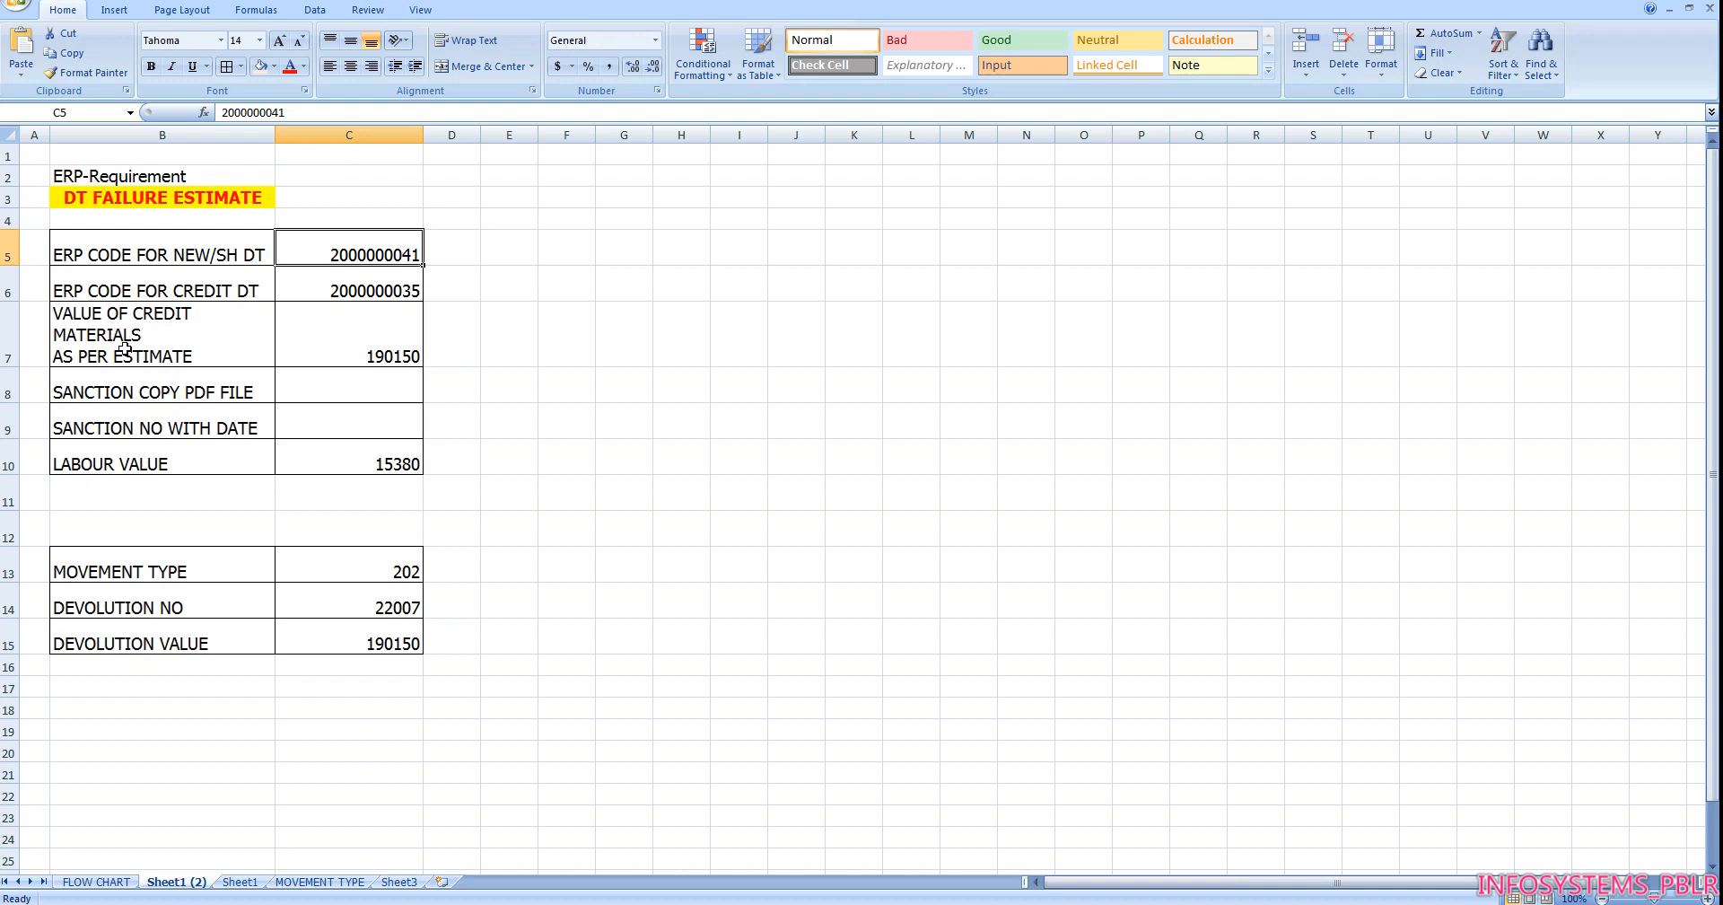
pyautogui.click(724, 898)
pyautogui.scroll(-3, 731, 359)
pyautogui.scroll(-15, 728, 369)
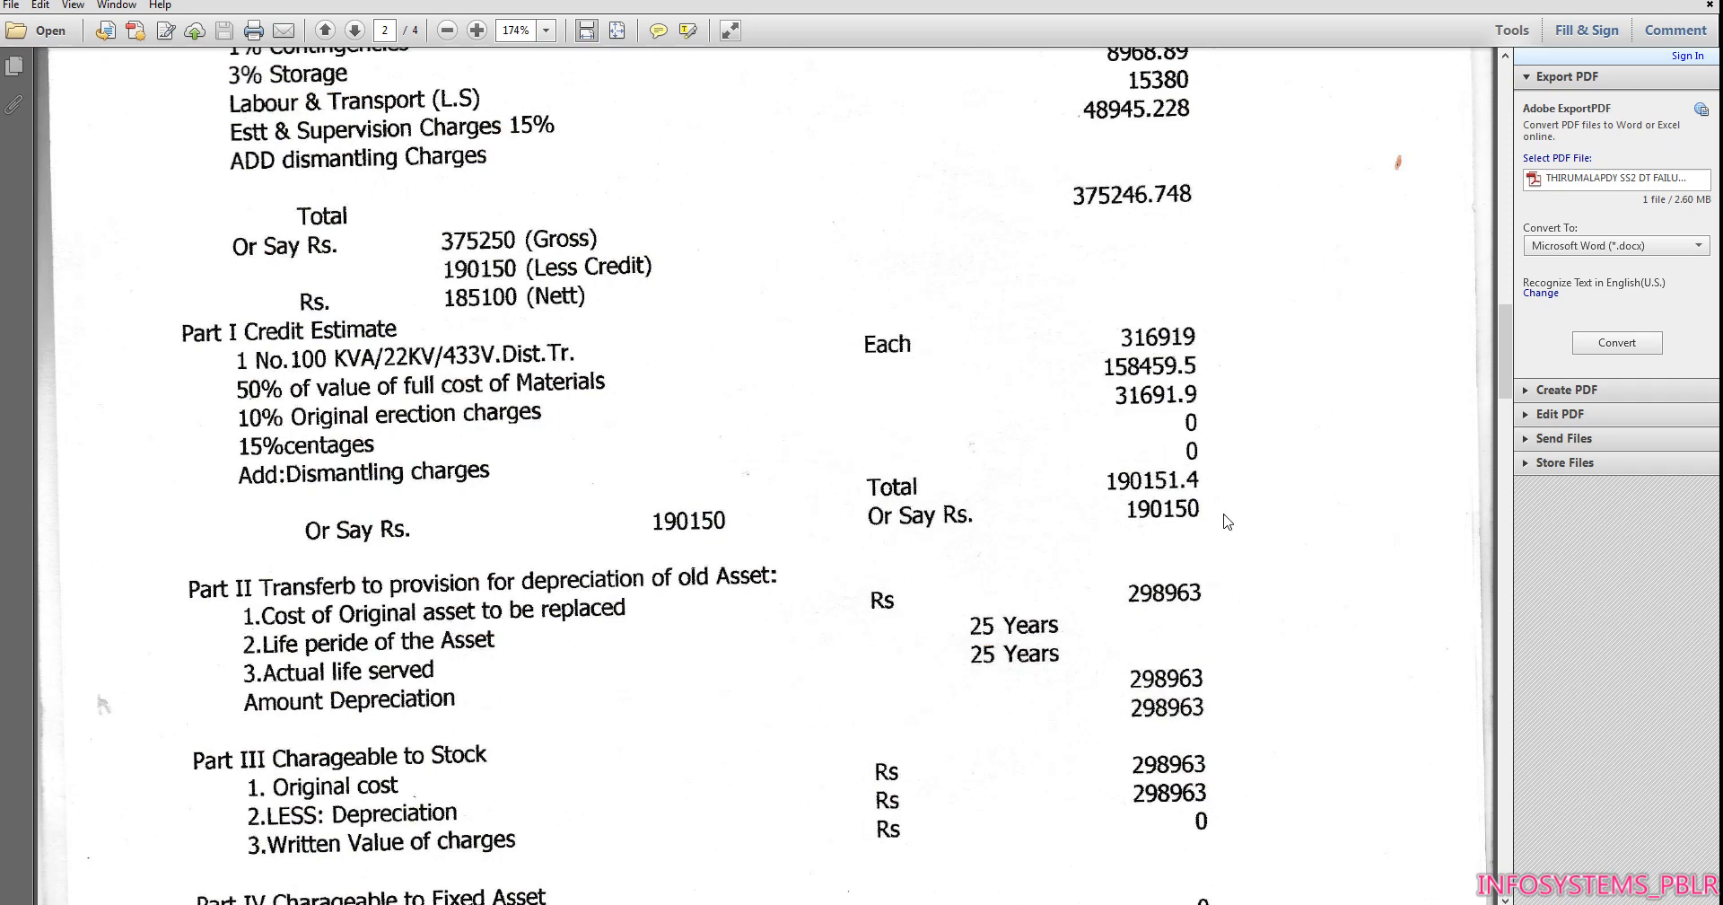
pyautogui.click(654, 904)
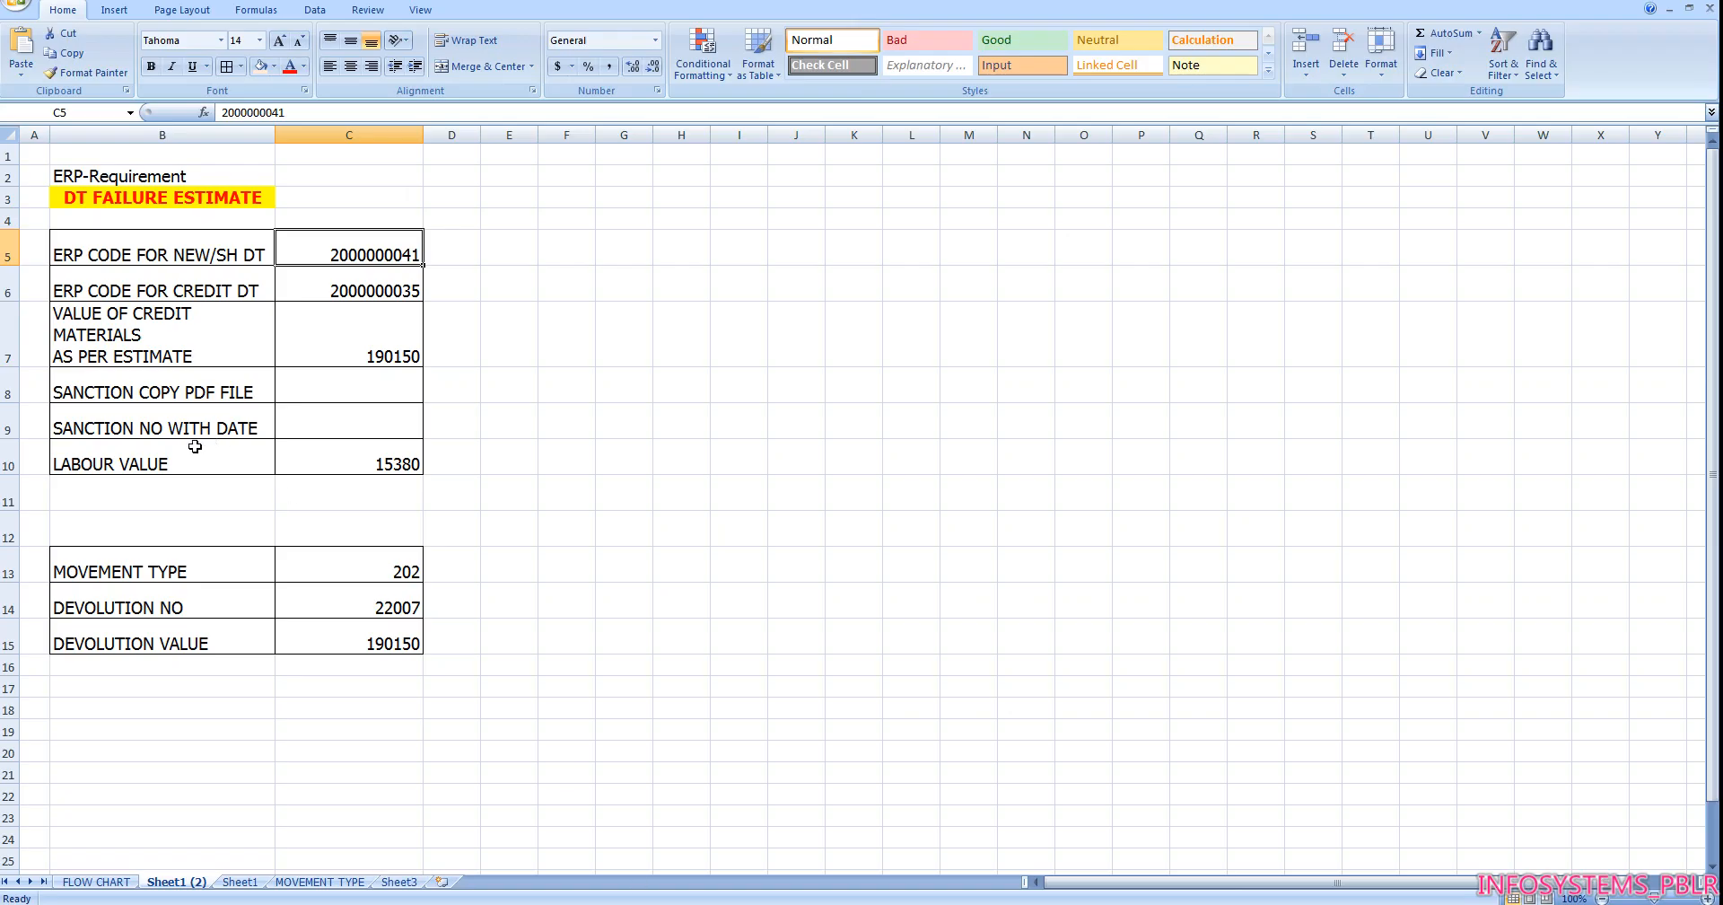
# Check the sanction copy and labour value requirements against the Labour & Transport line of the PDF's detailed estimate
pyautogui.click(188, 384)
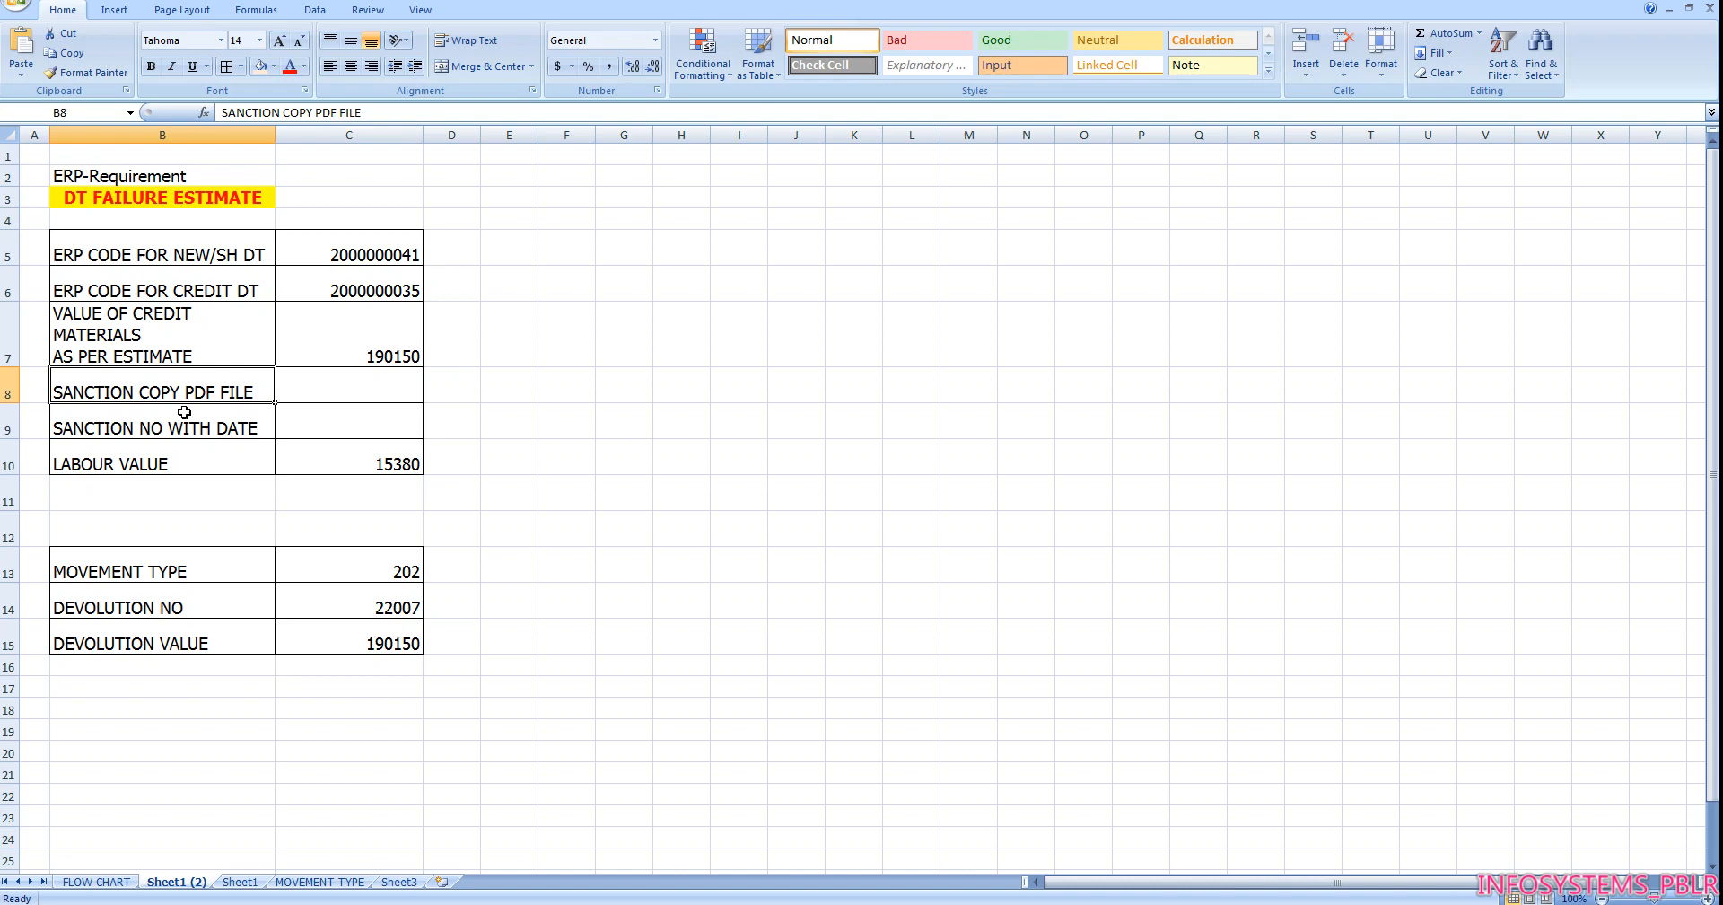
pyautogui.click(202, 461)
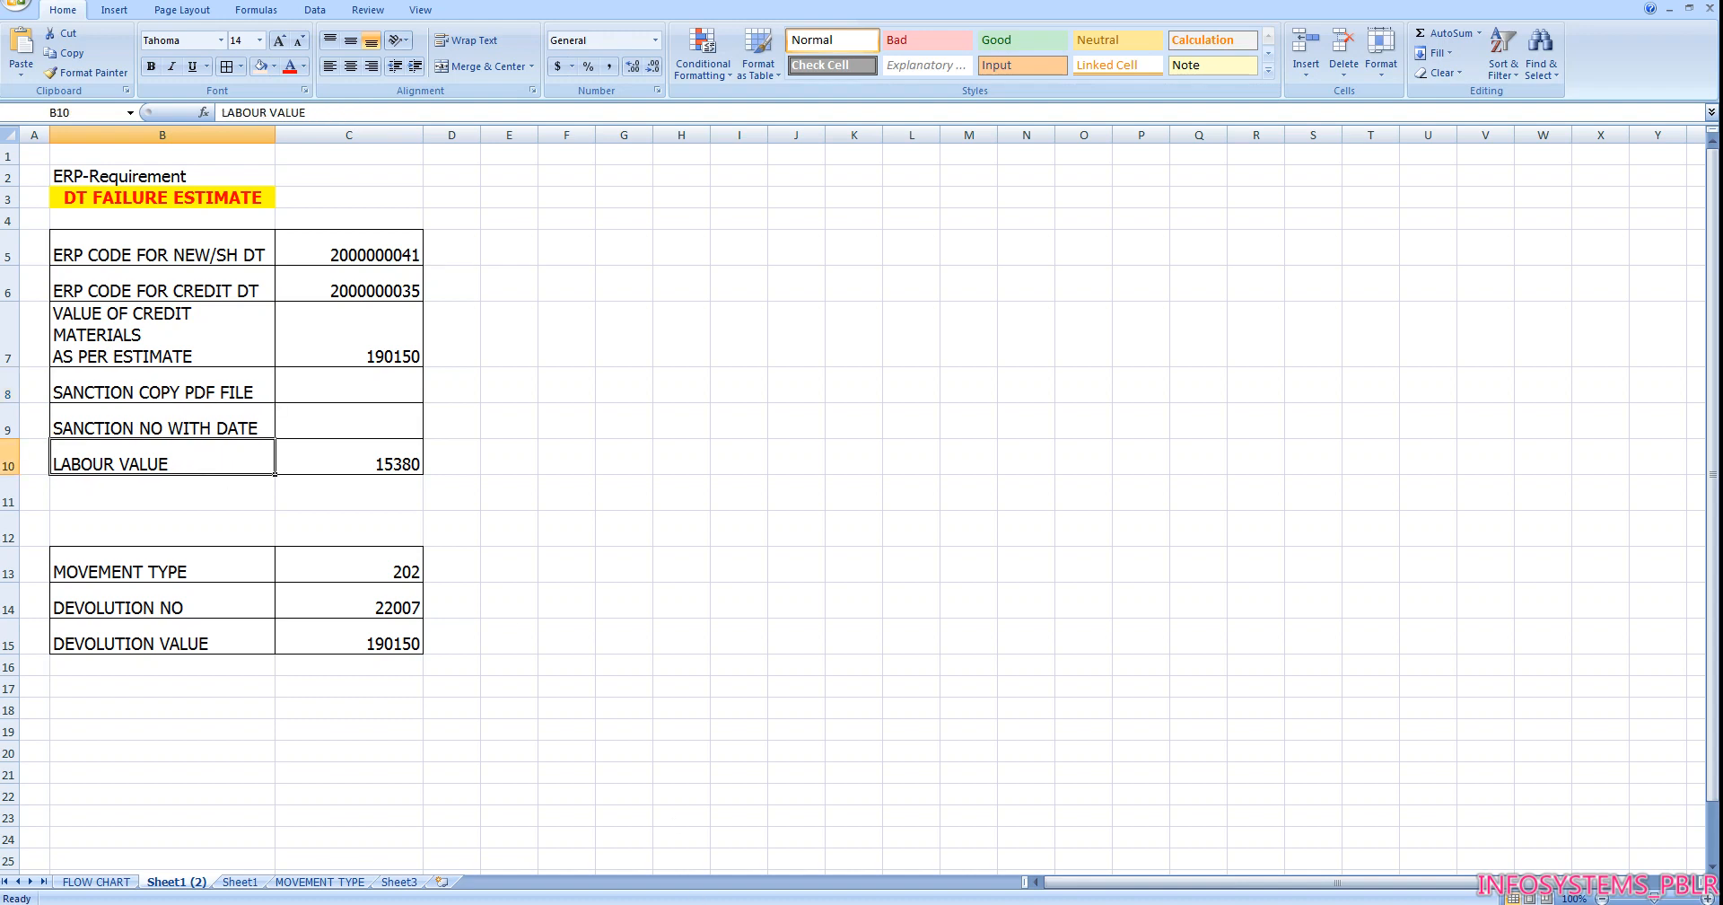
pyautogui.hotkey('alt', 'Tab')
pyautogui.scroll(5, 883, 355)
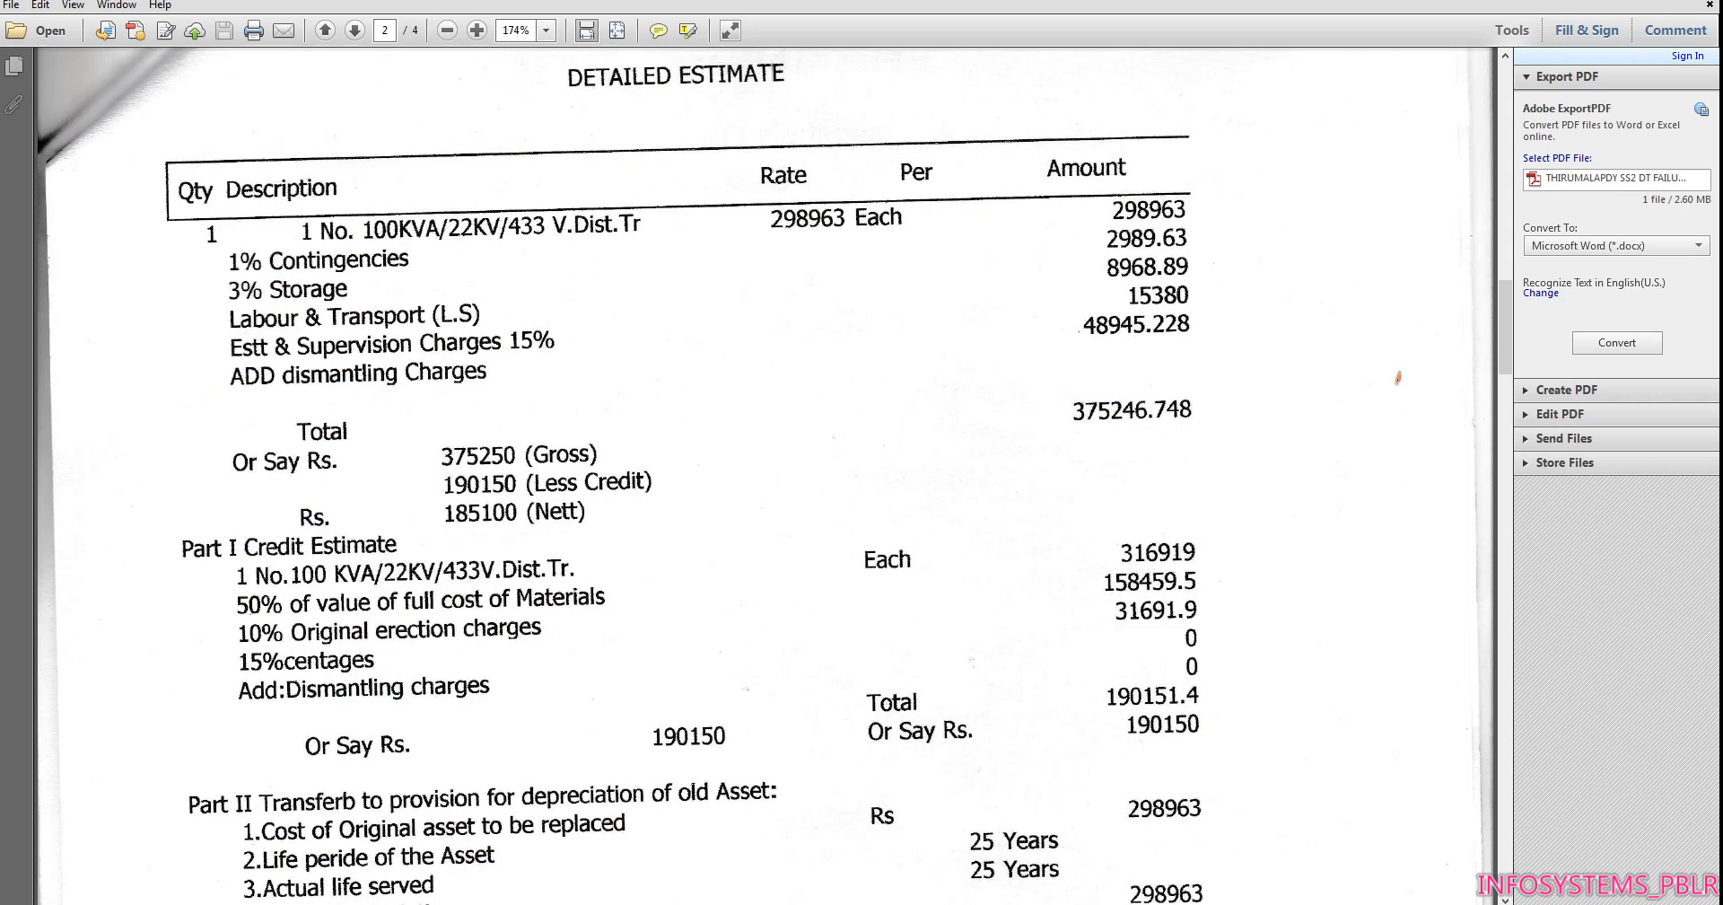
pyautogui.click(648, 903)
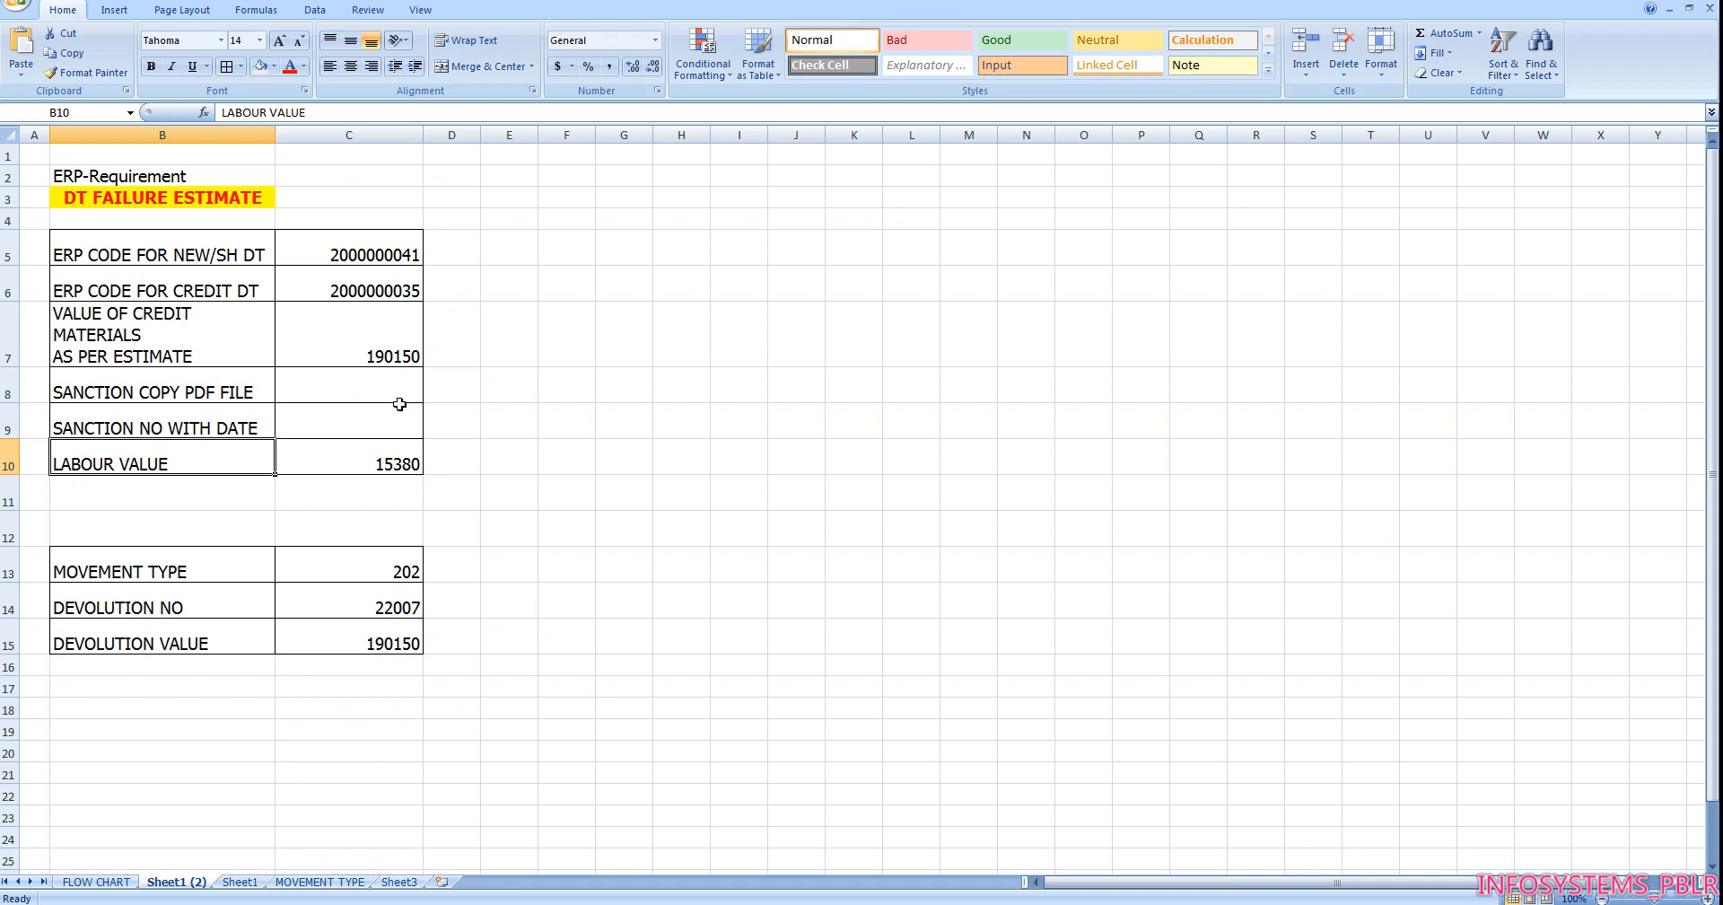
# Clear the devolution number in cell C14 and check the devolution value below it
pyautogui.click(395, 613)
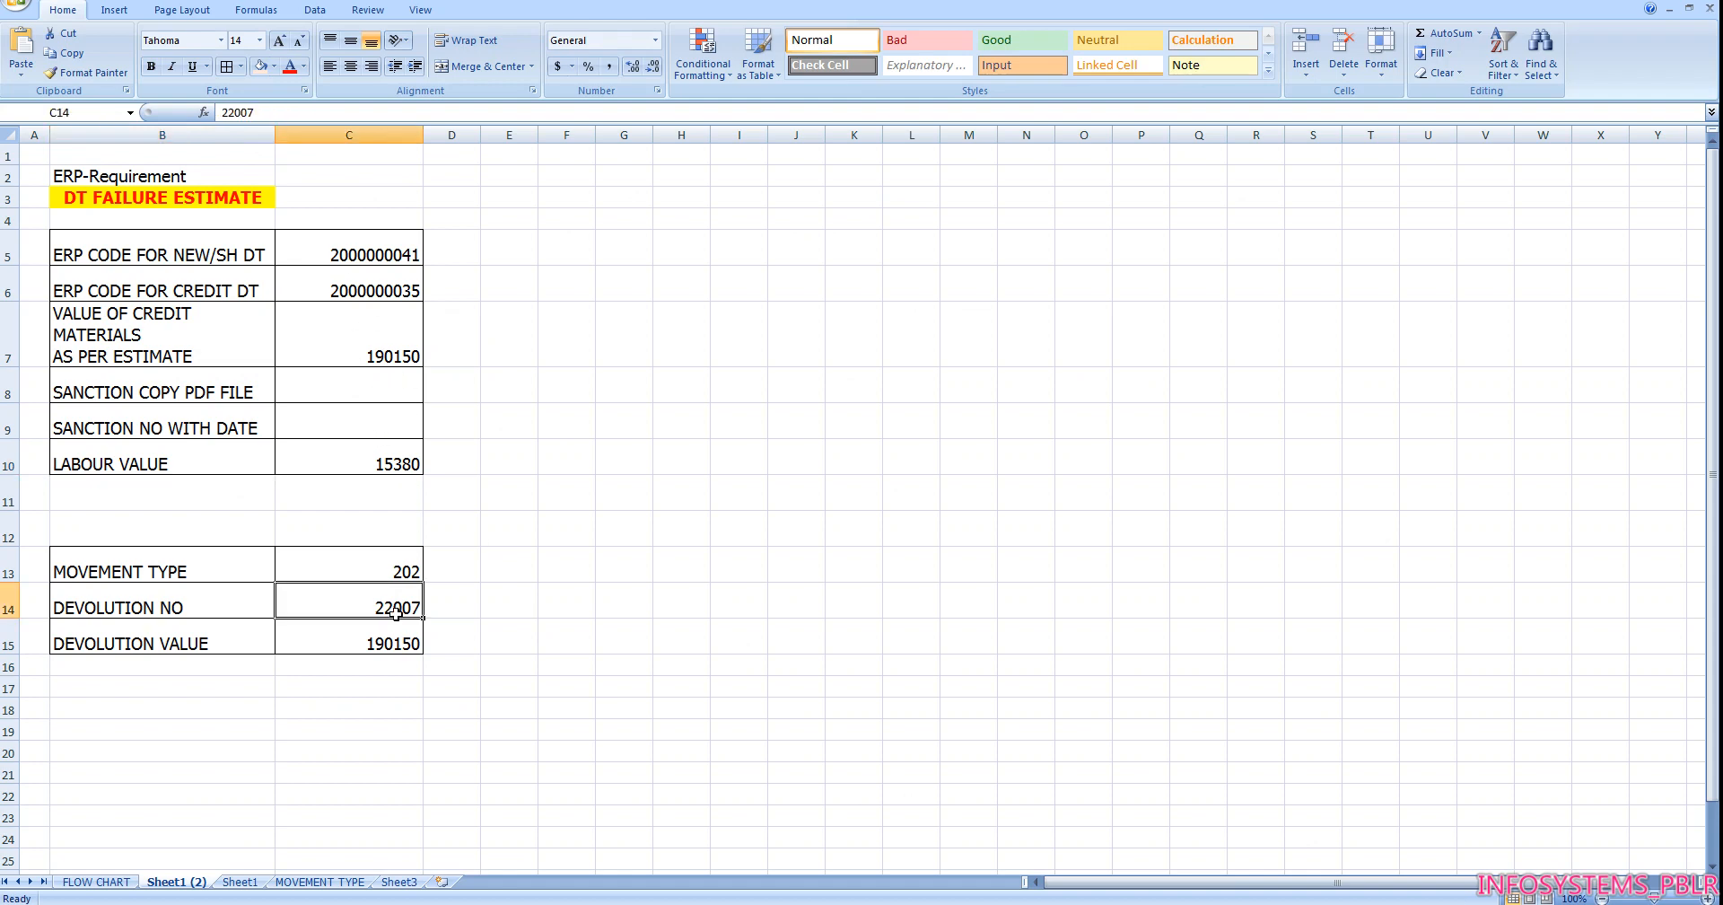
pyautogui.press('Delete')
pyautogui.click(385, 644)
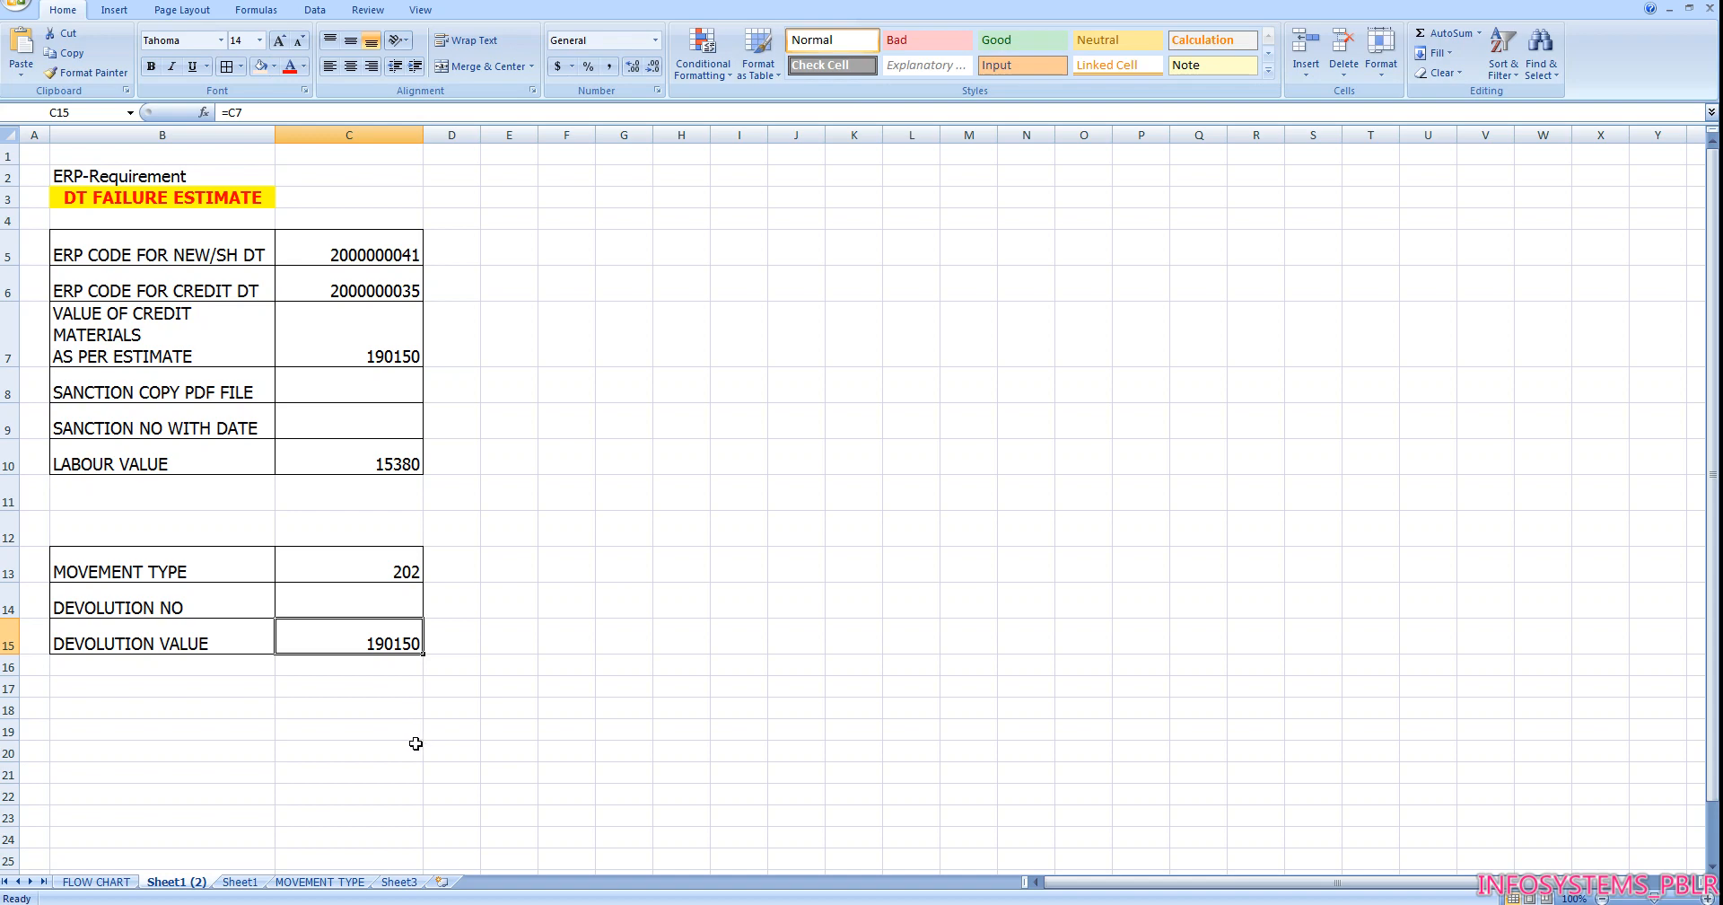
# Check the devolution codes on the MOVEMENT TYPE sheet and start ZMB21 Reservation Creation in SAP Easy Access
pyautogui.click(359, 884)
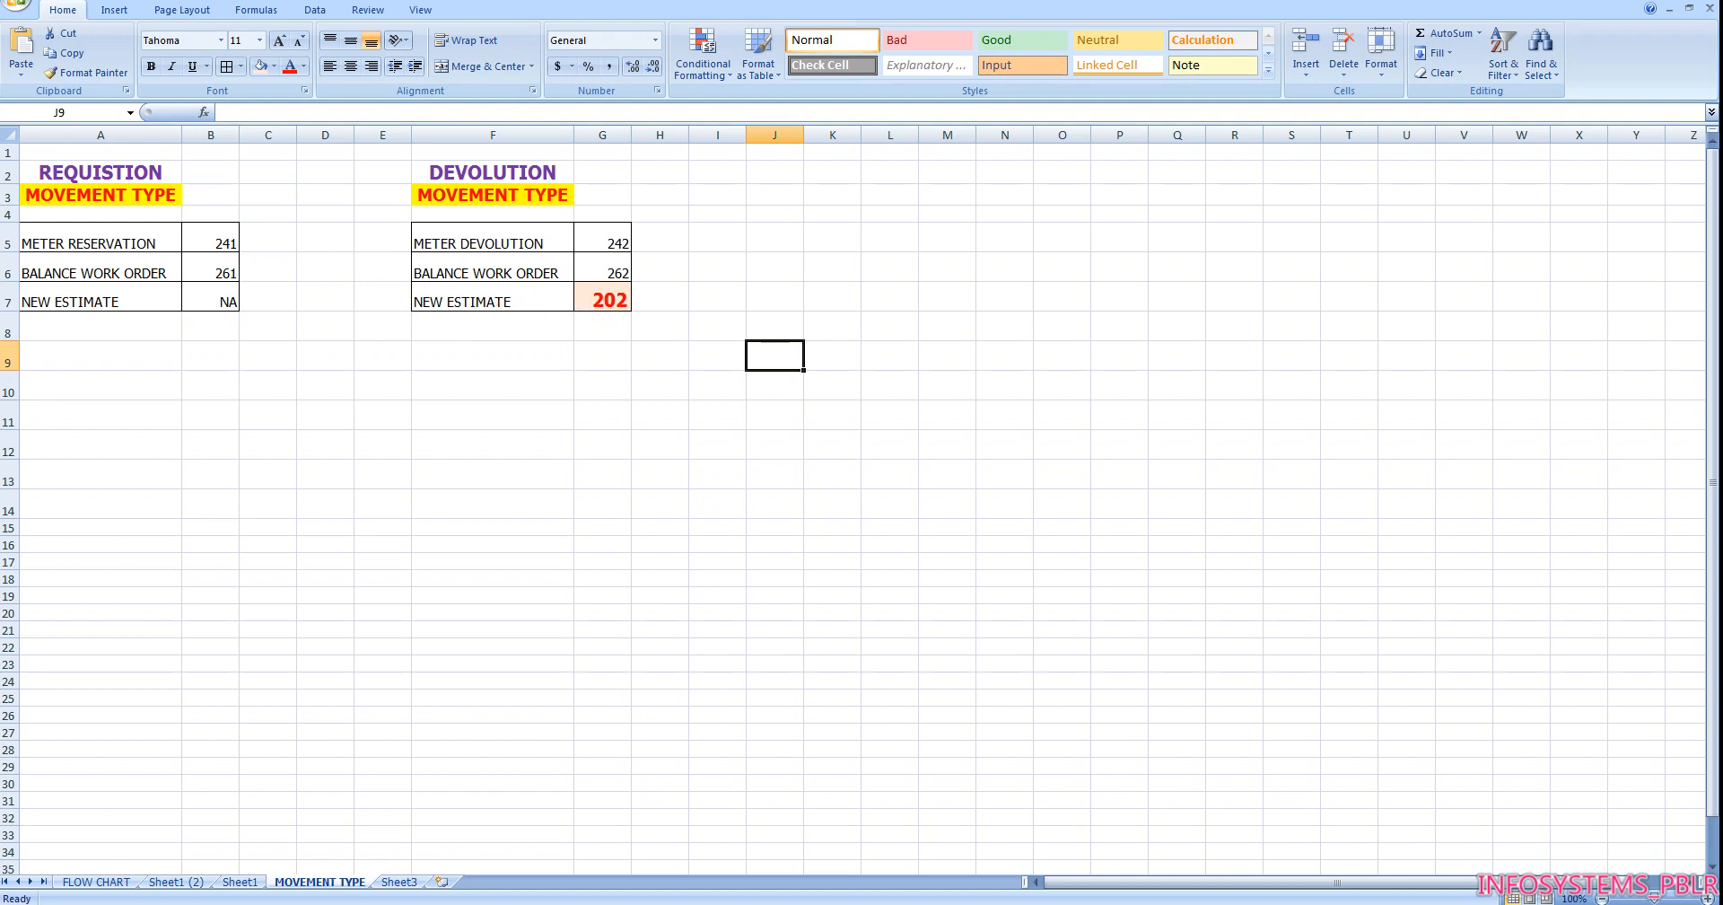
pyautogui.moveTo(589, 903)
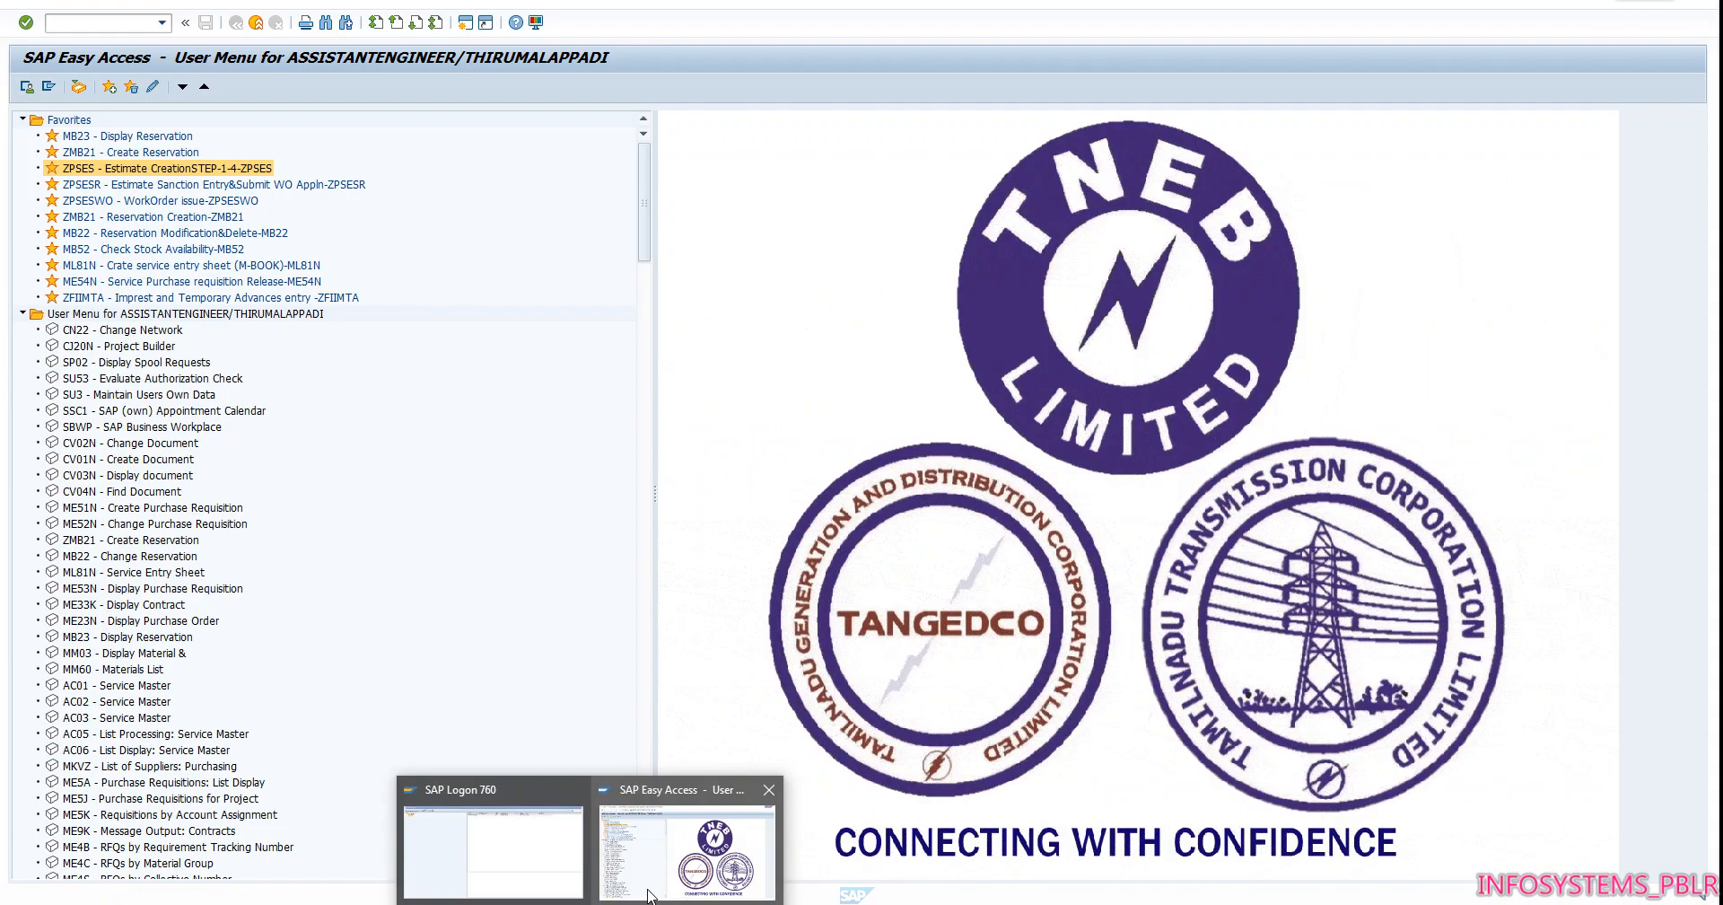
pyautogui.click(650, 895)
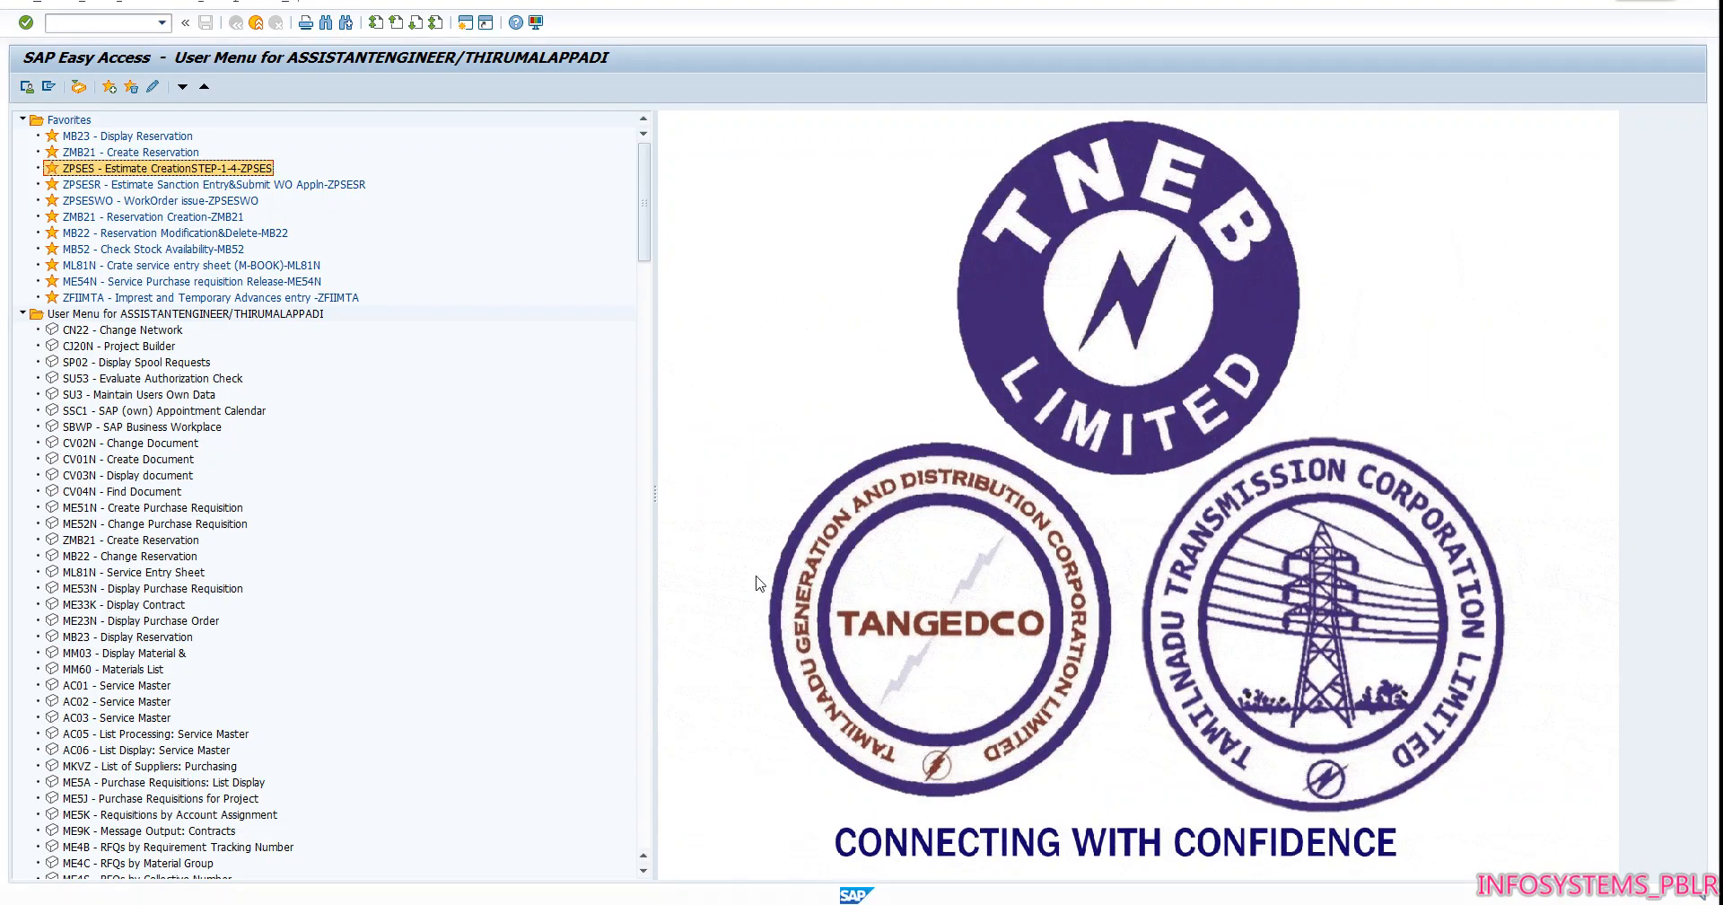
pyautogui.doubleClick(125, 226)
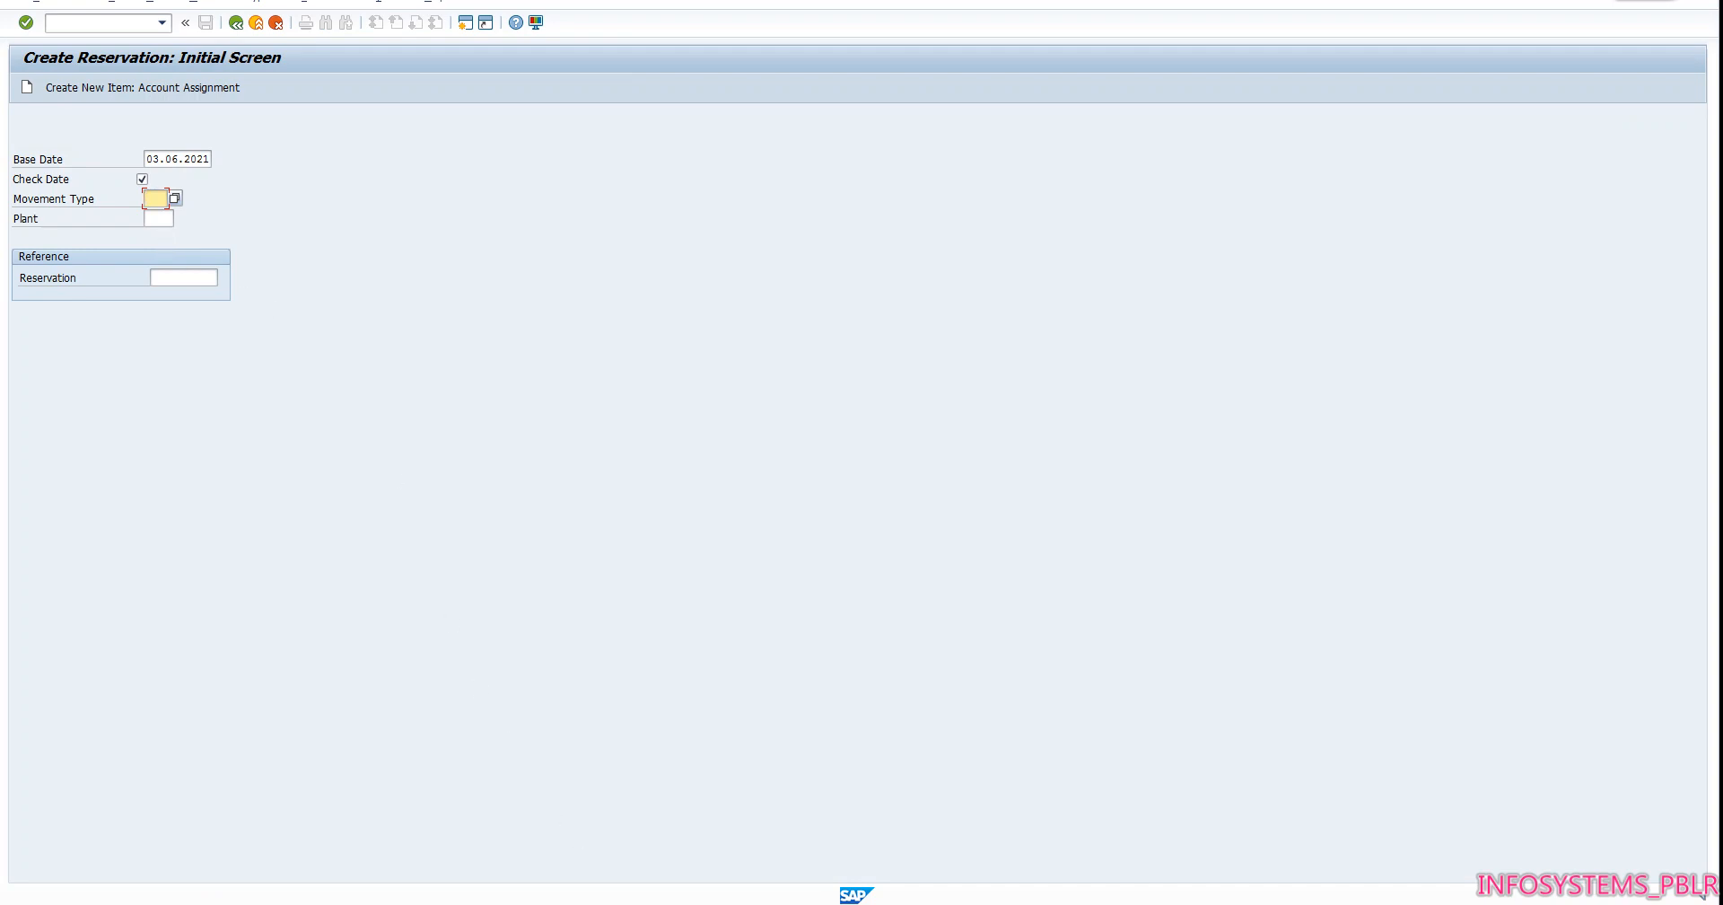
# Set the reservation's movement type to 202 and plant to 2230, and continue to the new items screen
pyautogui.click(628, 903)
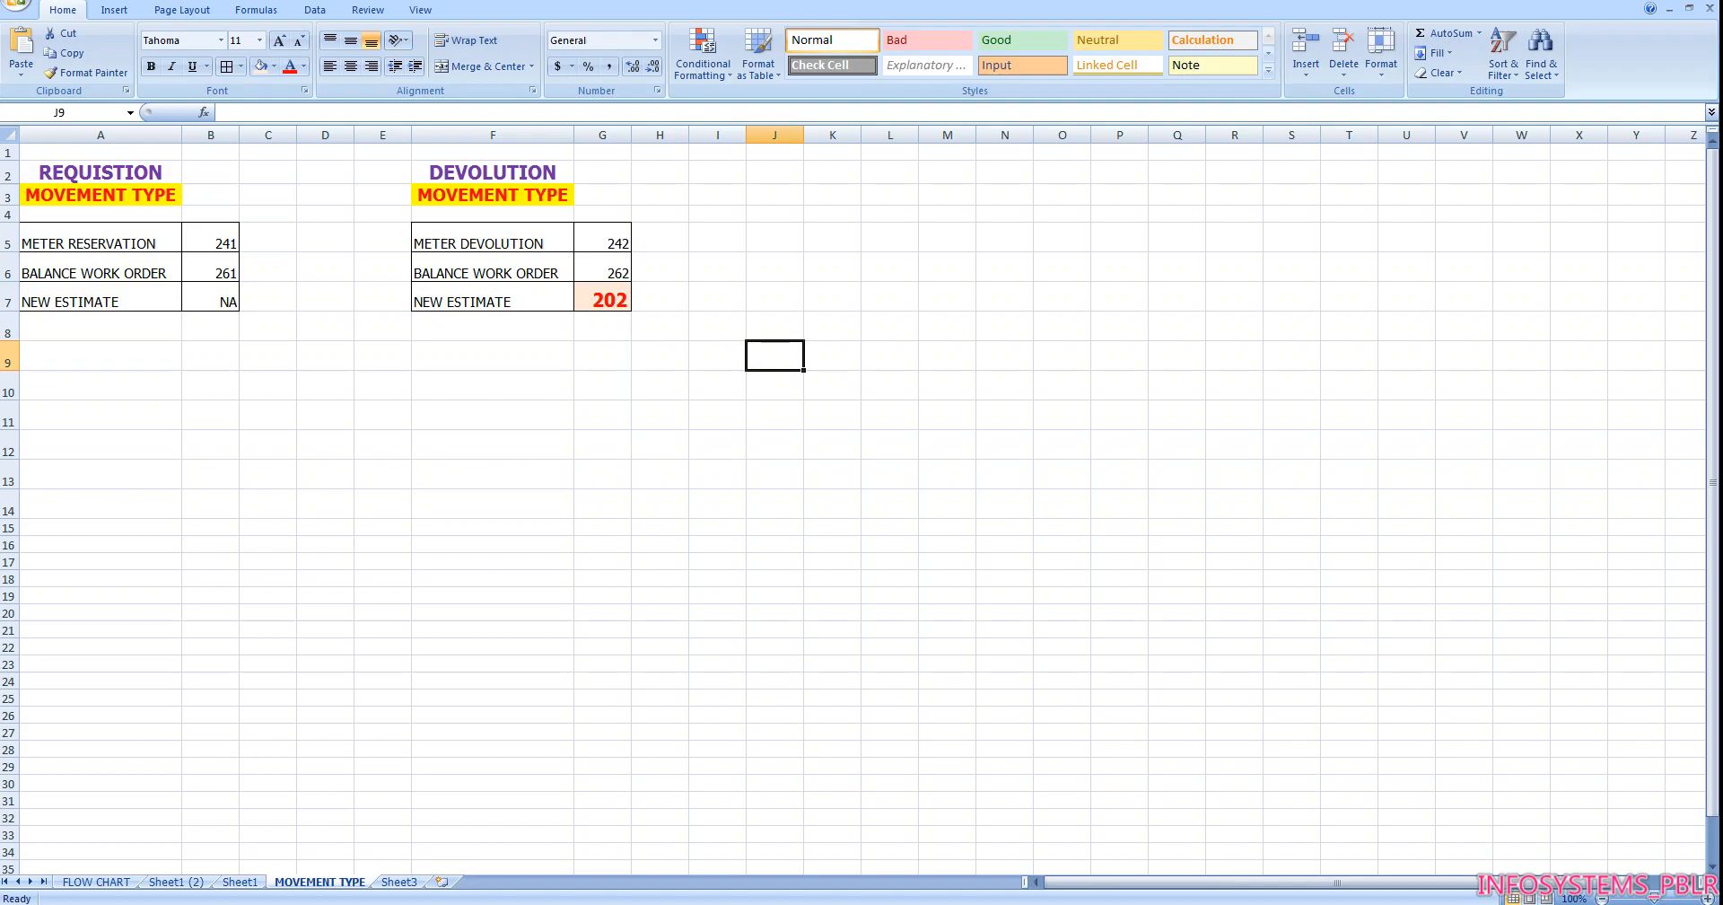
pyautogui.click(635, 869)
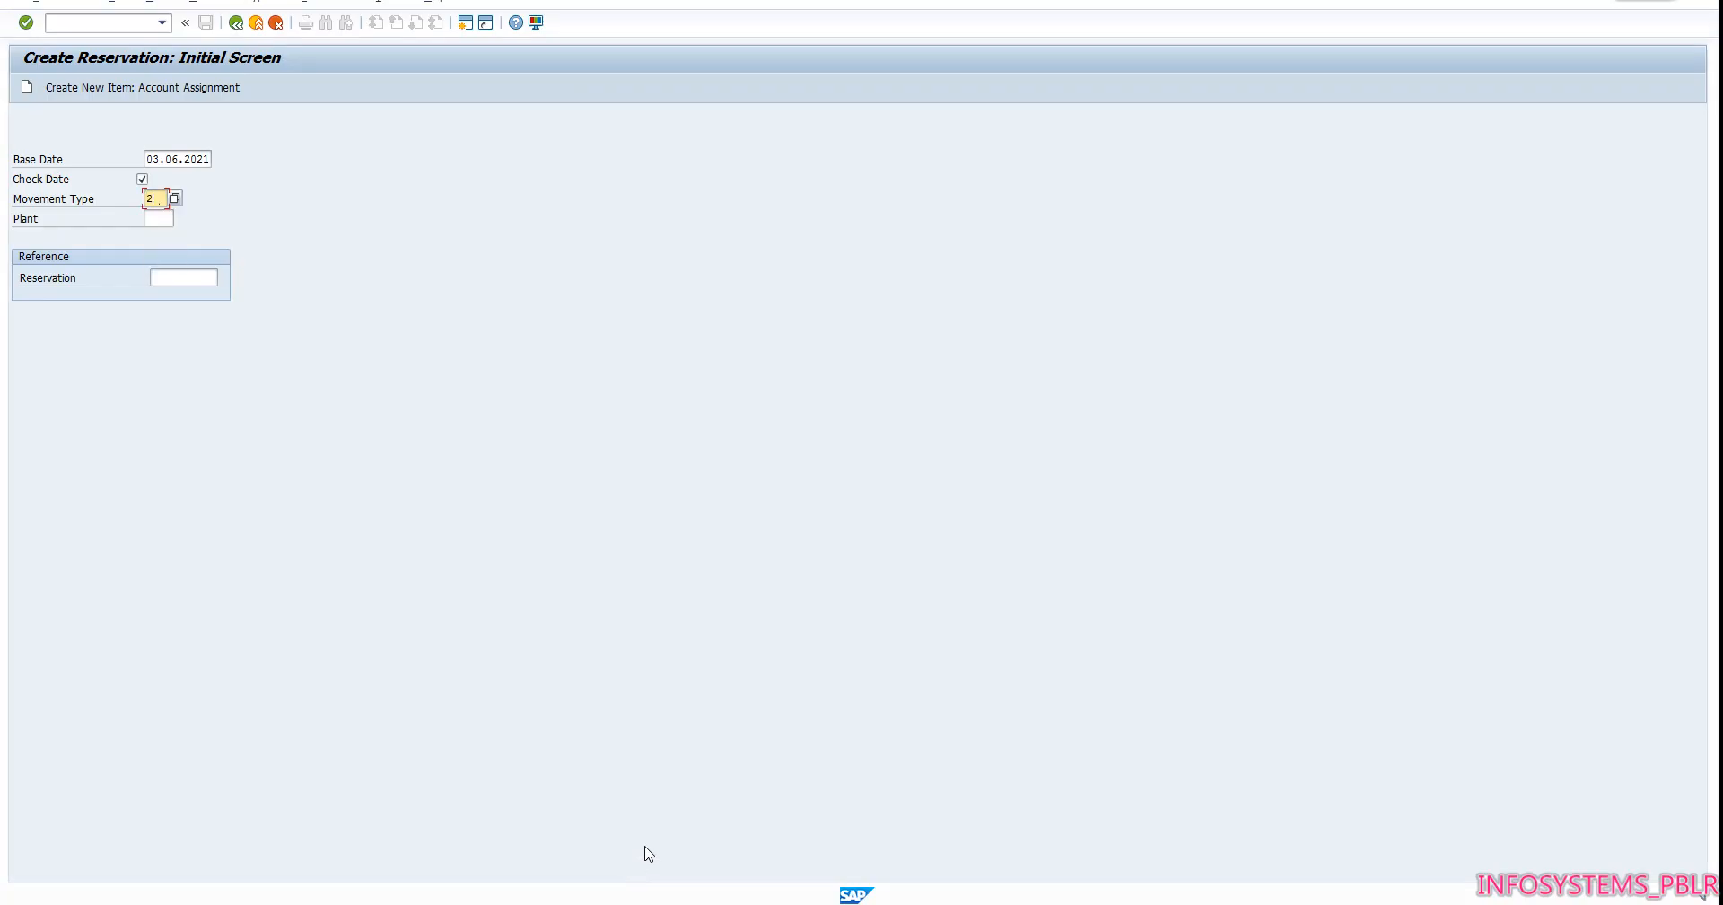
pyautogui.press('Tab')
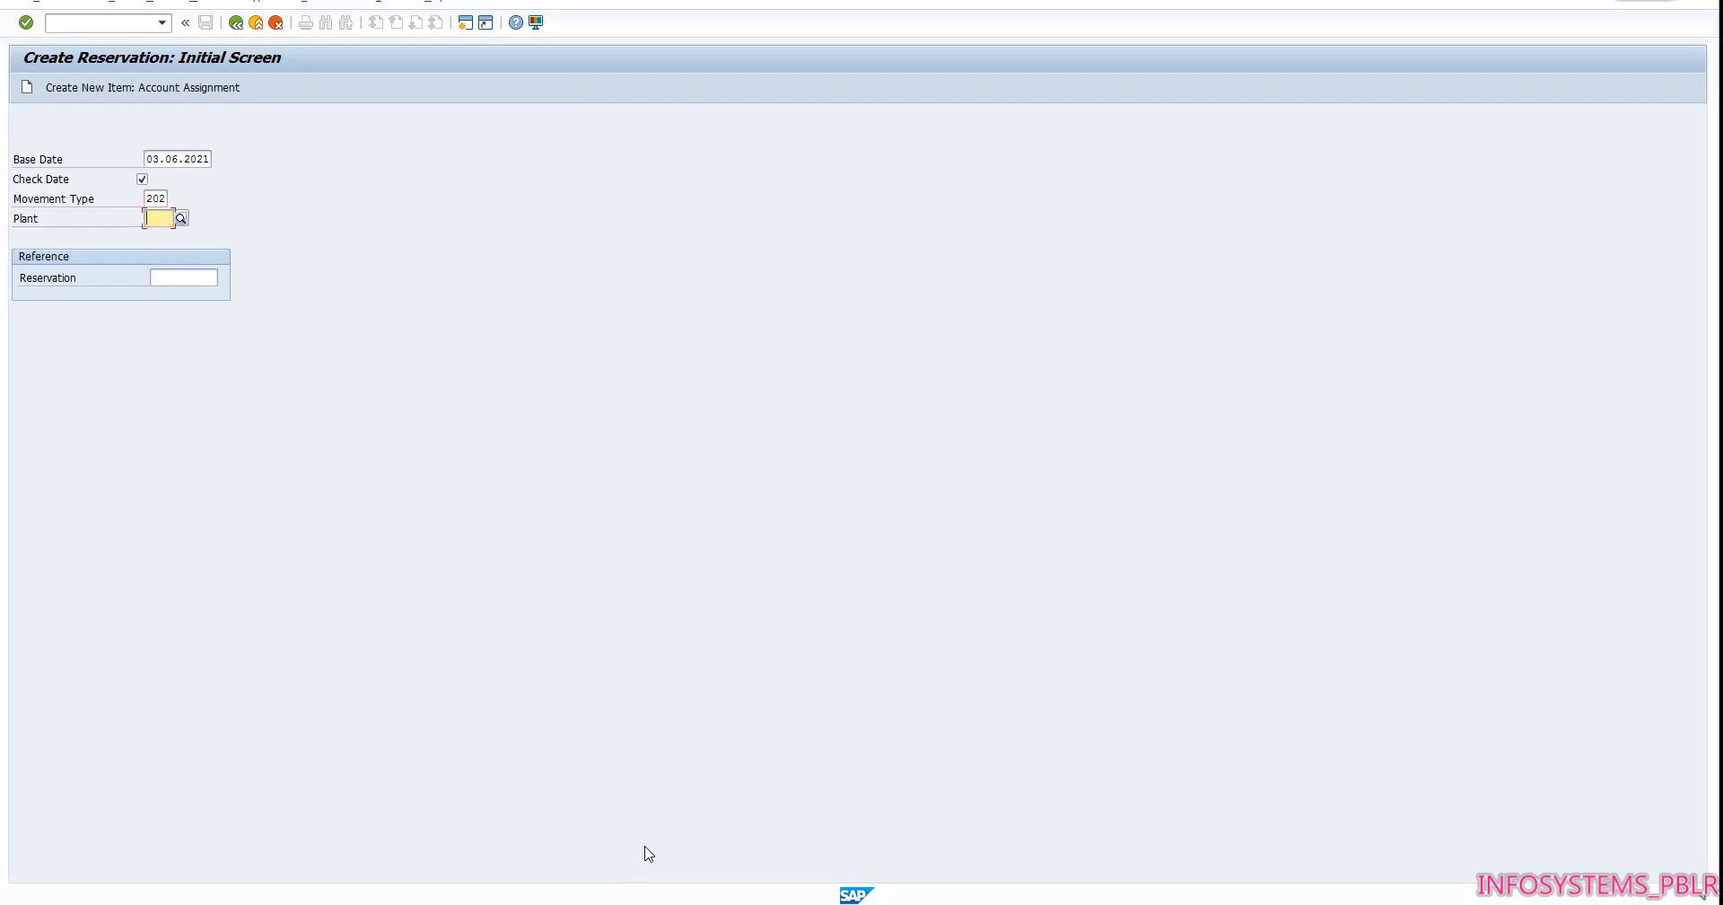
pyautogui.write('2230')
pyautogui.press('Return')
pyautogui.press('Return')
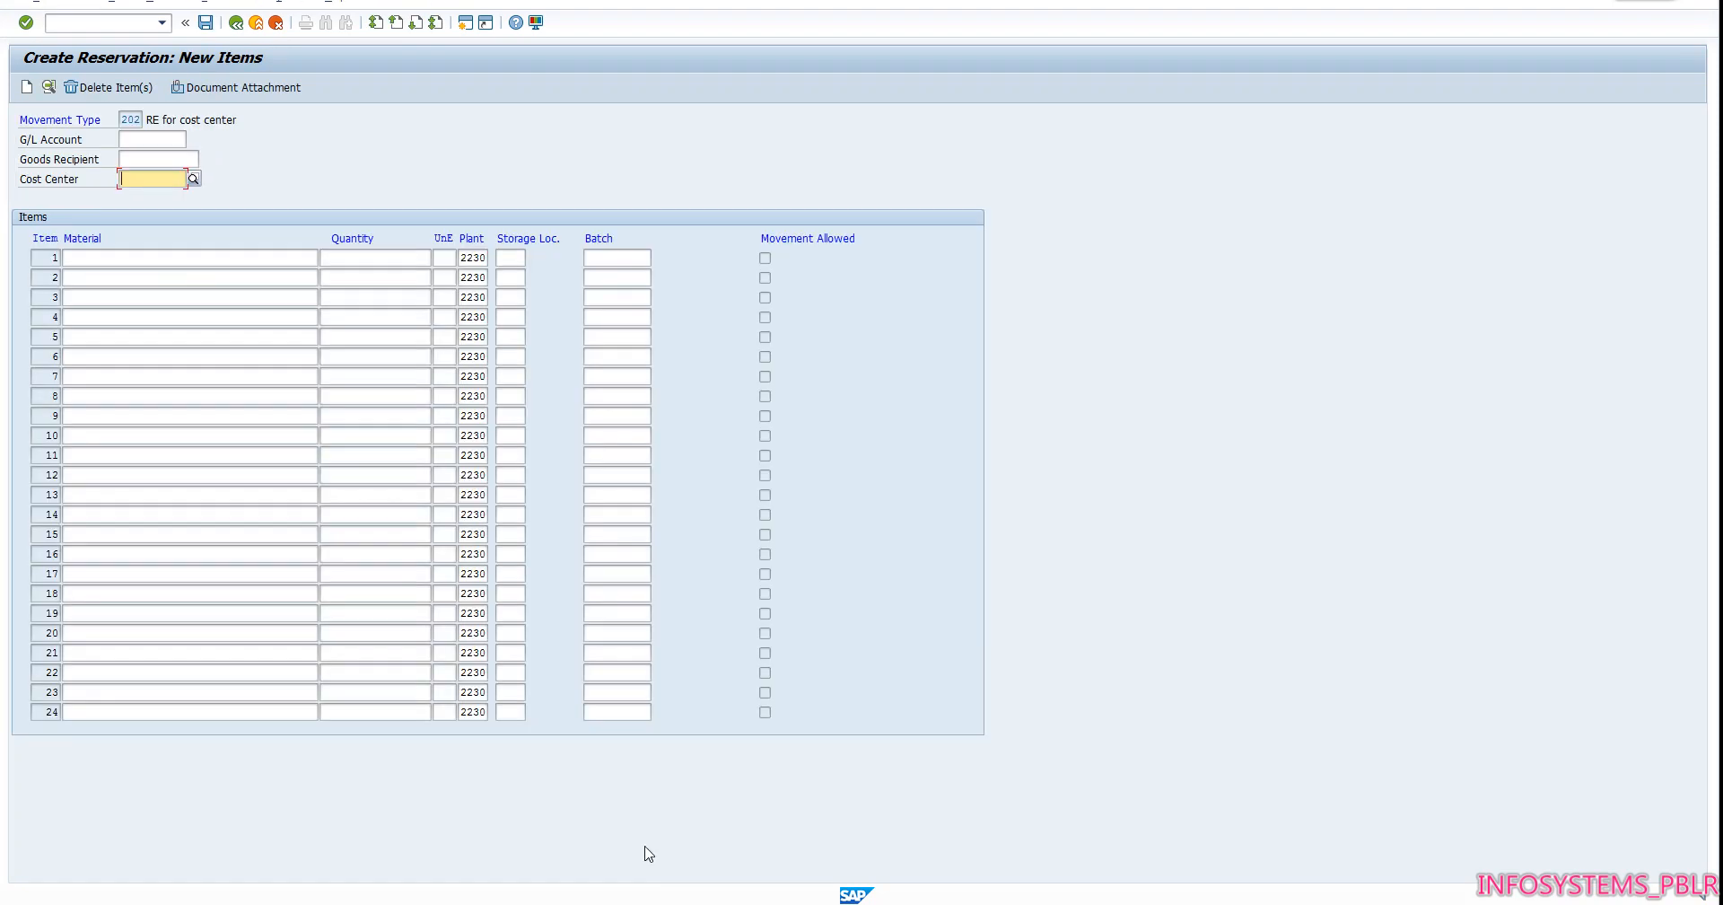
# Enter FOREMAN as the goods recipient and 22301481 as the cost center, and confirm the reservation header
pyautogui.click(137, 161)
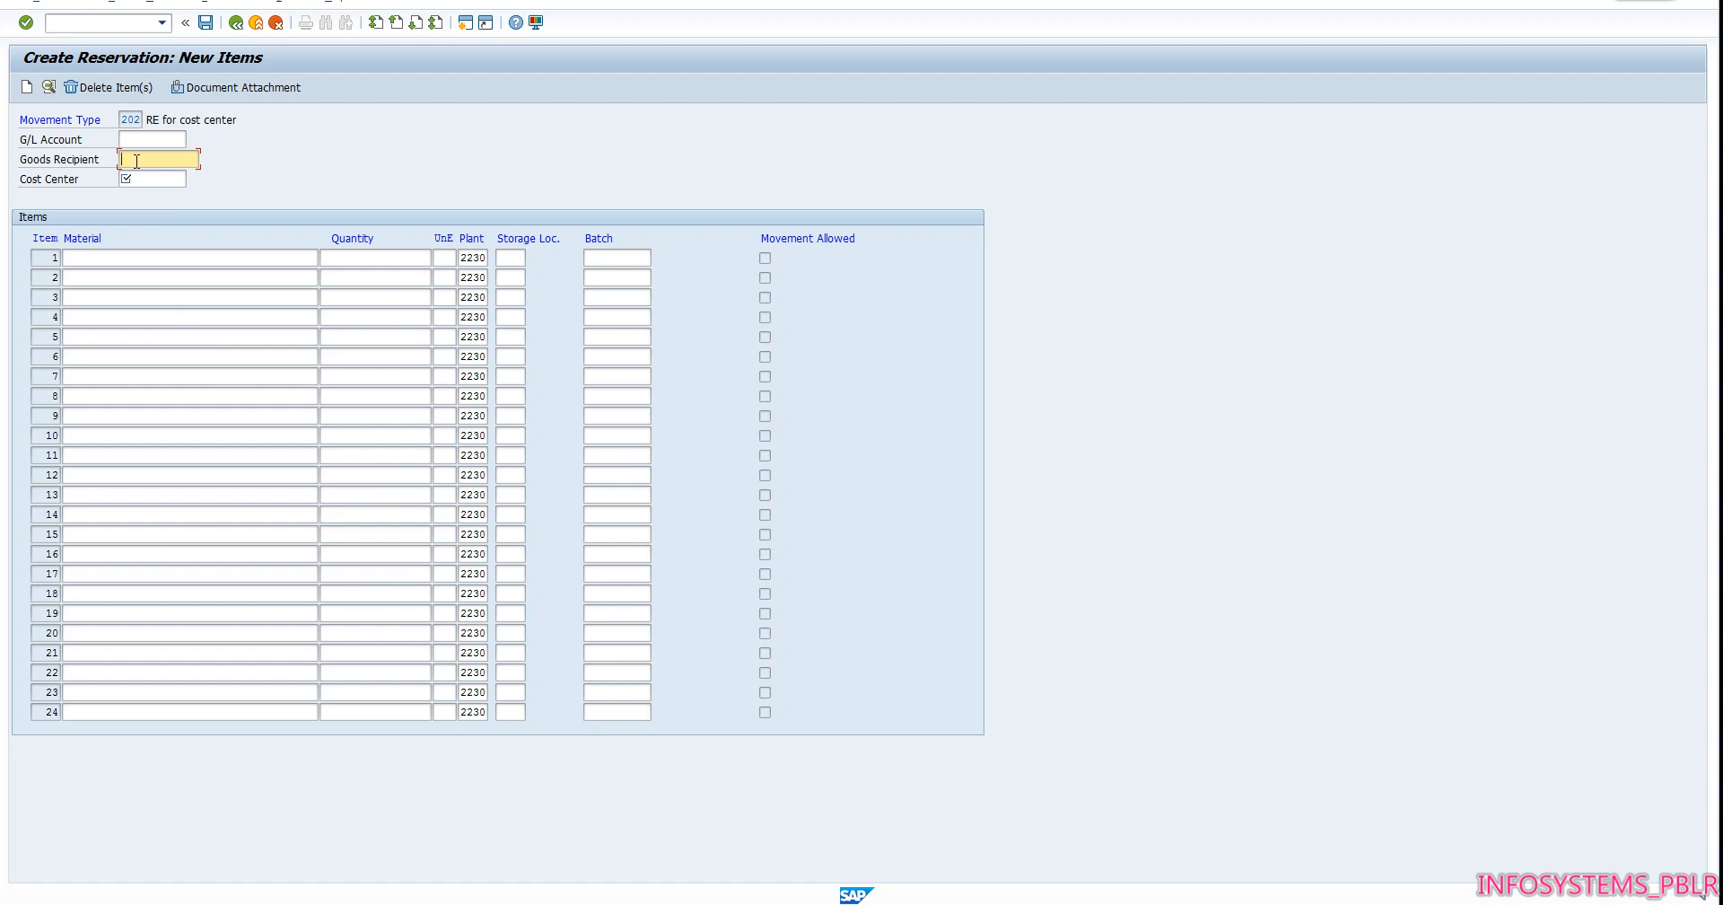
pyautogui.write('FOREMAN')
pyautogui.press('Tab')
pyautogui.write('2230')
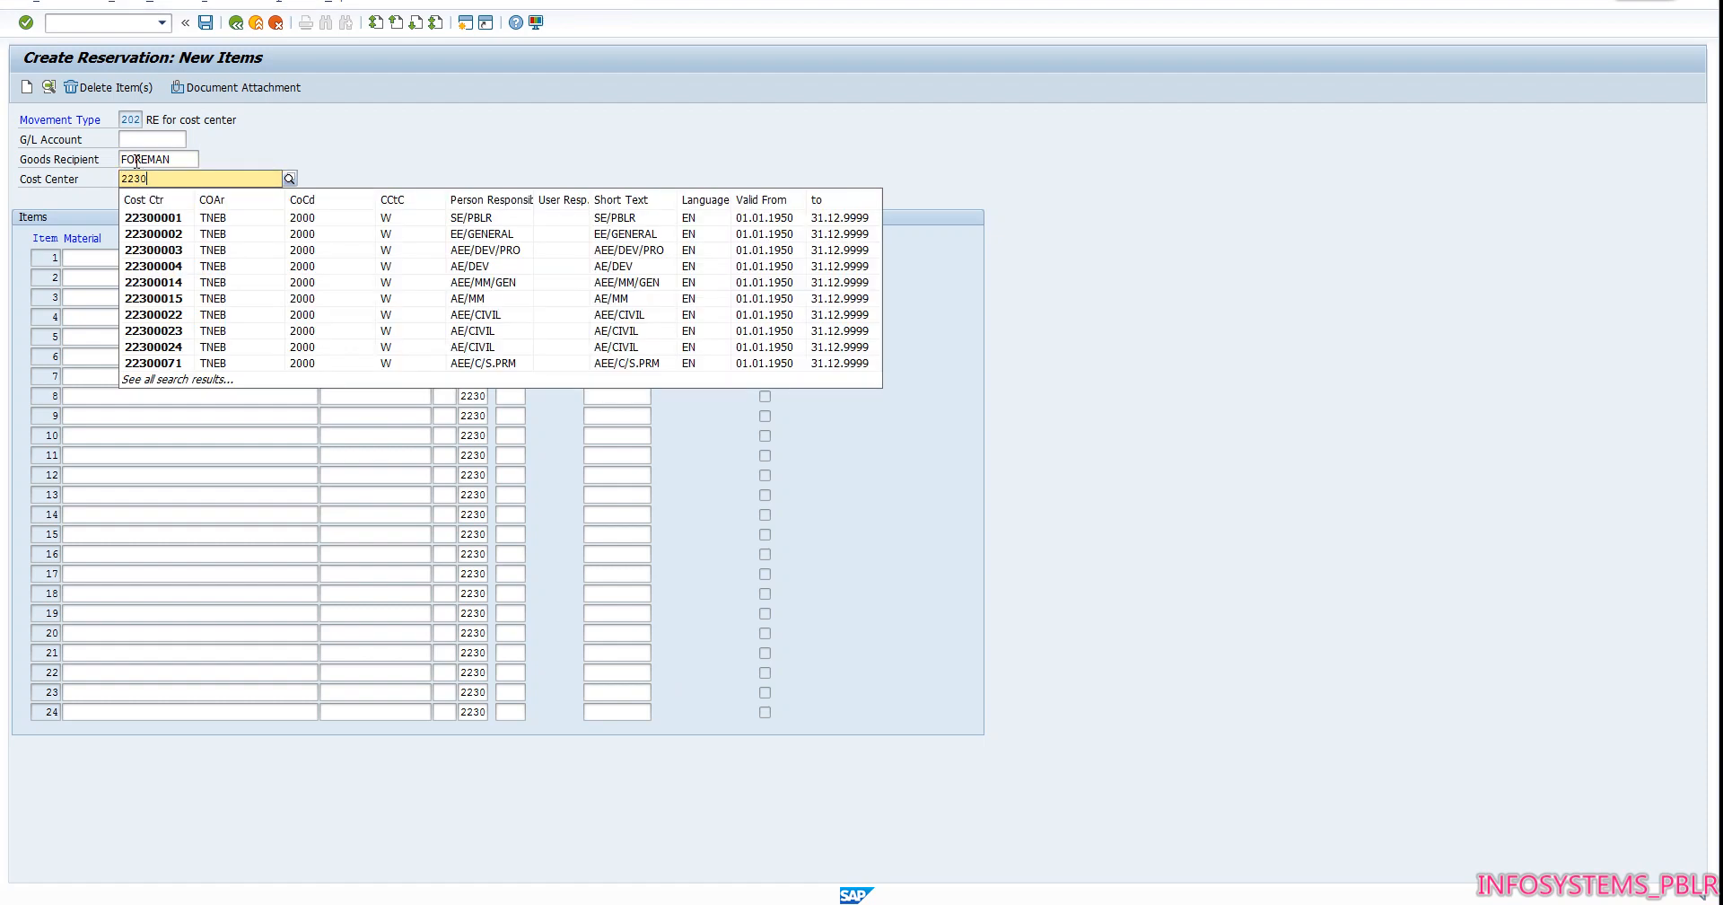
pyautogui.write('1481')
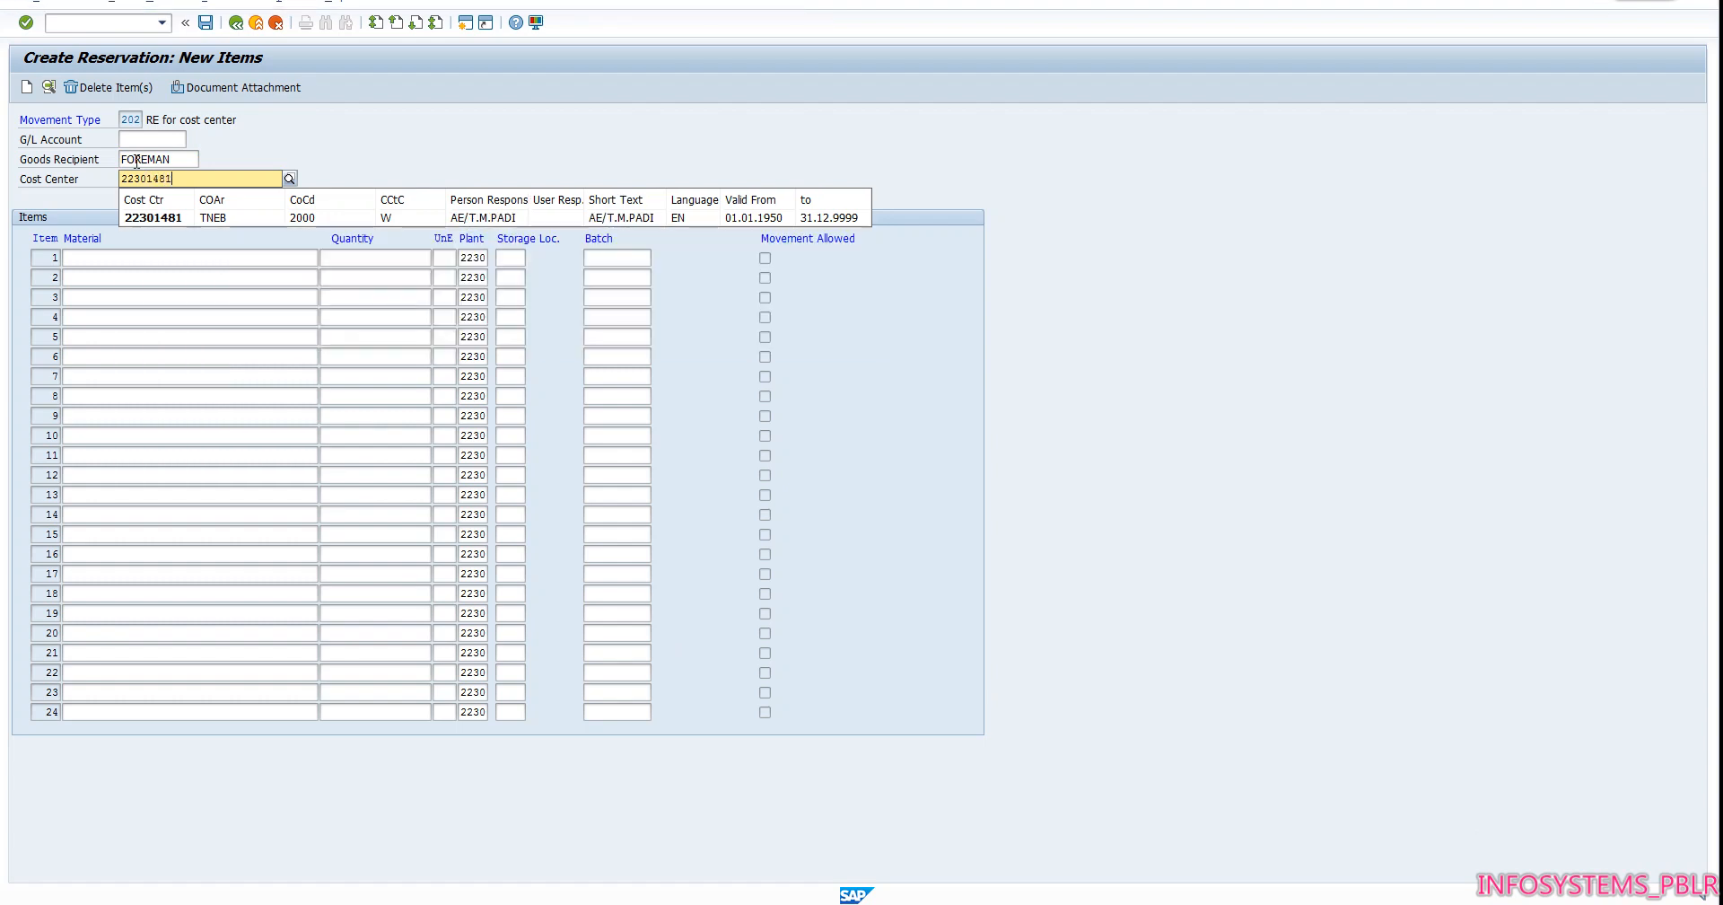
pyautogui.click(168, 218)
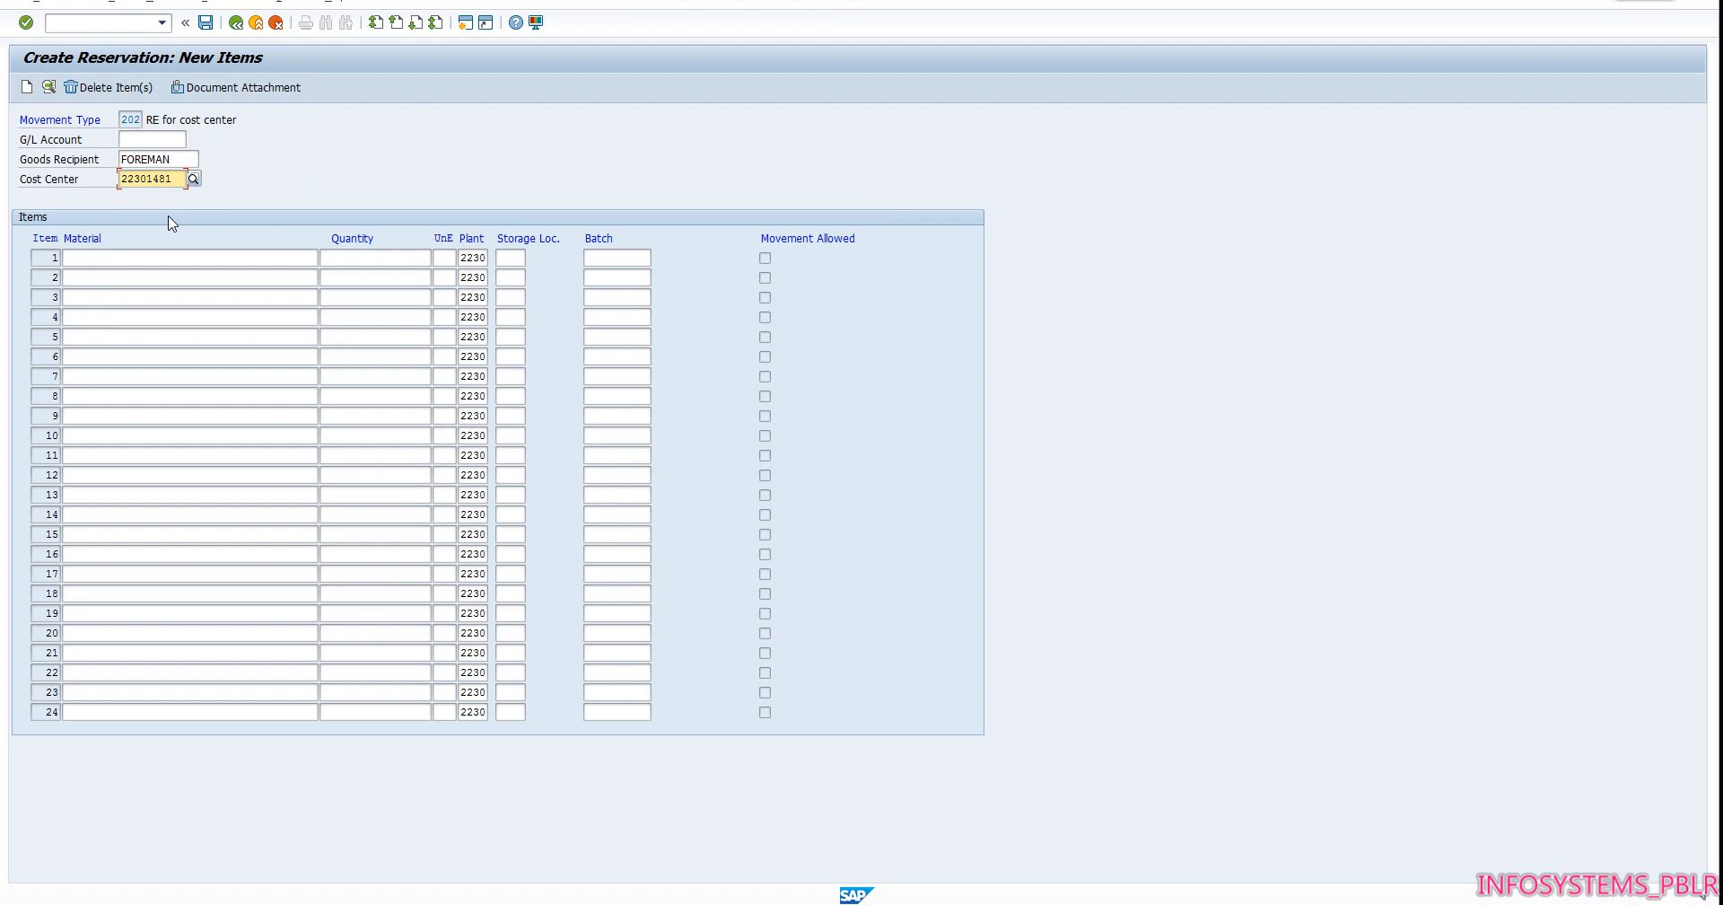
pyautogui.press('Return')
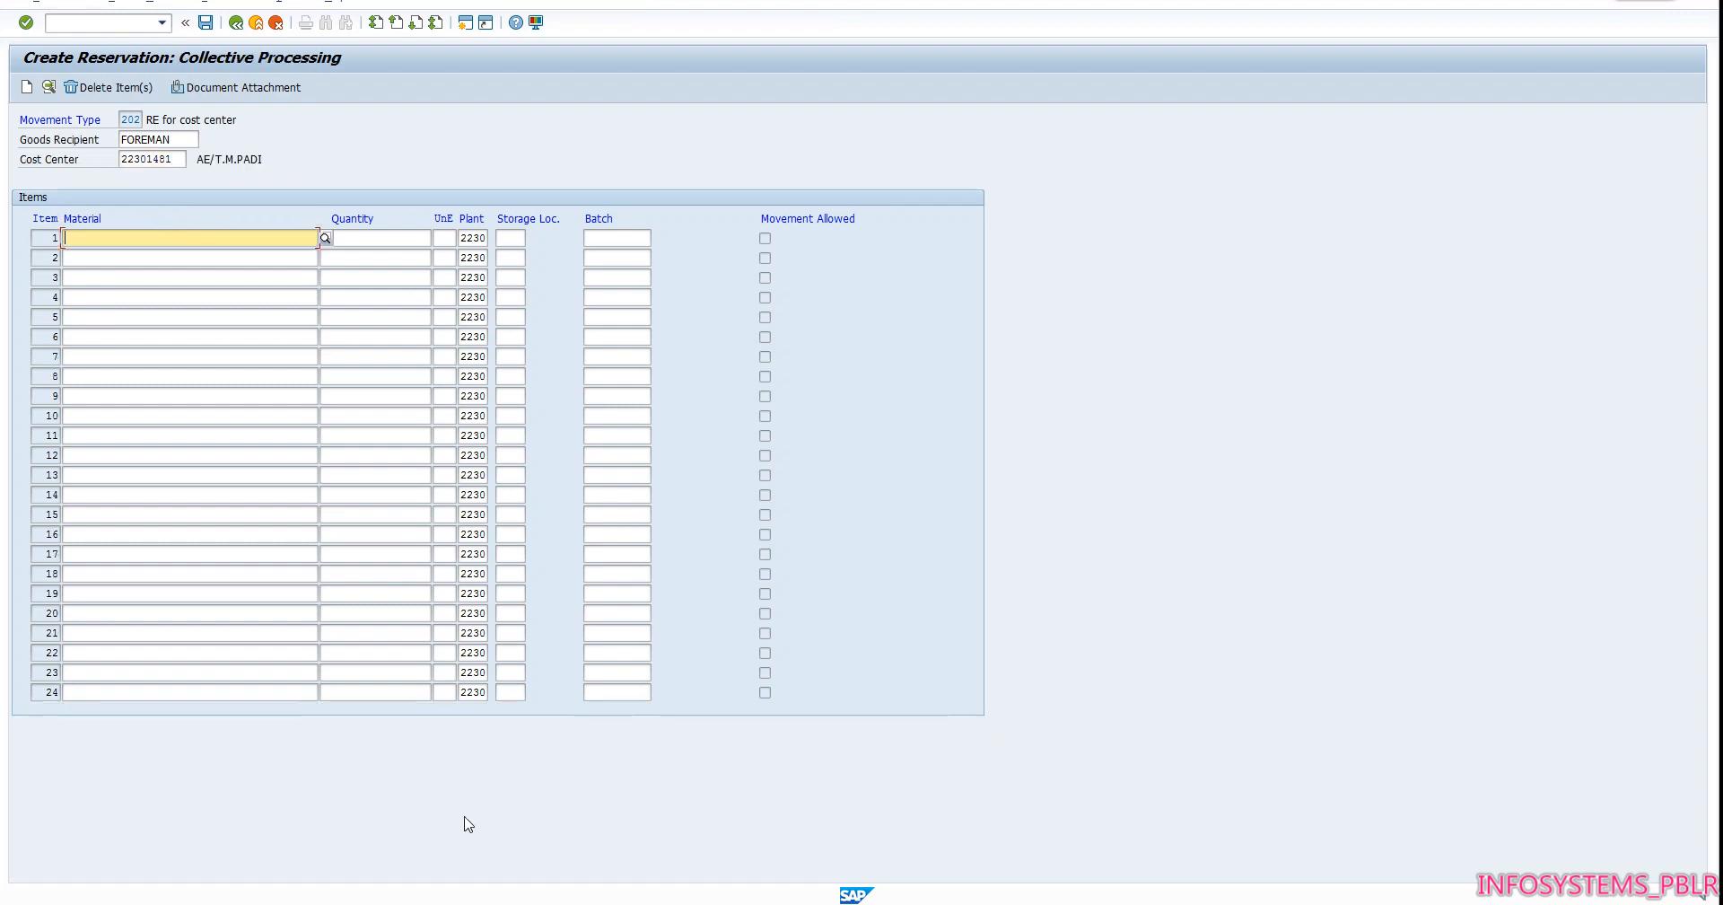
pyautogui.click(495, 903)
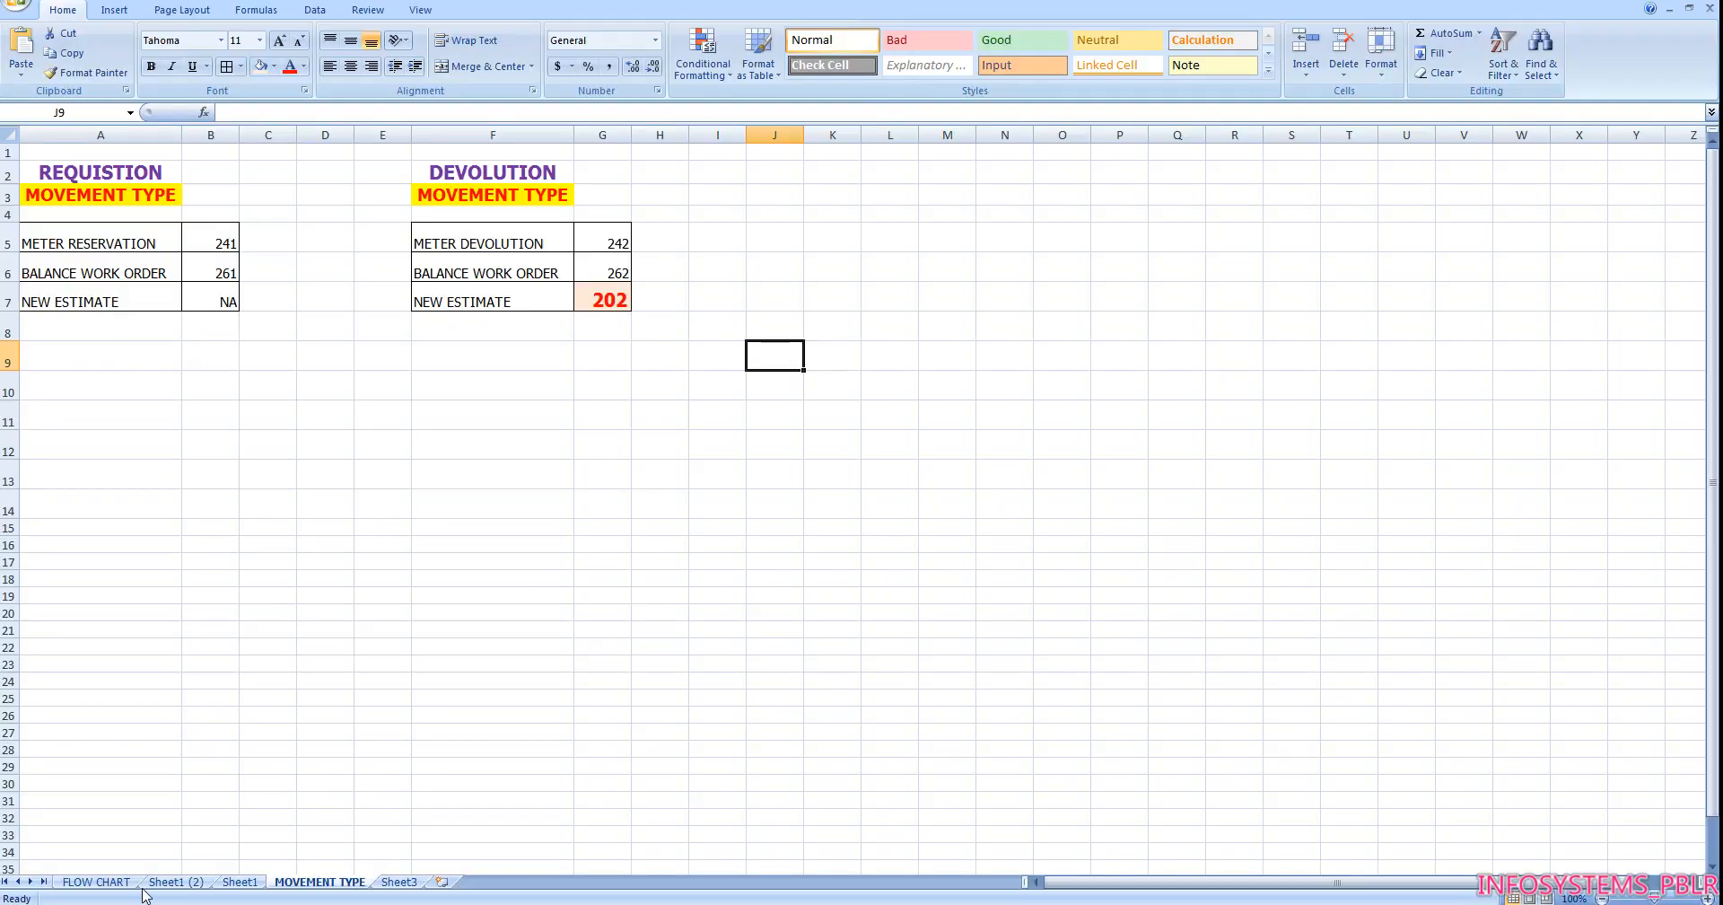
pyautogui.click(177, 883)
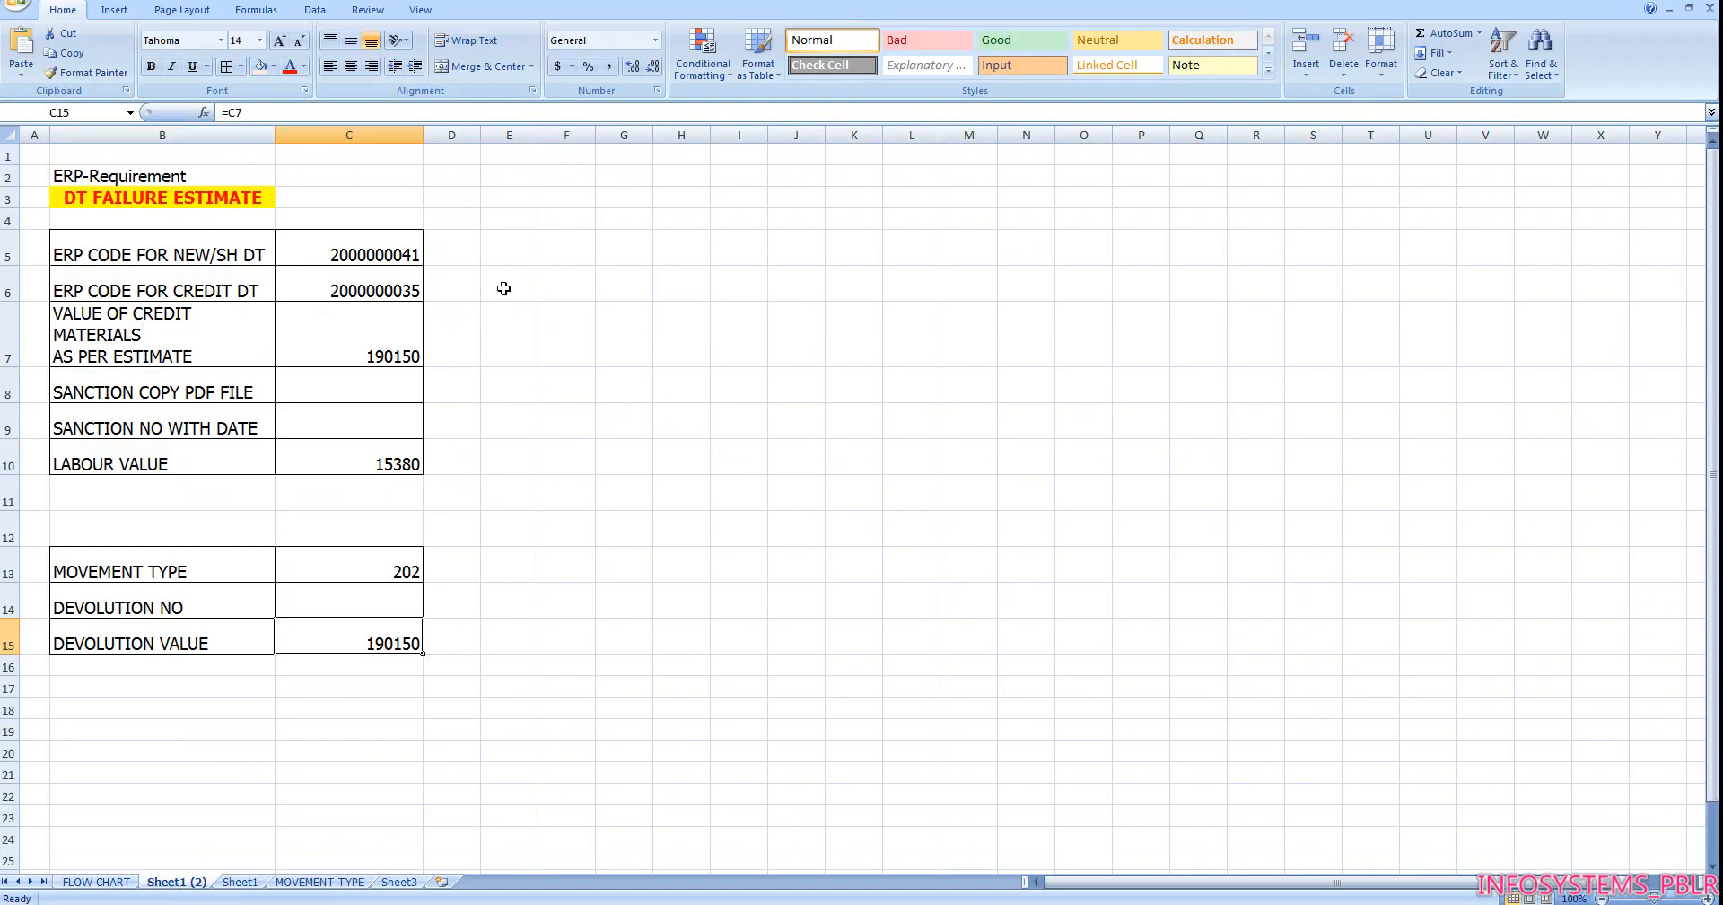
pyautogui.click(328, 258)
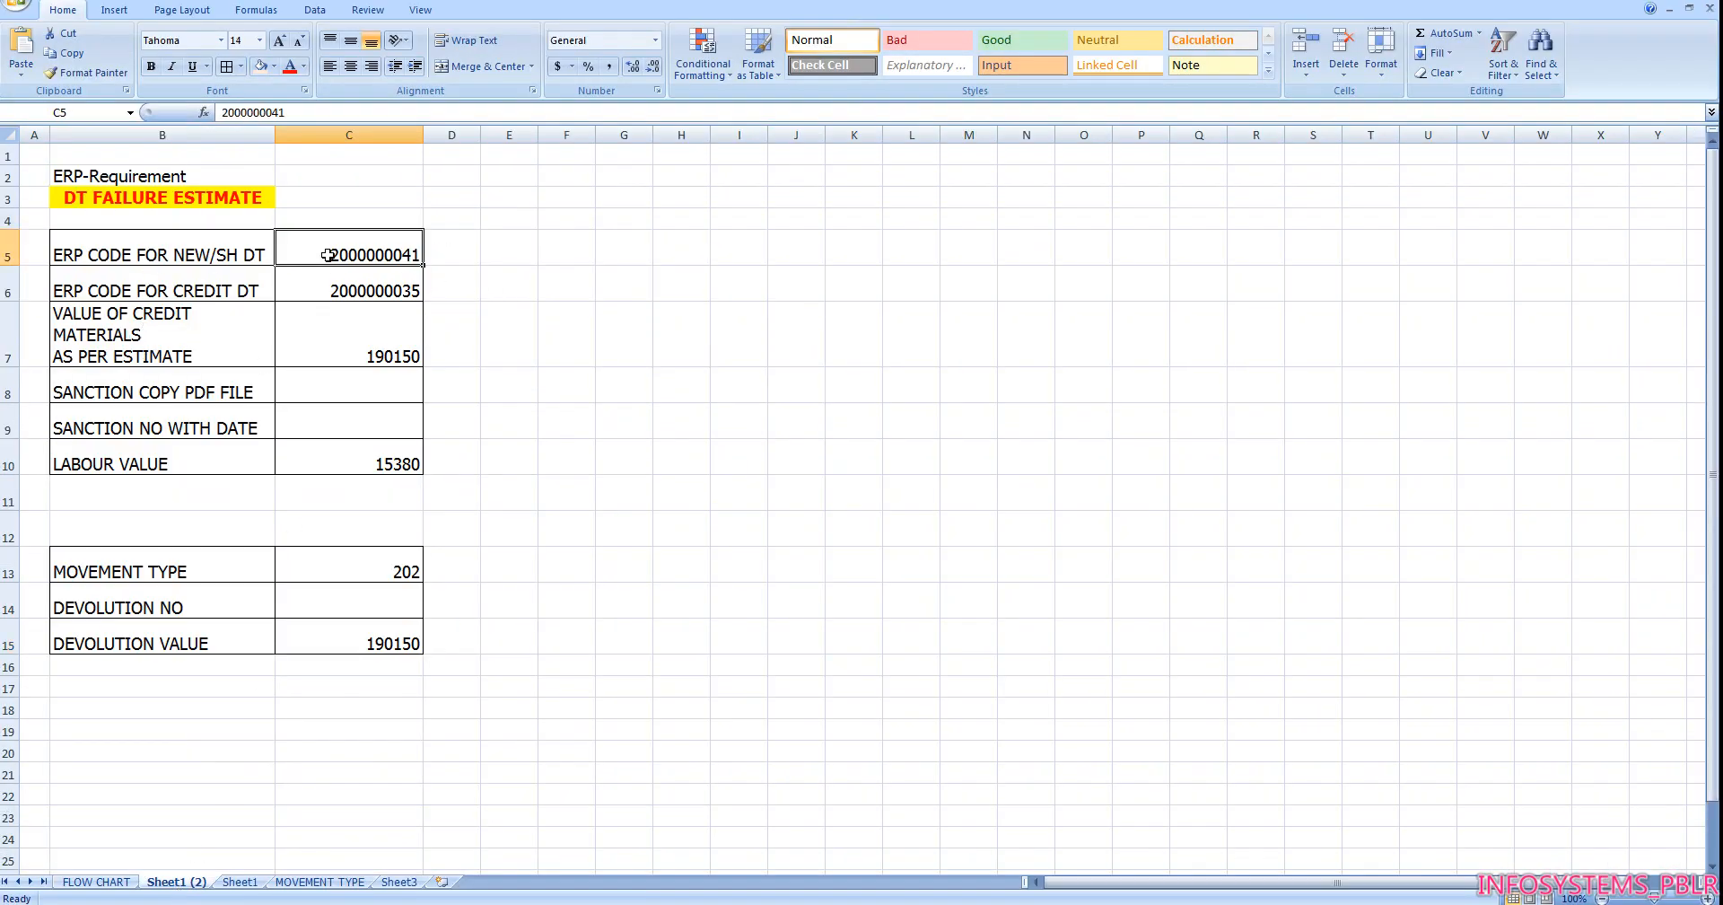
pyautogui.click(296, 115)
pyautogui.moveTo(296, 115); pyautogui.dragTo(221, 114)
pyautogui.hotkey('ctrl', 'c')
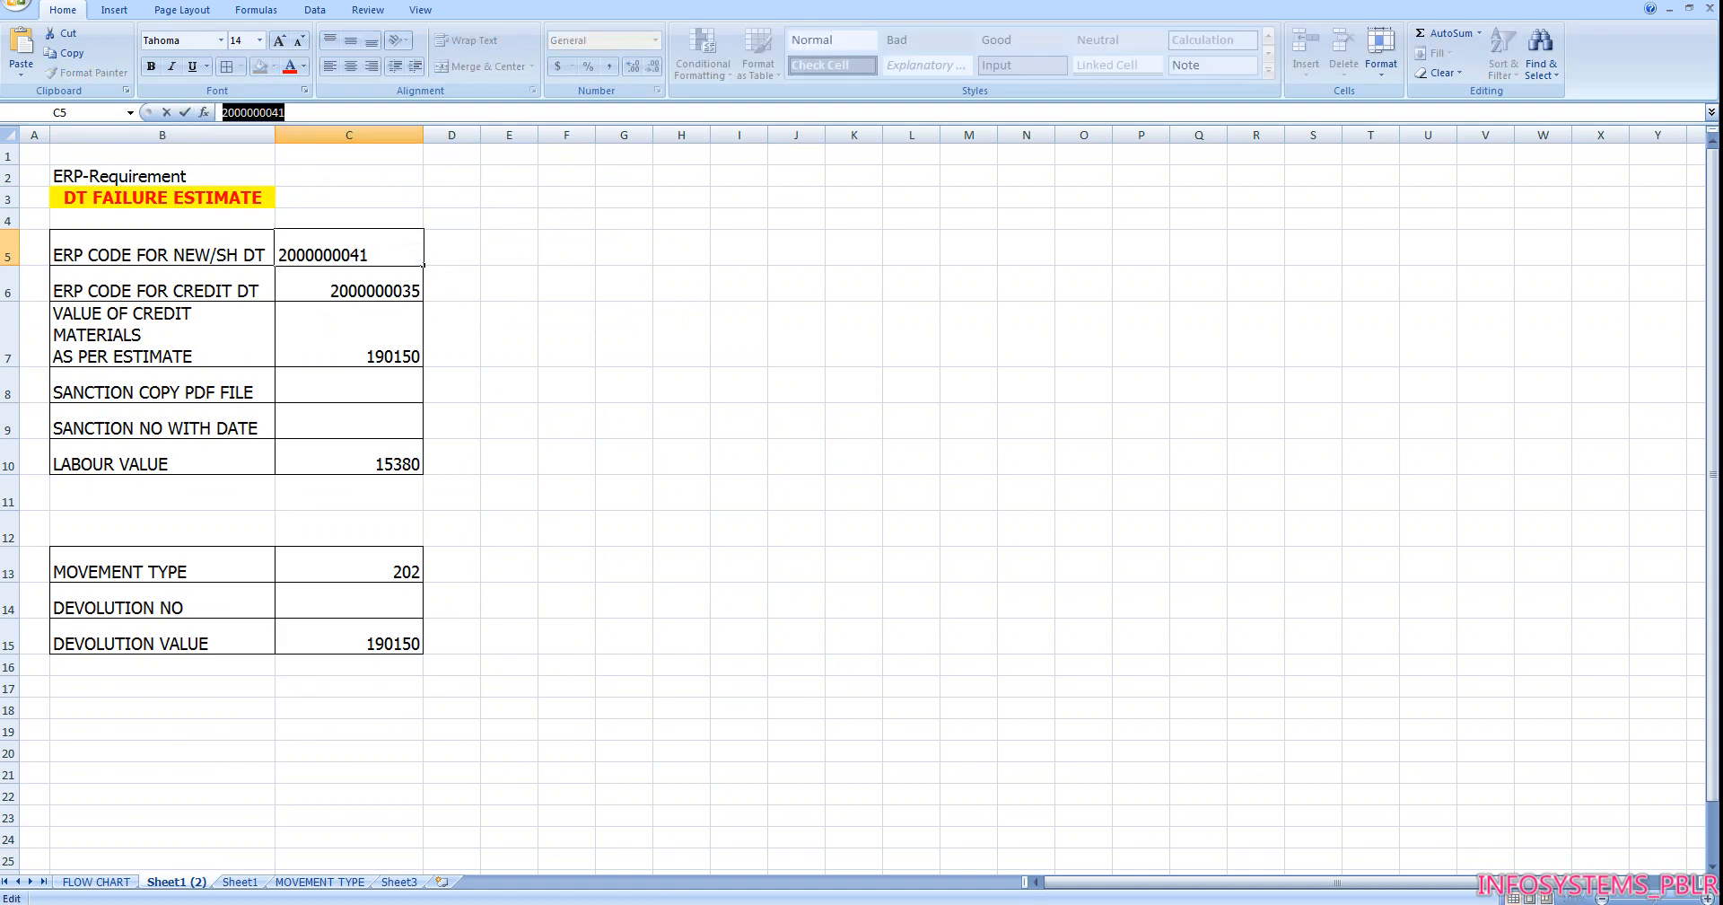
pyautogui.moveTo(619, 898)
pyautogui.click(628, 857)
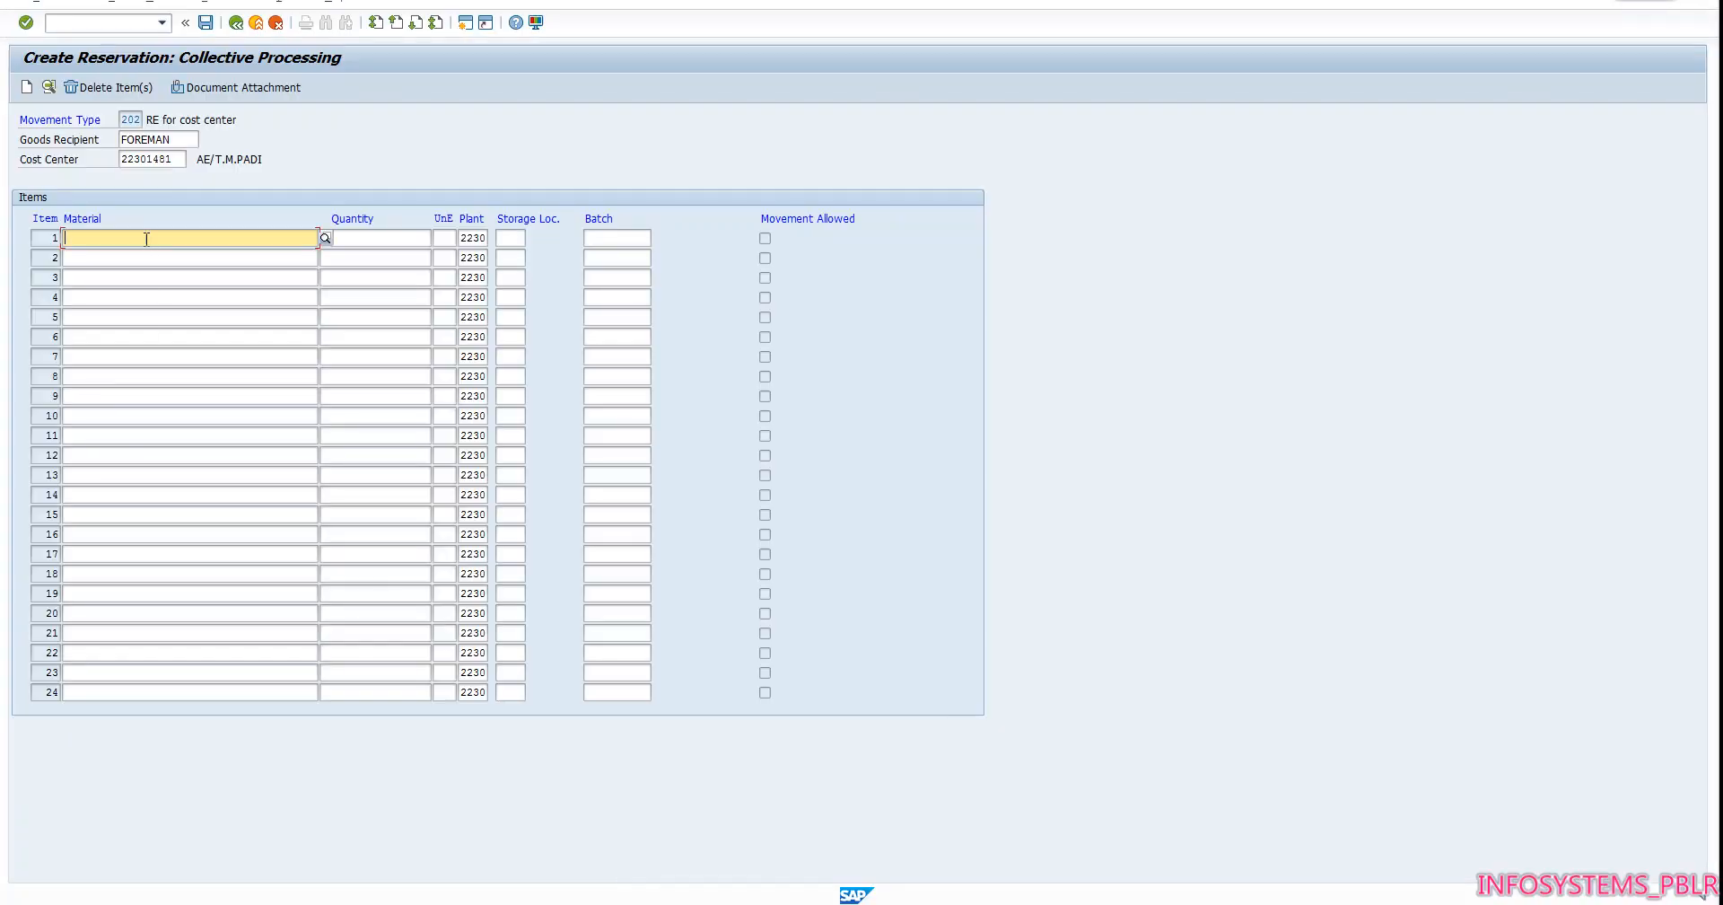
pyautogui.hotkey('ctrl', 'v')
pyautogui.press('Return')
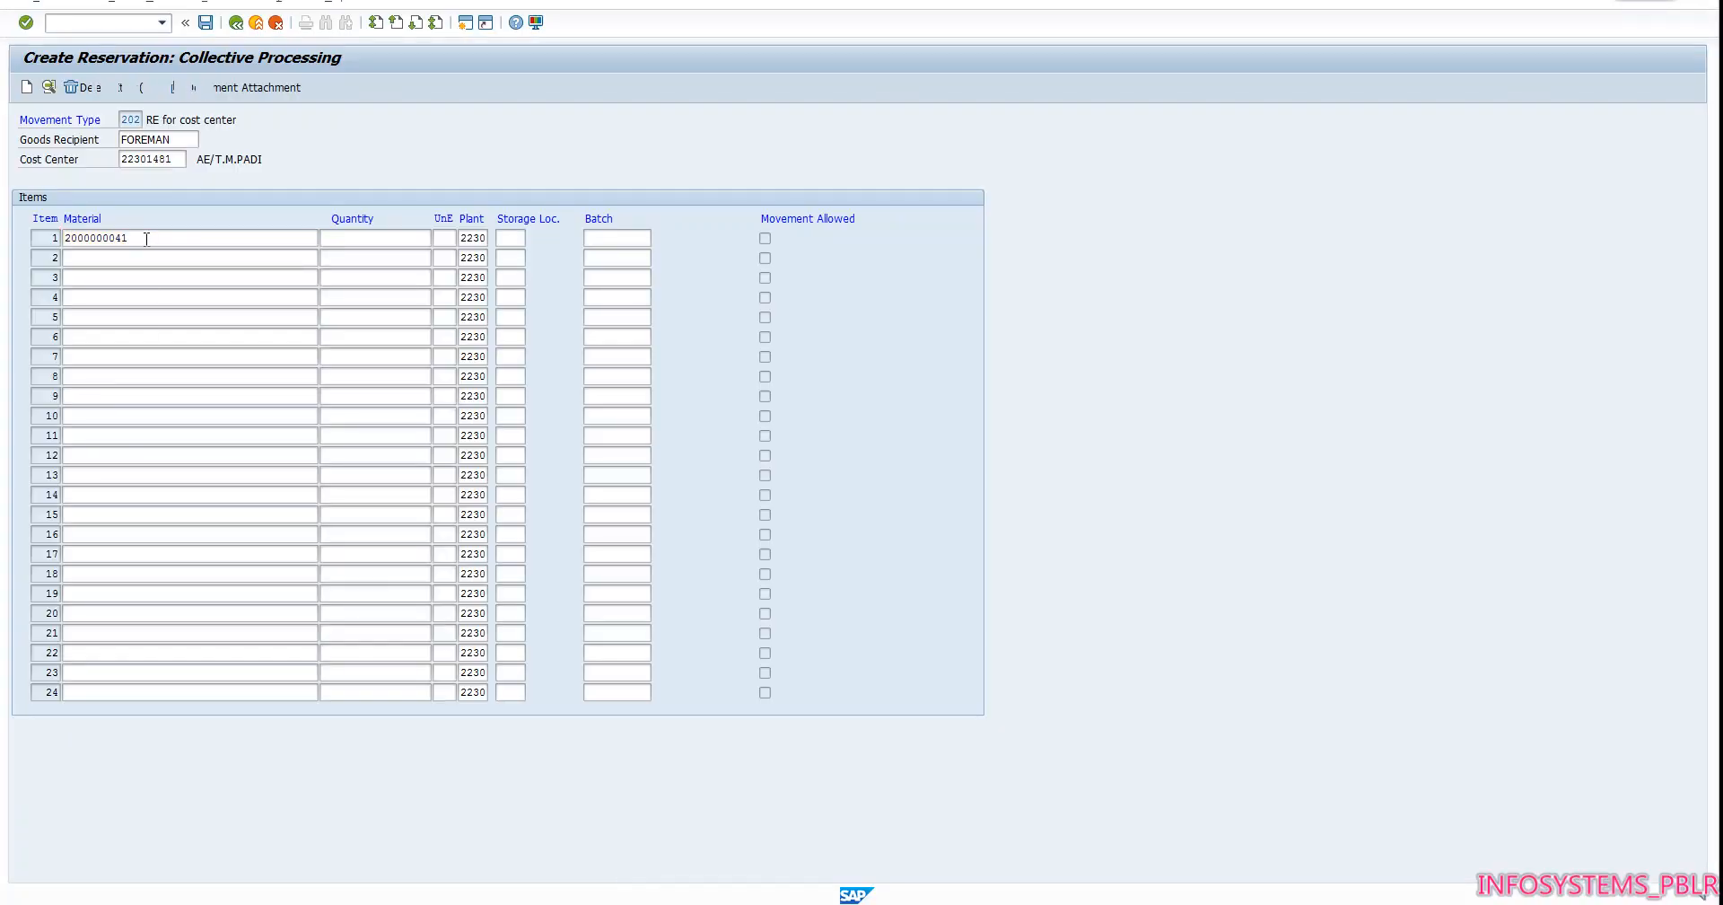
# Open the item 1 details and set the quantity to 1 and the unloading point to THIRUMALAPADY SECTION
pyautogui.click(348, 236)
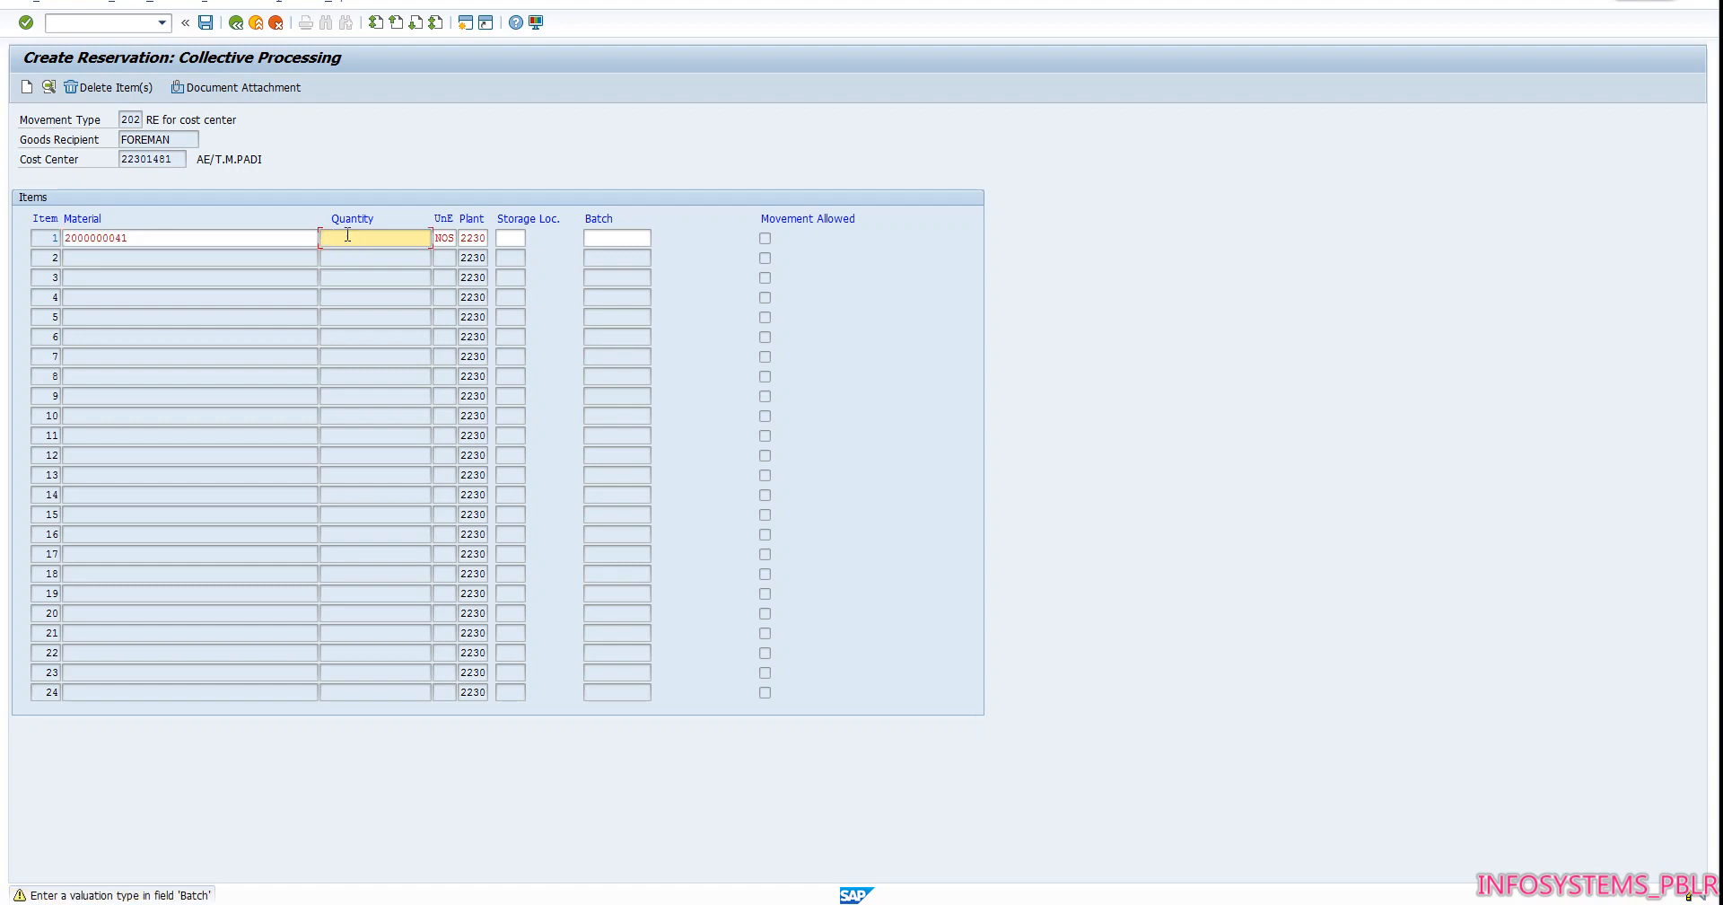
pyautogui.doubleClick(347, 236)
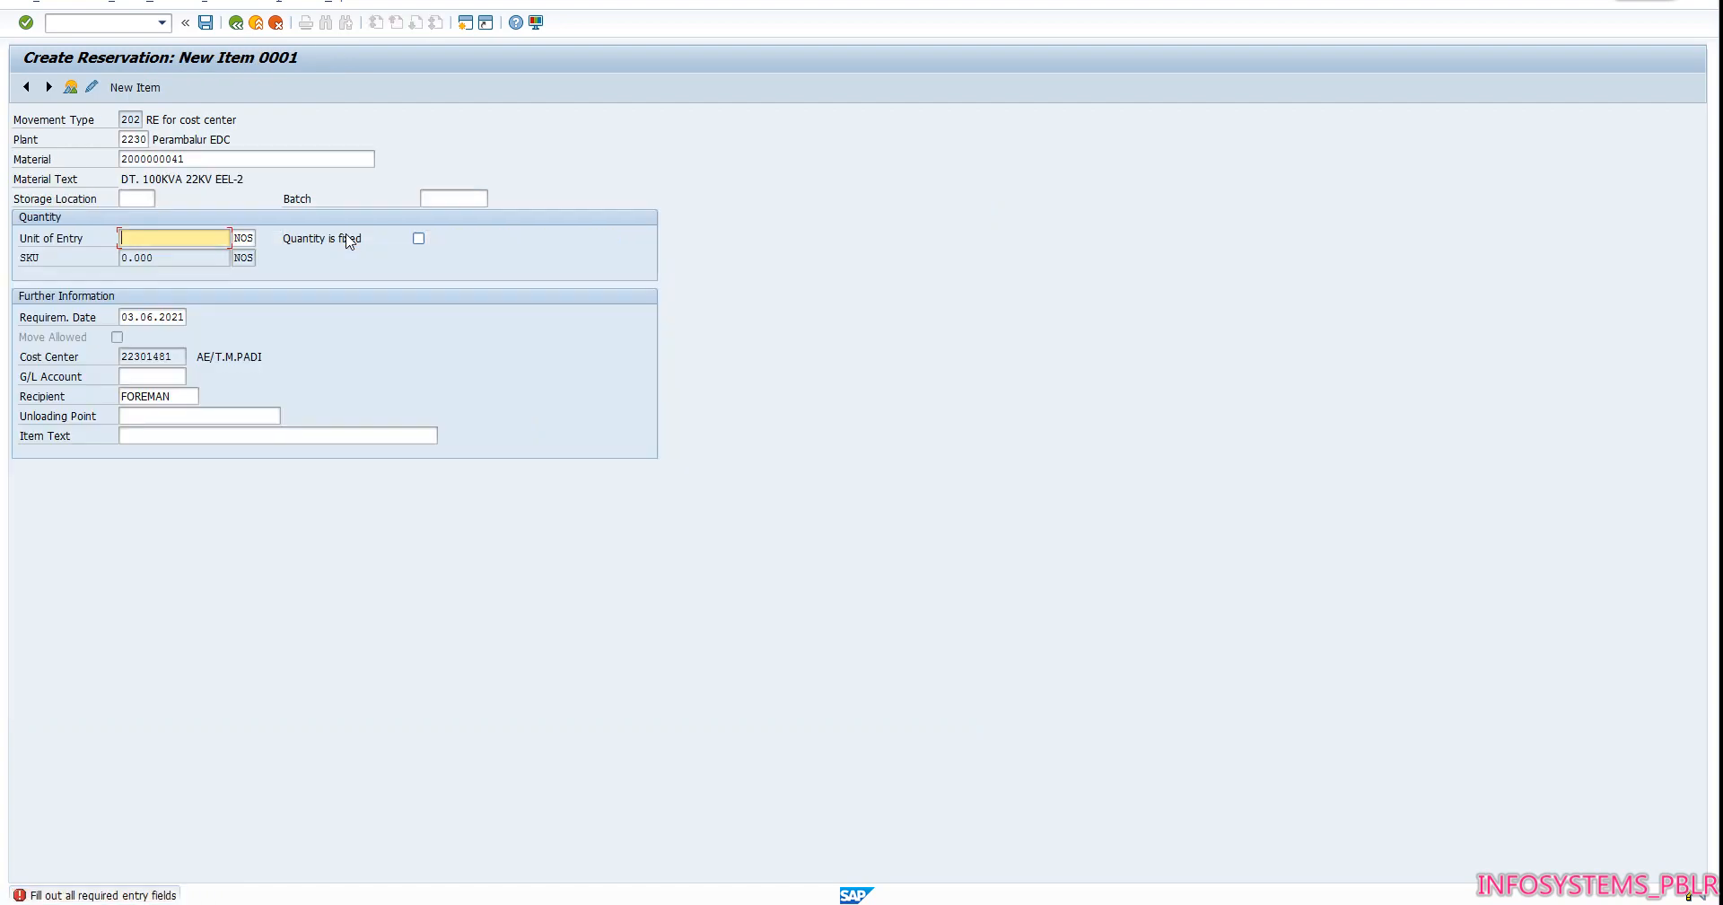
pyautogui.write('1')
pyautogui.click(243, 417)
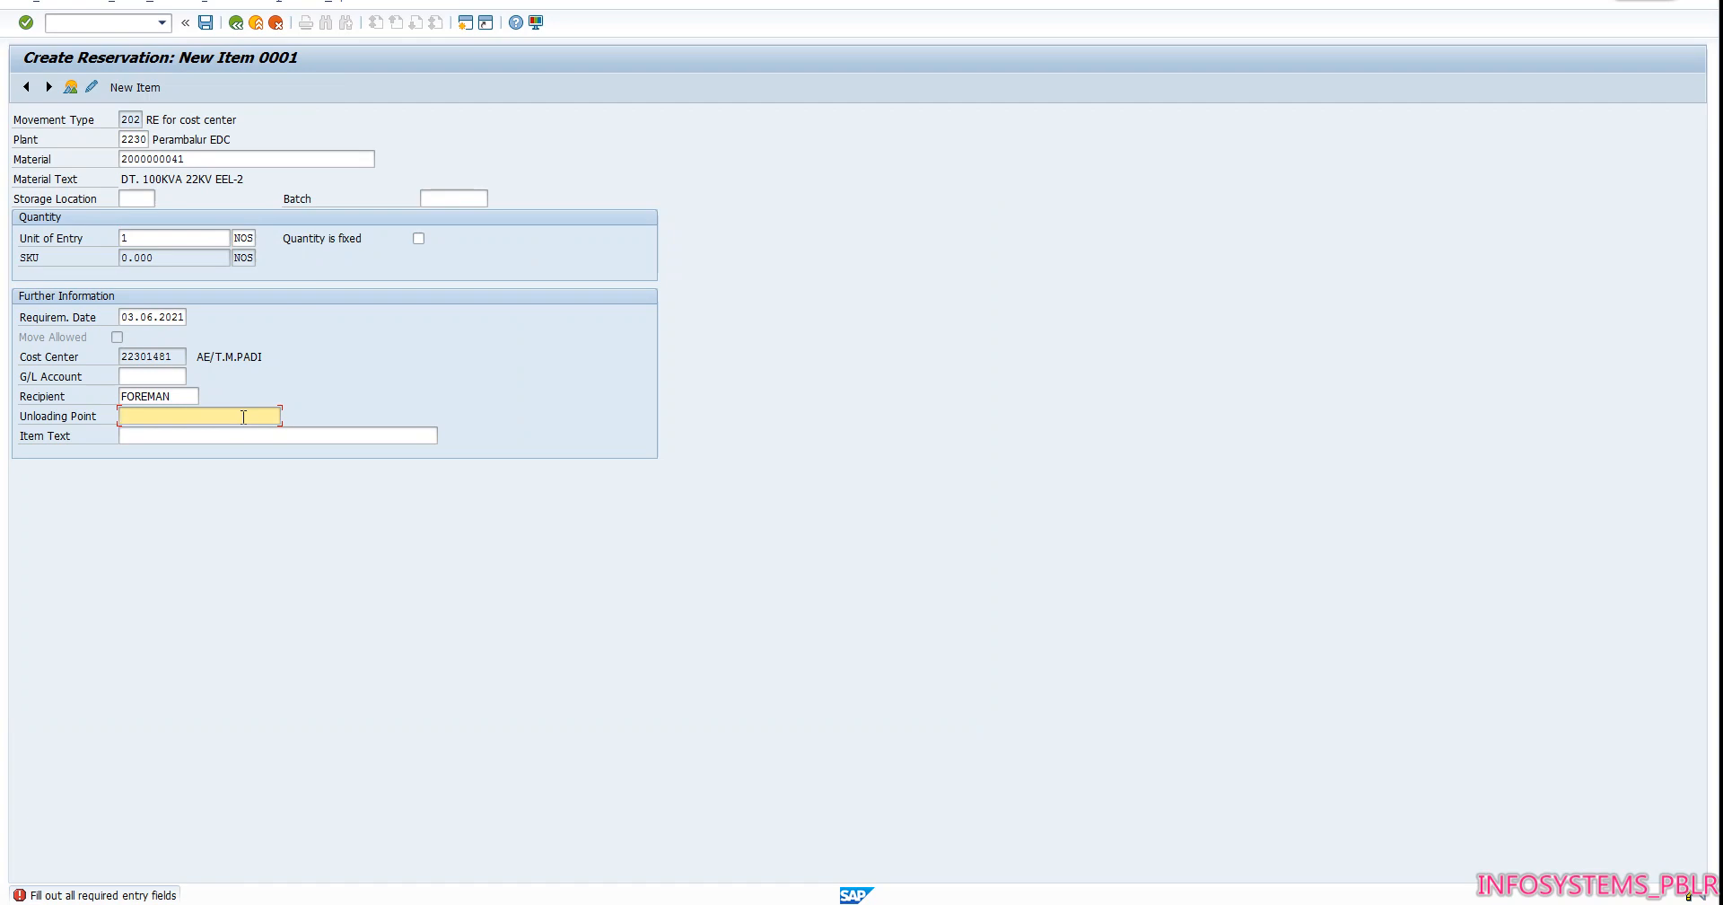
pyautogui.write('T')
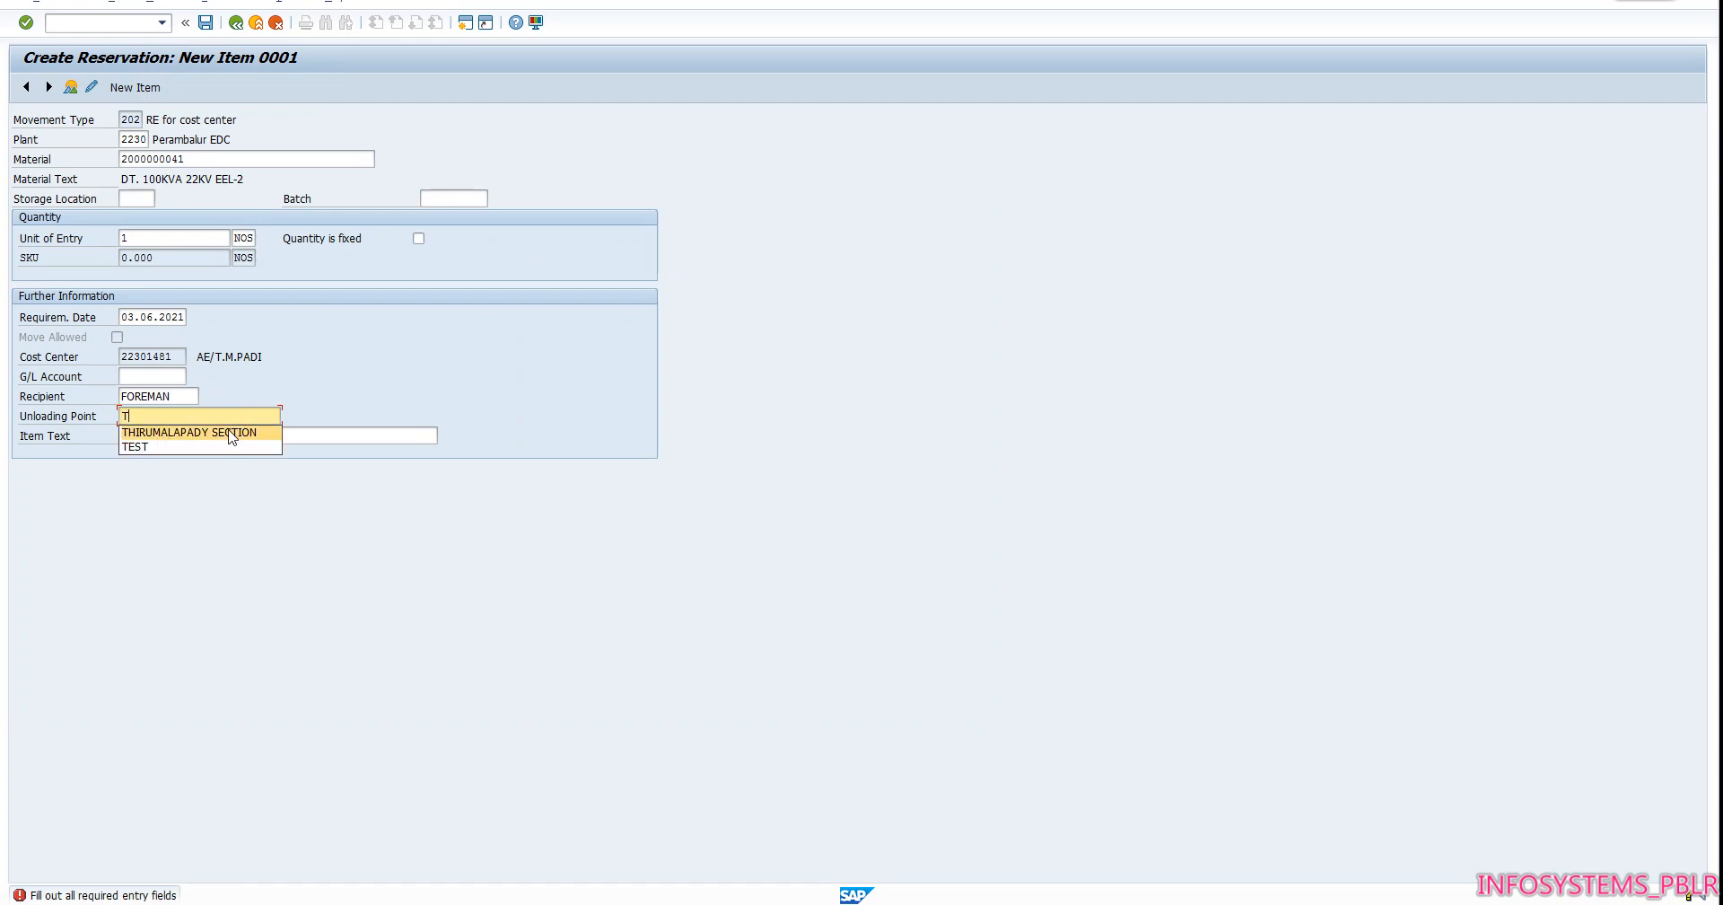
pyautogui.click(232, 434)
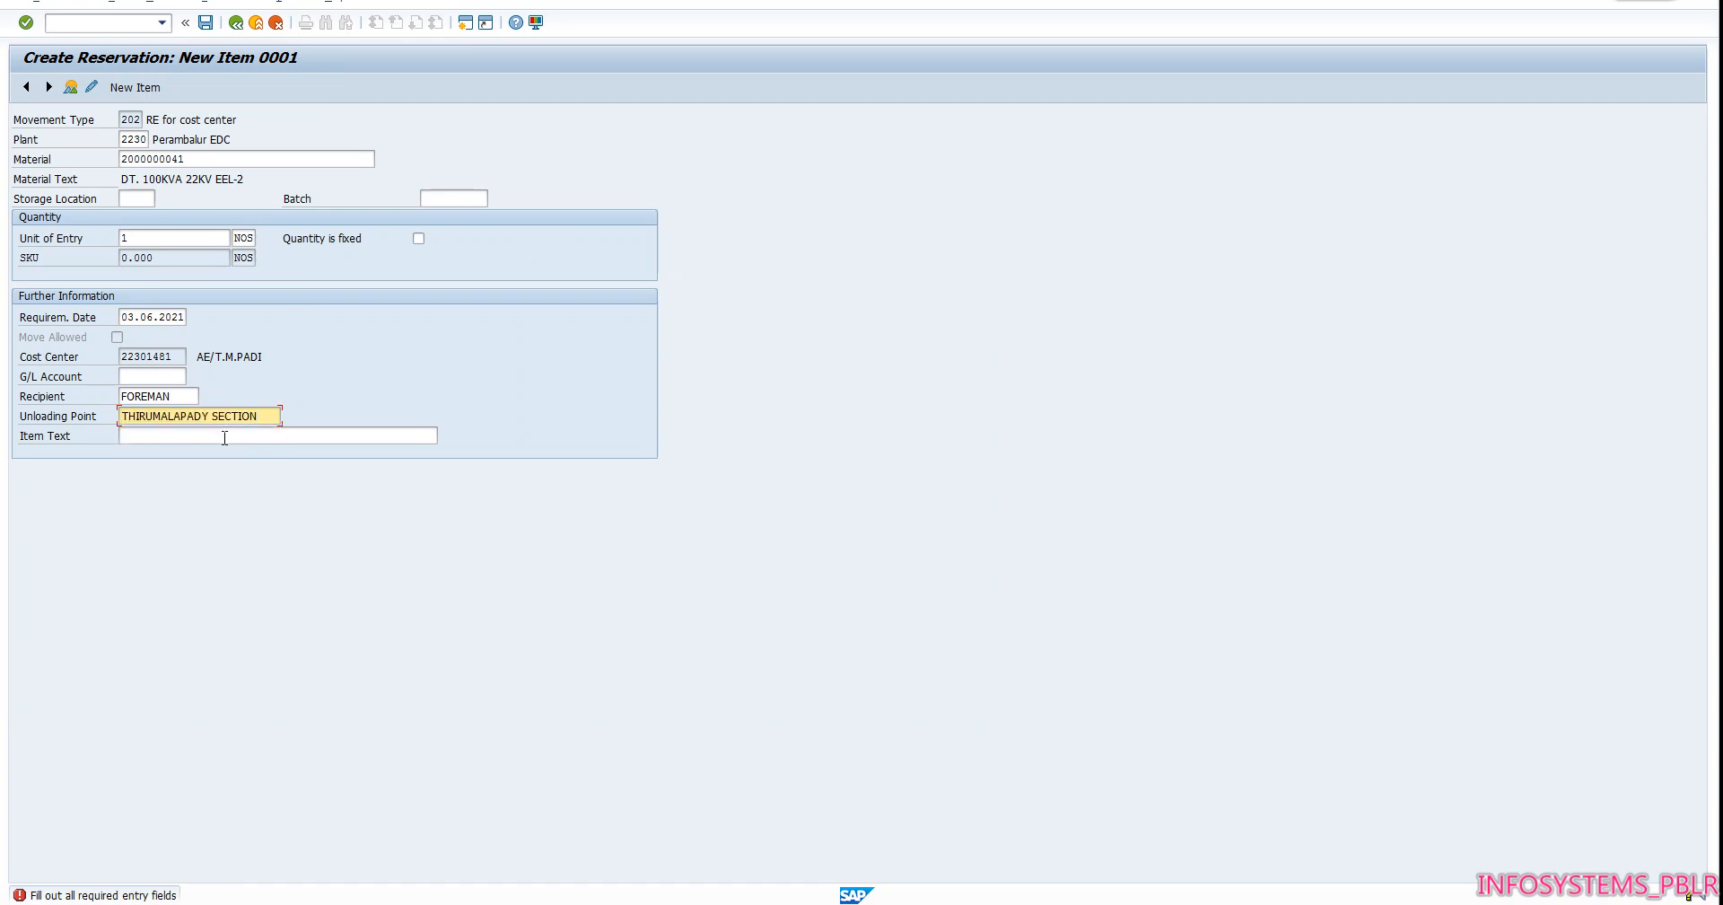
# Set the item text to FAILURE DT REPLACEMENT THIRUMALAPADI SS 2, accept the batch warning and post the reservation
pyautogui.click(224, 437)
pyautogui.write('D')
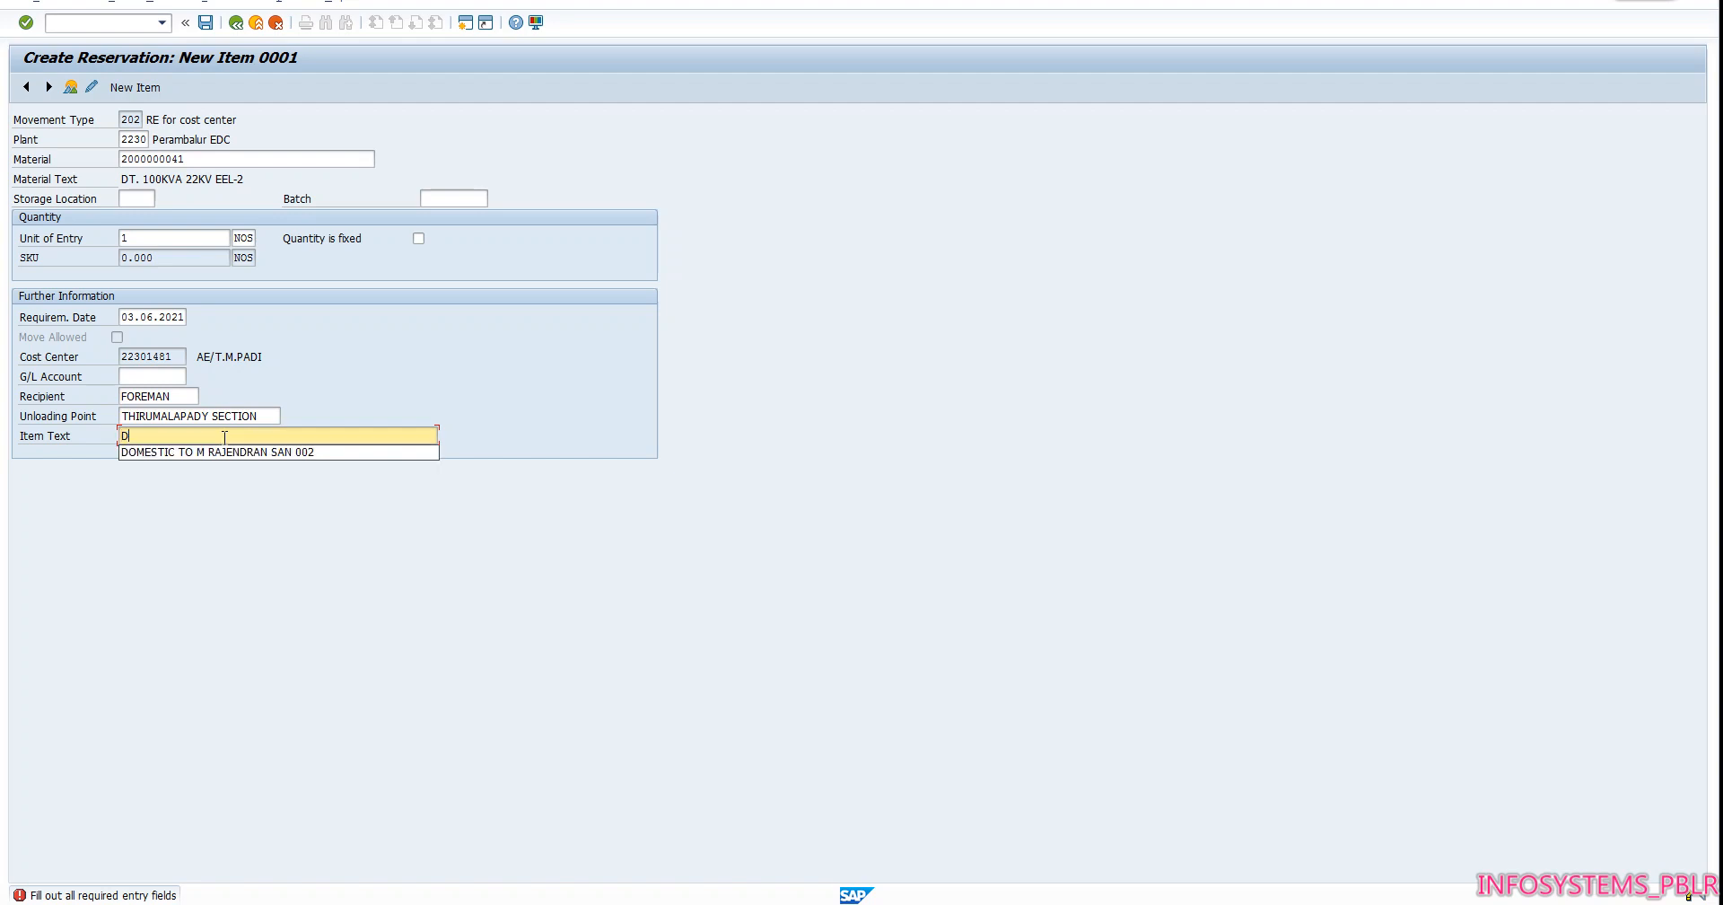
pyautogui.press('BackSpace')
pyautogui.write('F')
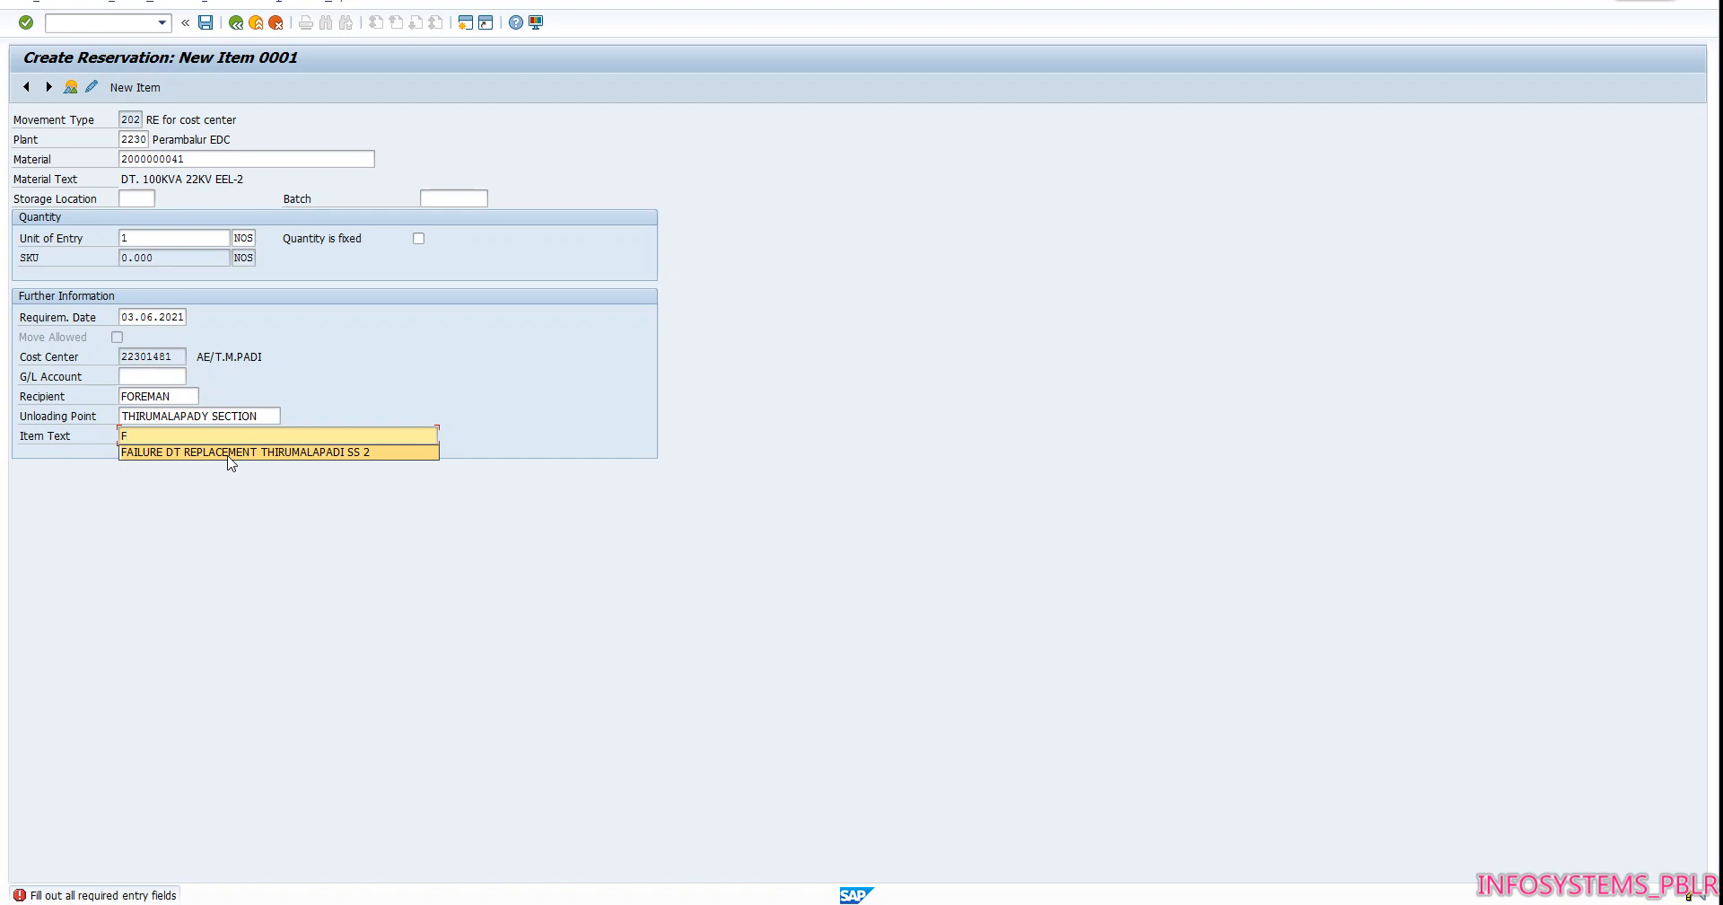
pyautogui.click(230, 453)
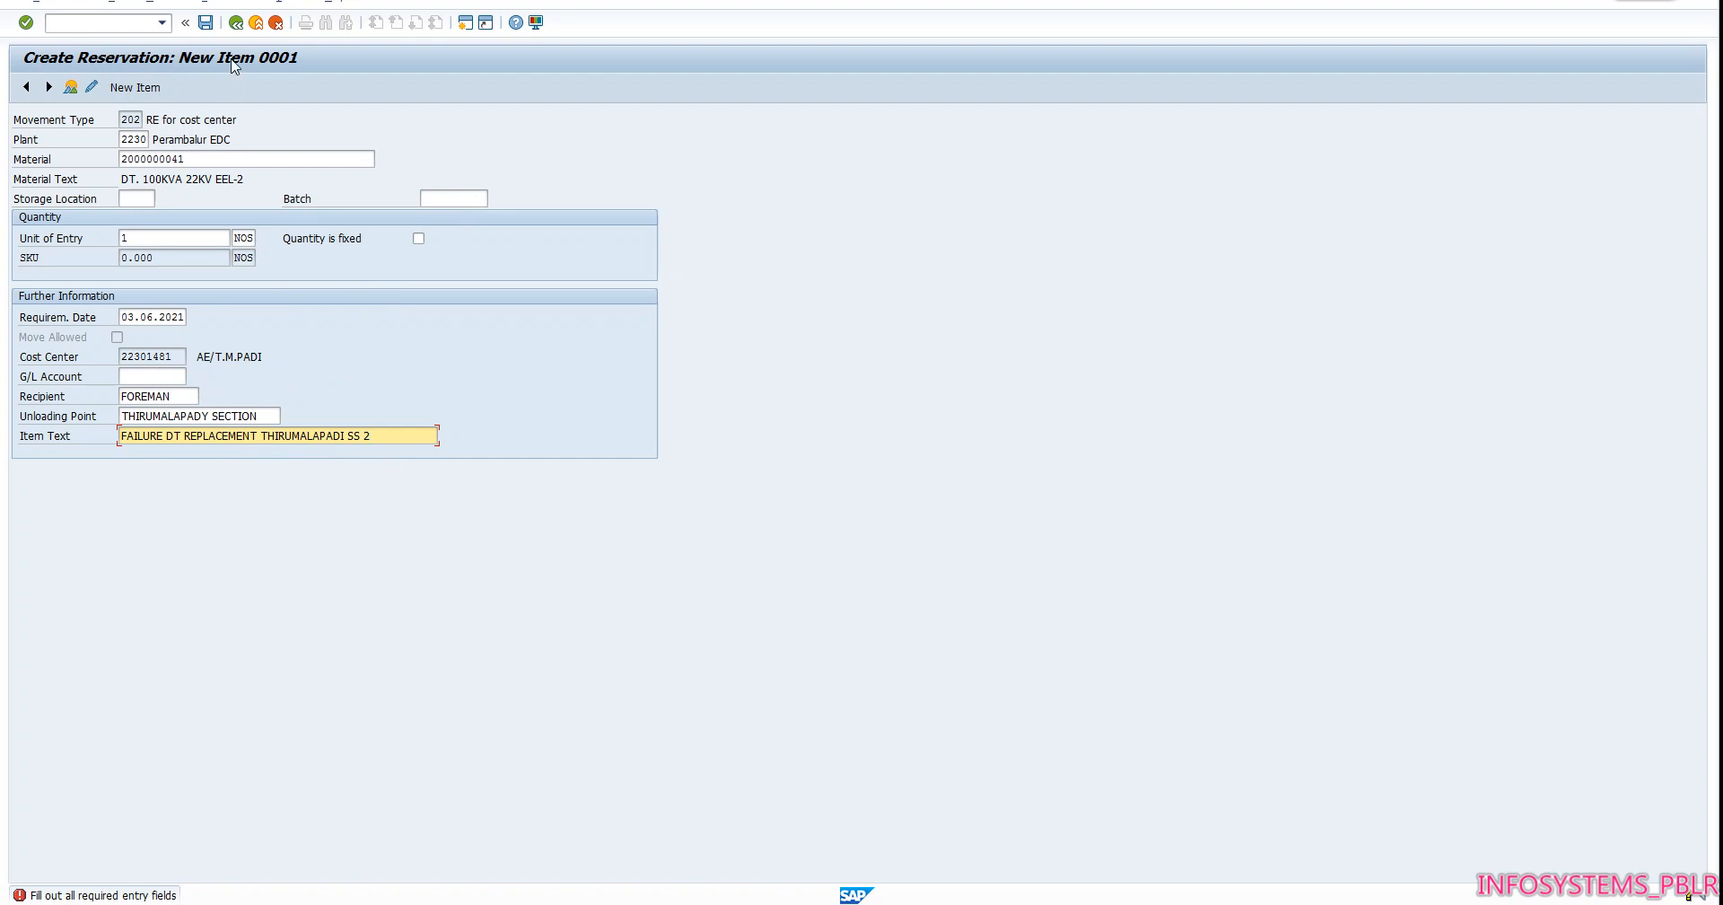
pyautogui.press('Return')
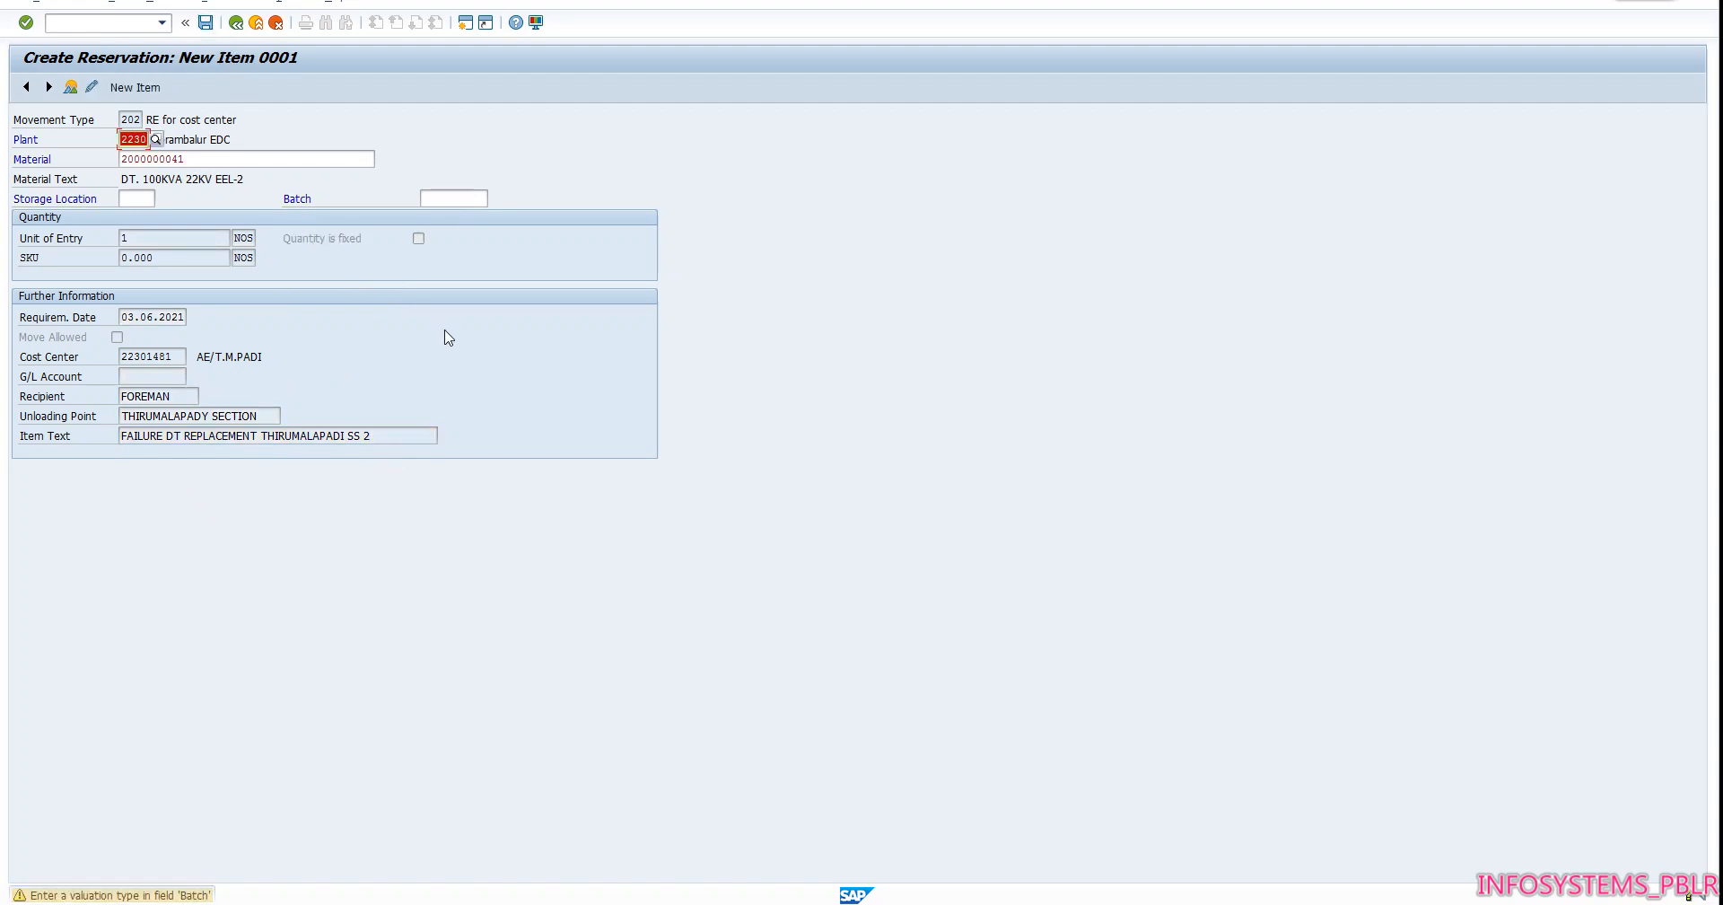
pyautogui.press('Return')
pyautogui.hotkey('ctrl', 's')
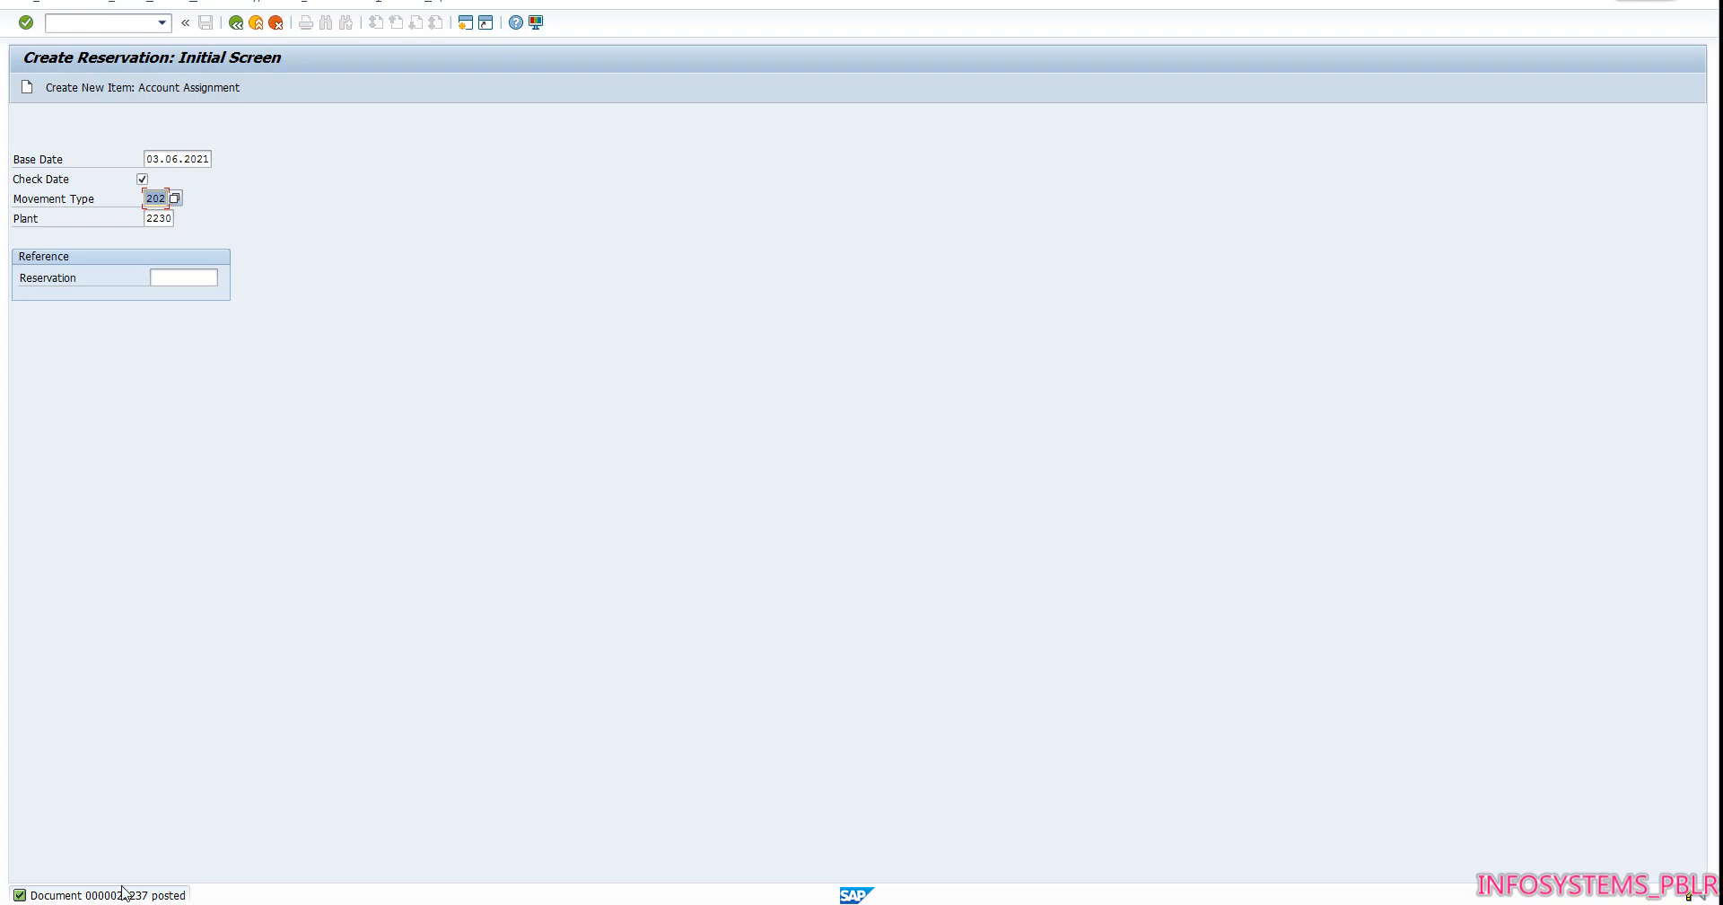
# Switch to the Excel workbook and record 22237 as the devolution number in cell C14
pyautogui.hotkey('alt', 'Tab')
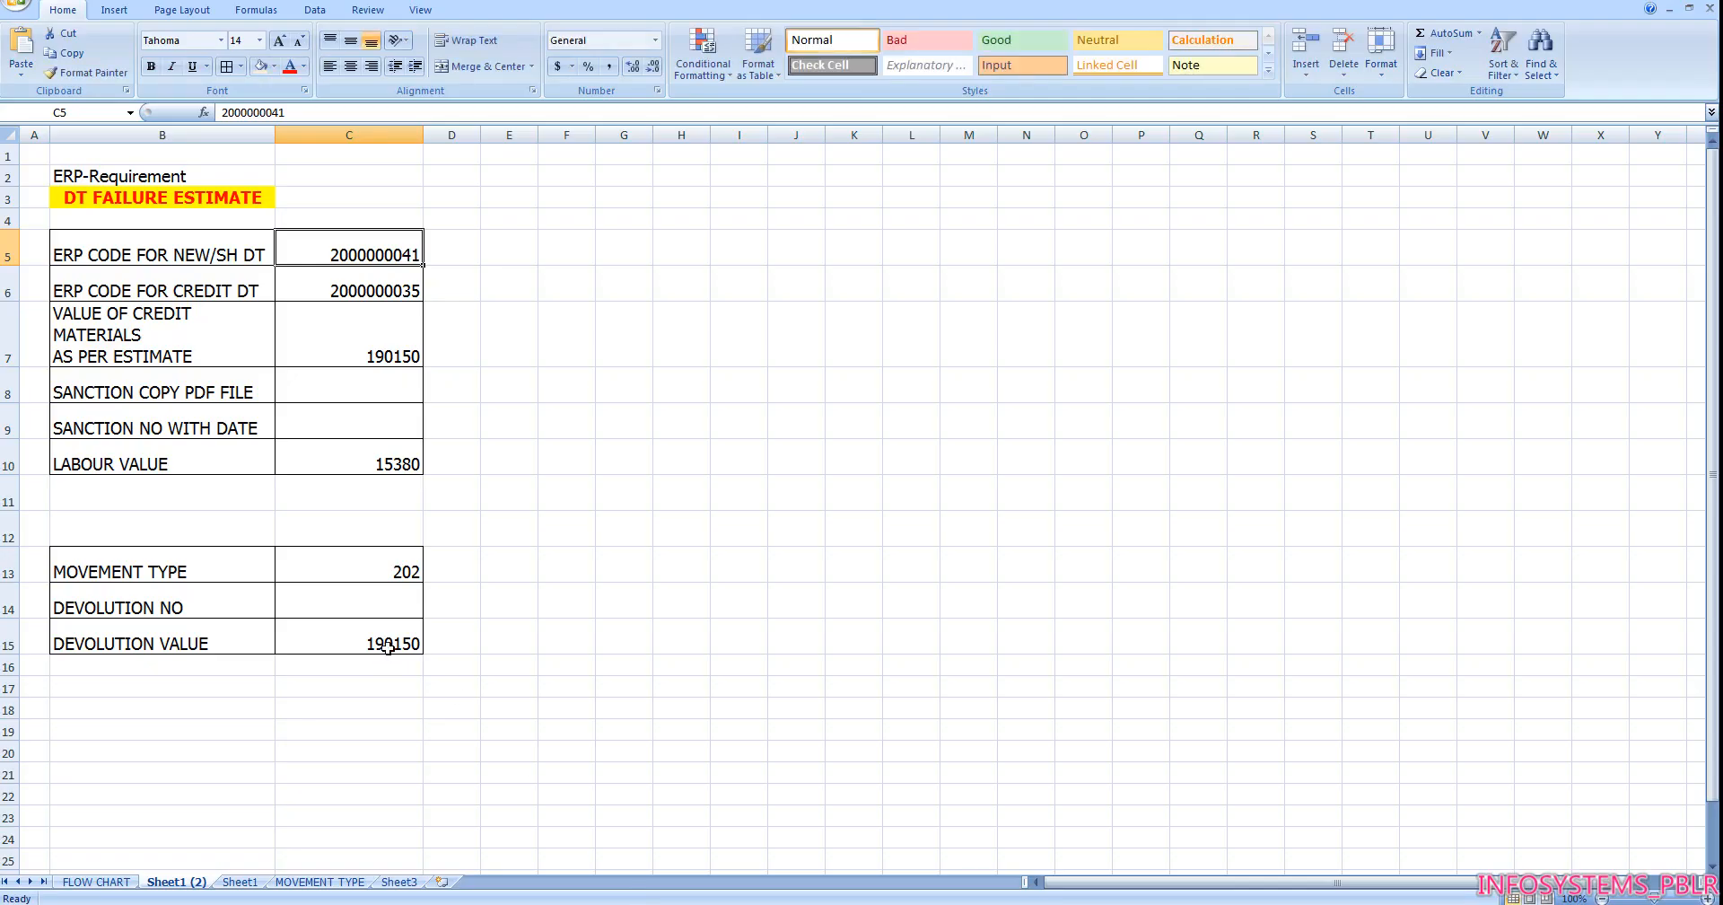
pyautogui.click(389, 604)
pyautogui.write('22')
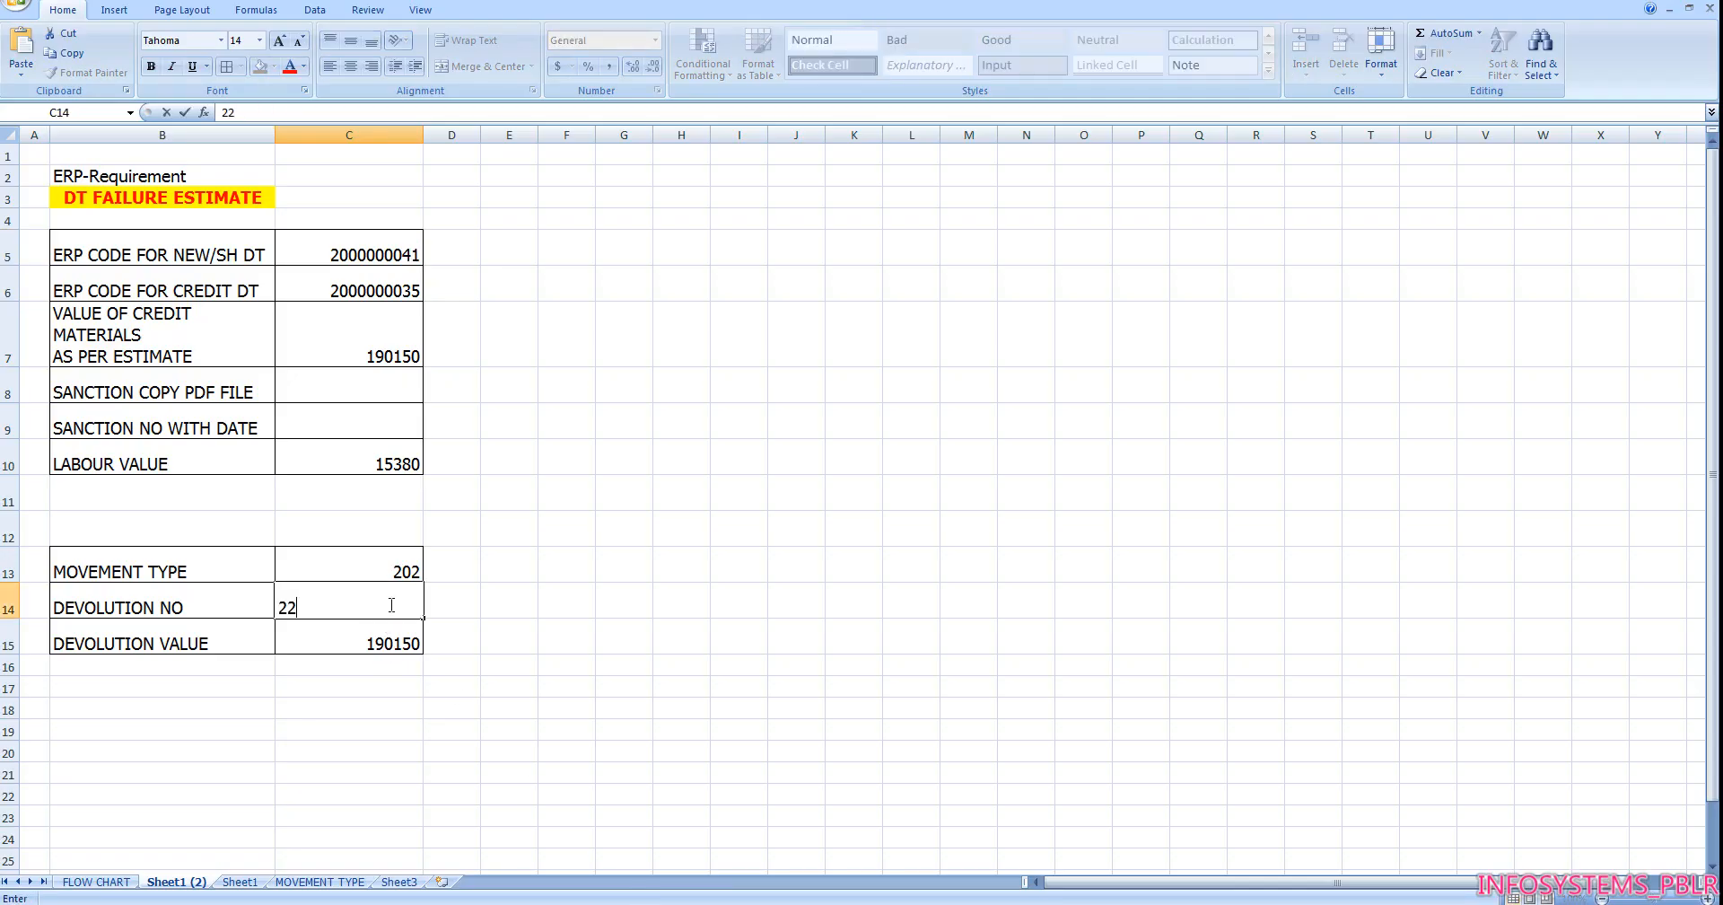
pyautogui.write('237')
pyautogui.press('Tab')
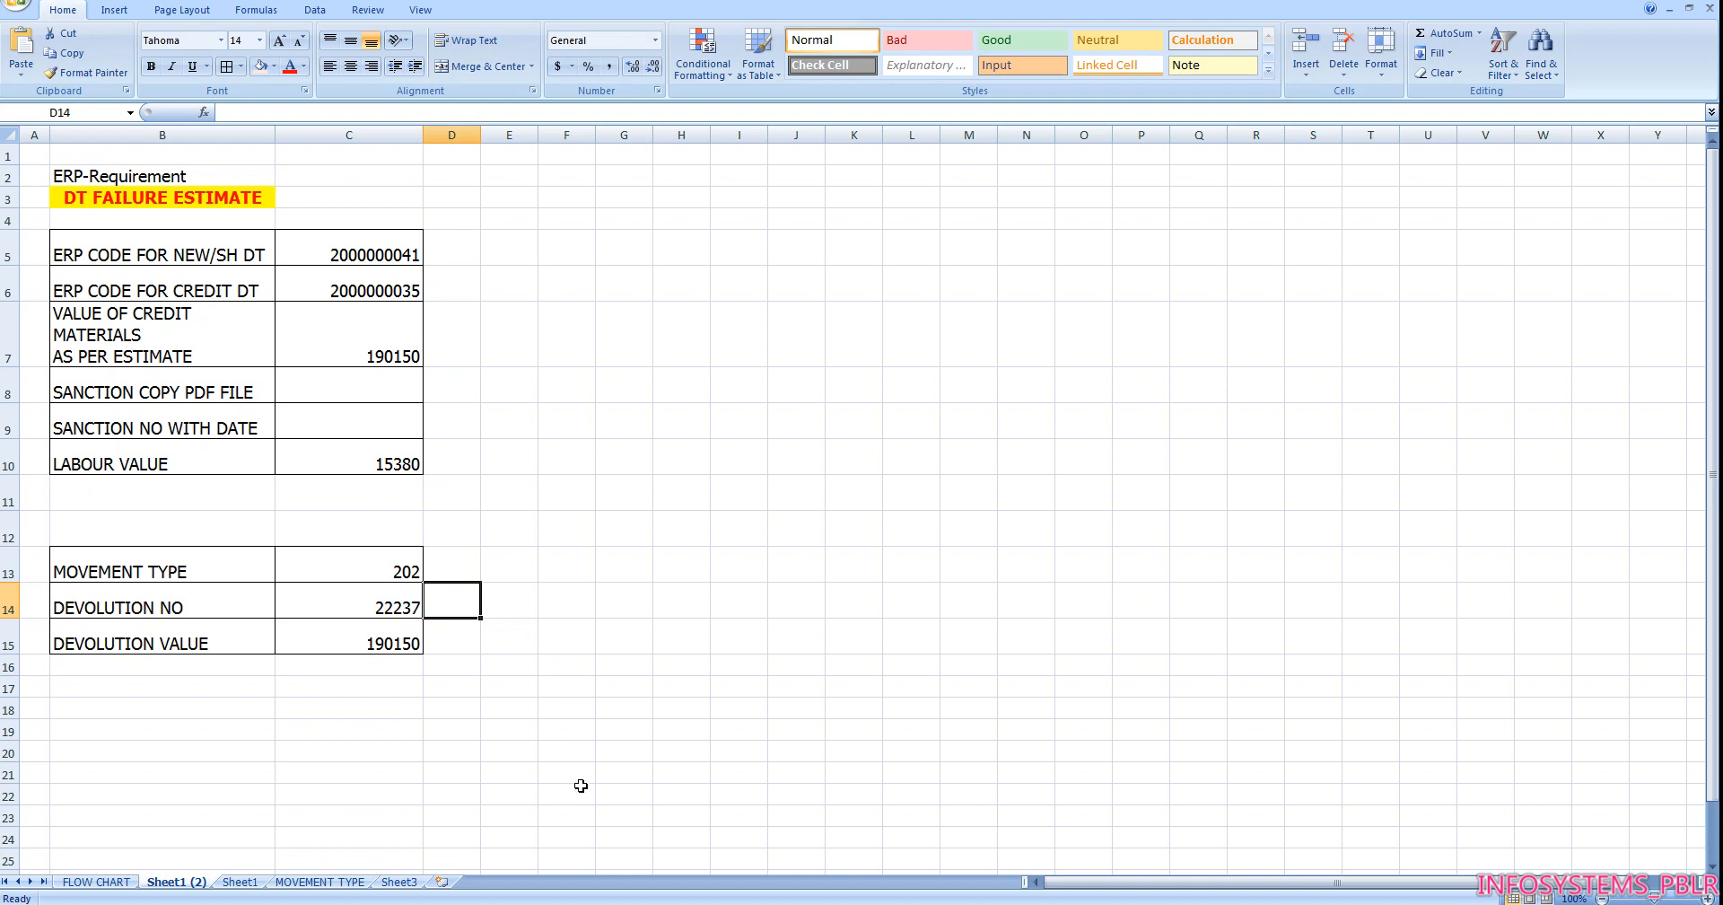
# Review the first four stages on the FLOW CHART sheet and check the credit value in the PDF estimate
pyautogui.click(96, 882)
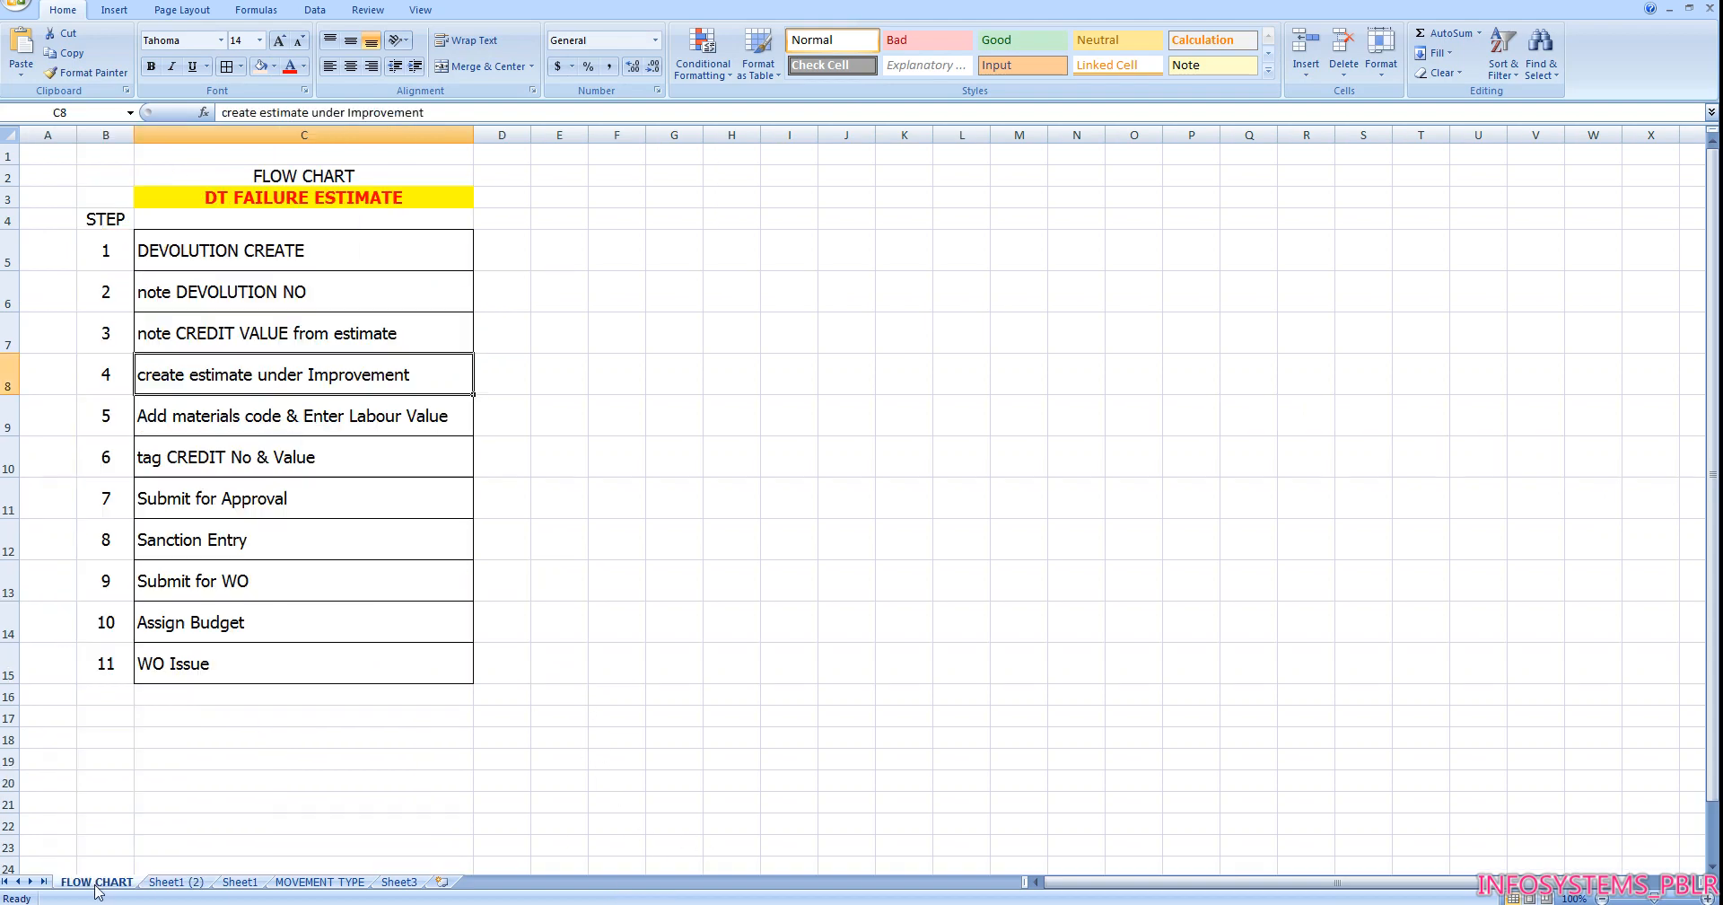
pyautogui.click(260, 248)
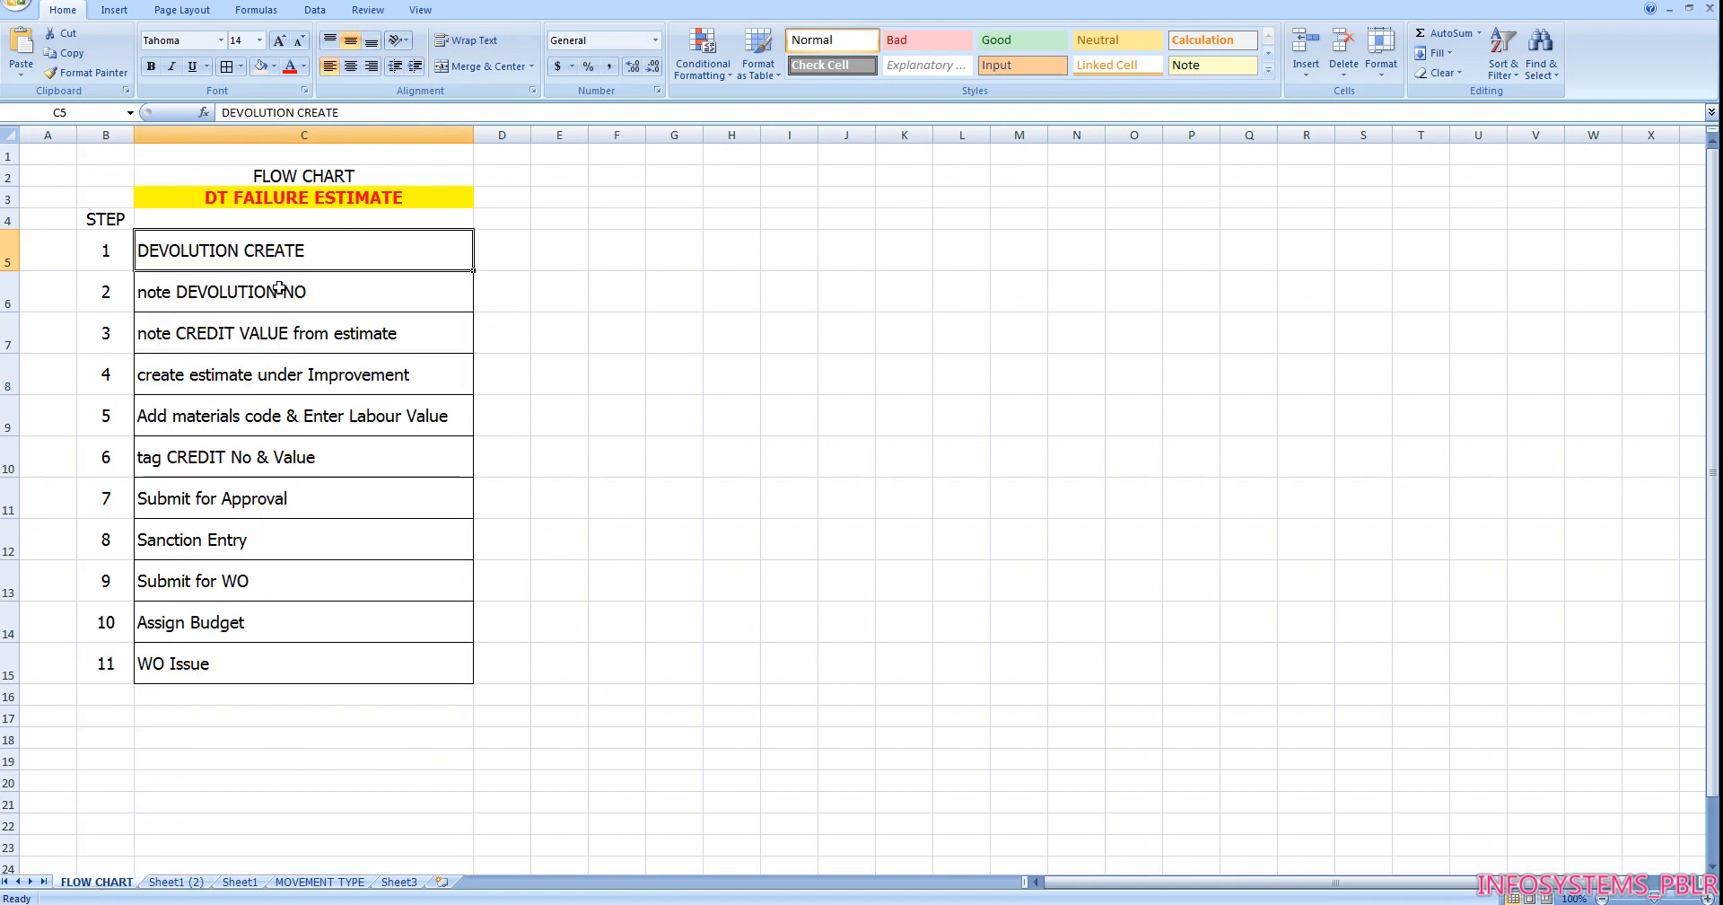
pyautogui.click(277, 291)
pyautogui.click(315, 334)
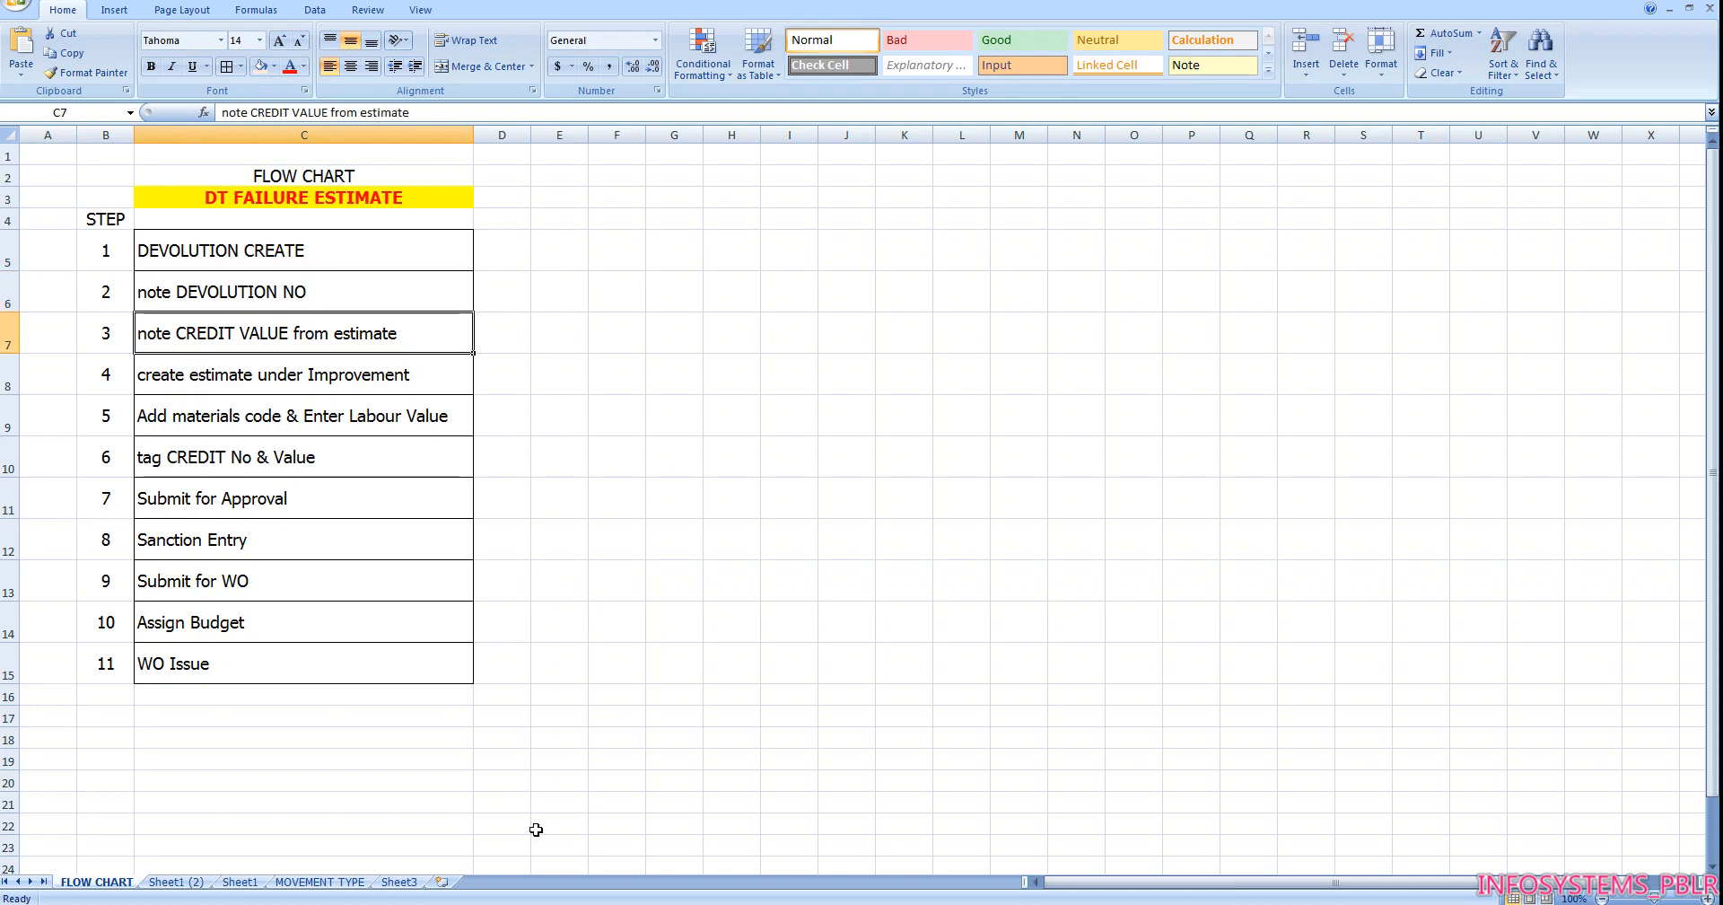
pyautogui.hotkey('alt', 'Tab')
pyautogui.scroll(-2, 734, 646)
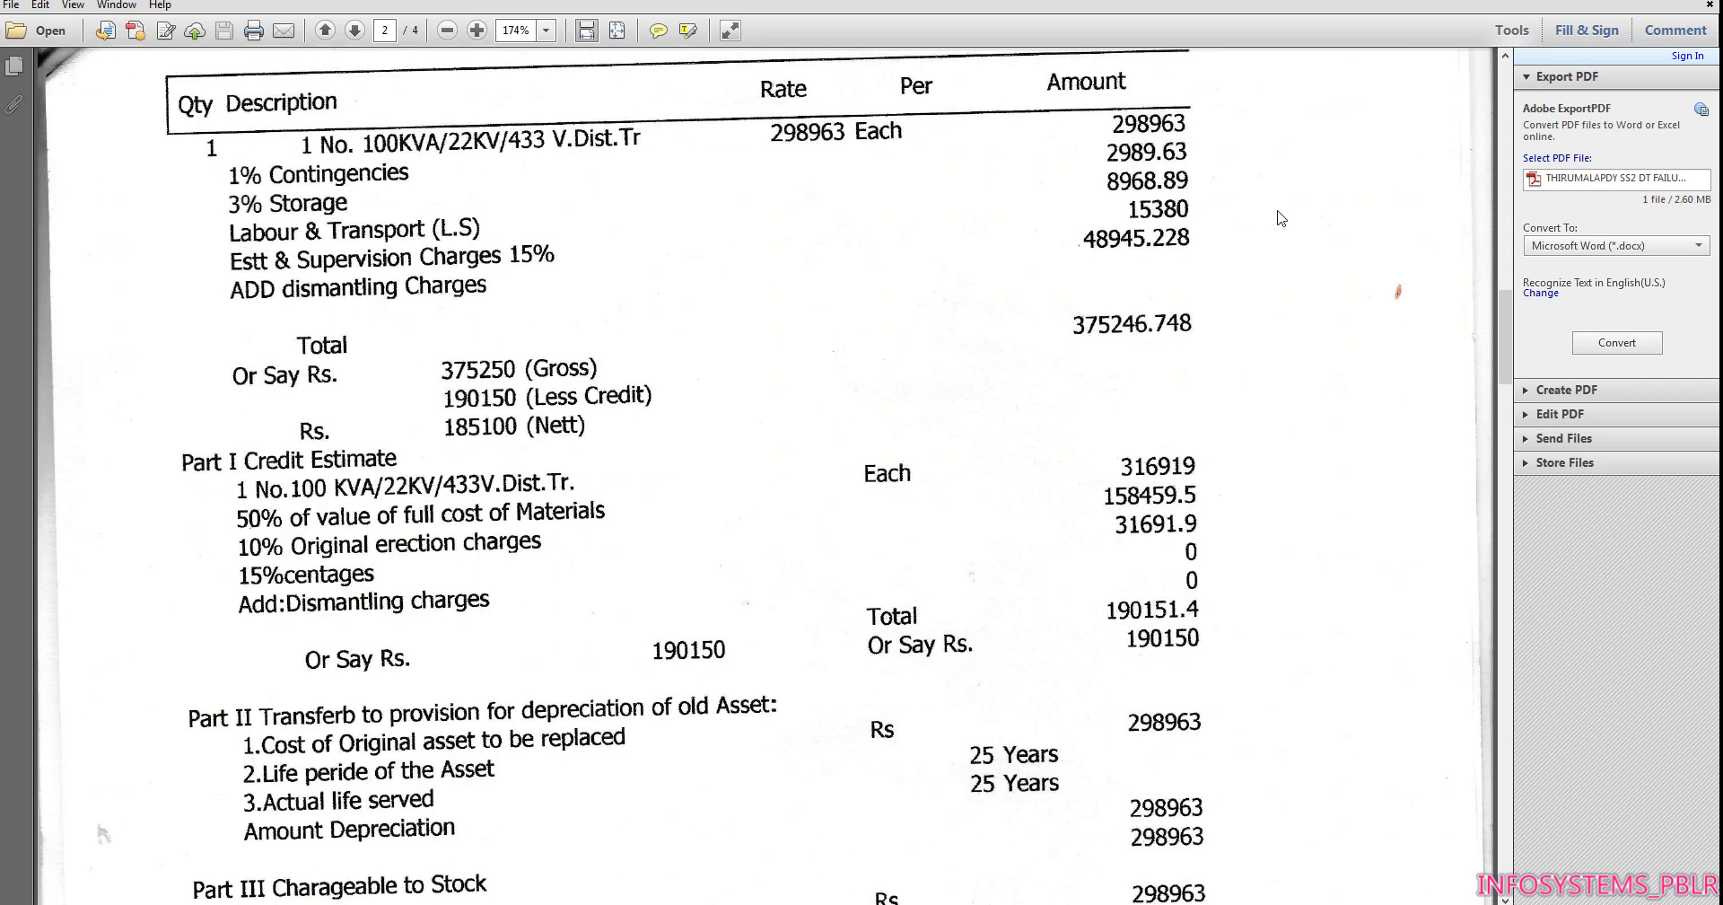
pyautogui.hotkey('alt', 'Tab')
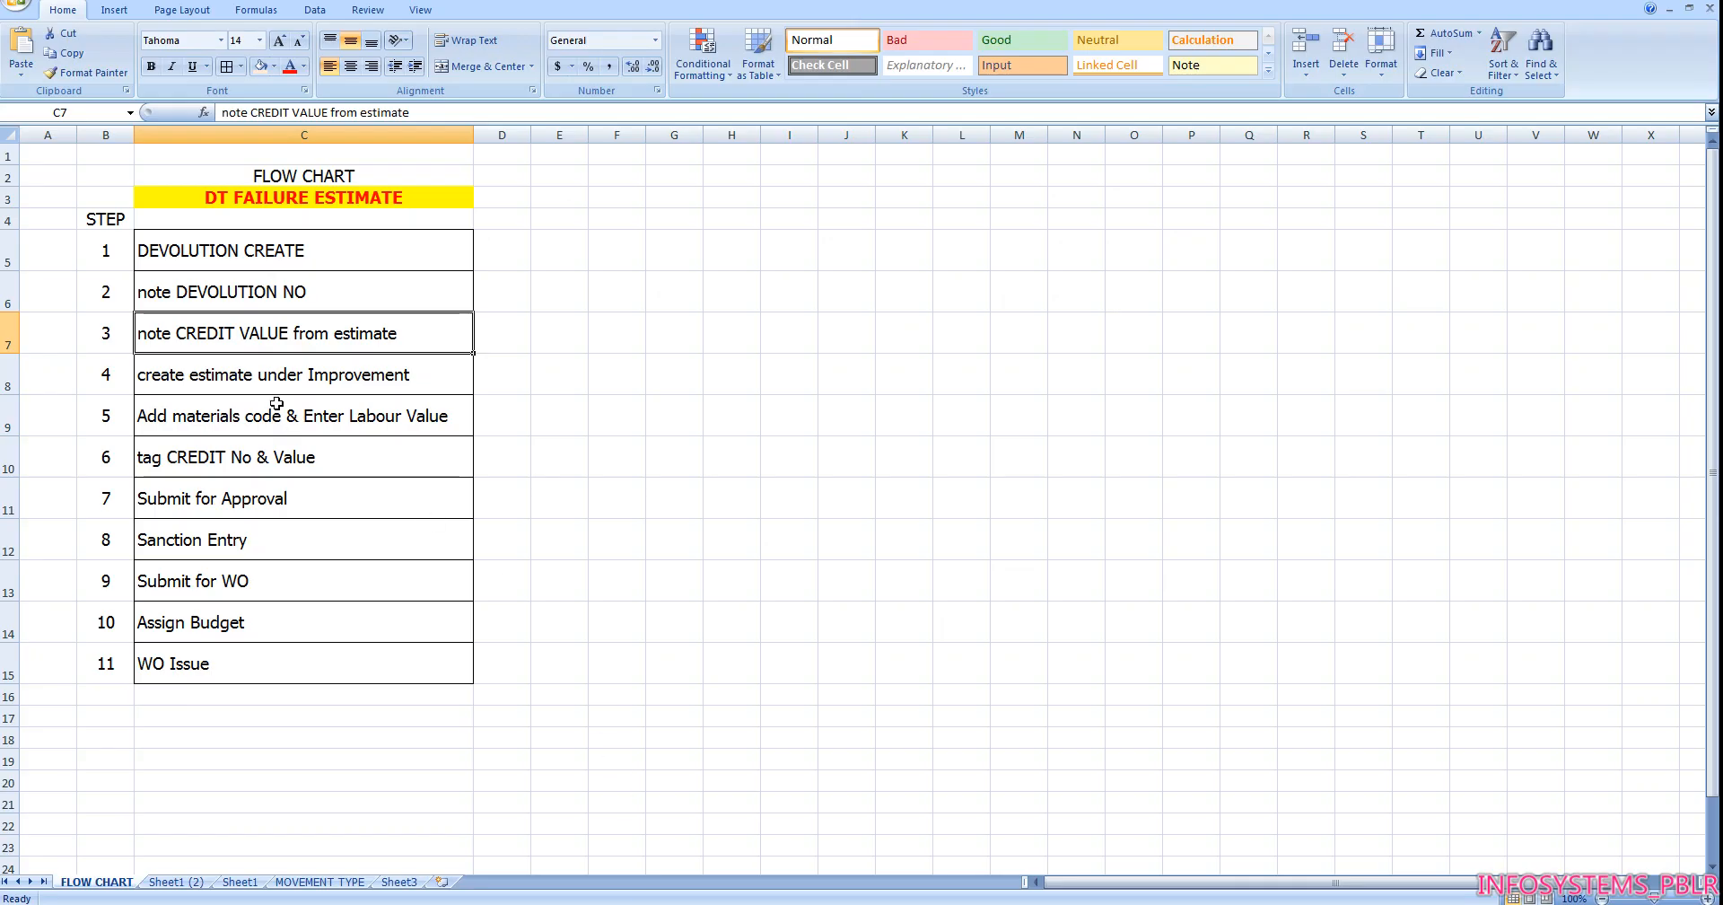
pyautogui.click(268, 376)
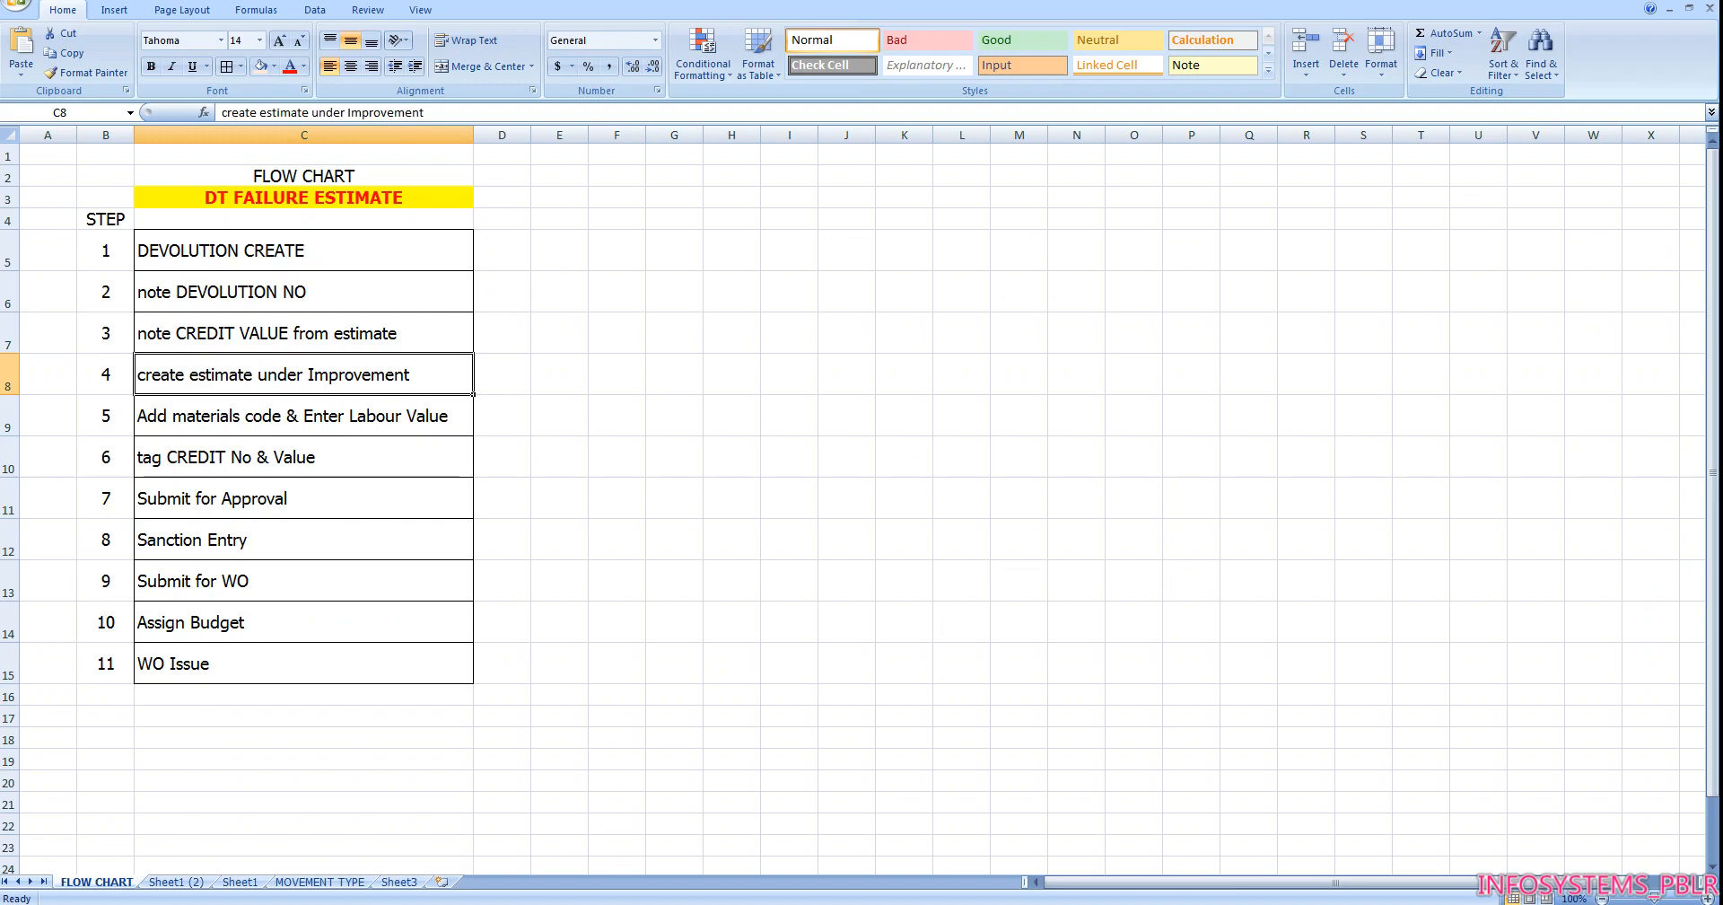
# Switch back to SAP, leave reservation creation and start ZPSES Estimate Creation from the favorites
pyautogui.click(650, 864)
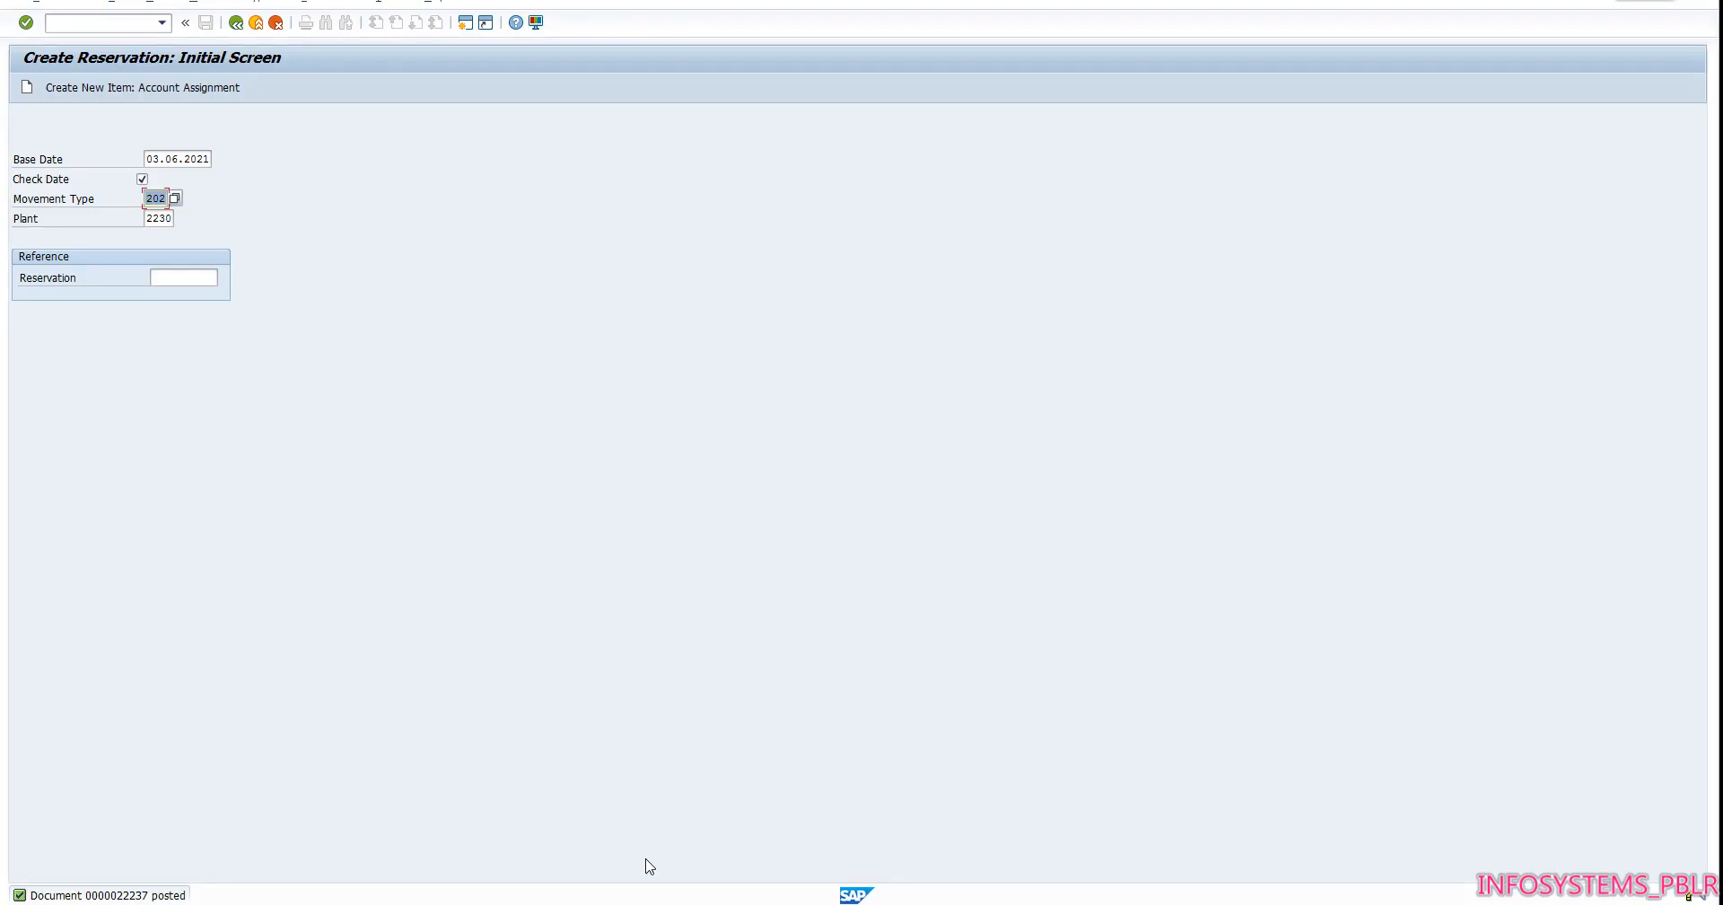
pyautogui.click(262, 25)
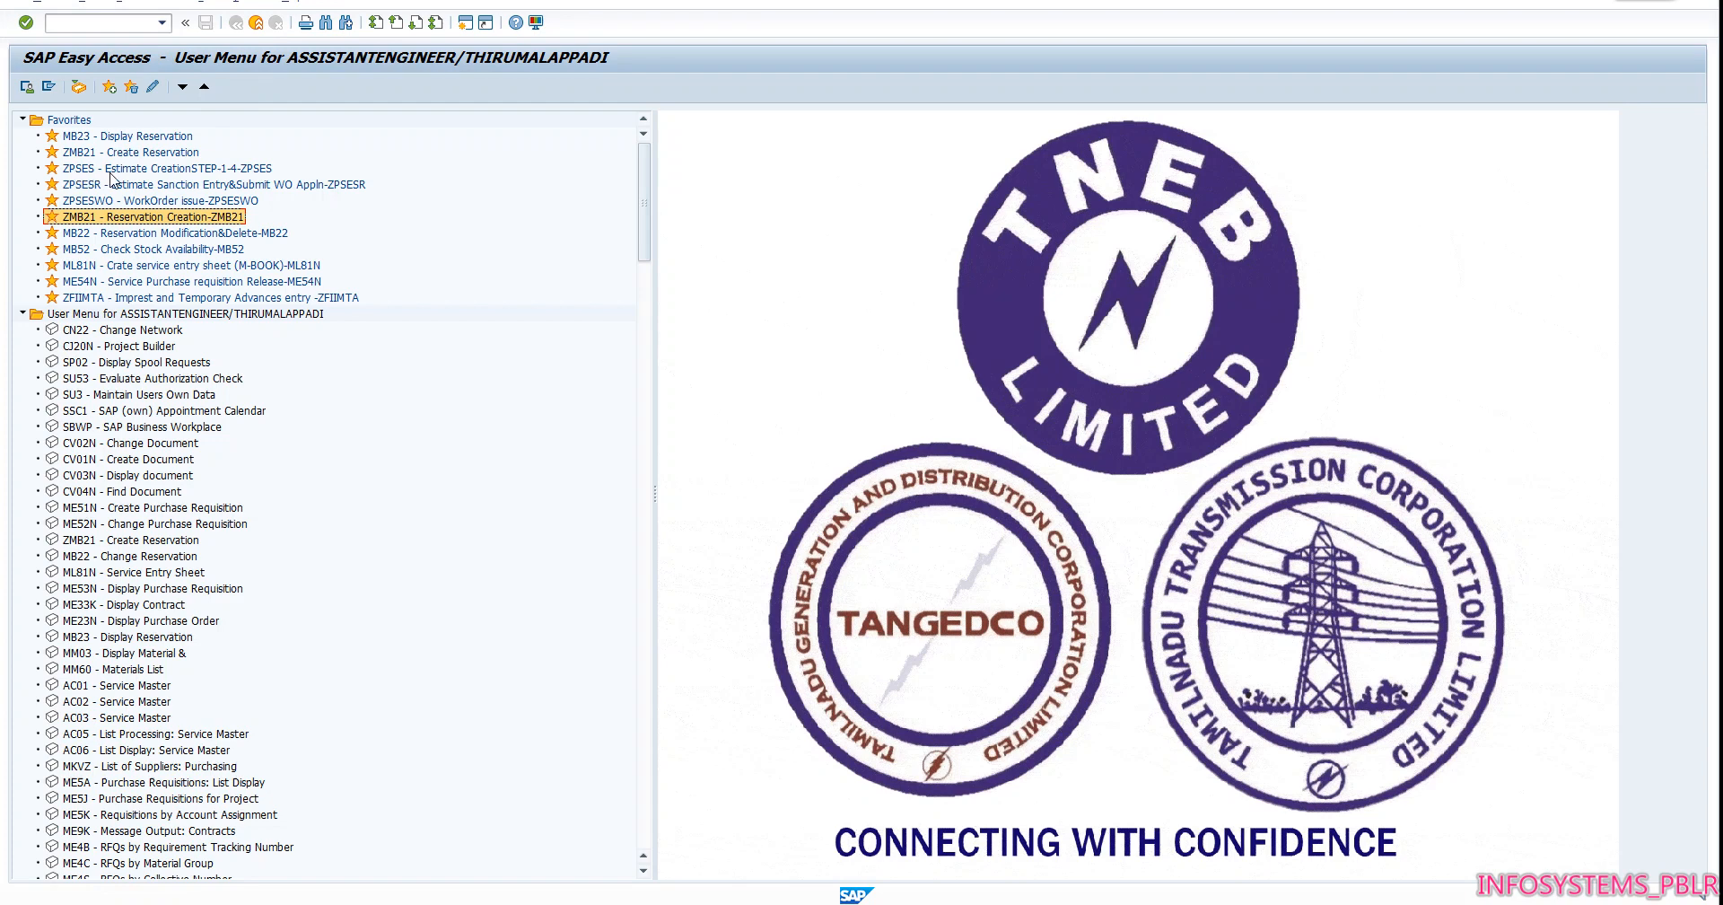
pyautogui.doubleClick(110, 170)
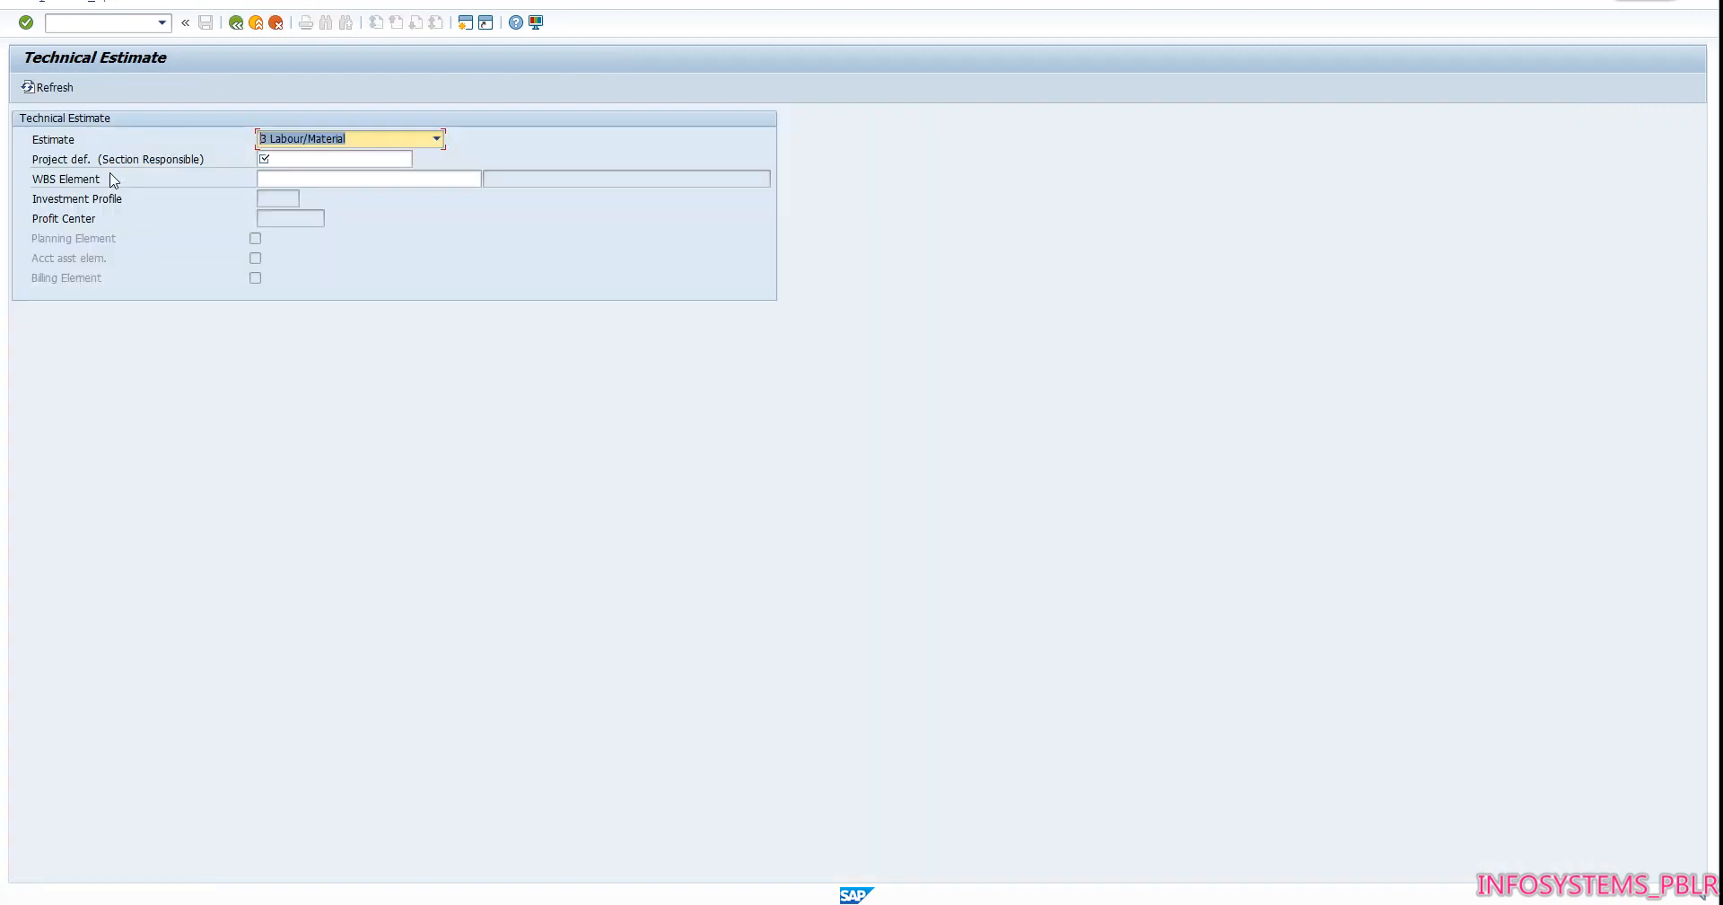
# Set both the project definition and the WBS element of the technical estimate to DI-21A-2230, and confirm them
pyautogui.click(353, 162)
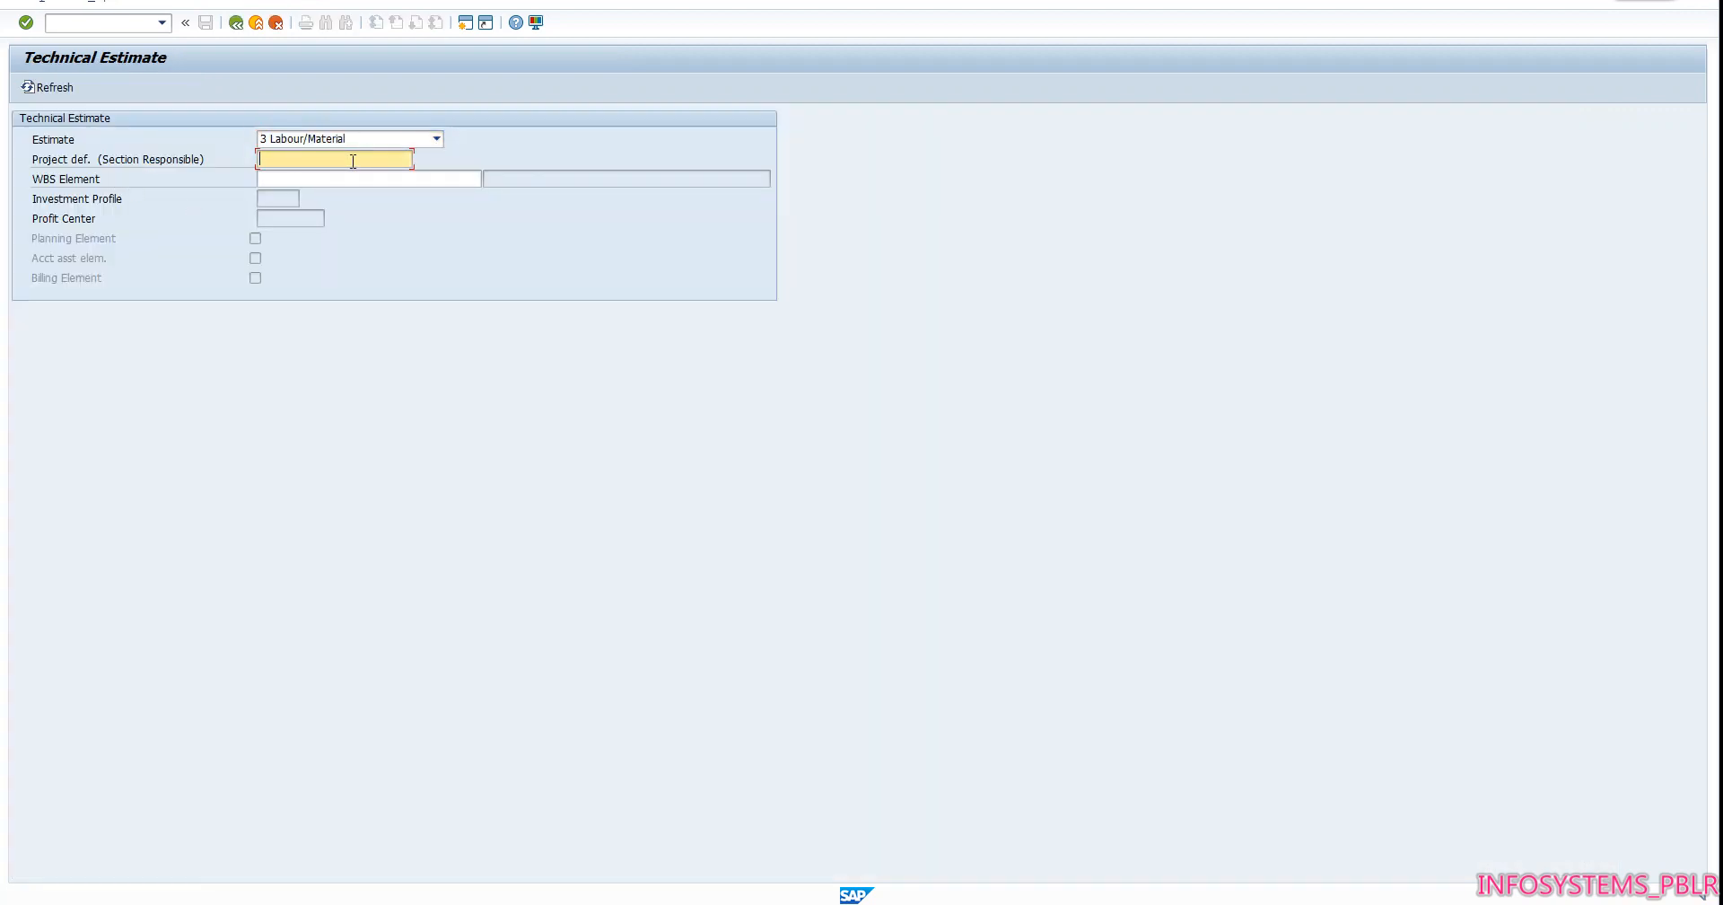
pyautogui.write('DI-')
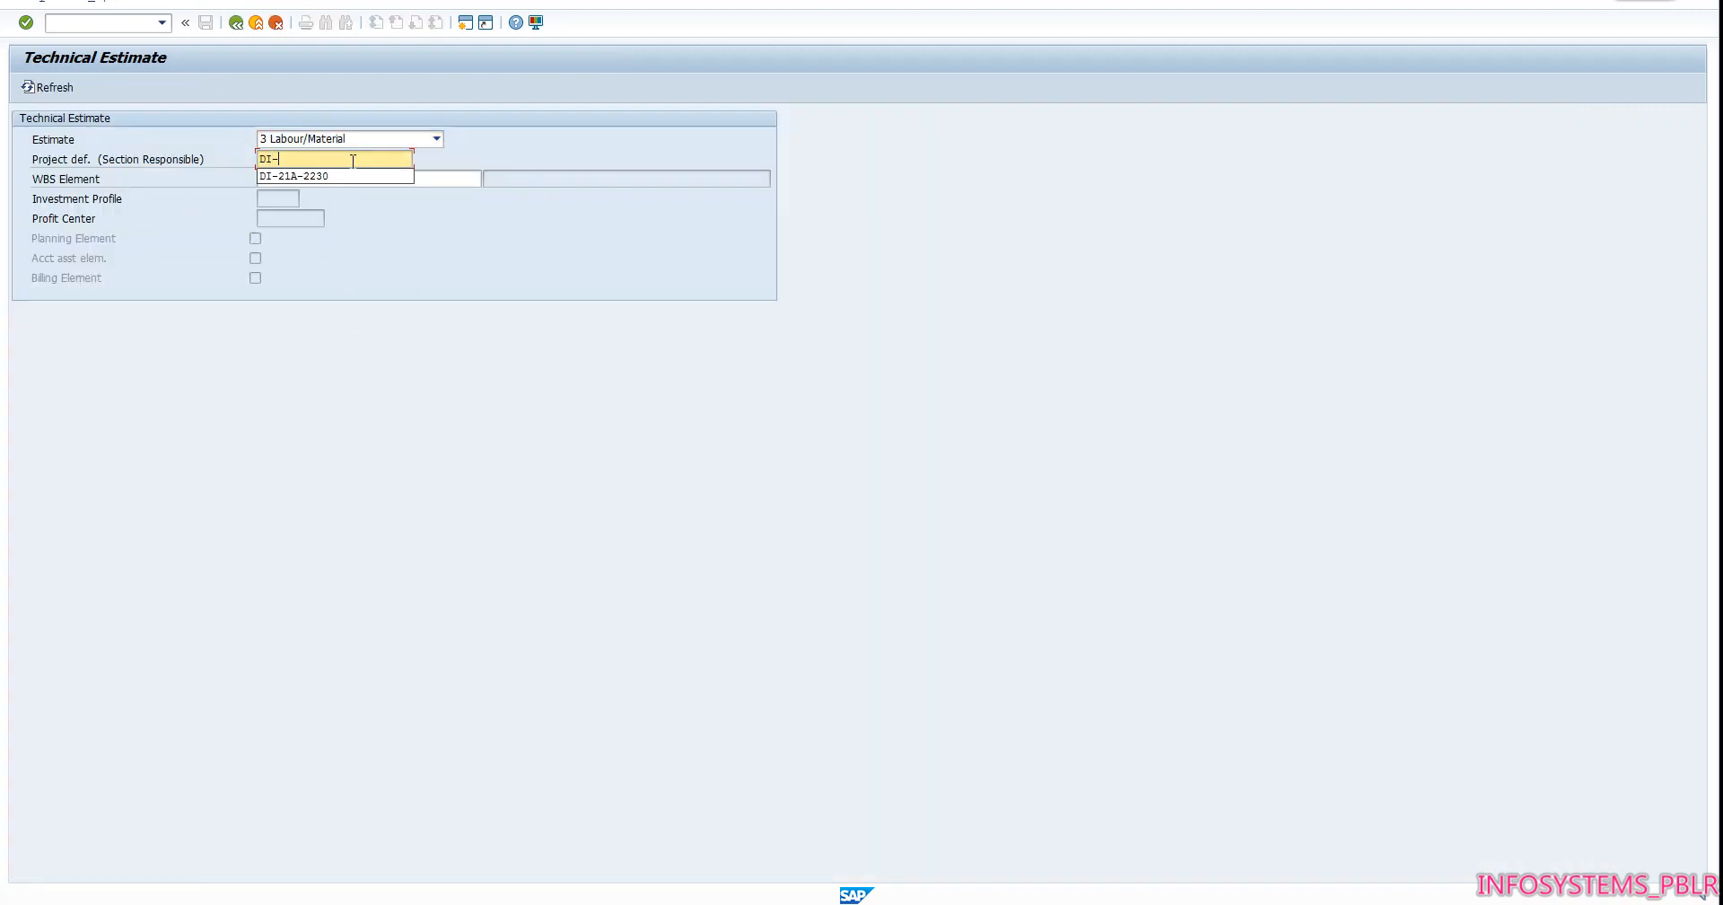
pyautogui.write('21A-2230')
pyautogui.press('Return')
pyautogui.moveTo(351, 162); pyautogui.dragTo(231, 167)
pyautogui.hotkey('ctrl', 'c')
pyautogui.click(348, 198)
pyautogui.click(355, 177)
pyautogui.hotkey('ctrl', 'v')
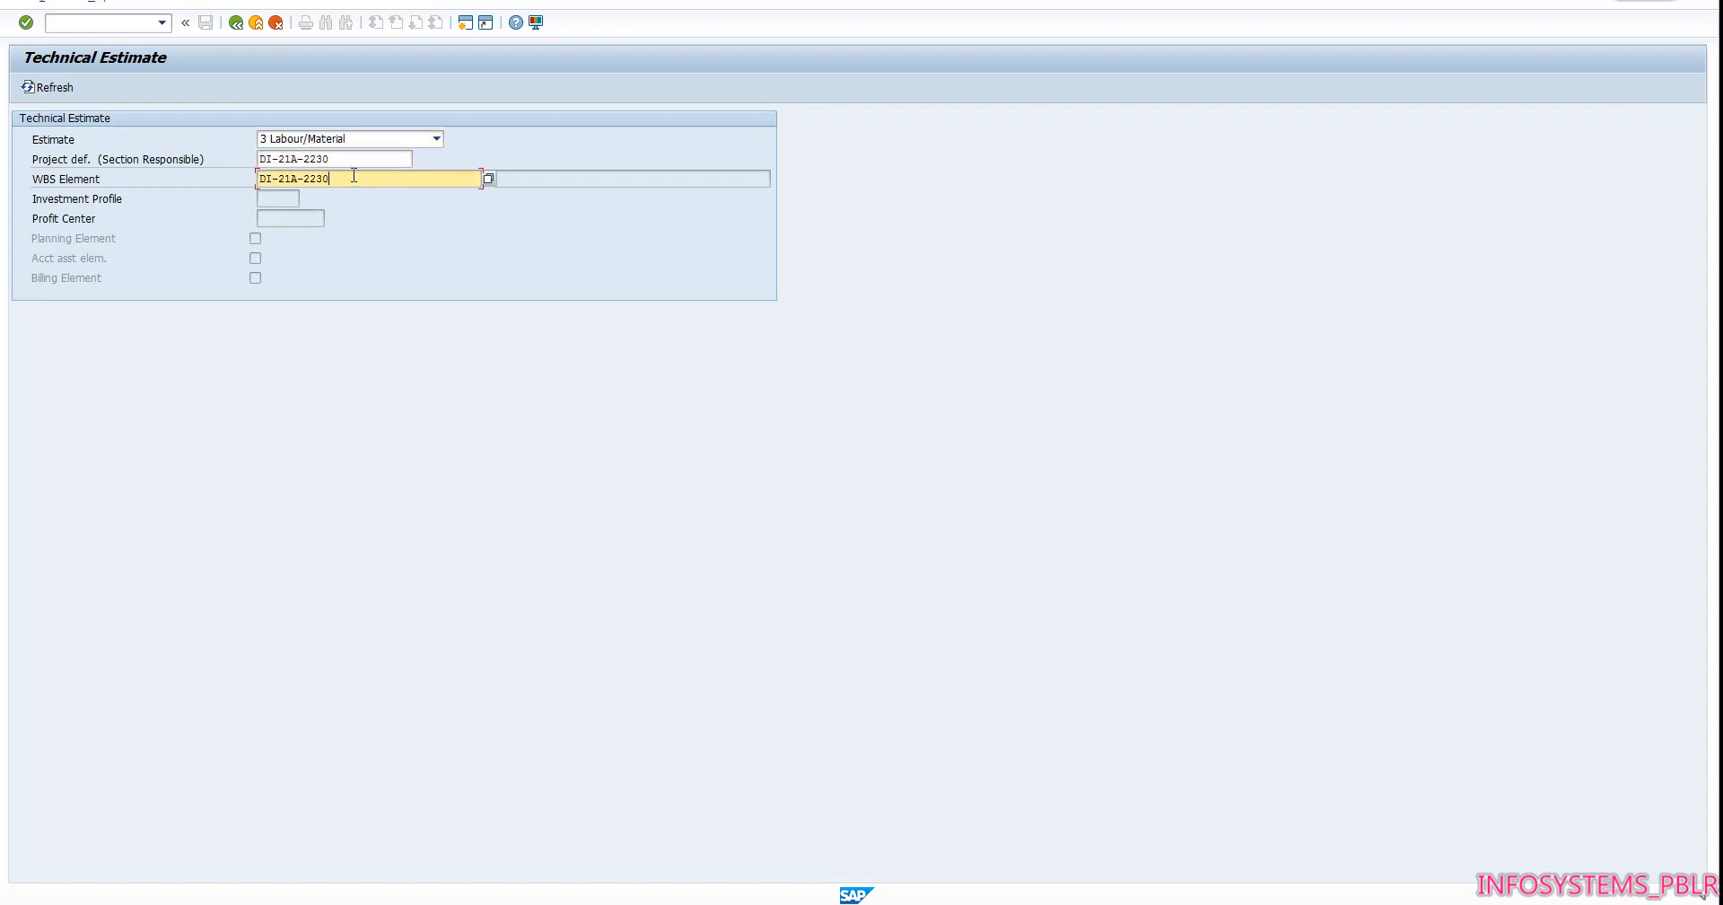
pyautogui.press('Return')
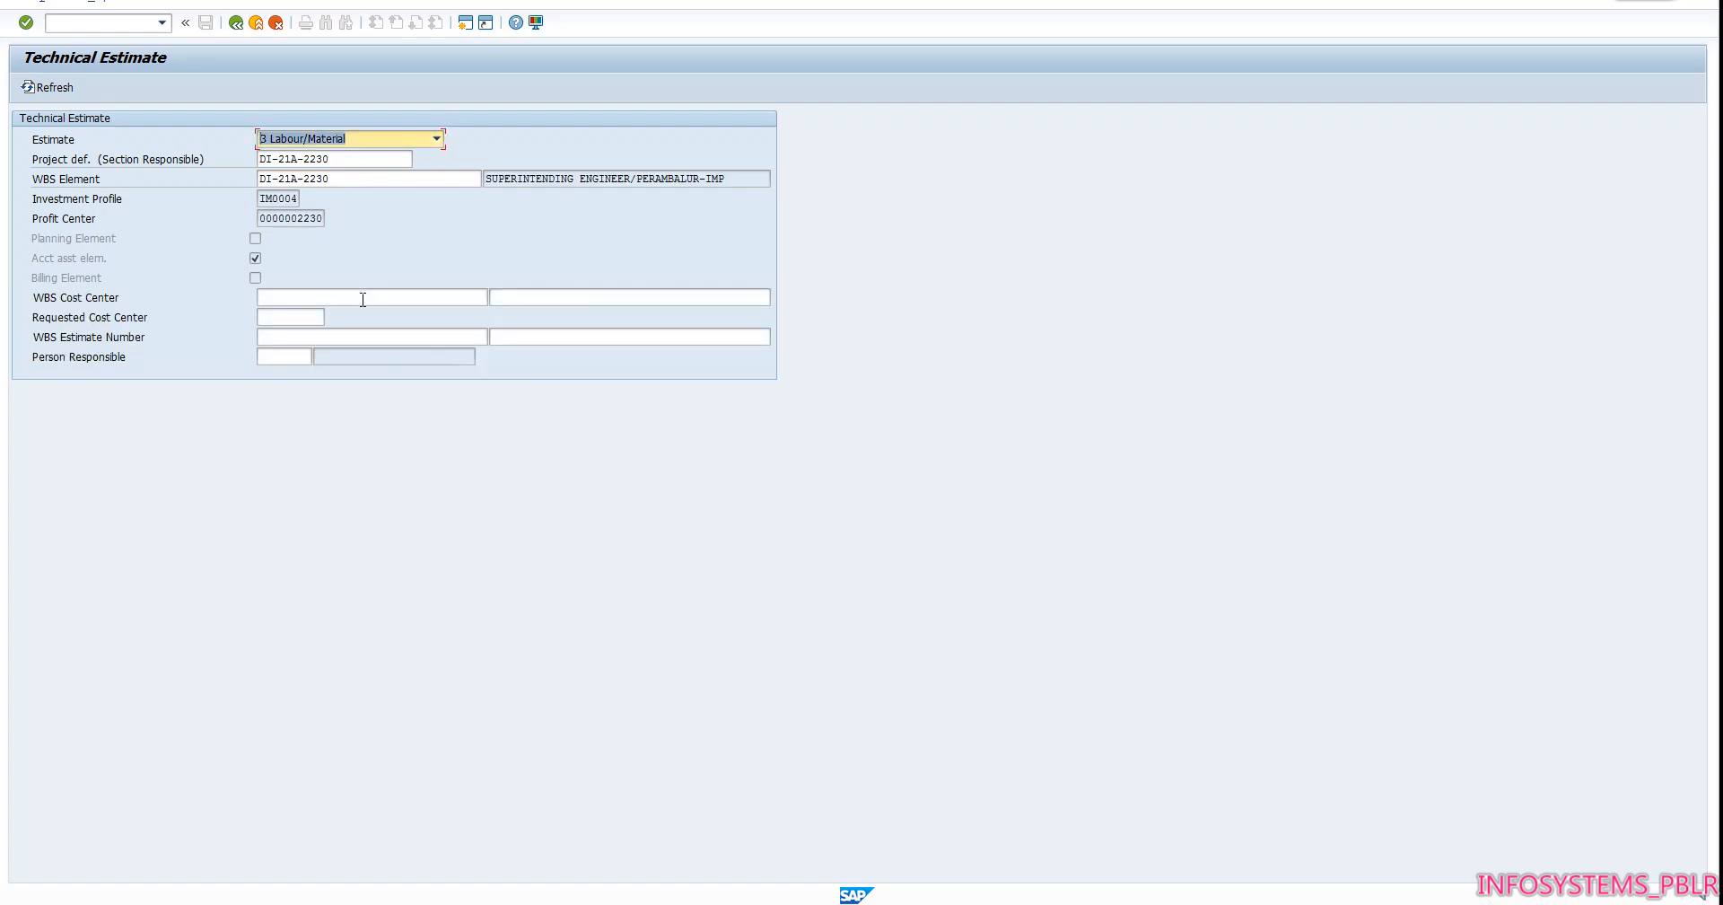
# Set the WBS cost center to DI-21A-2230-1481 and confirm it
pyautogui.click(363, 299)
pyautogui.hotkey('ctrl', 'v')
pyautogui.write('-')
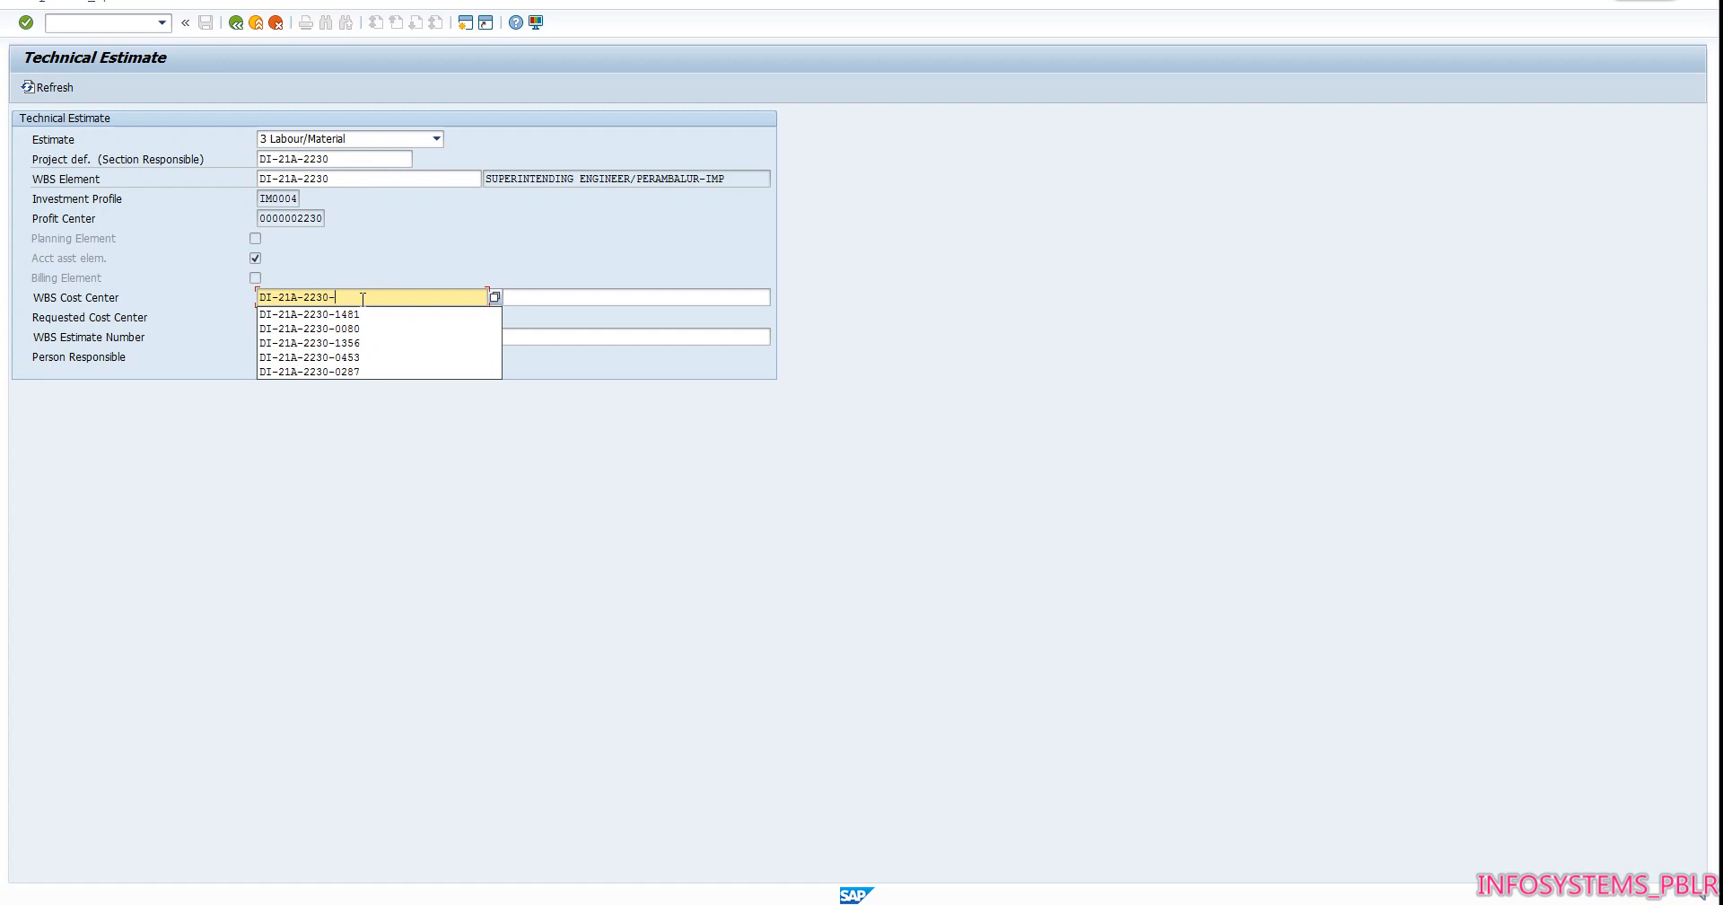
pyautogui.write('1481')
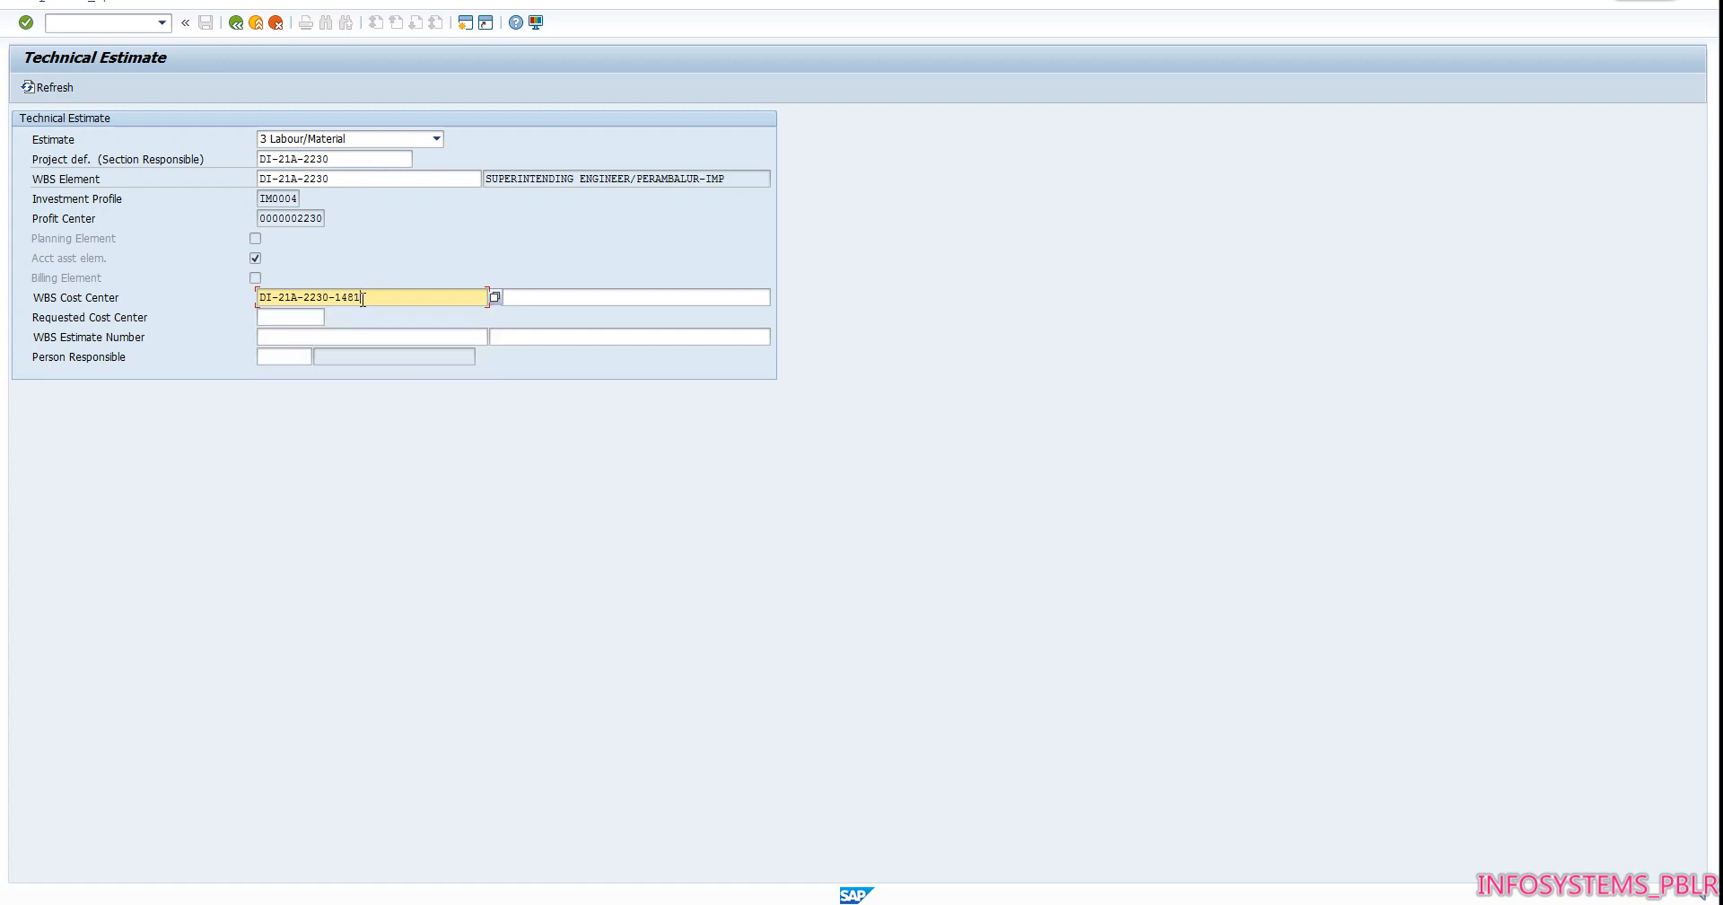
pyautogui.press('Return')
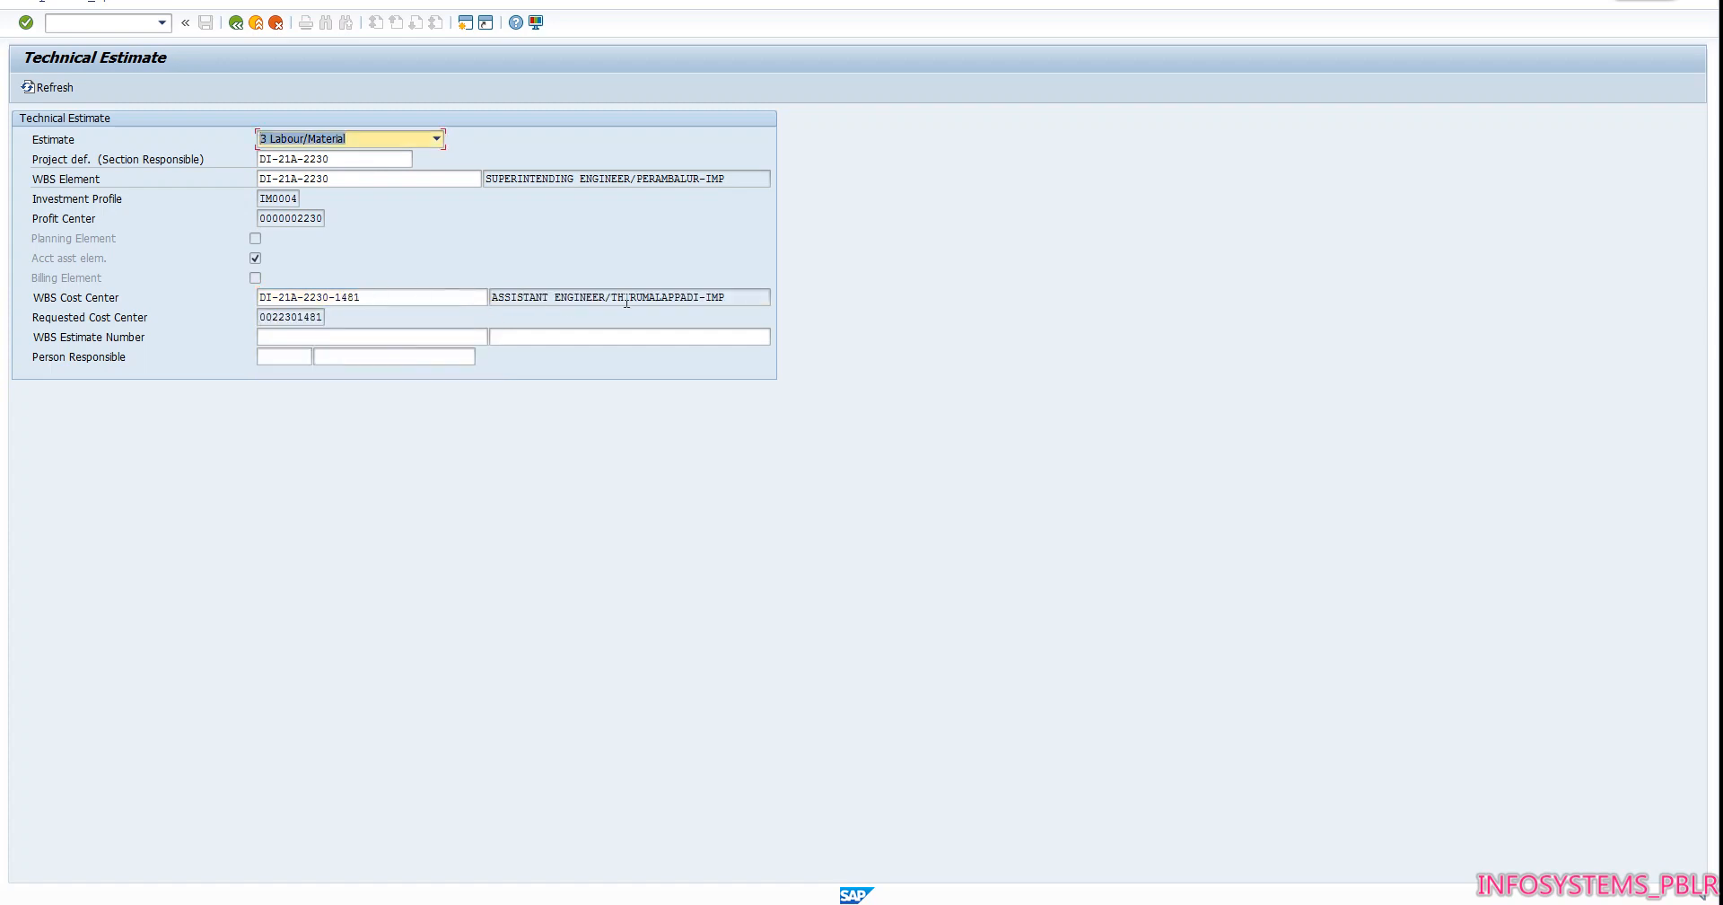
pyautogui.click(370, 338)
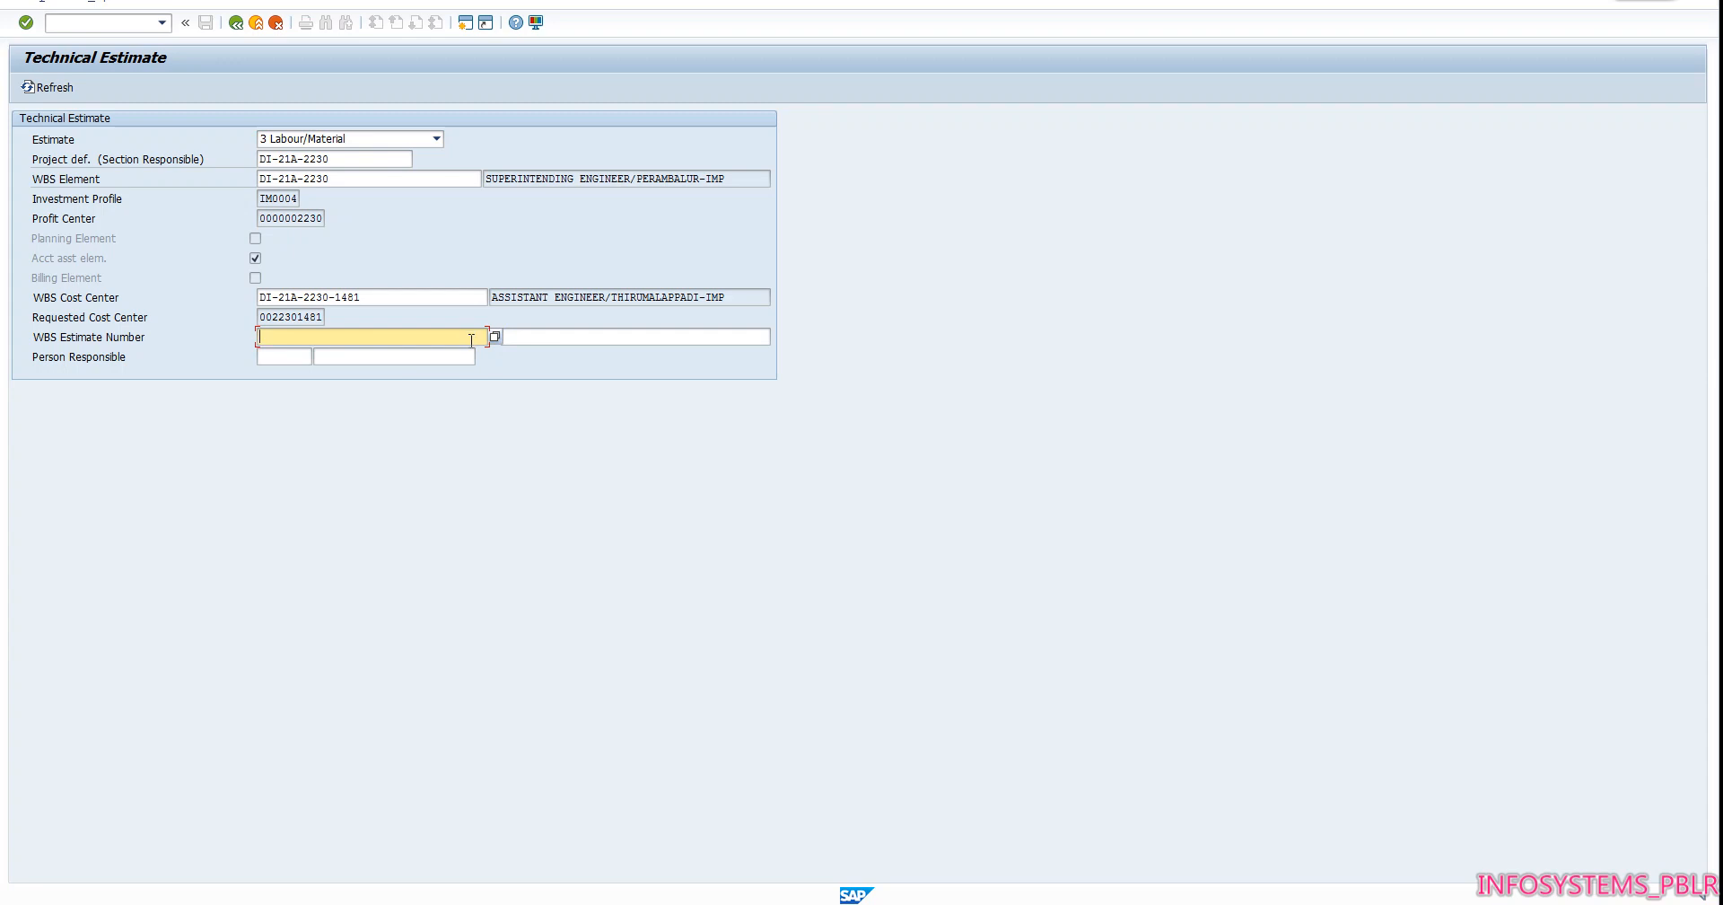
pyautogui.hotkey('ctrl', 'v')
pyautogui.write('-1481-')
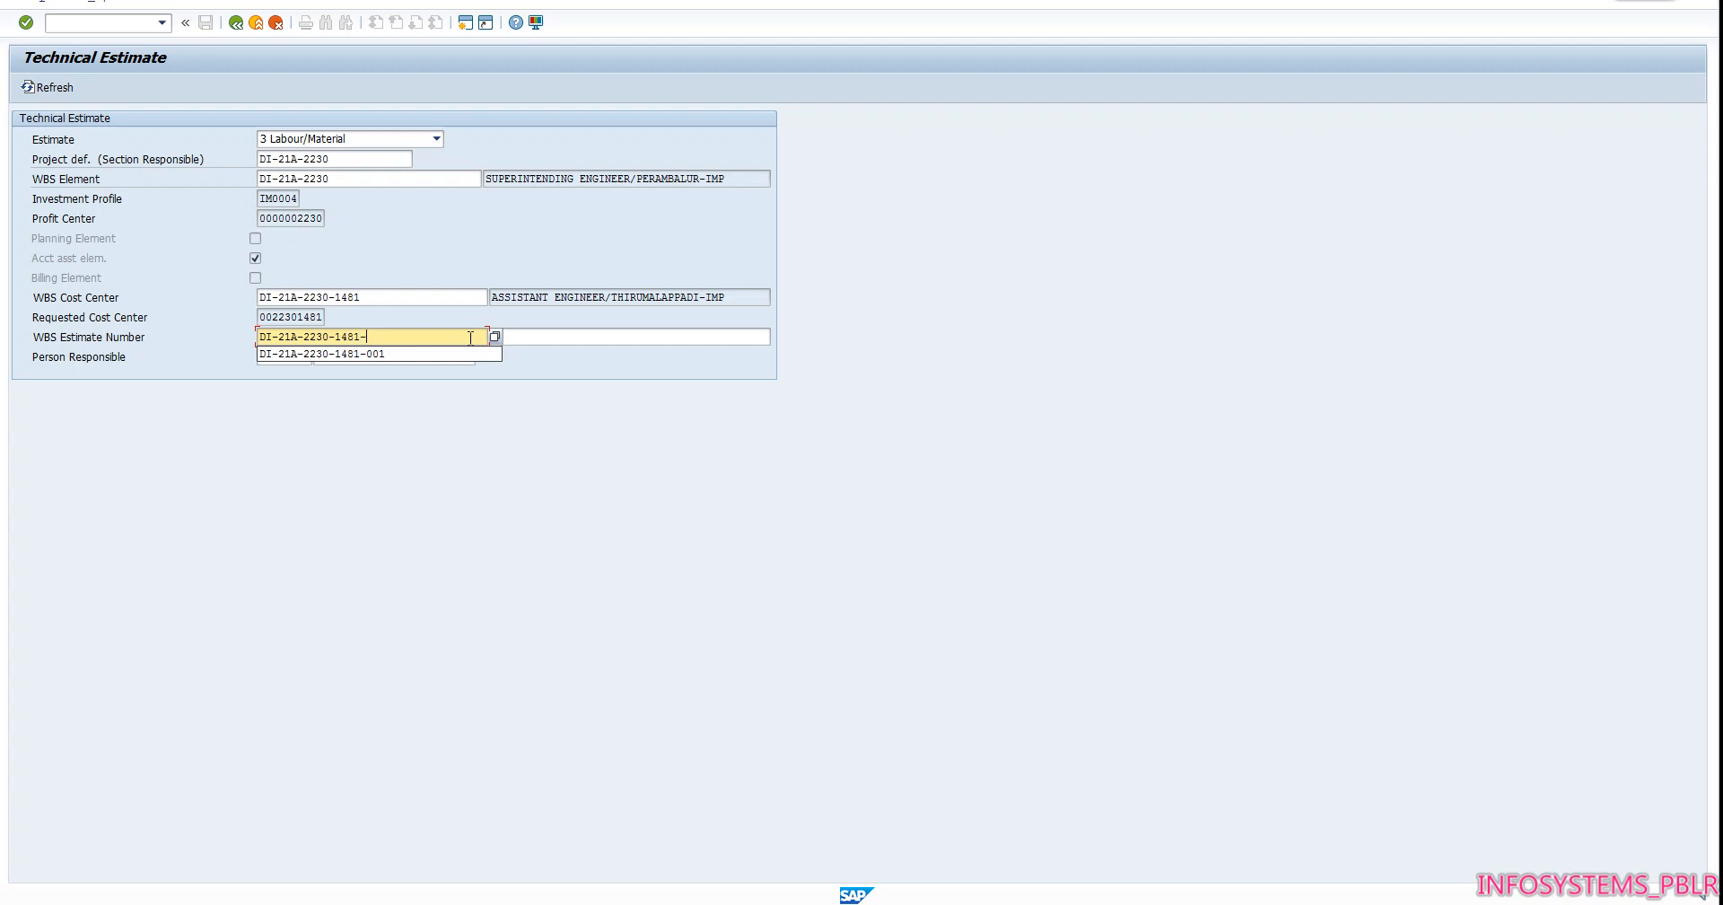
pyautogui.write('002')
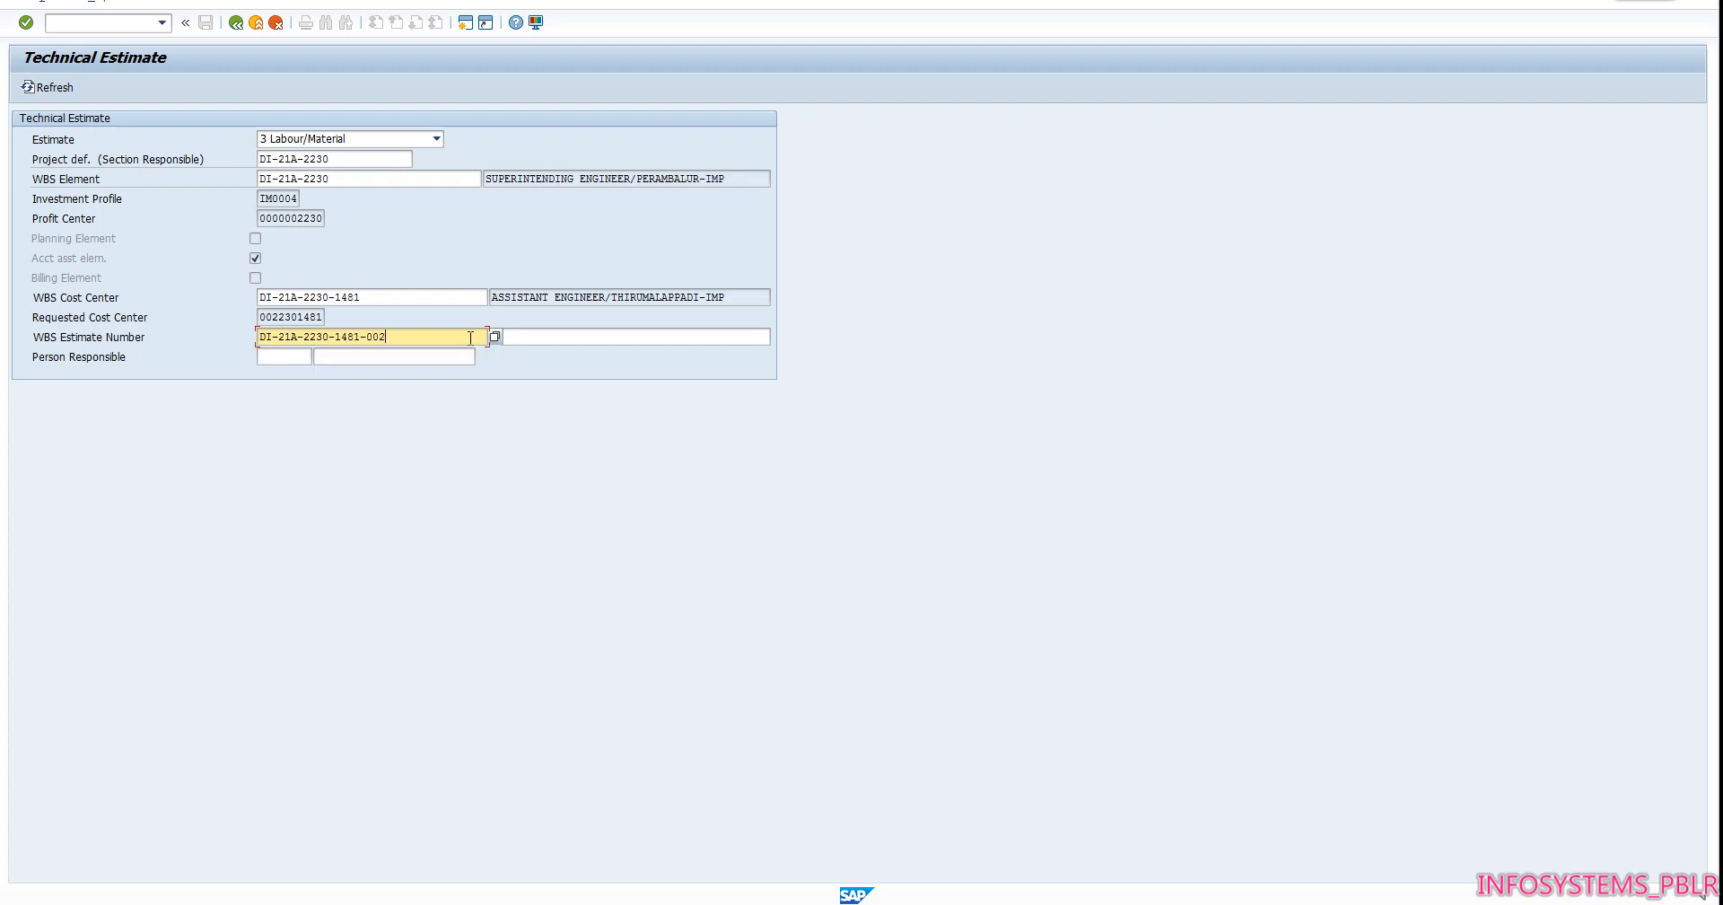
pyautogui.press('Tab')
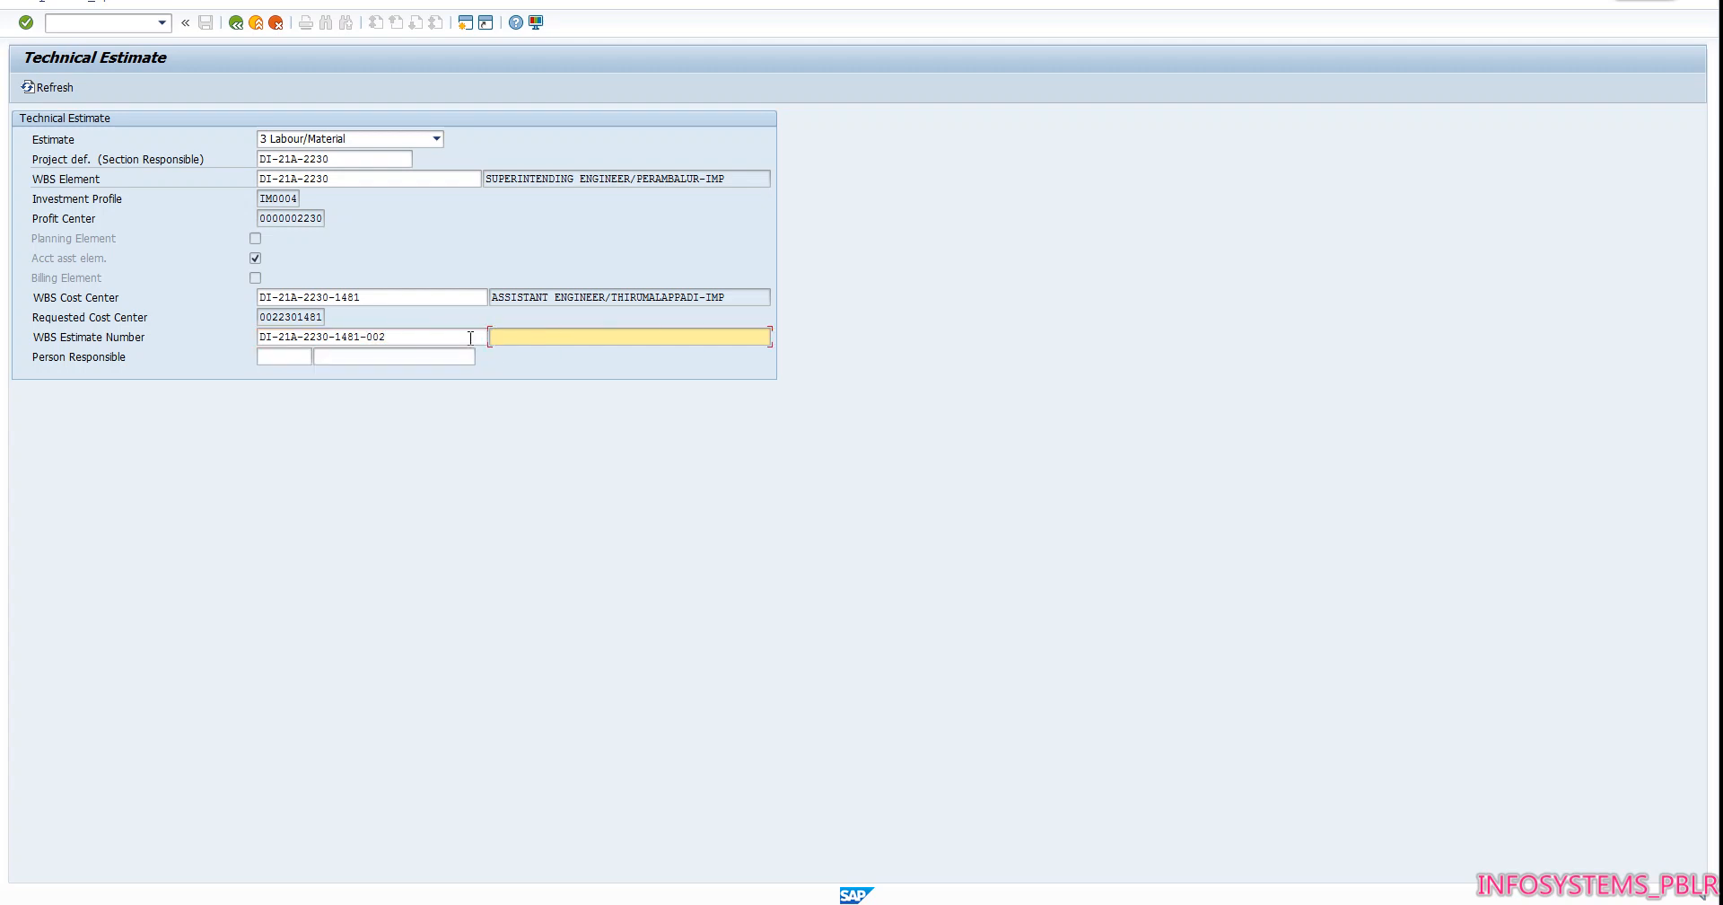
# Try to submit the WBS estimate number with the description FAILURE DT TMPADI2
pyautogui.write('FAILURE DT TMPADI2')
pyautogui.press('Return')
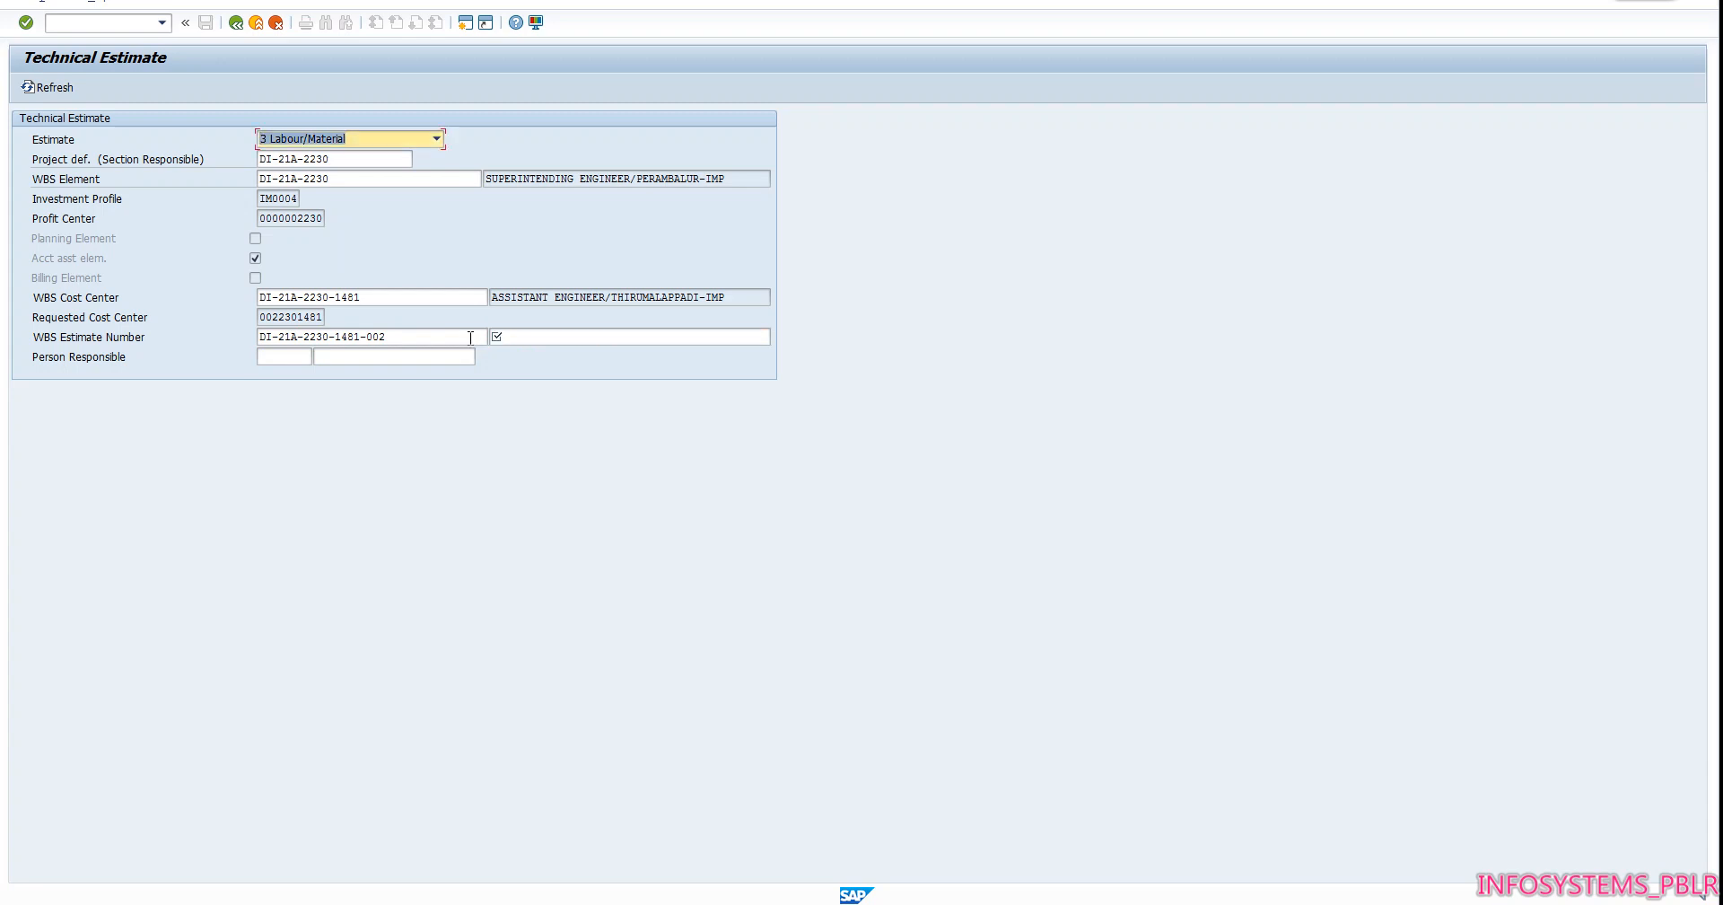
# Describe the estimate as FAILEDDT TMPADI and submit it to create the WBS element, acknowledging the messages
pyautogui.click(538, 343)
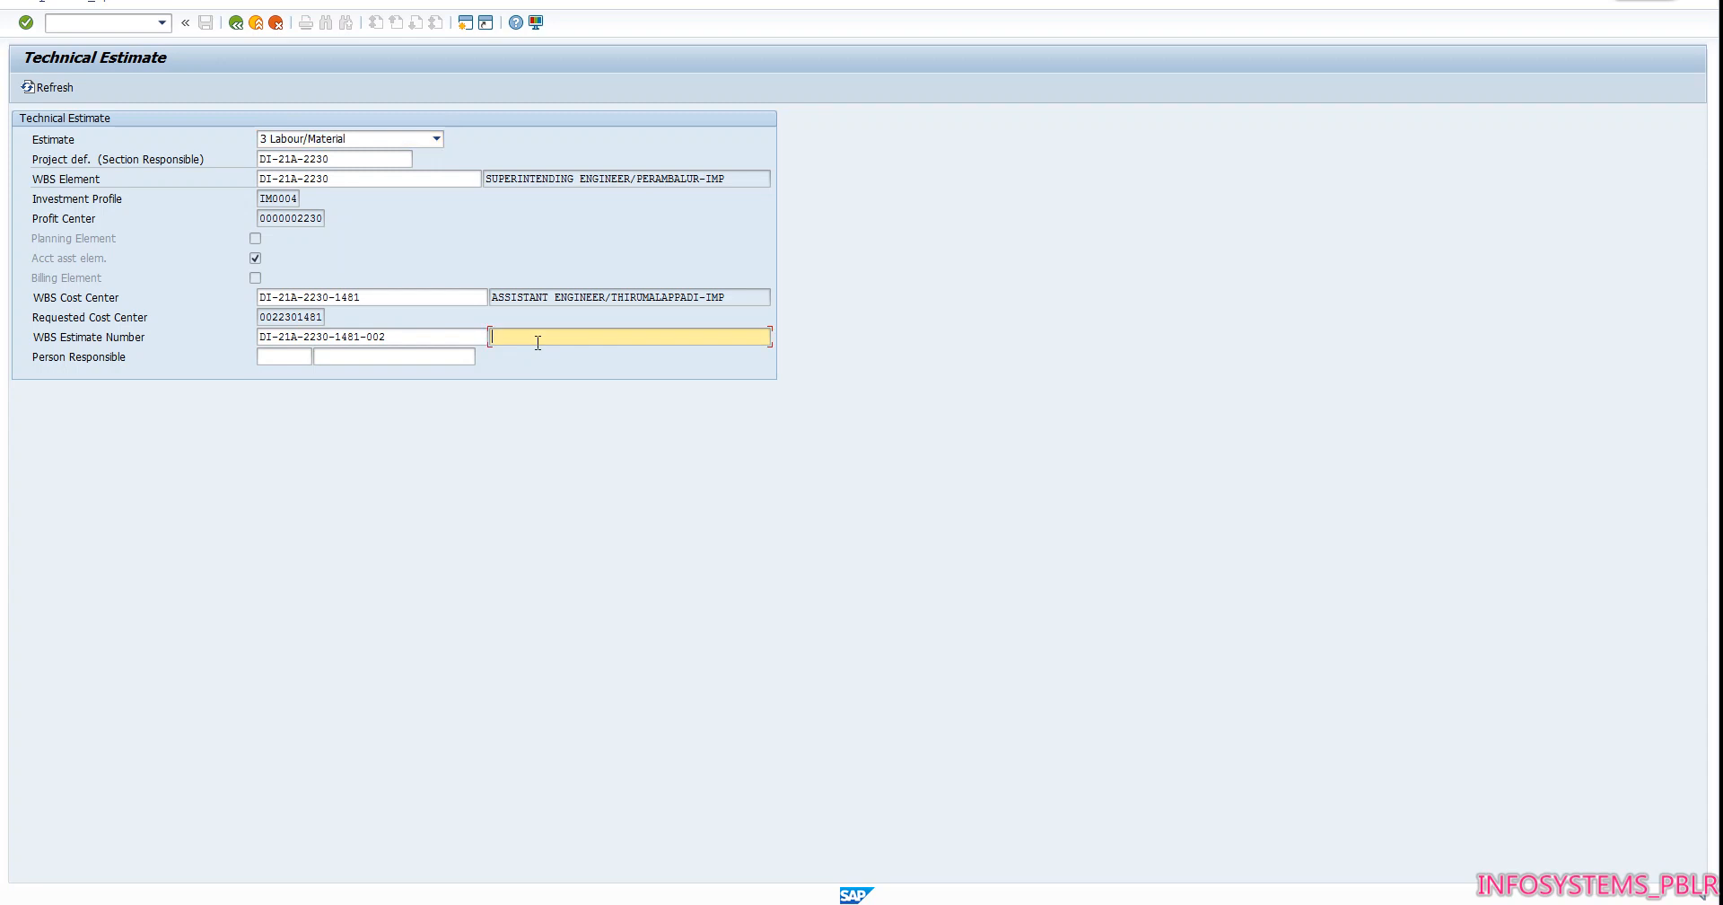
pyautogui.write('FAILEDDT TMPADI')
pyautogui.press('Return')
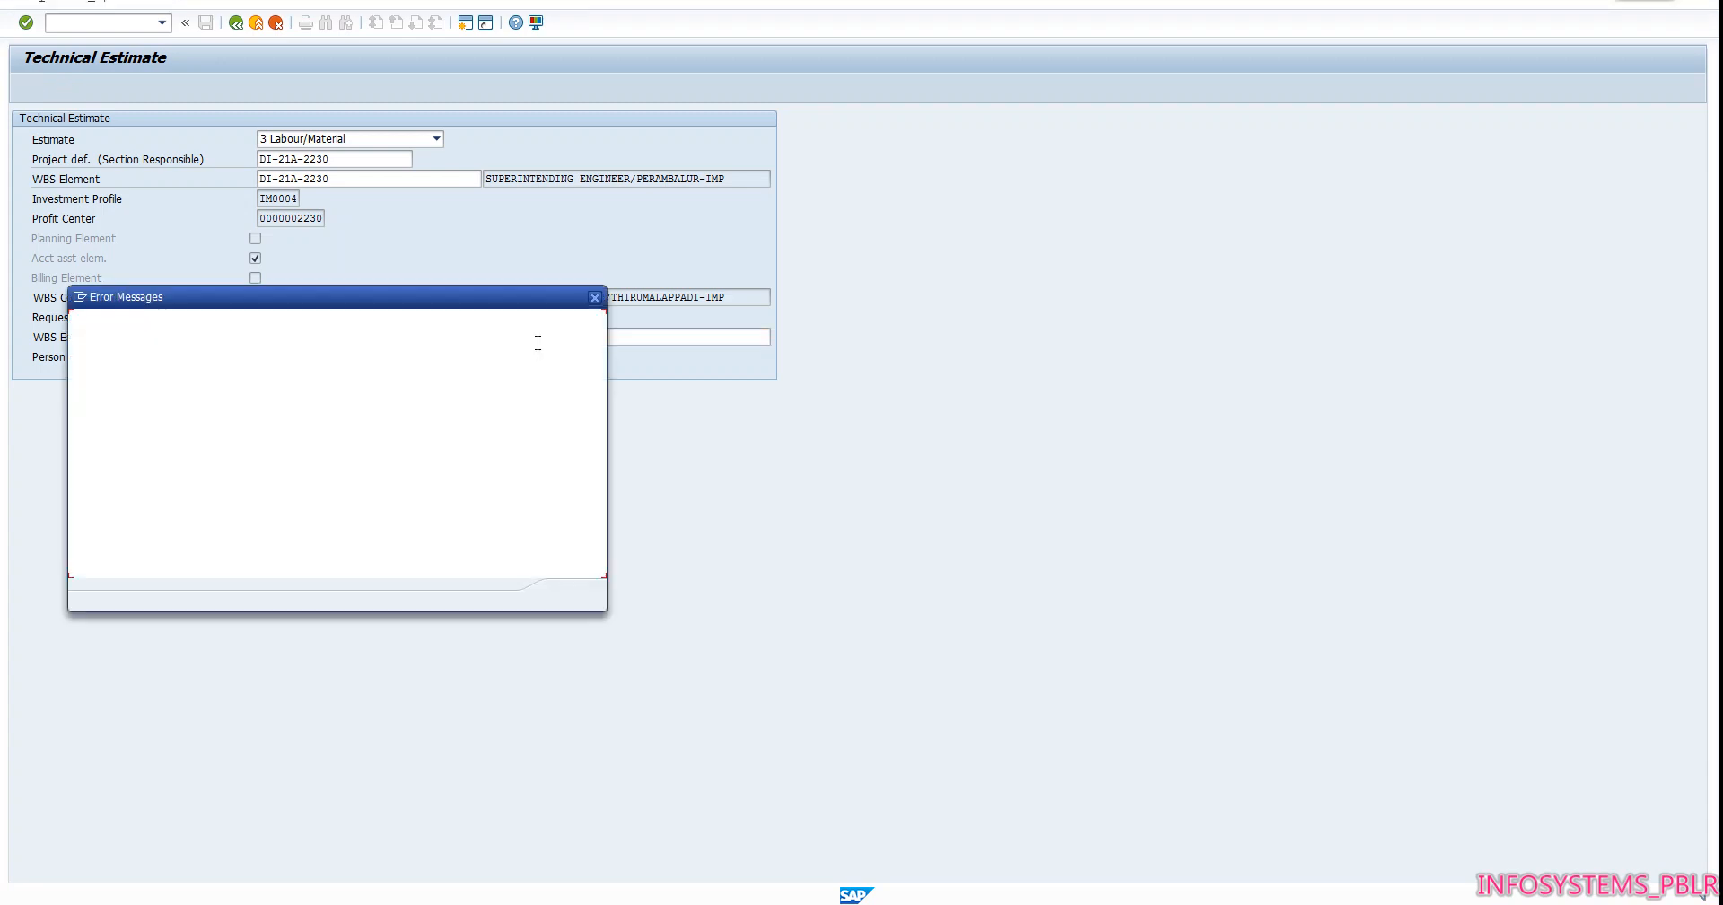
pyautogui.press('Return')
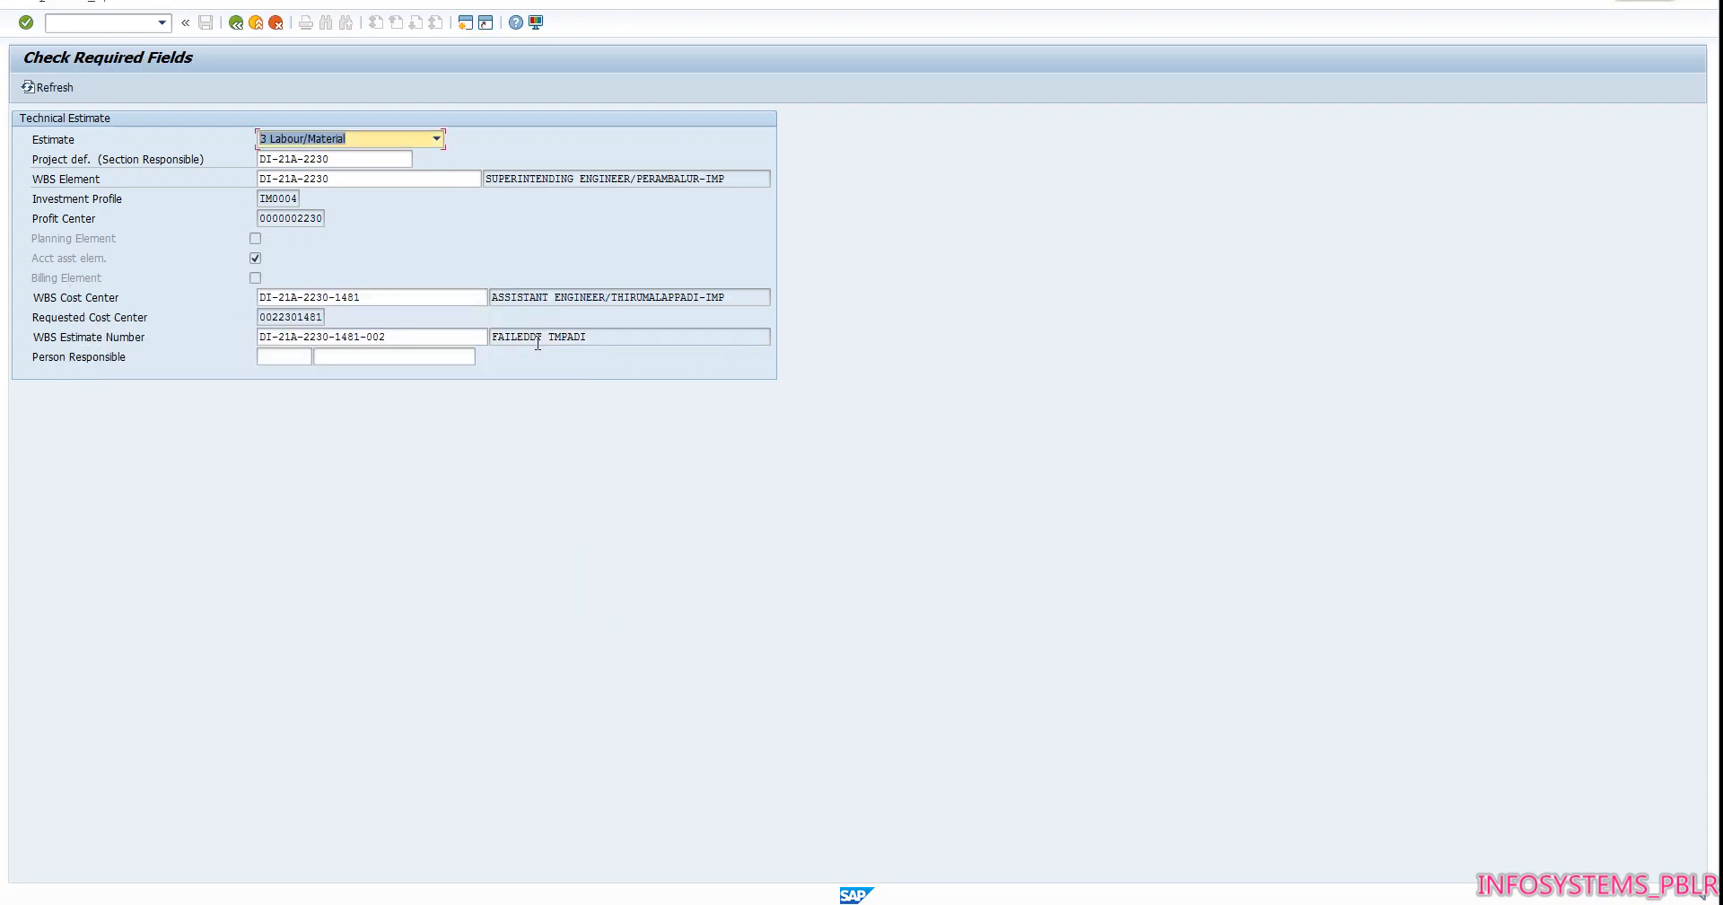
pyautogui.press('Return')
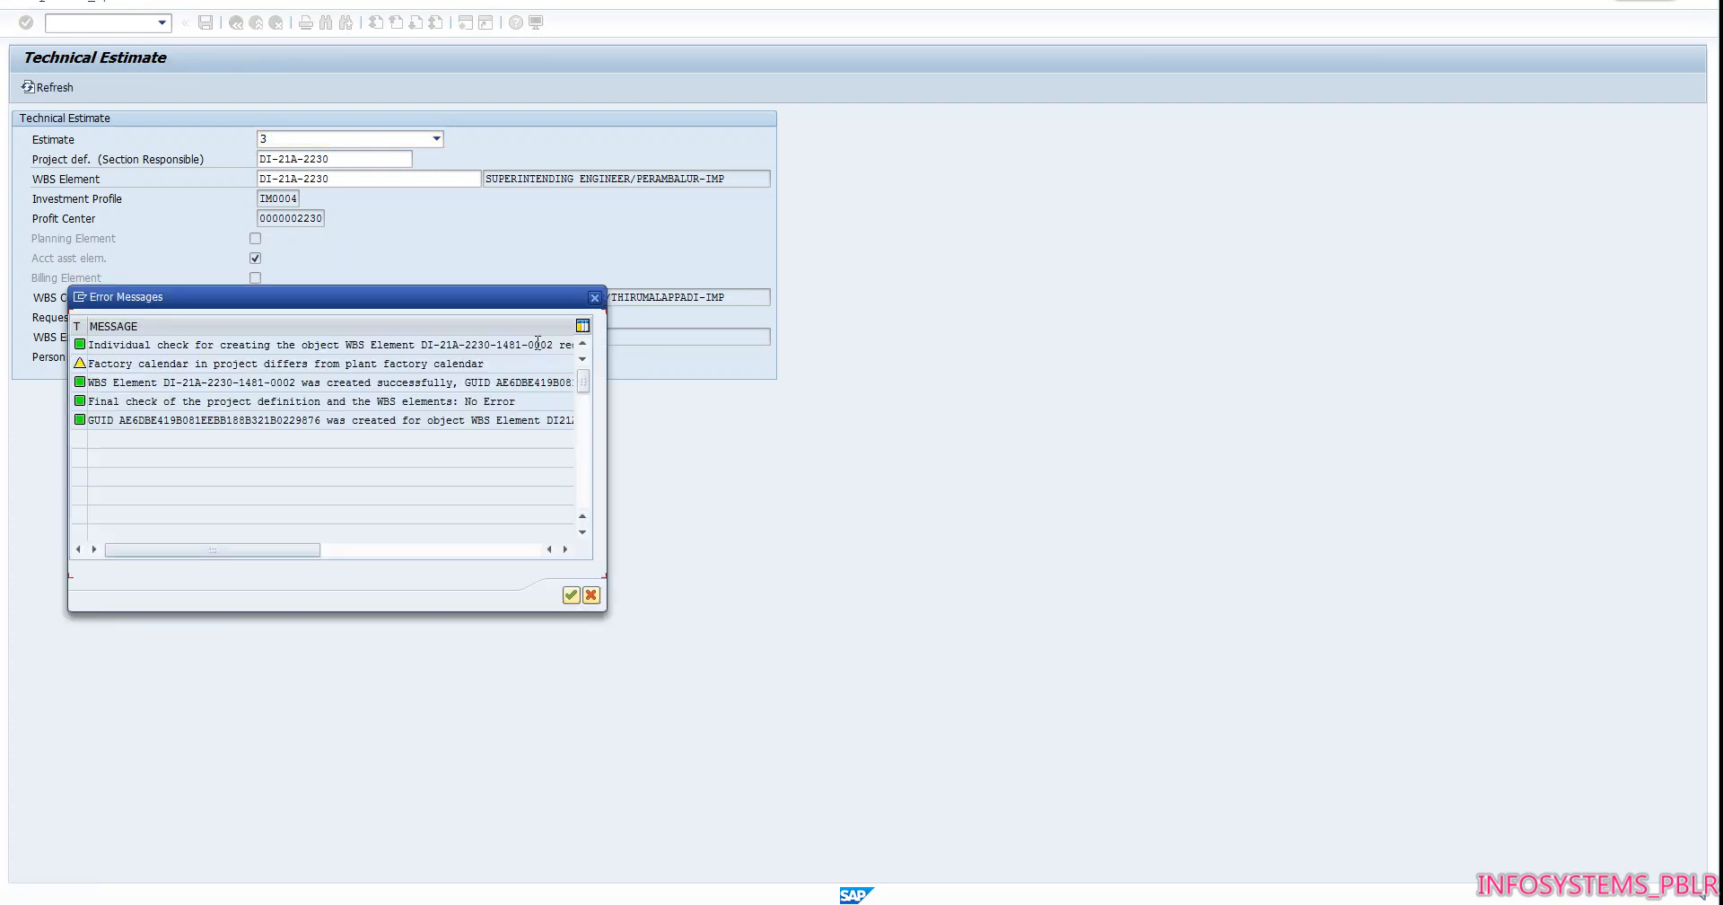
pyautogui.press('Return')
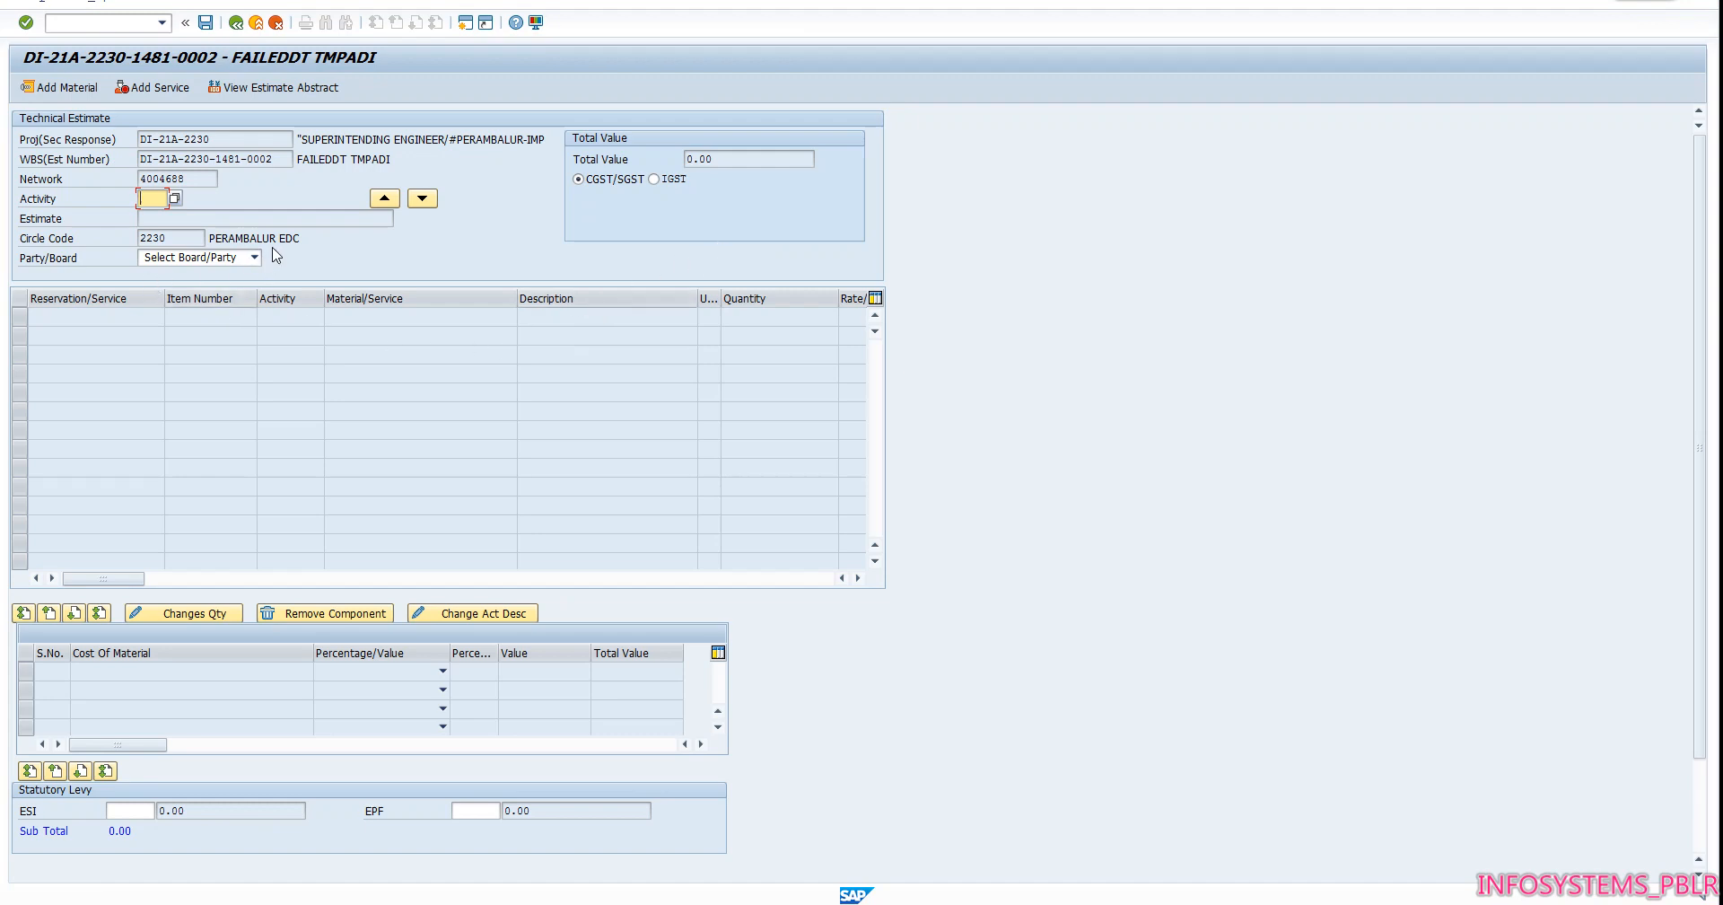
# Start adding material to the network under a new activity named FAILURE DT REPLACEMENT TMPADI SS2
pyautogui.click(56, 88)
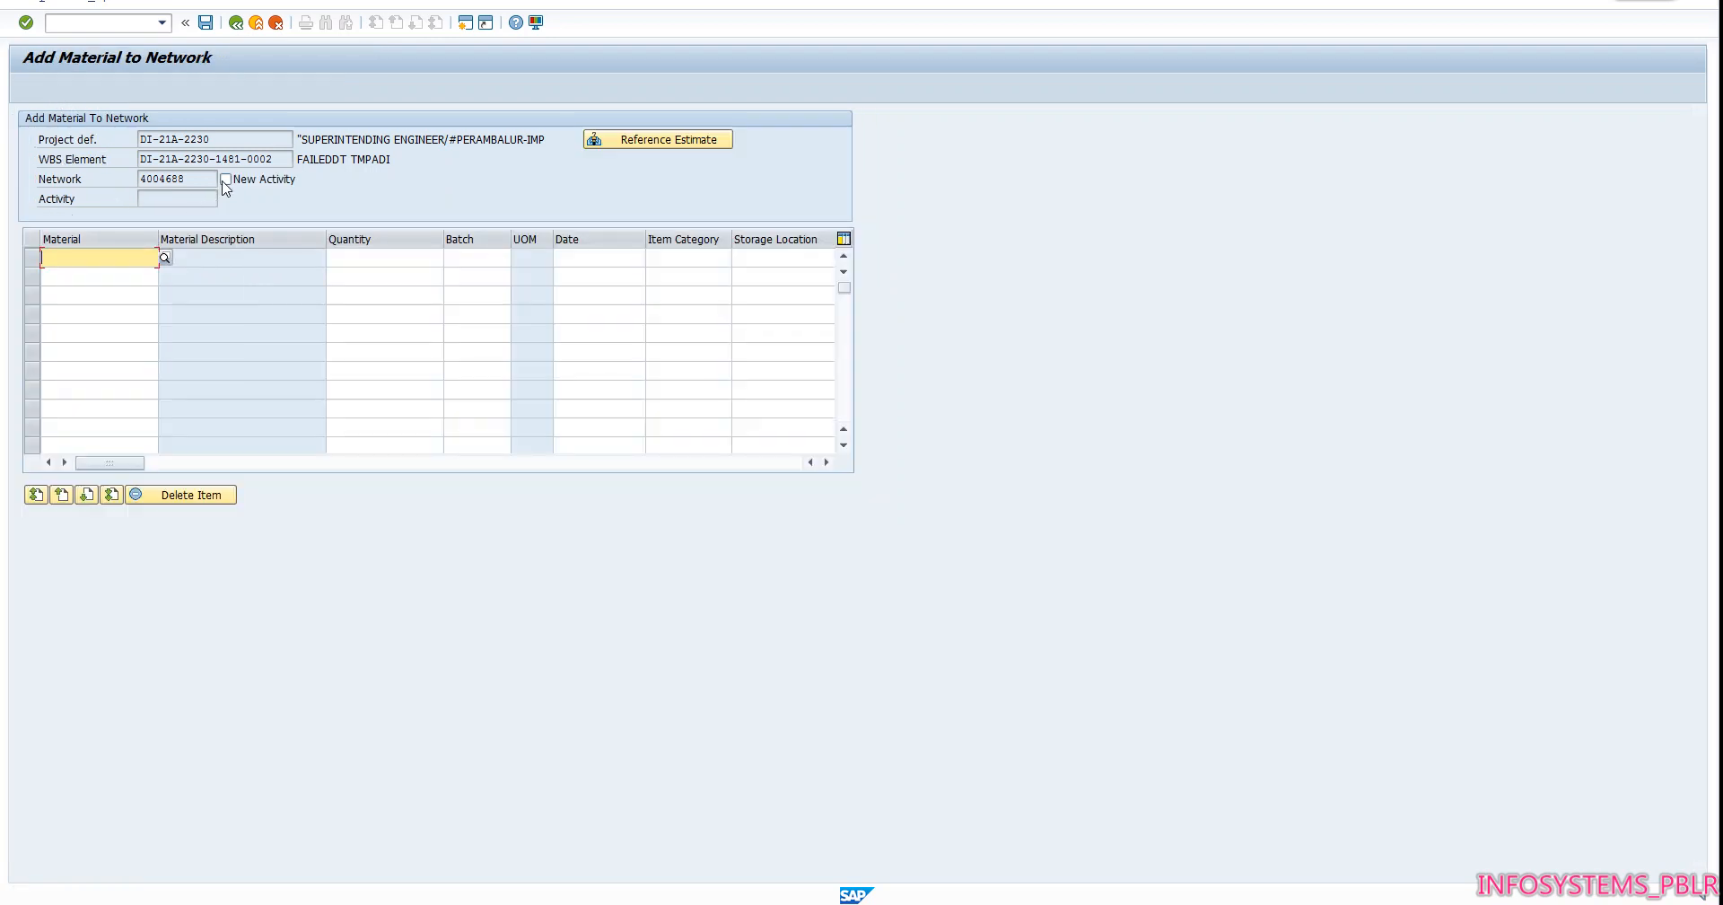
pyautogui.click(226, 180)
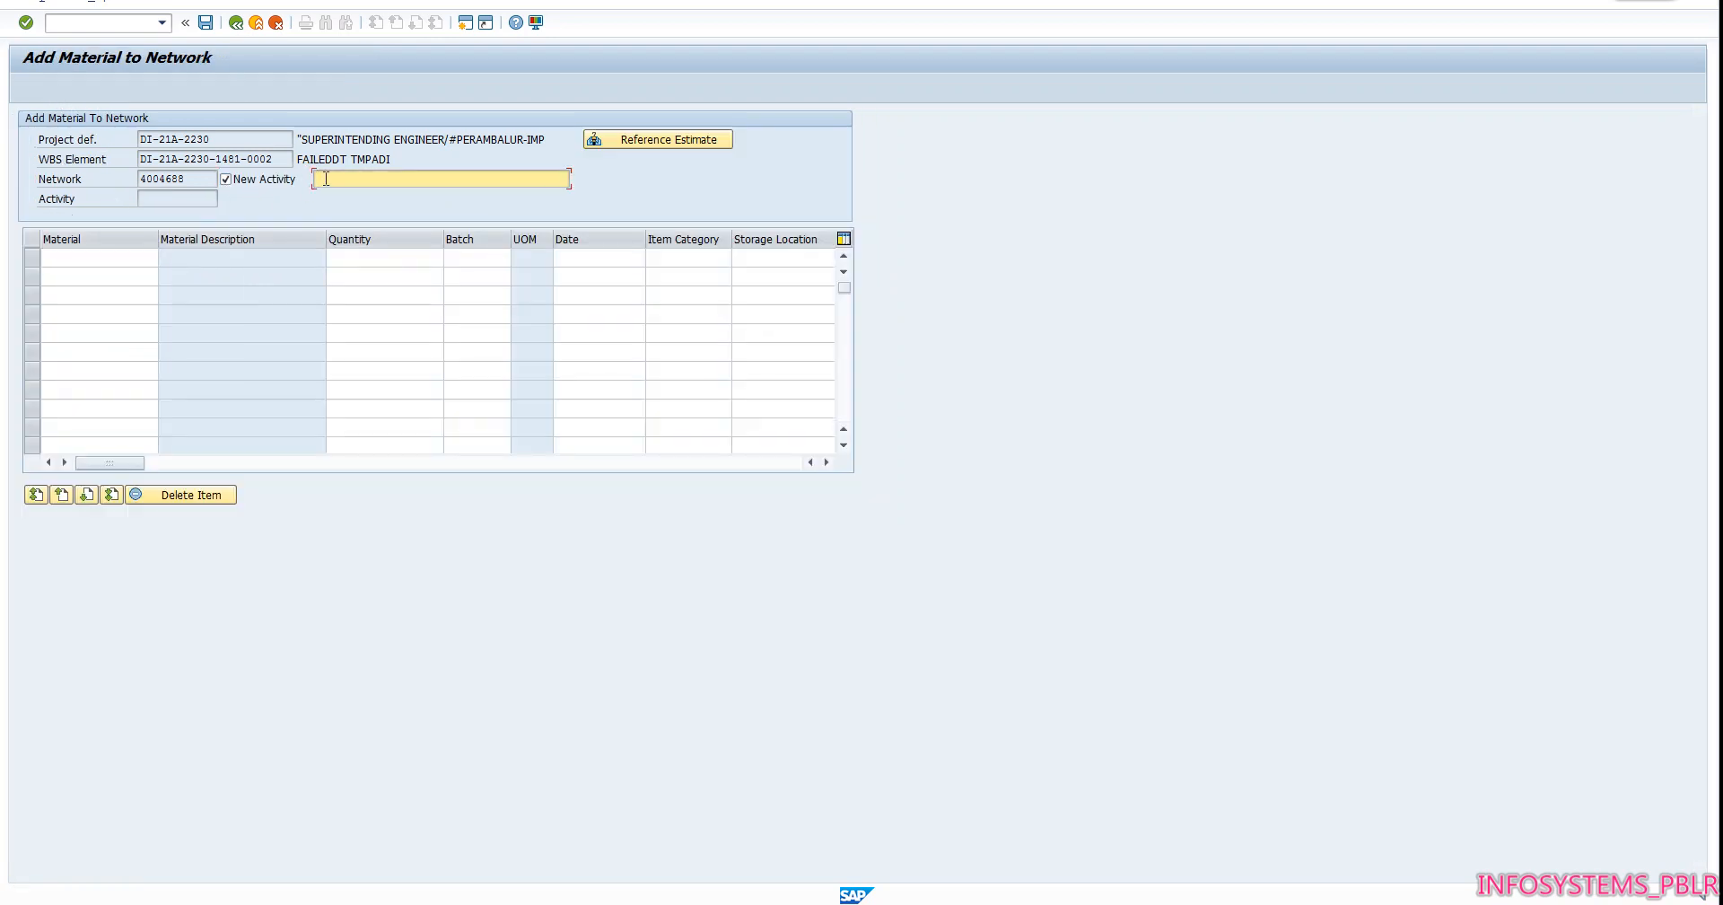
pyautogui.write('FAI')
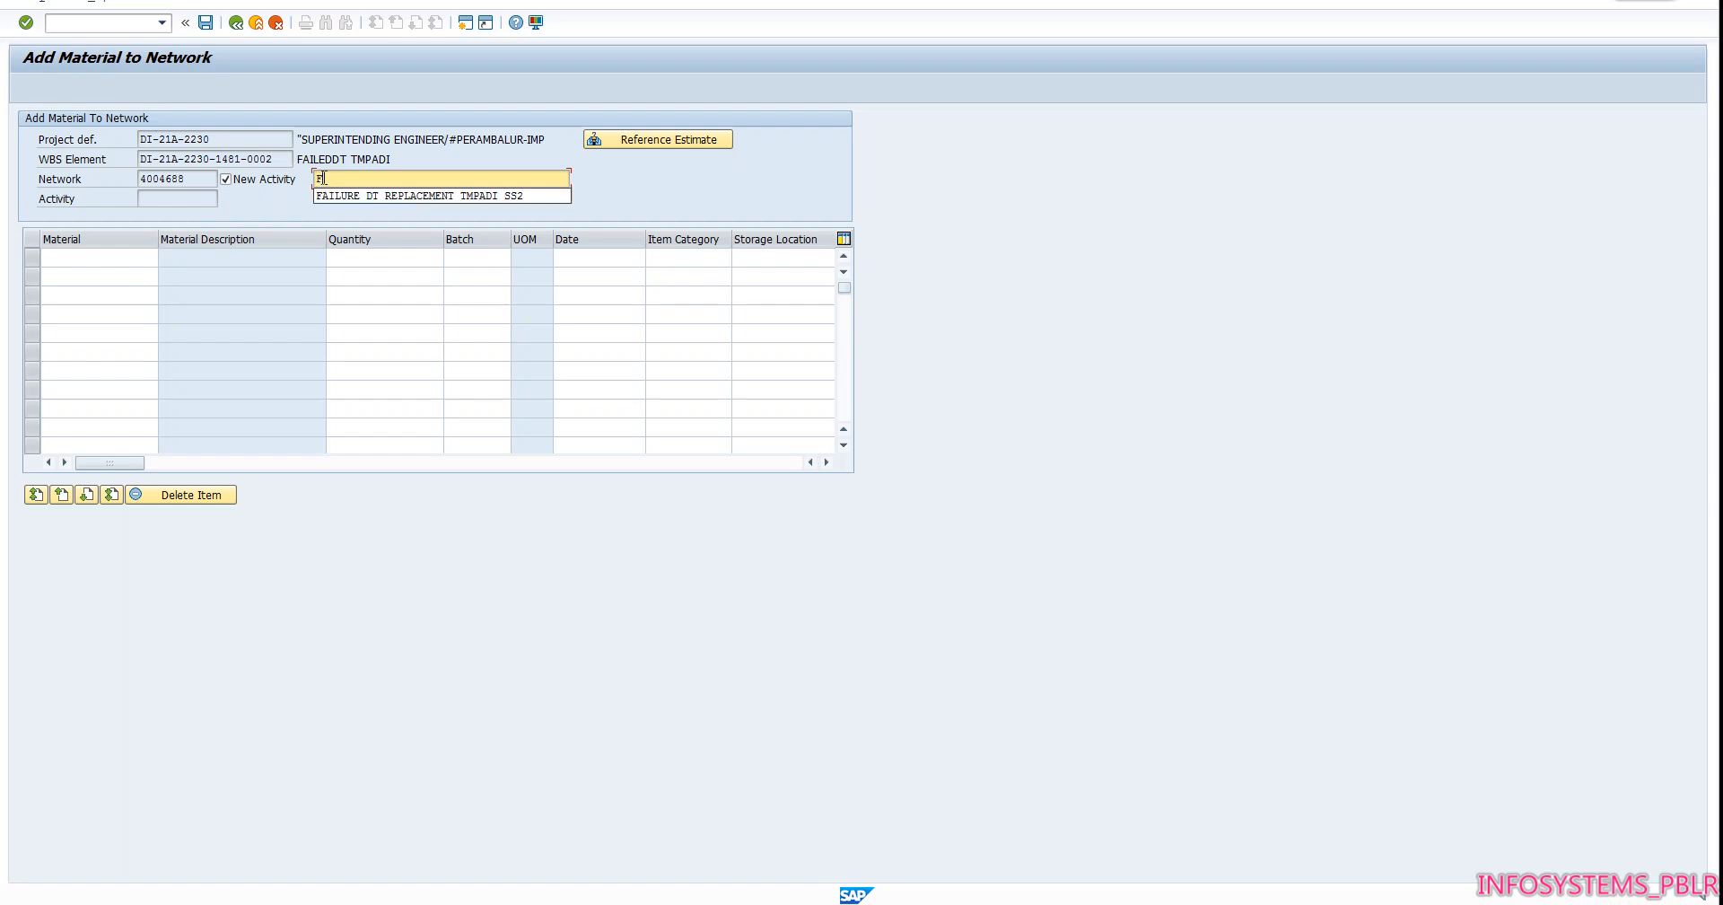
pyautogui.click(401, 198)
pyautogui.click(149, 258)
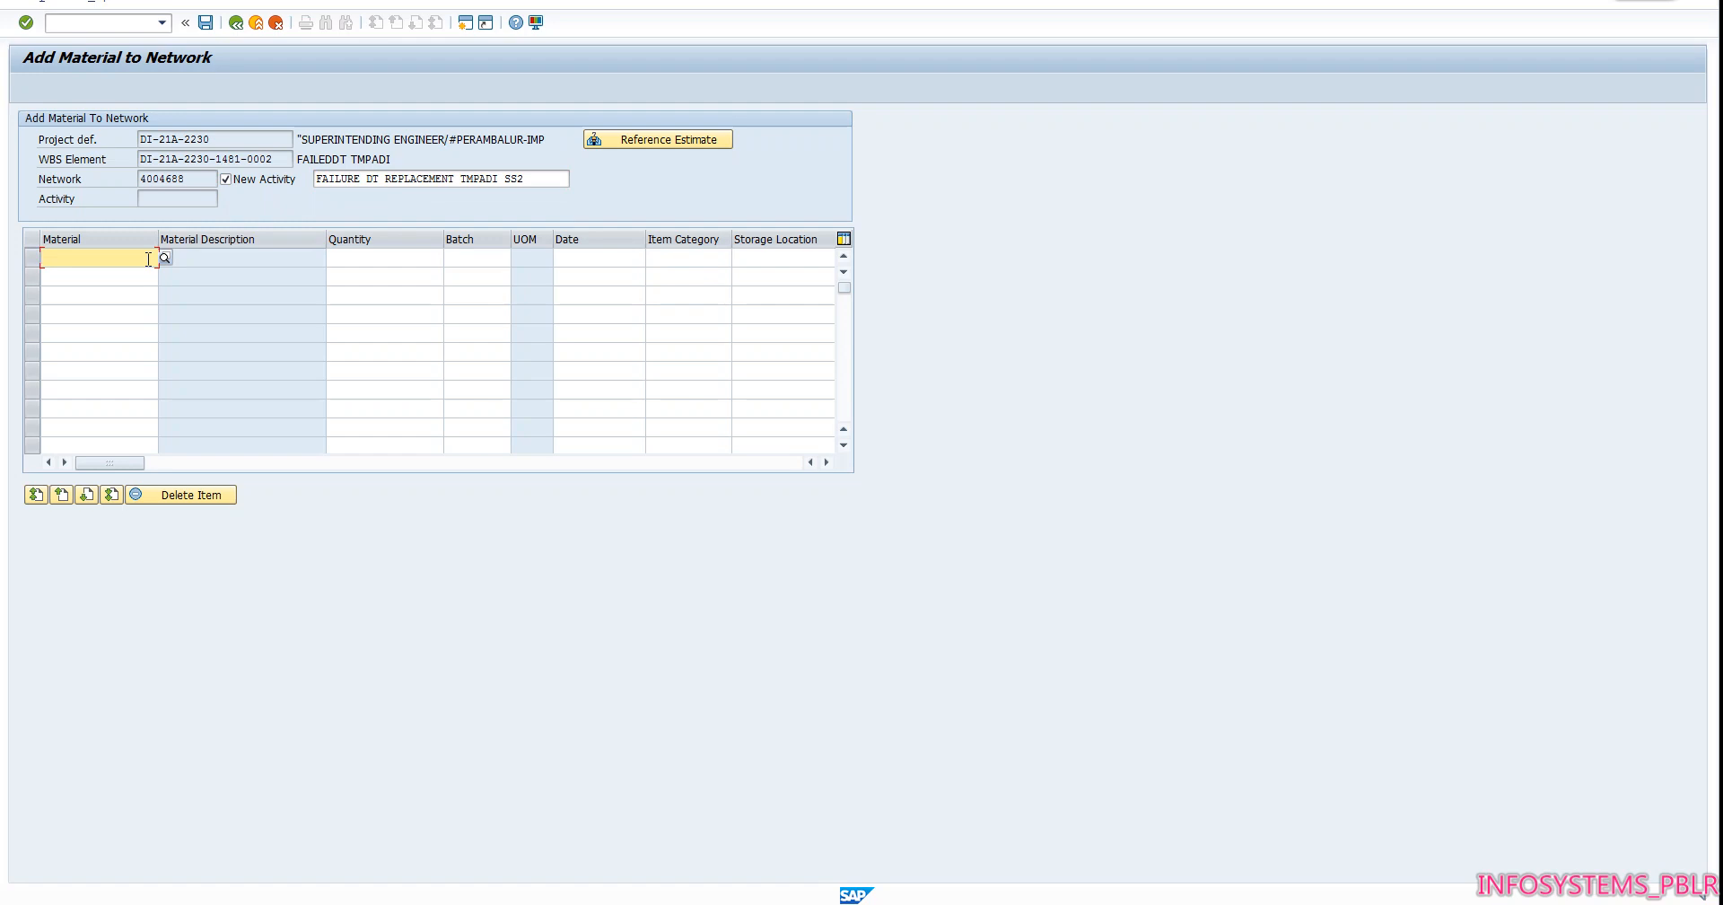
pyautogui.write('2000000041')
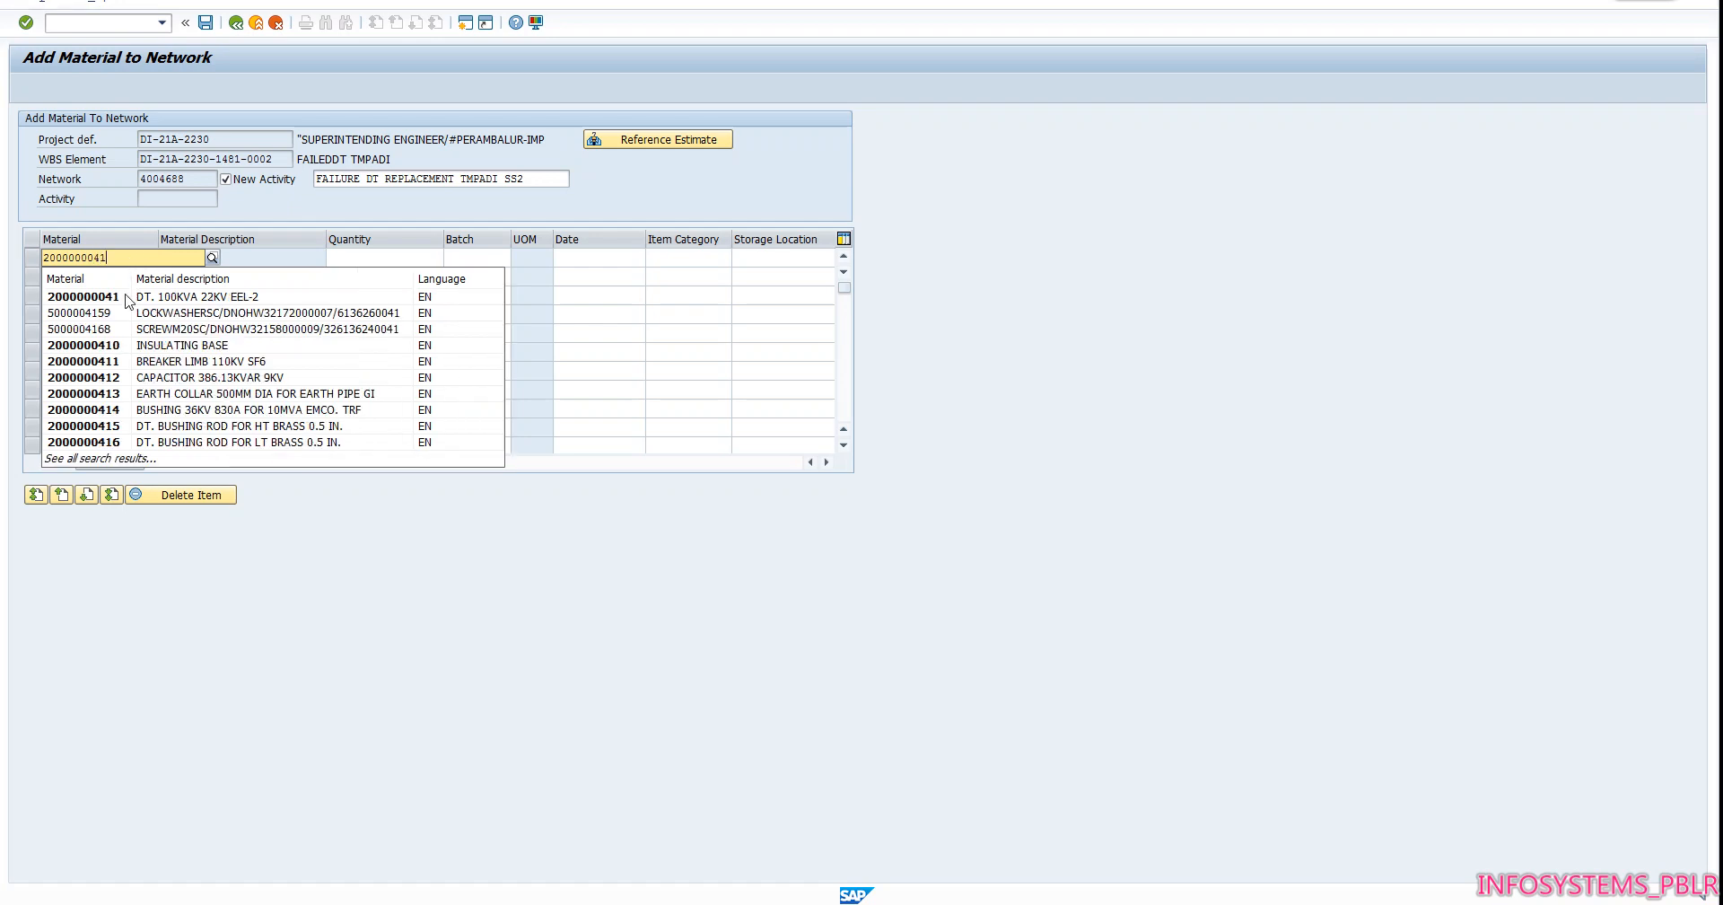
pyautogui.click(126, 297)
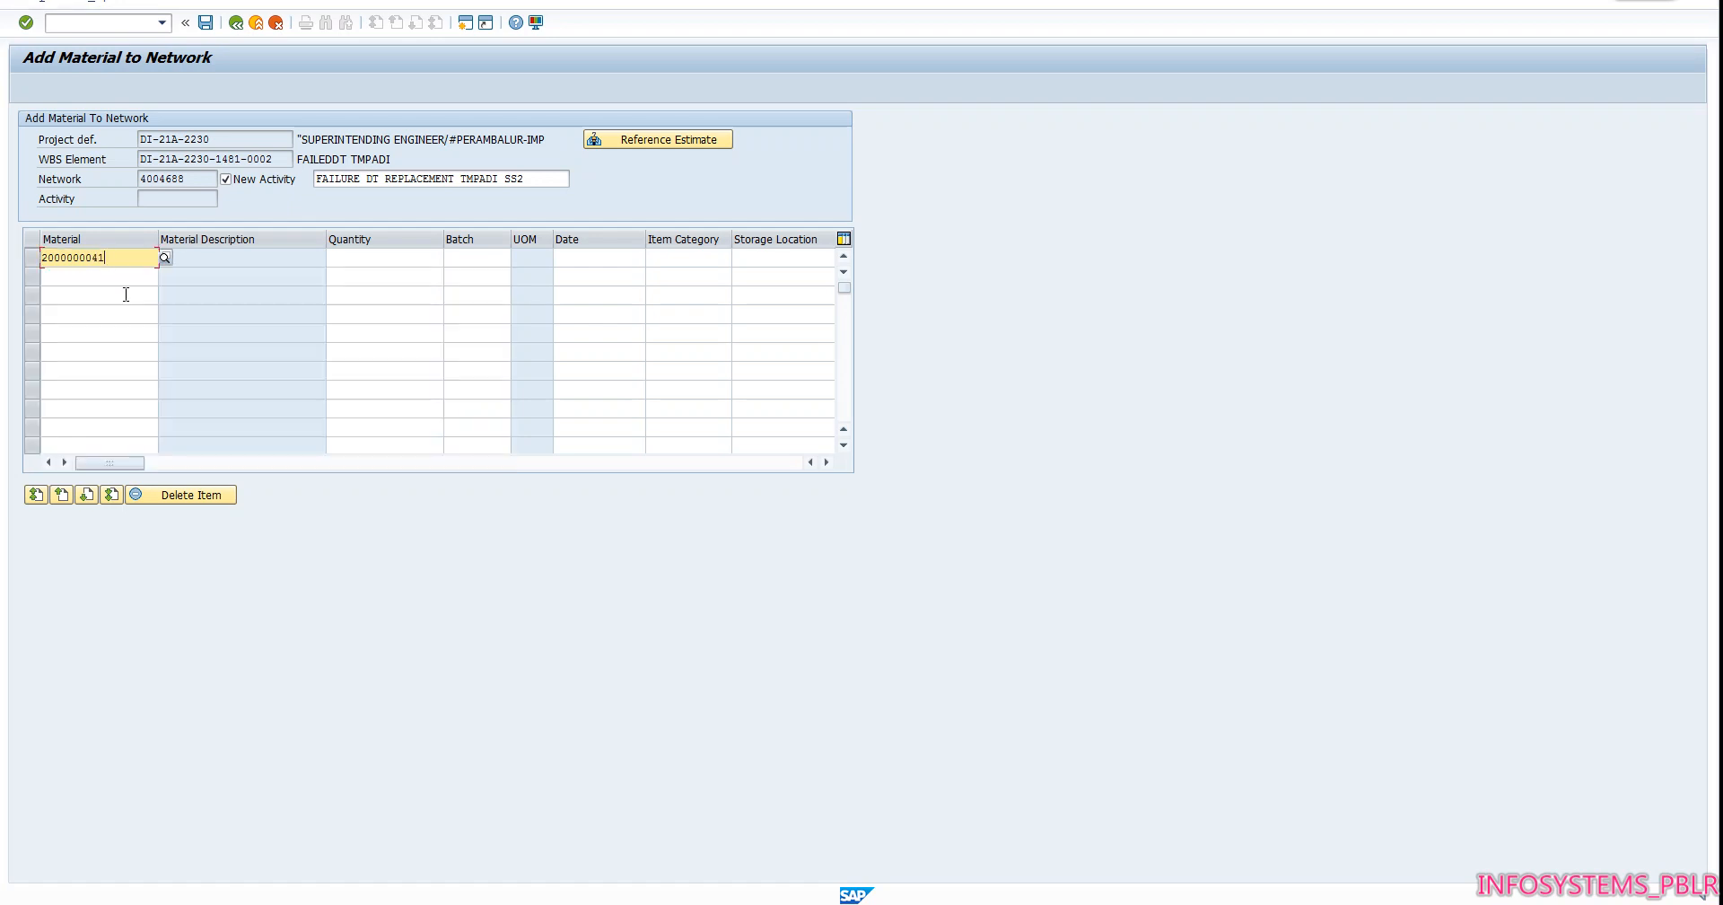
pyautogui.press('Return')
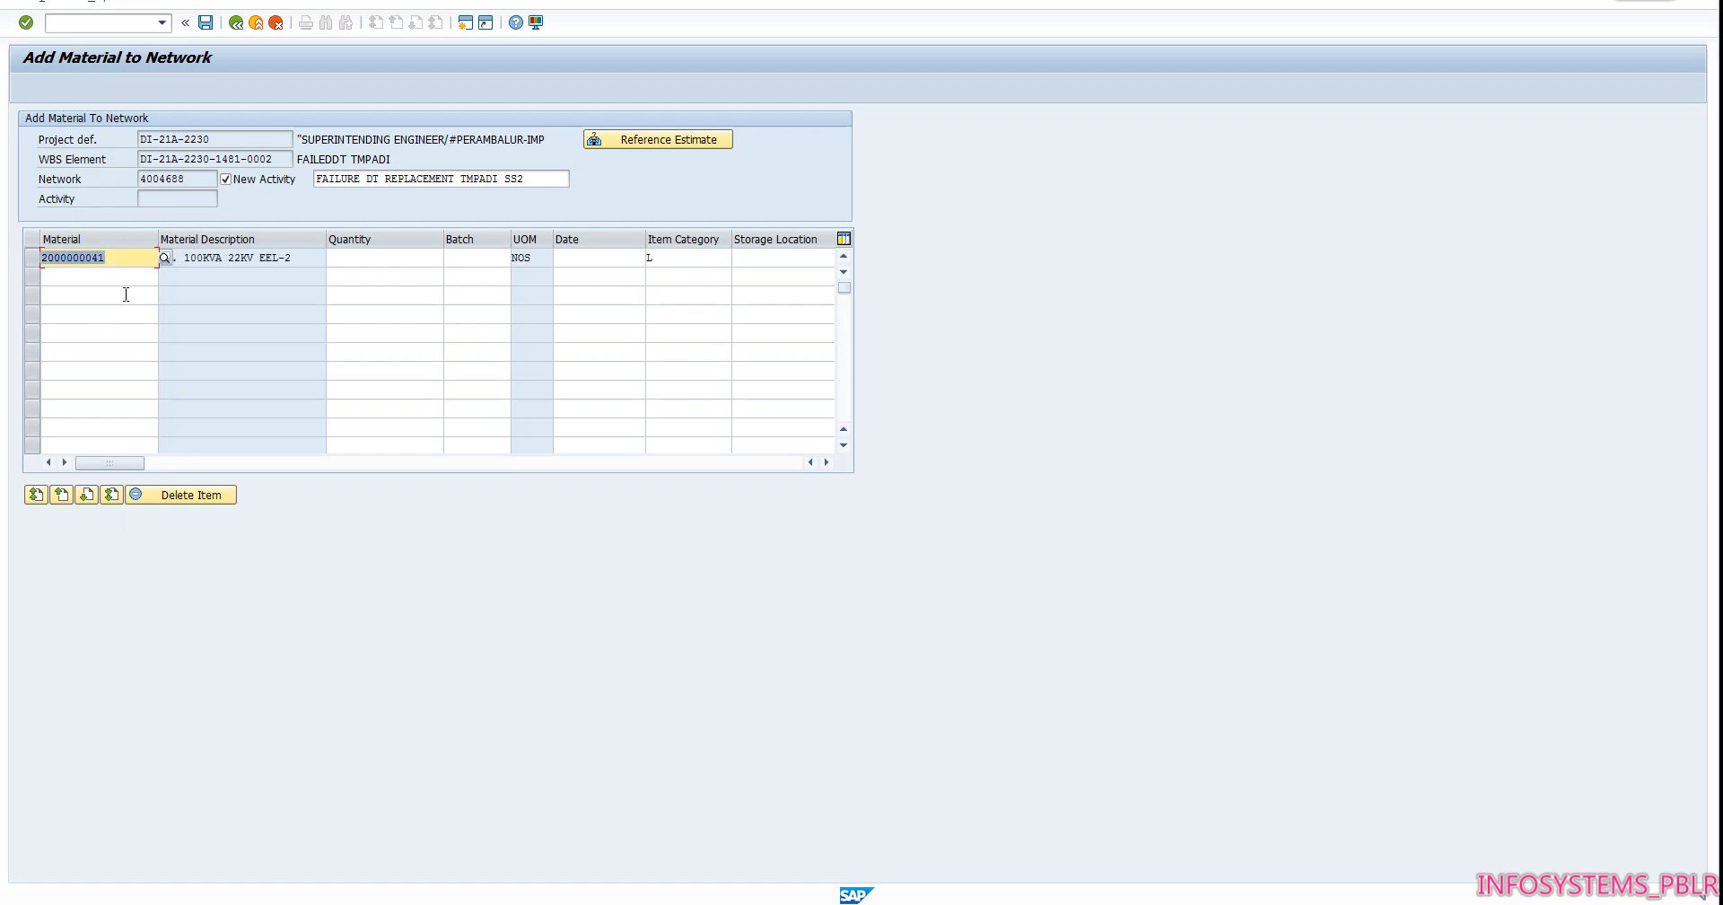
pyautogui.click(362, 259)
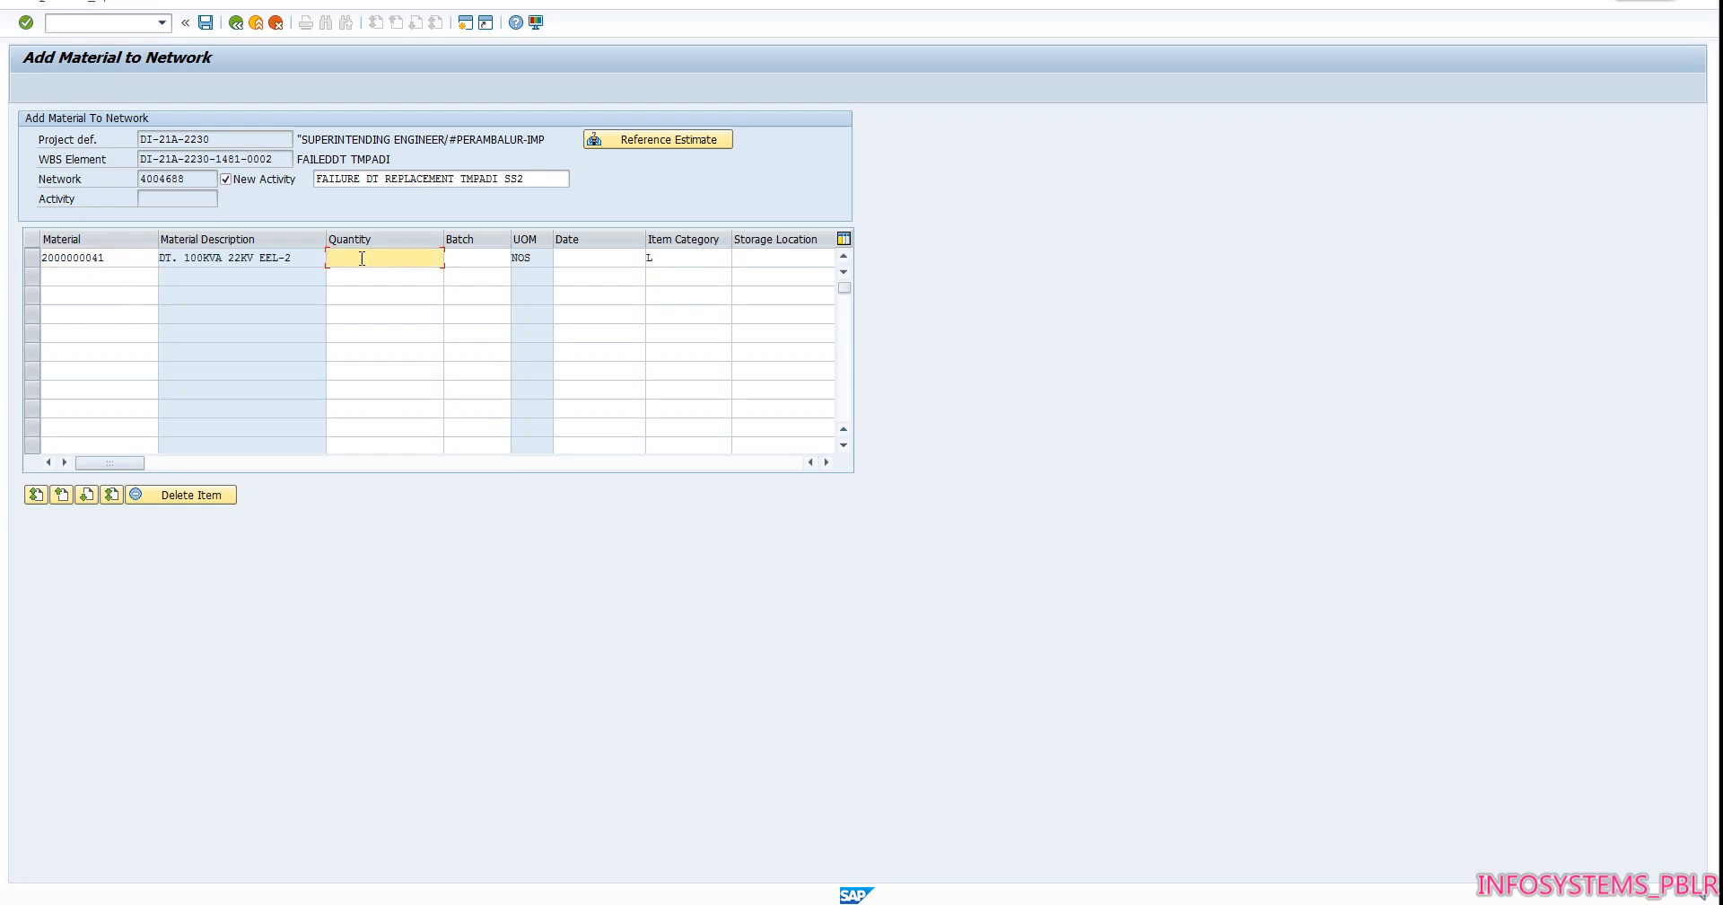
pyautogui.write('1')
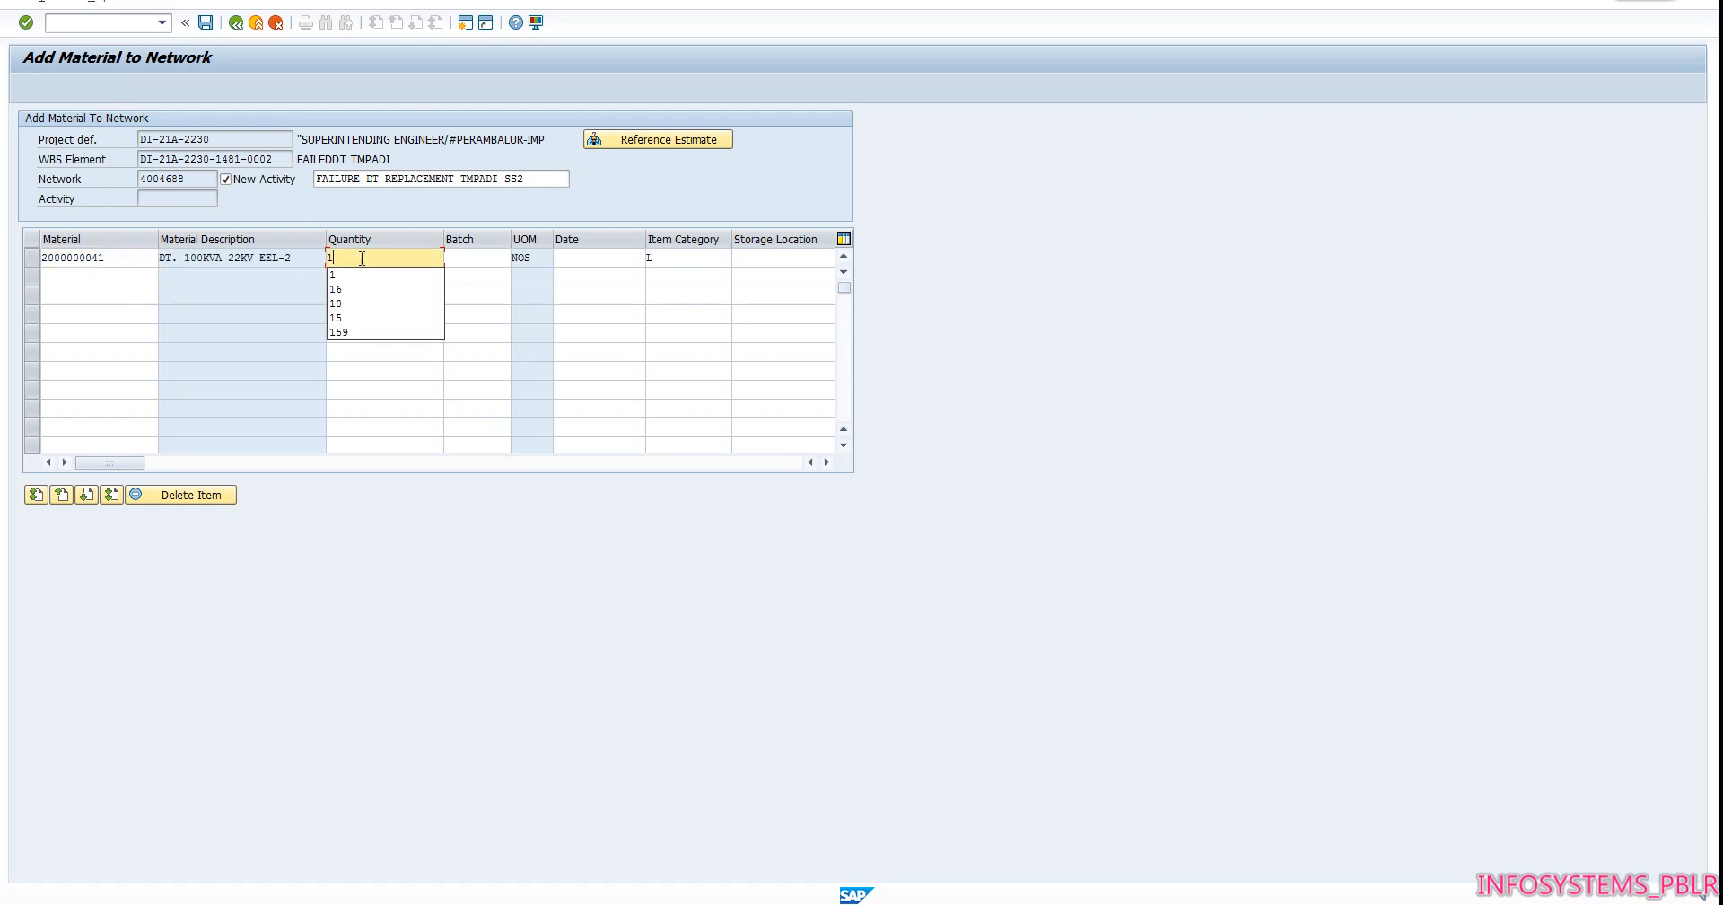
pyautogui.press('Return')
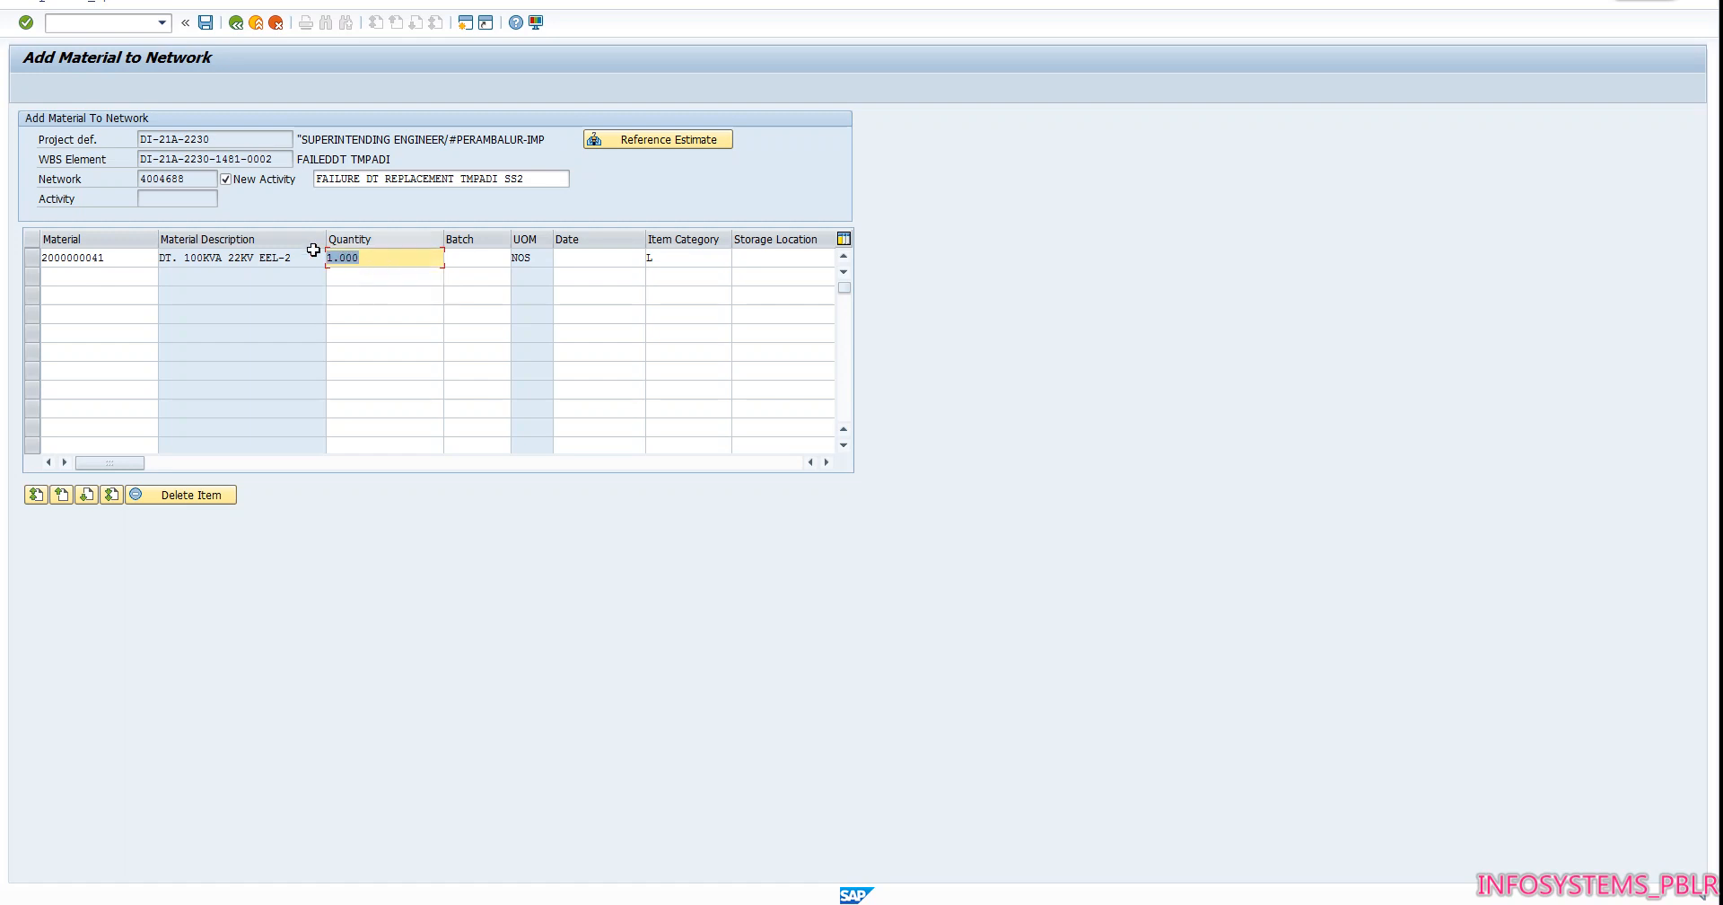
pyautogui.click(206, 23)
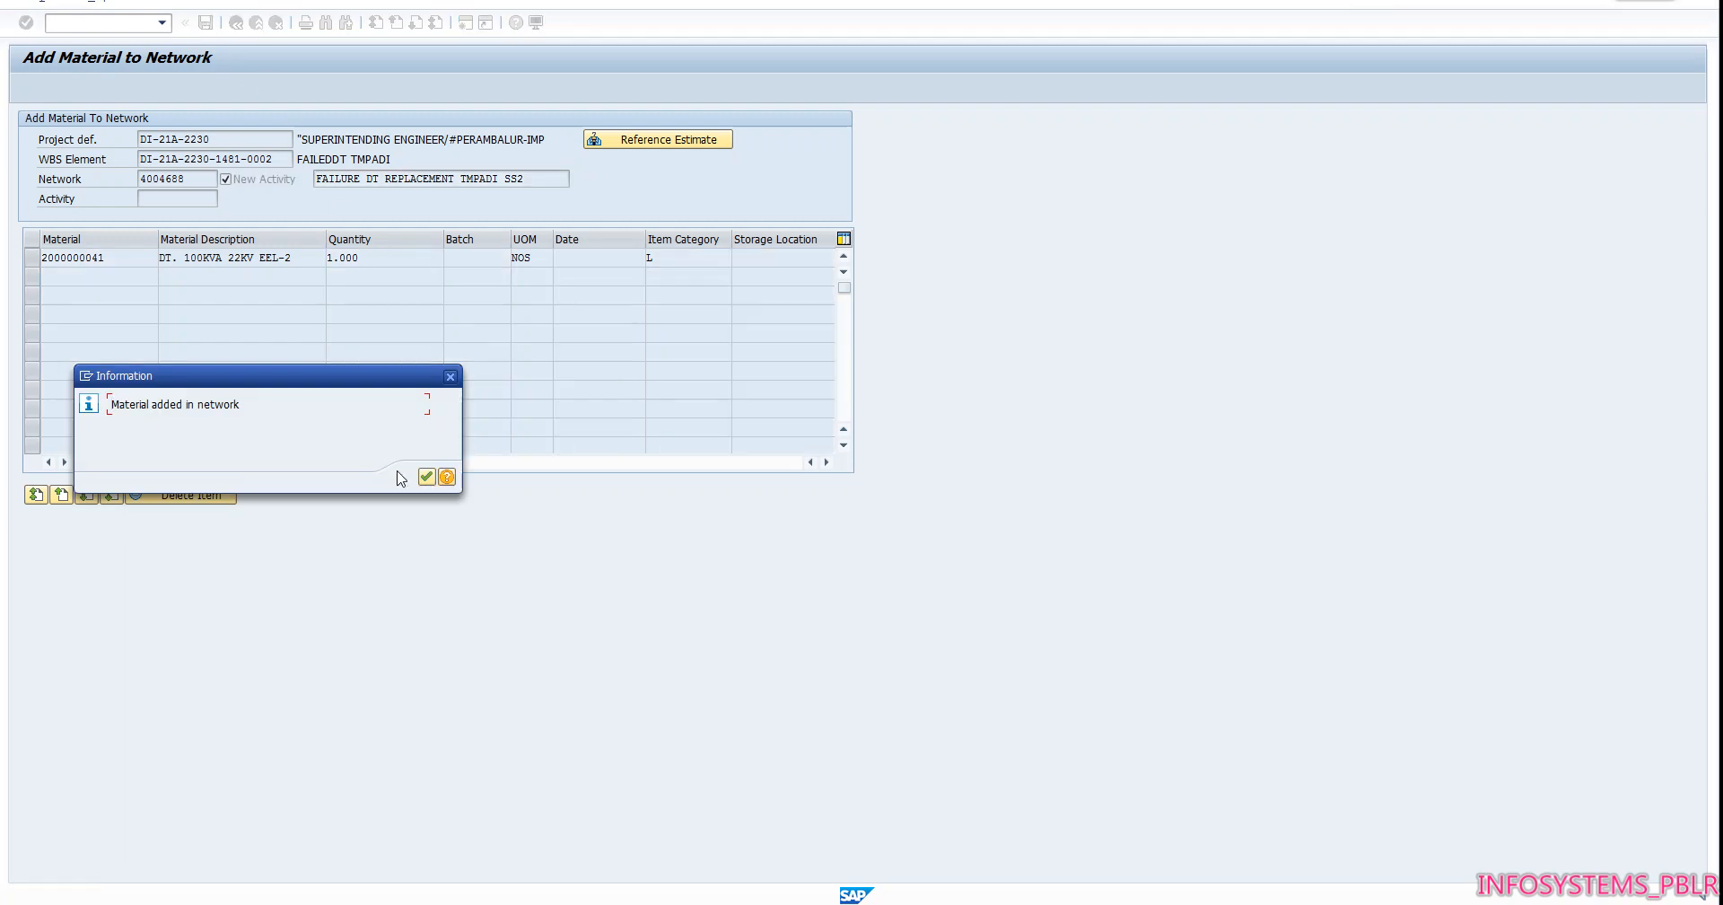
pyautogui.click(428, 479)
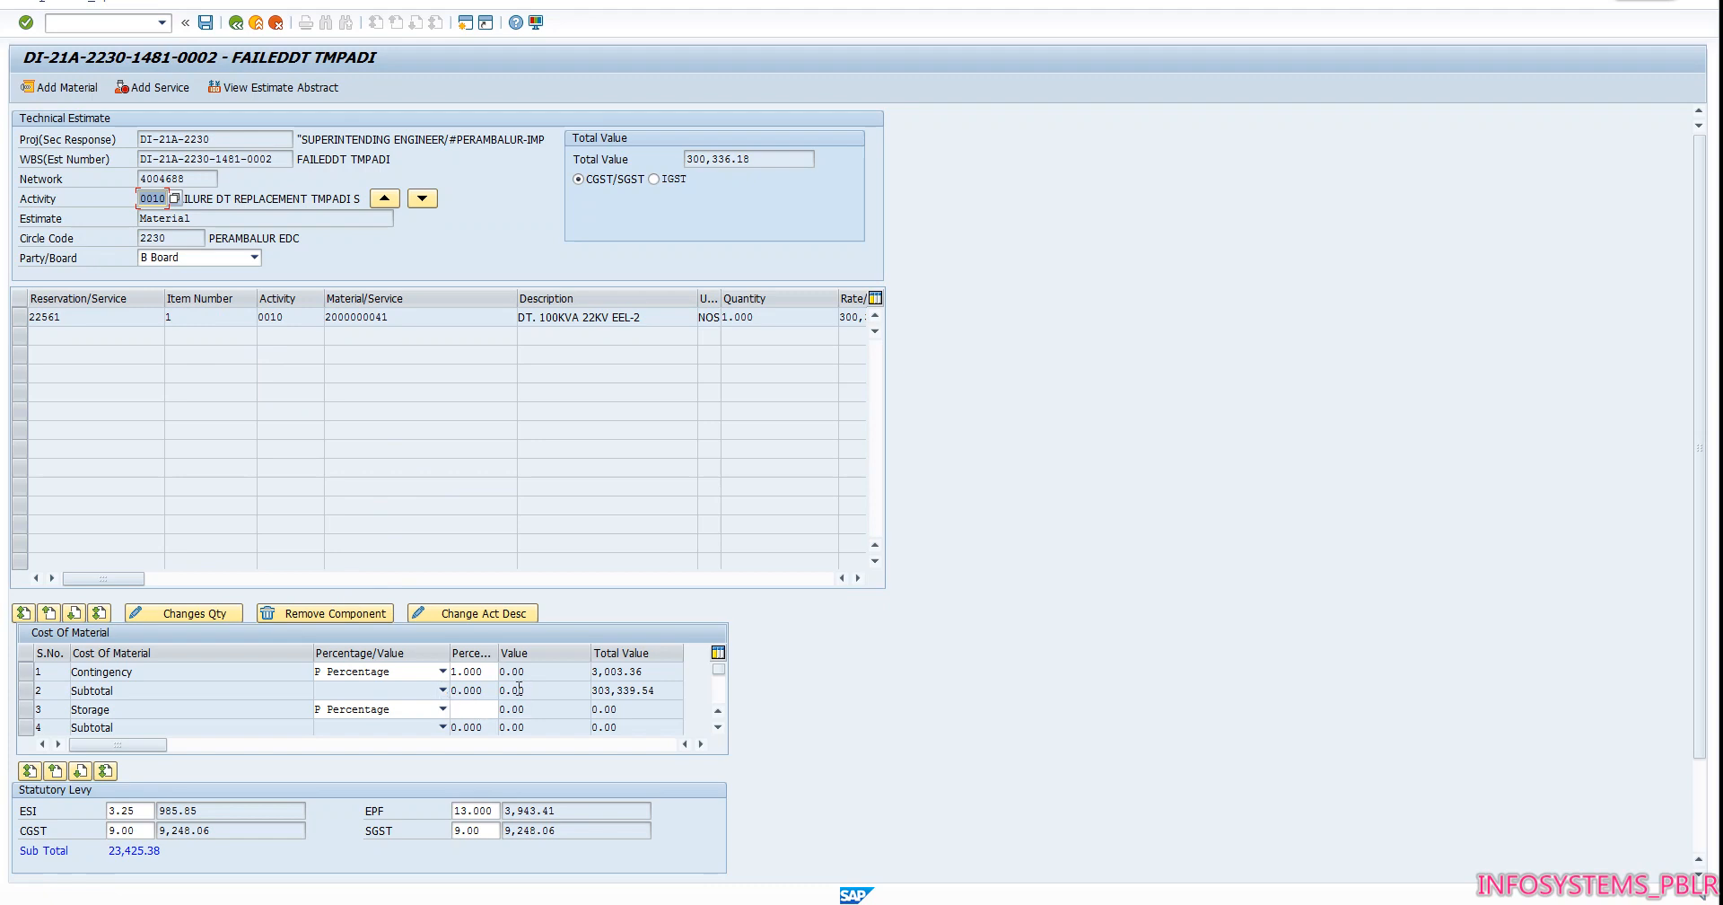
# Set the storage percentage in the cost of material to 3
pyautogui.click(462, 707)
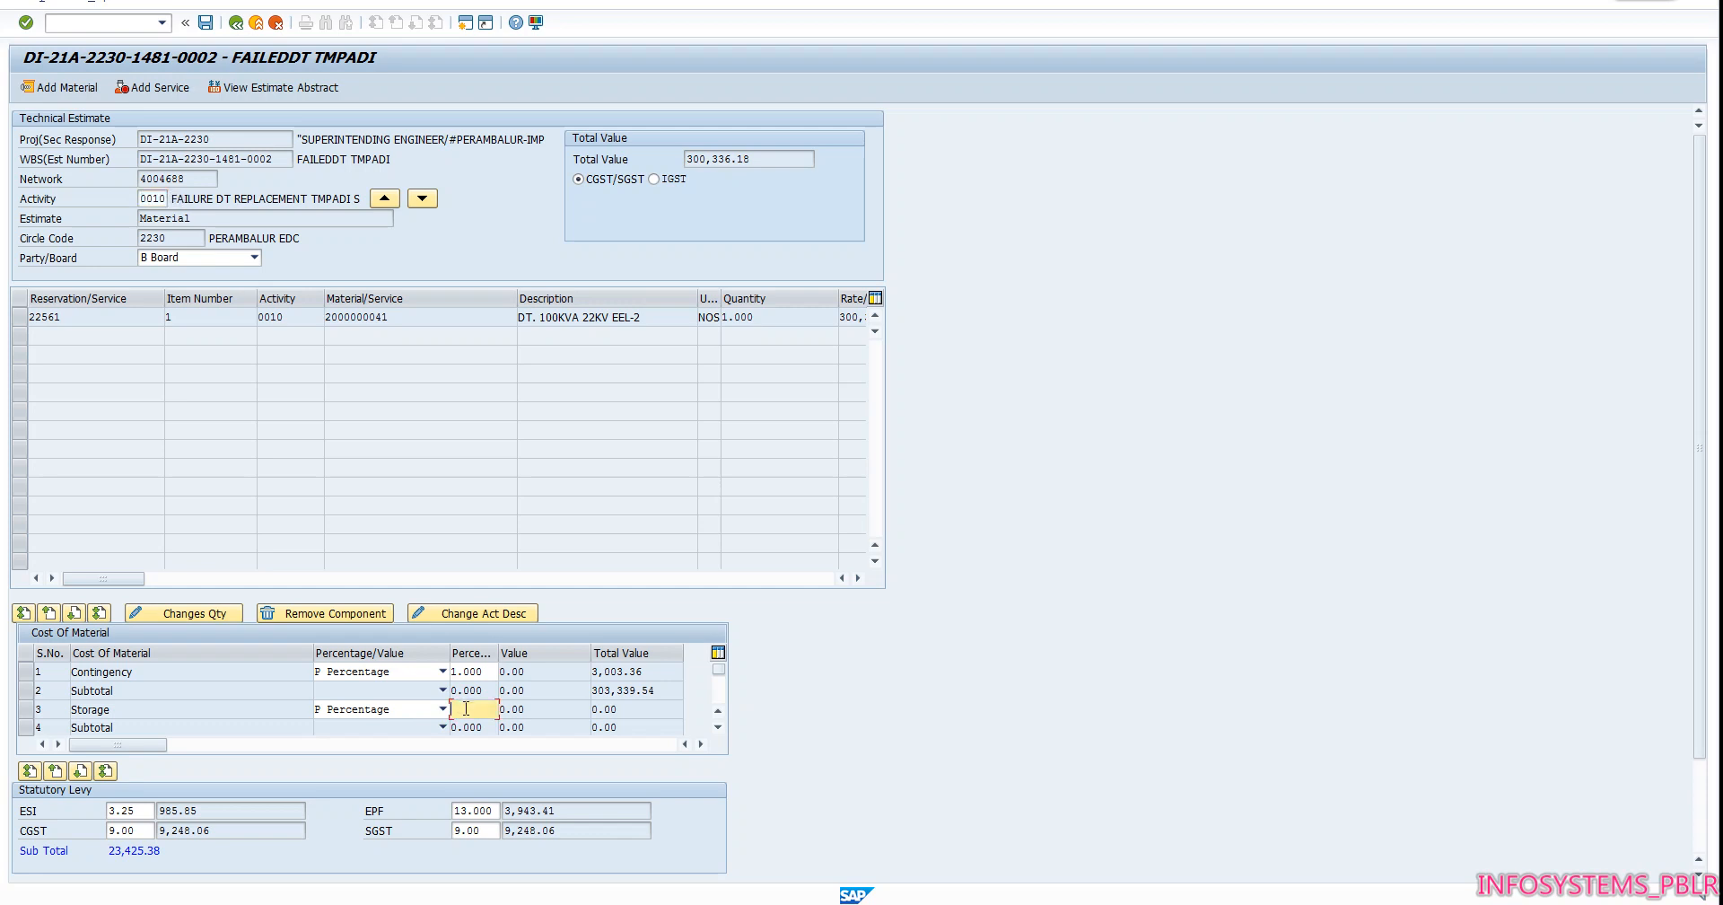
pyautogui.write('3')
pyautogui.press('Return')
# Change the labour cost from percentage to V Value, check the labour and transport amount in the PDF estimate, and return to SAP
pyautogui.scroll(-1, 440, 711)
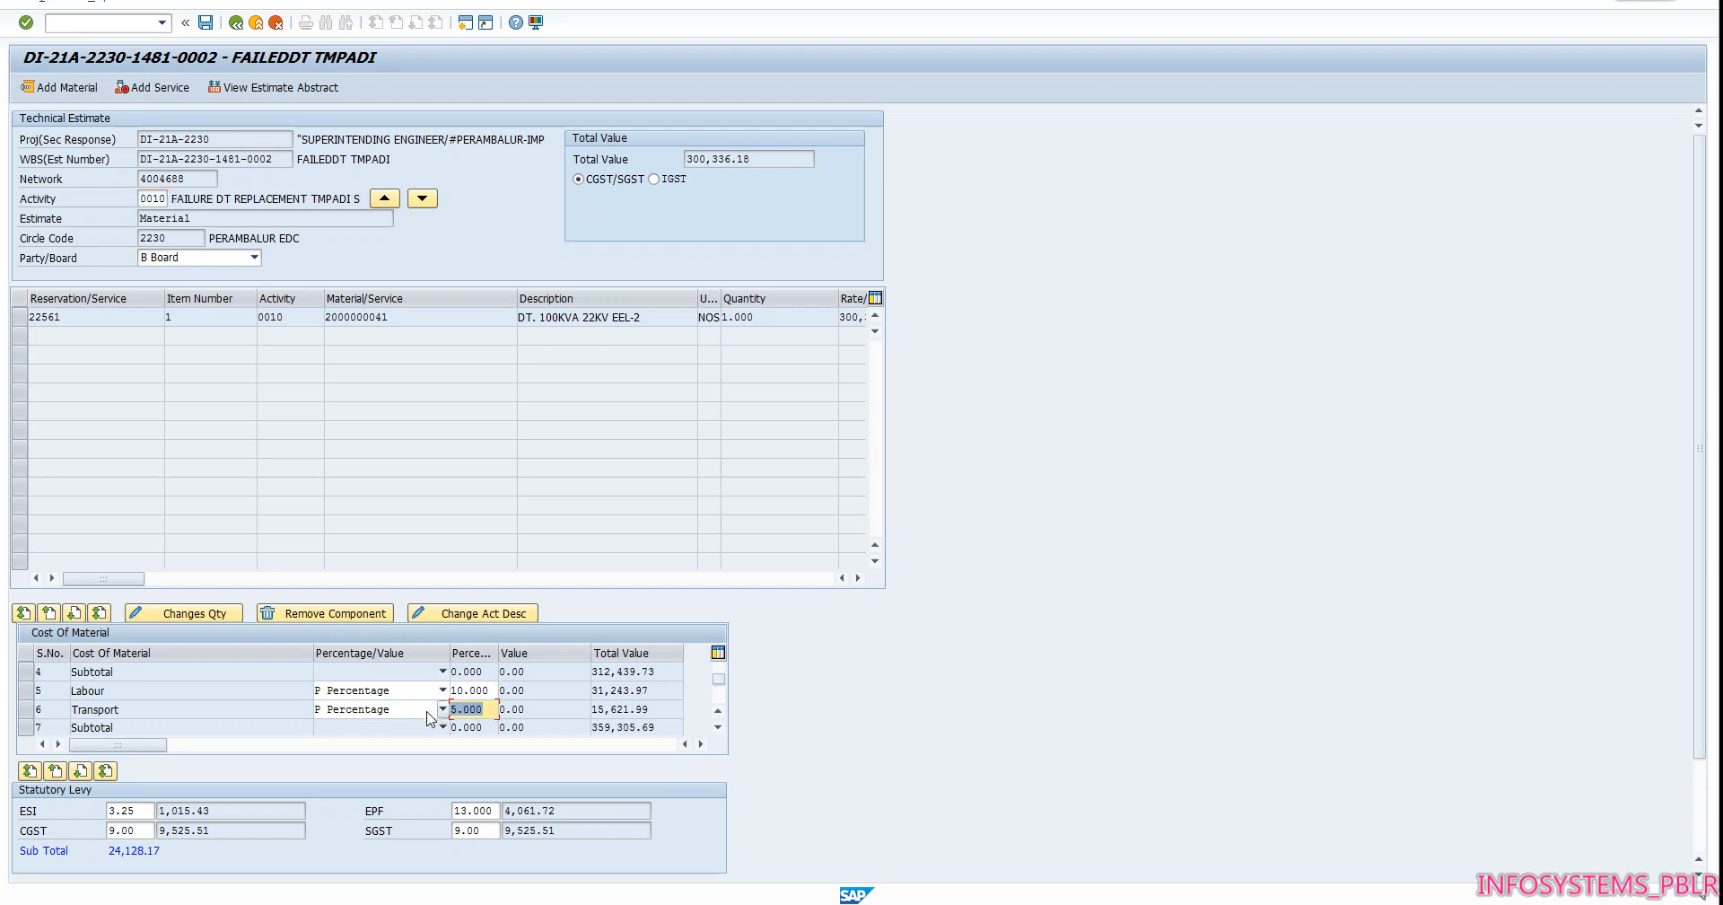
pyautogui.click(342, 693)
pyautogui.click(352, 719)
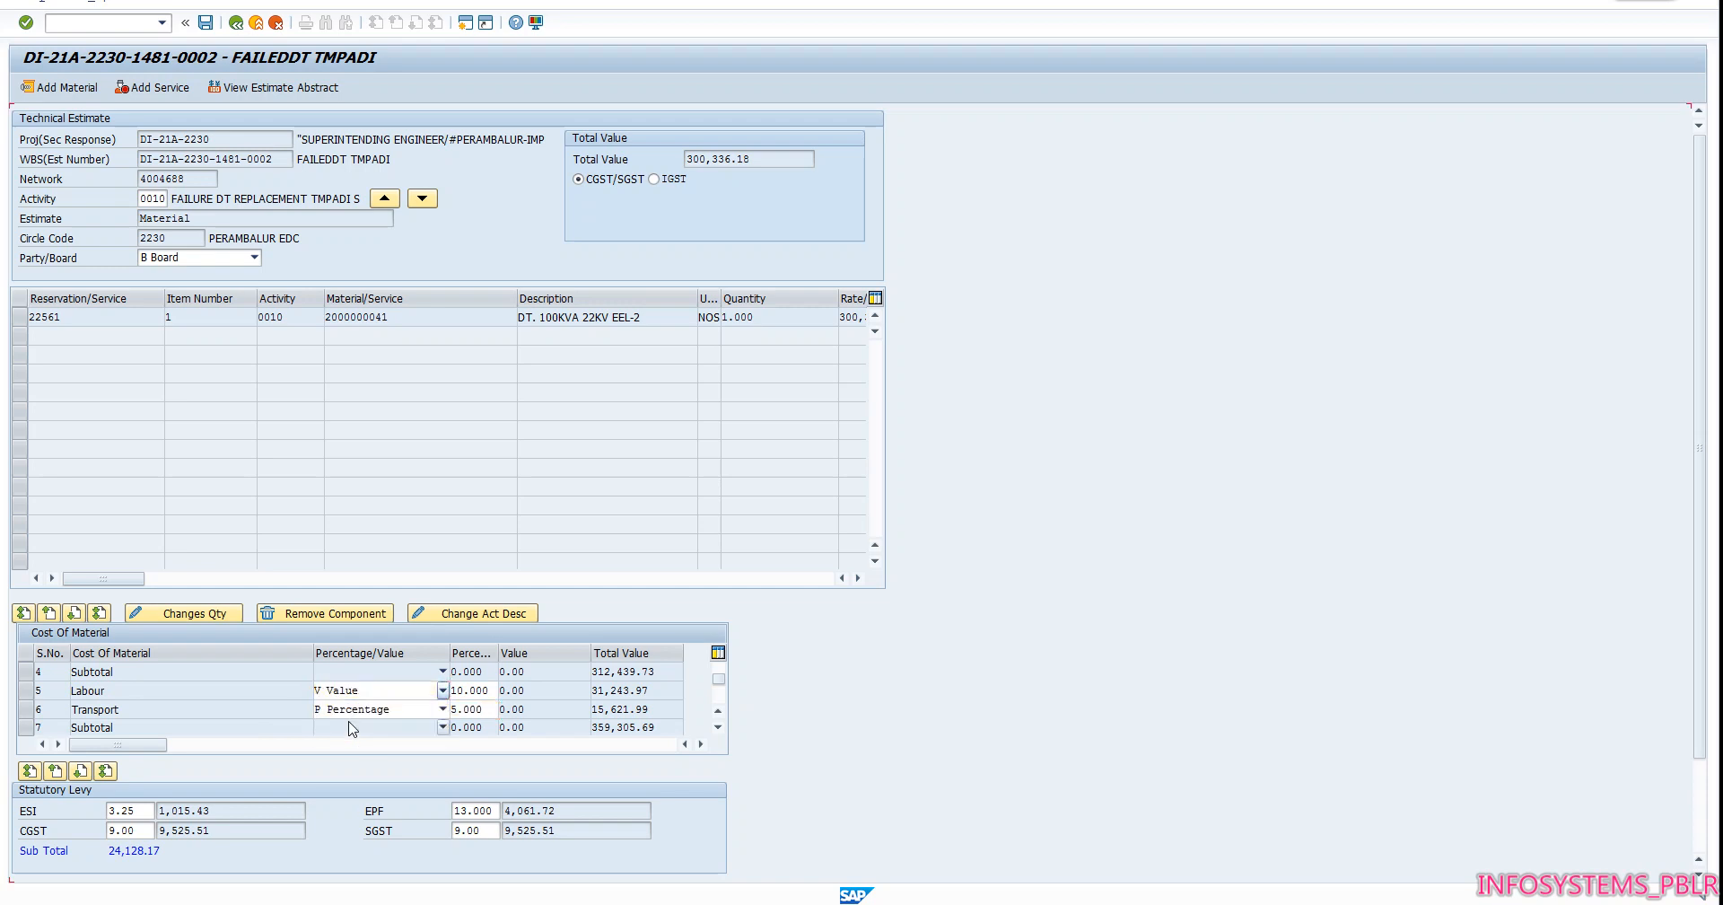
pyautogui.click(734, 903)
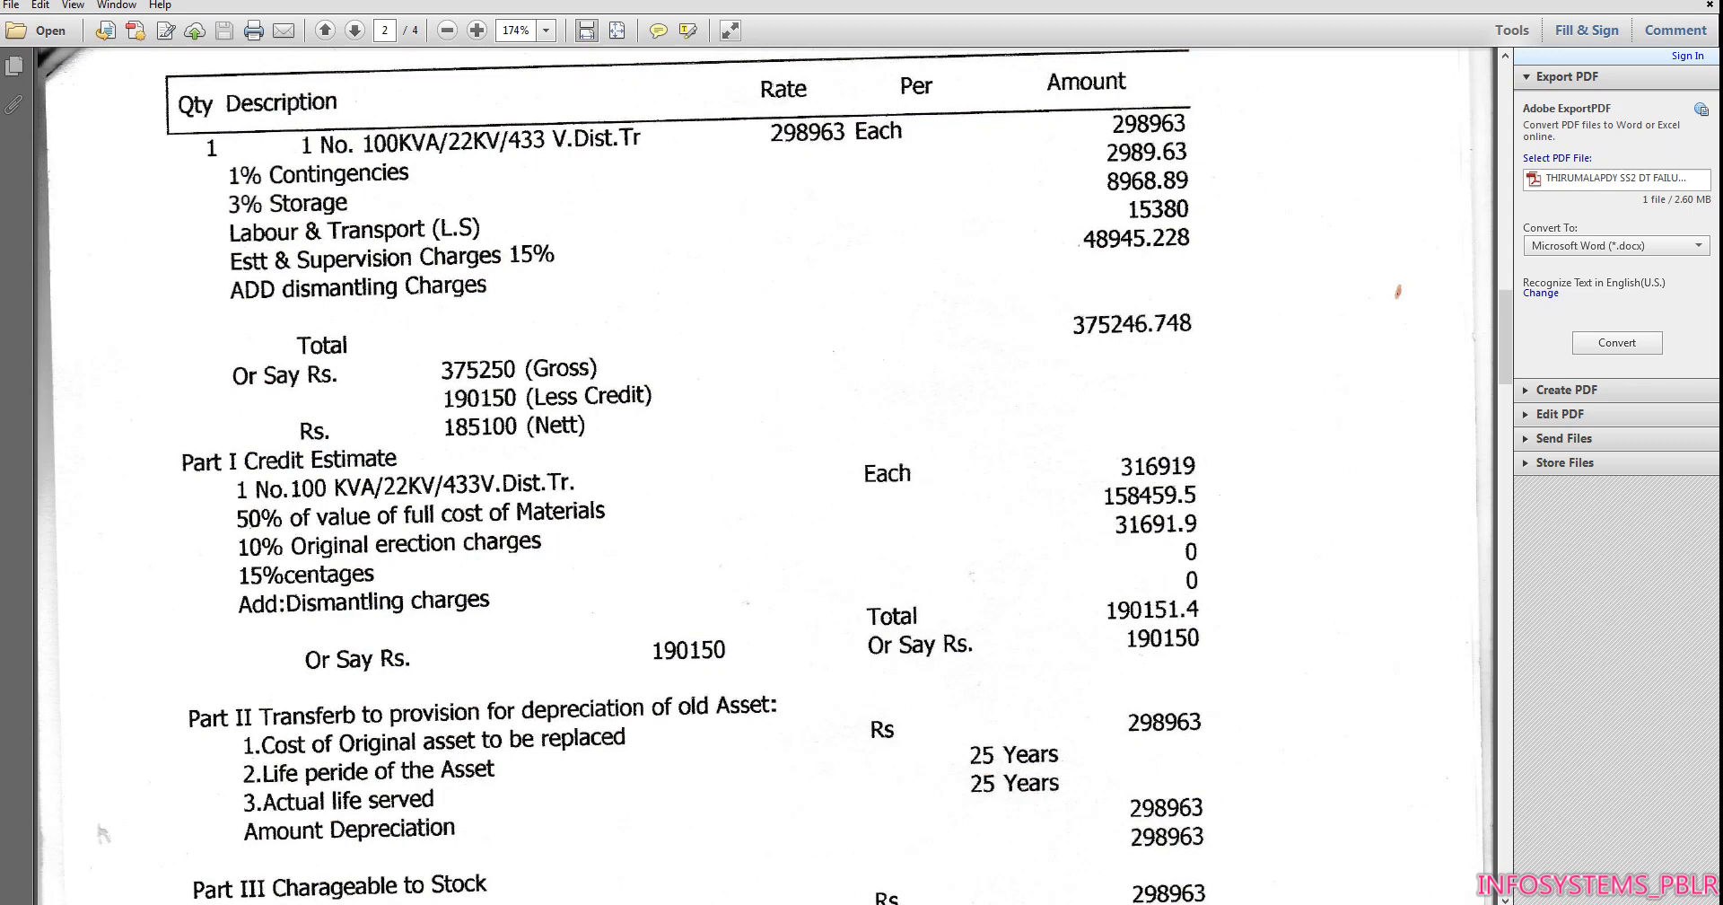
pyautogui.moveTo(593, 902)
pyautogui.click(639, 882)
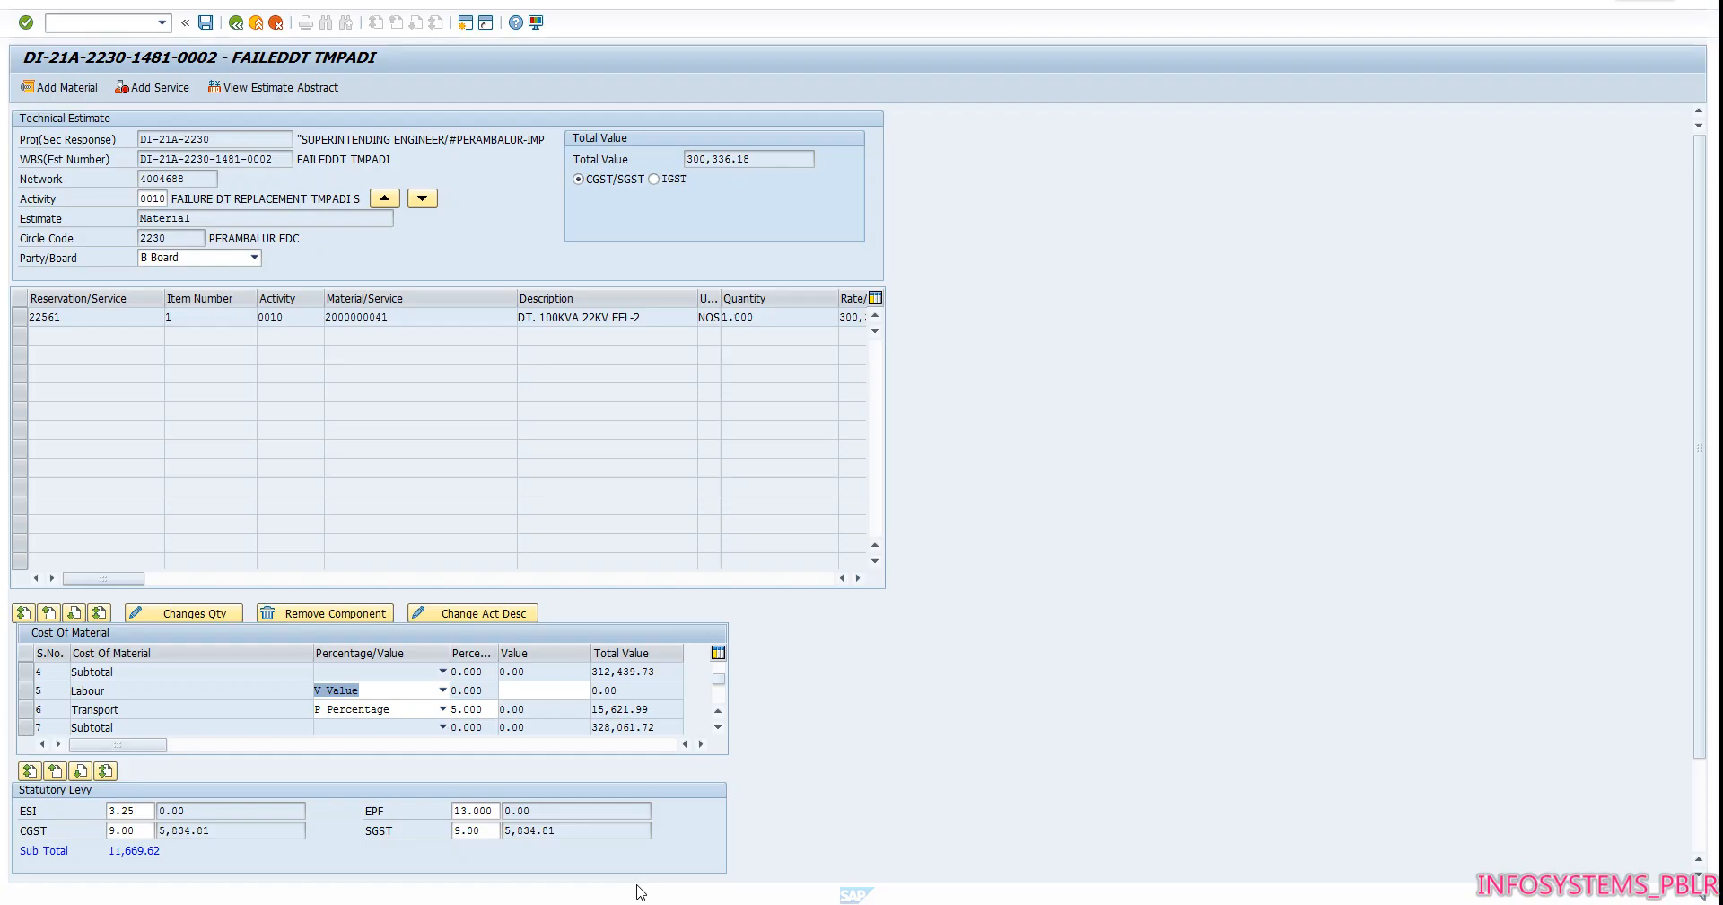
# Enter 15380 as the labour value
pyautogui.click(552, 696)
pyautogui.write('15380')
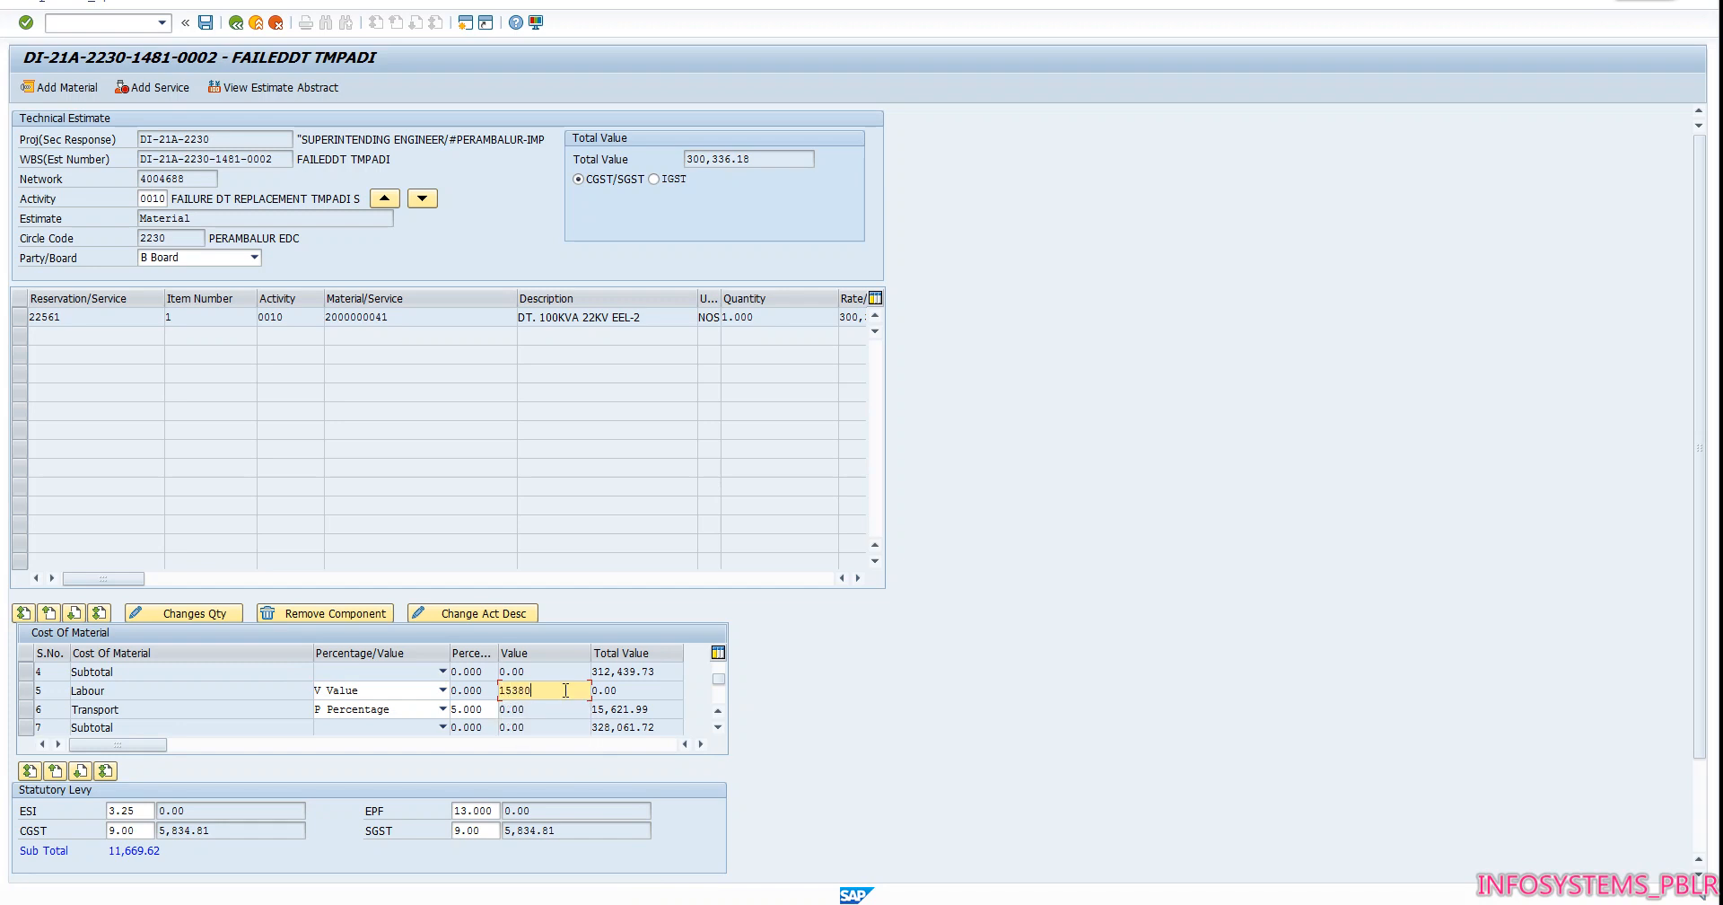
pyautogui.press('Tab')
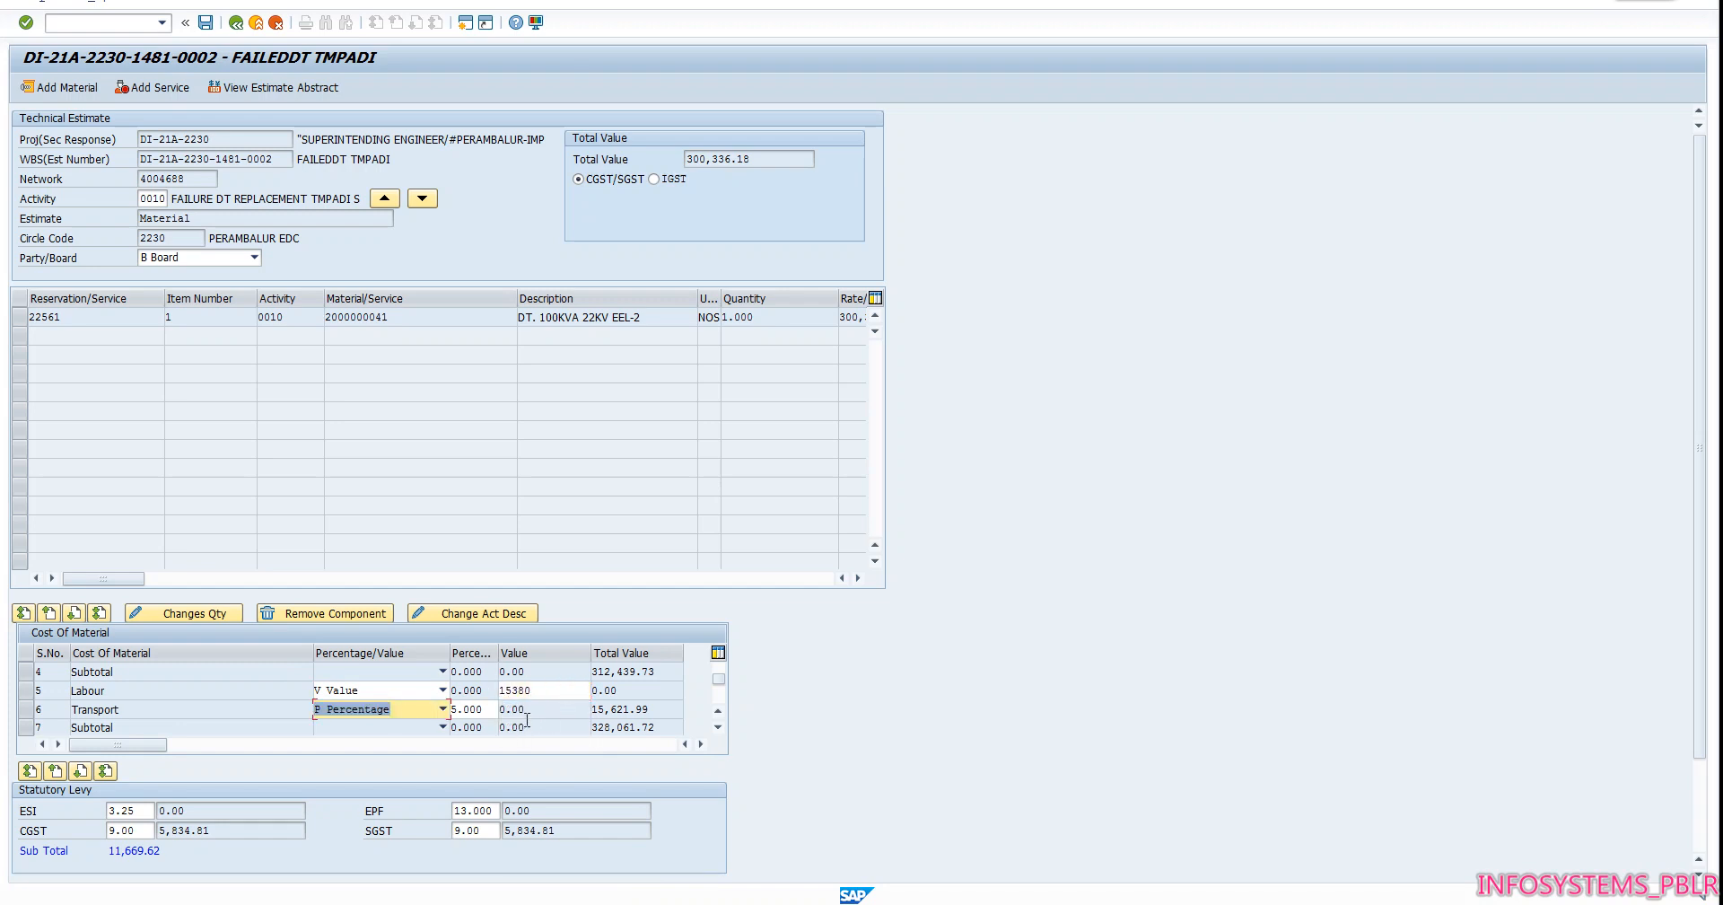
# Change the transport cost to V Value and set its value to 1
pyautogui.click(442, 708)
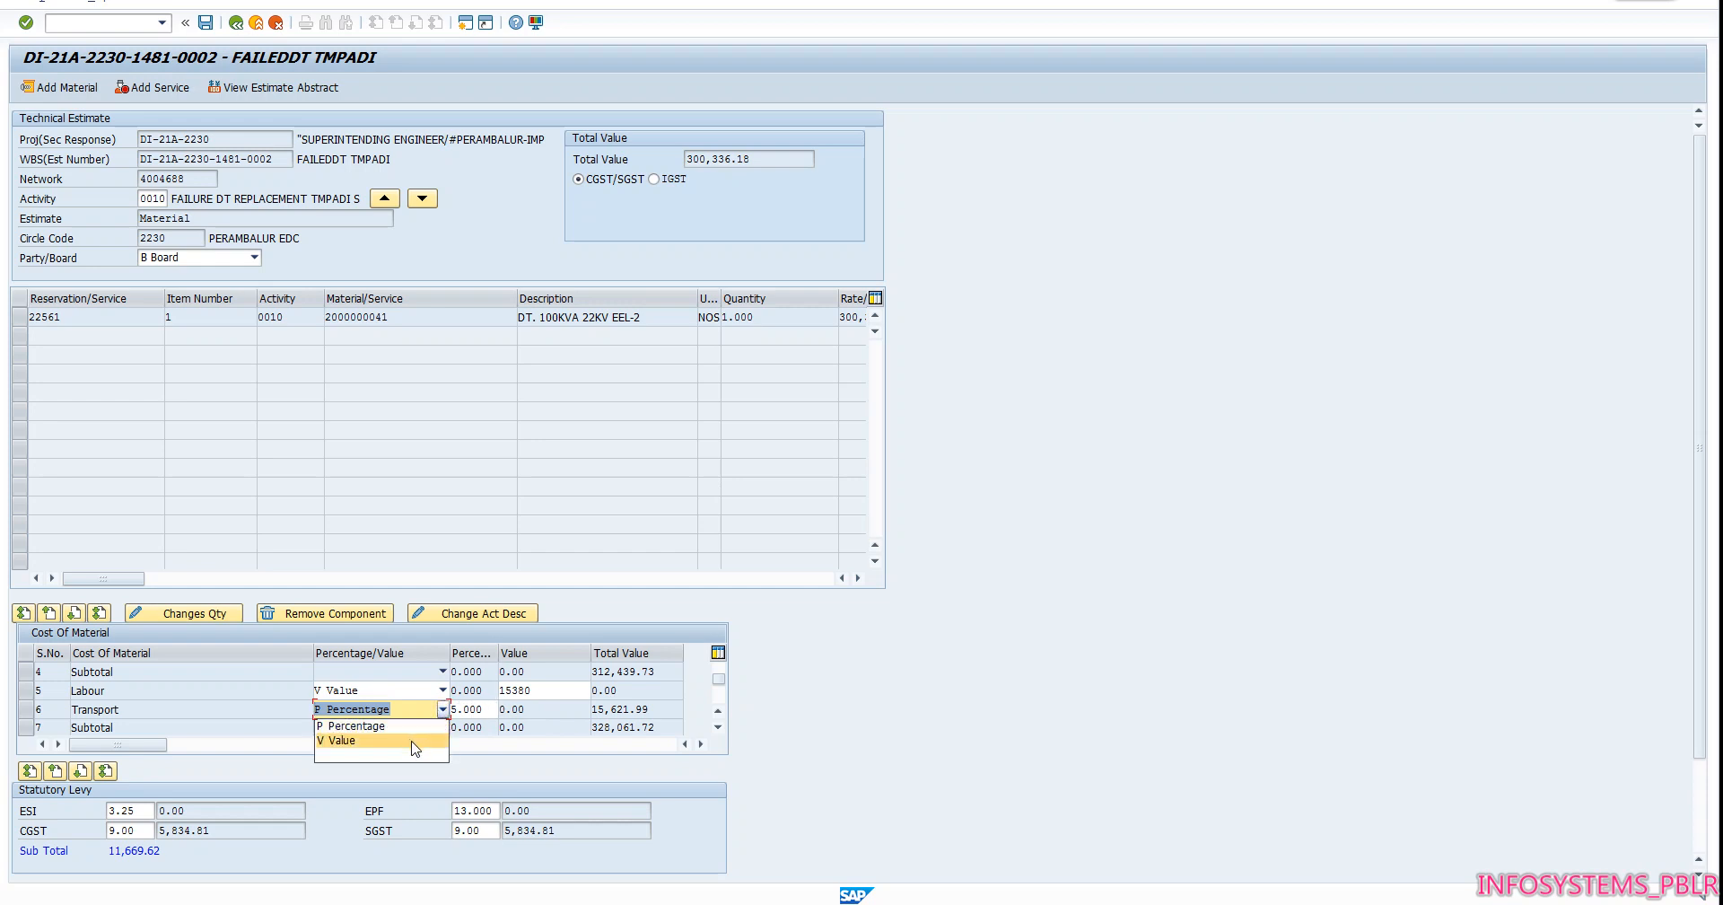
pyautogui.click(421, 745)
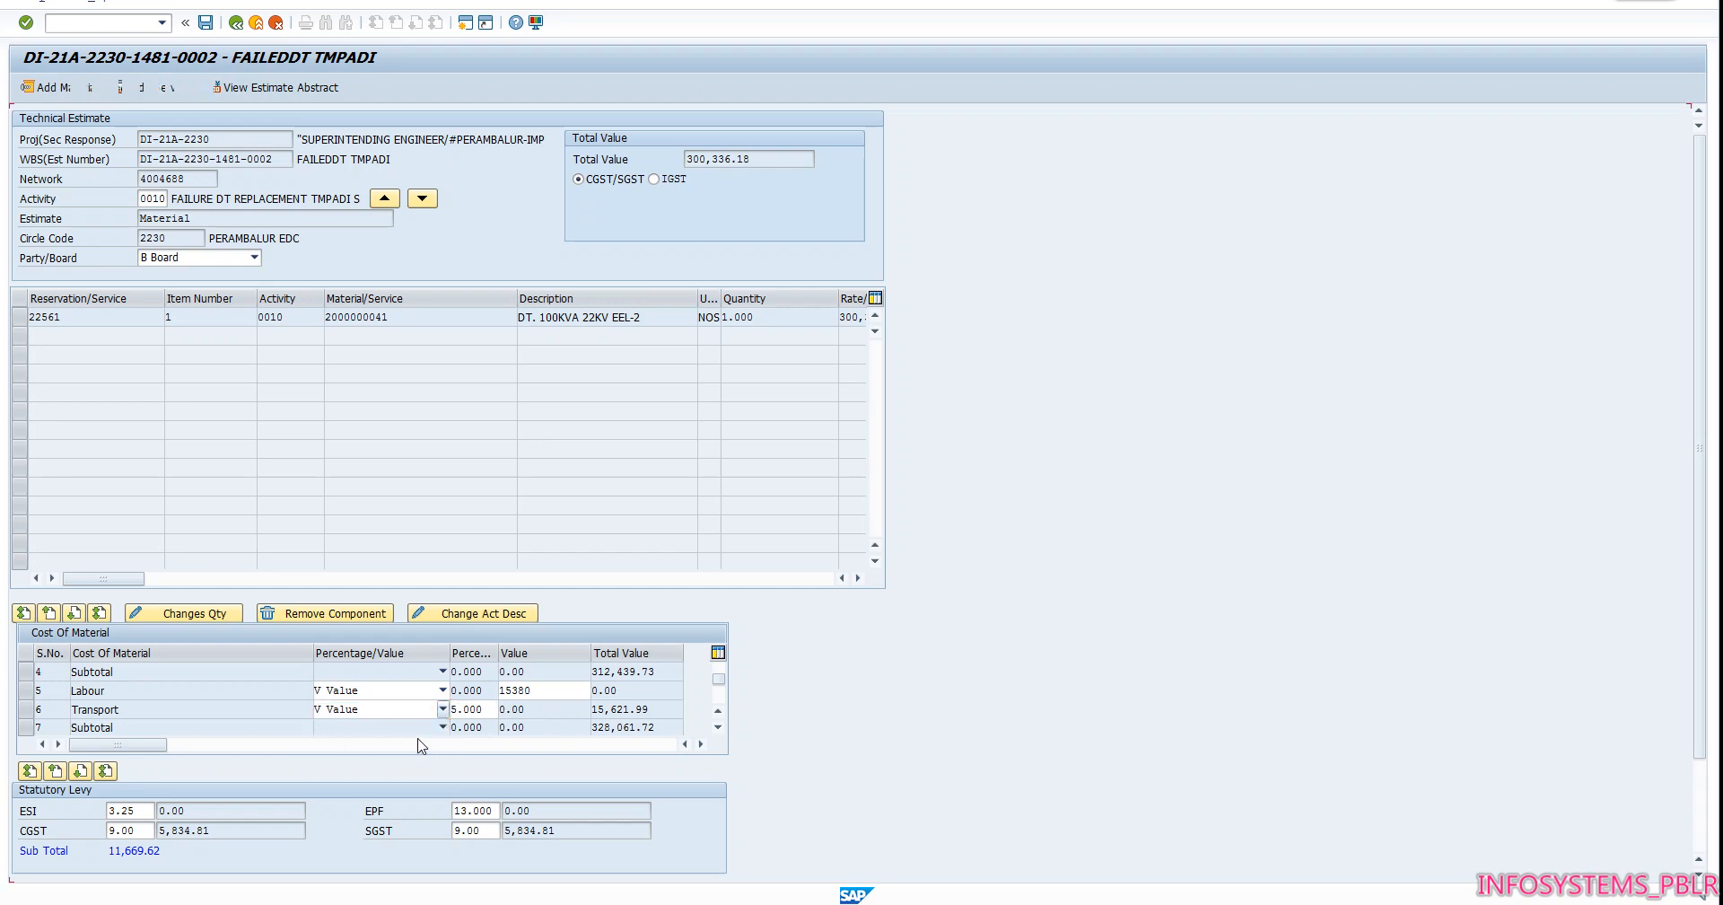
pyautogui.click(519, 709)
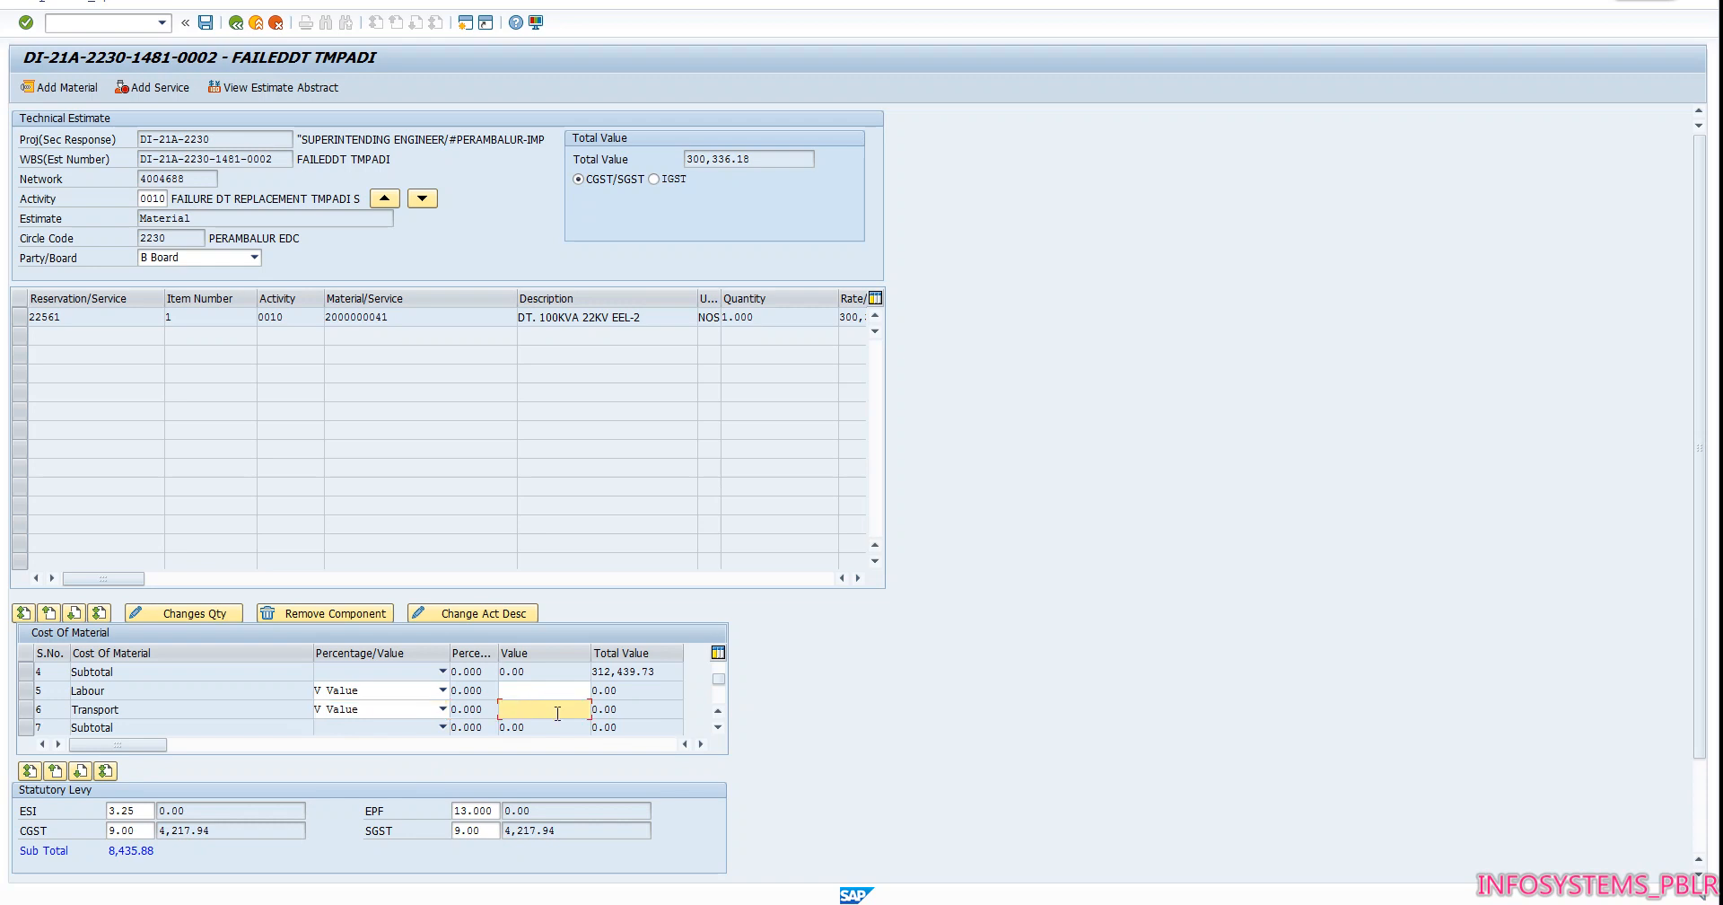
pyautogui.write('1')
# Enter the labour value again as 15380 and recalculate the cost of material
pyautogui.click(557, 691)
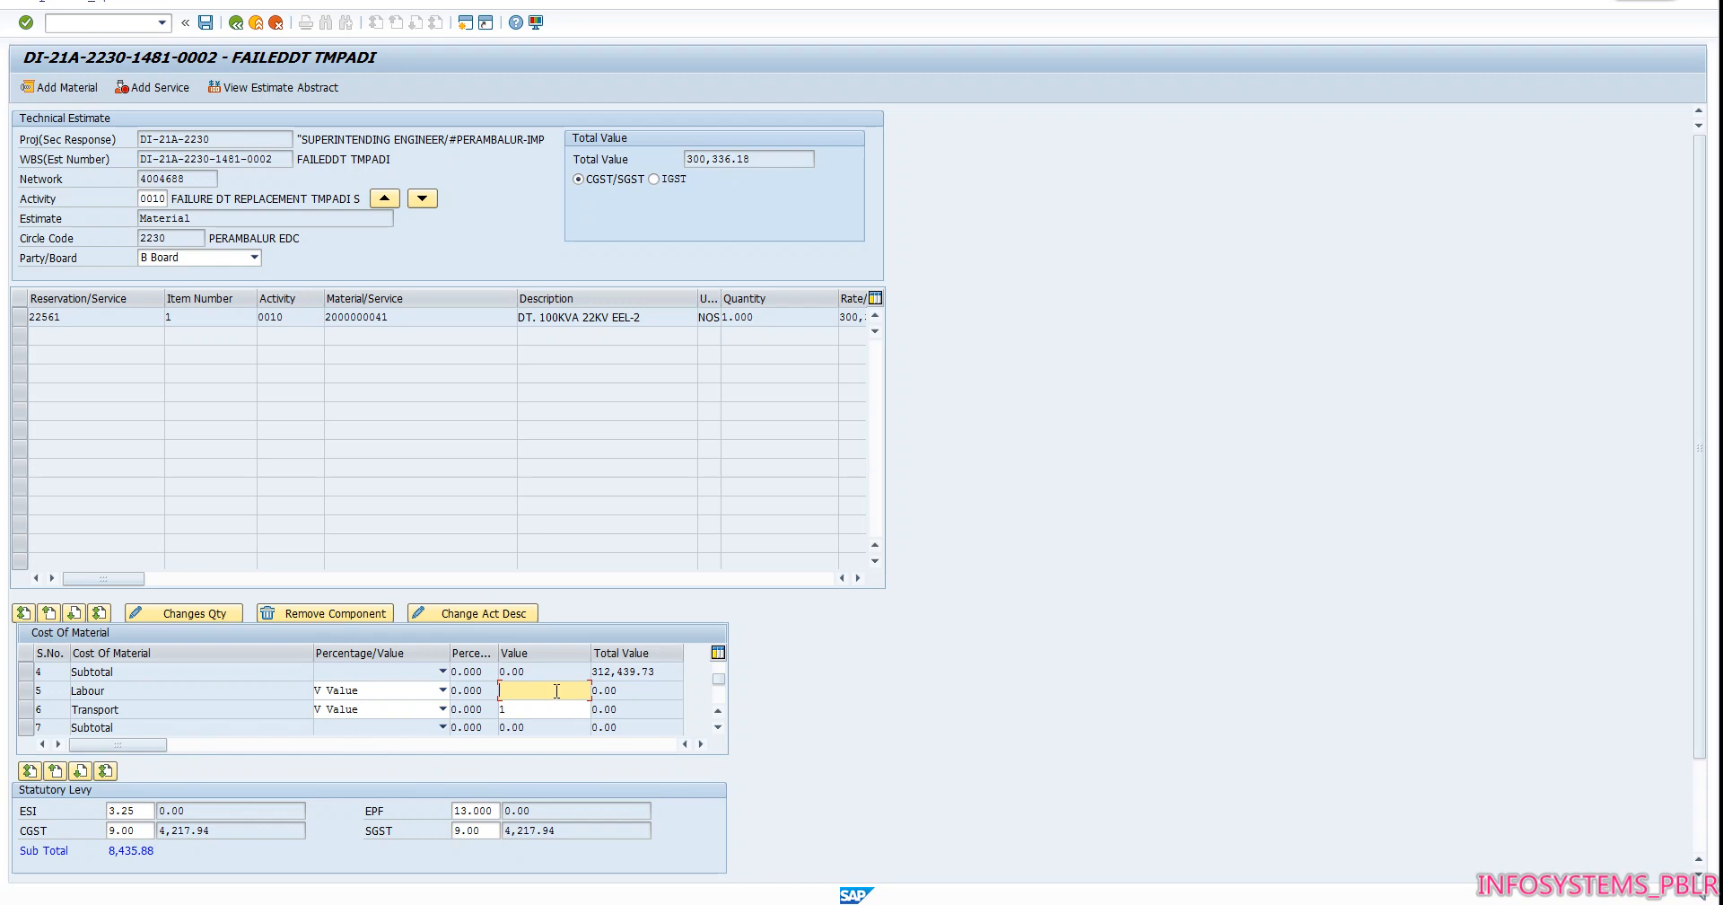
pyautogui.write('15380')
pyautogui.press('Tab')
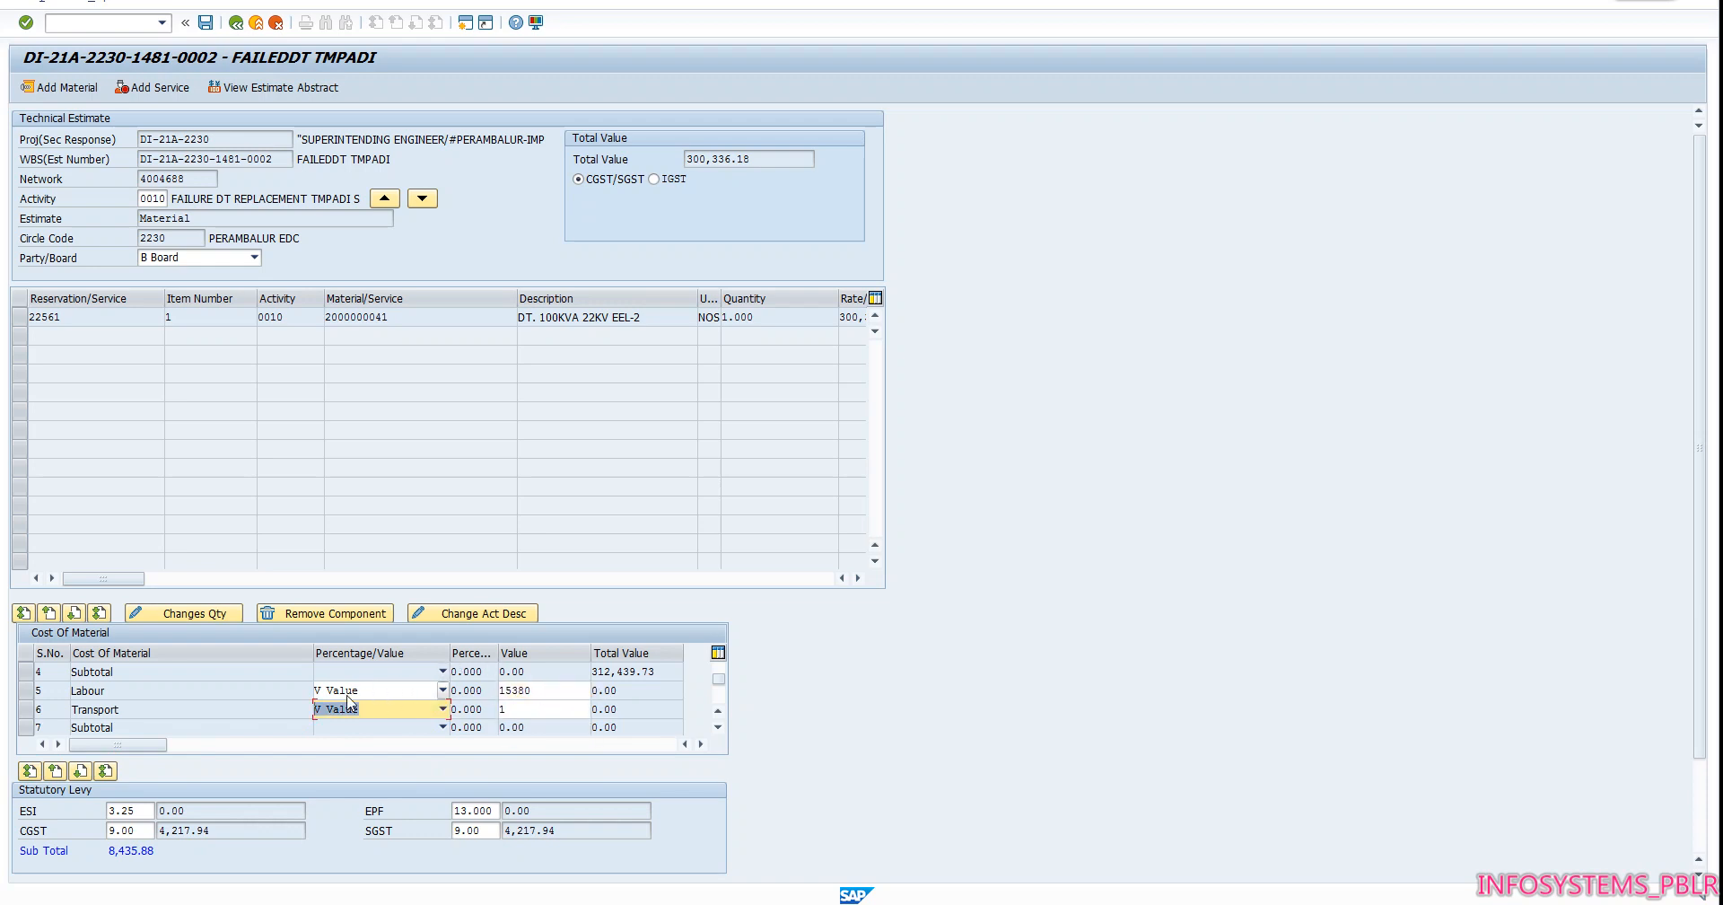
pyautogui.scroll(-1, 348, 704)
pyautogui.scroll(1, 342, 714)
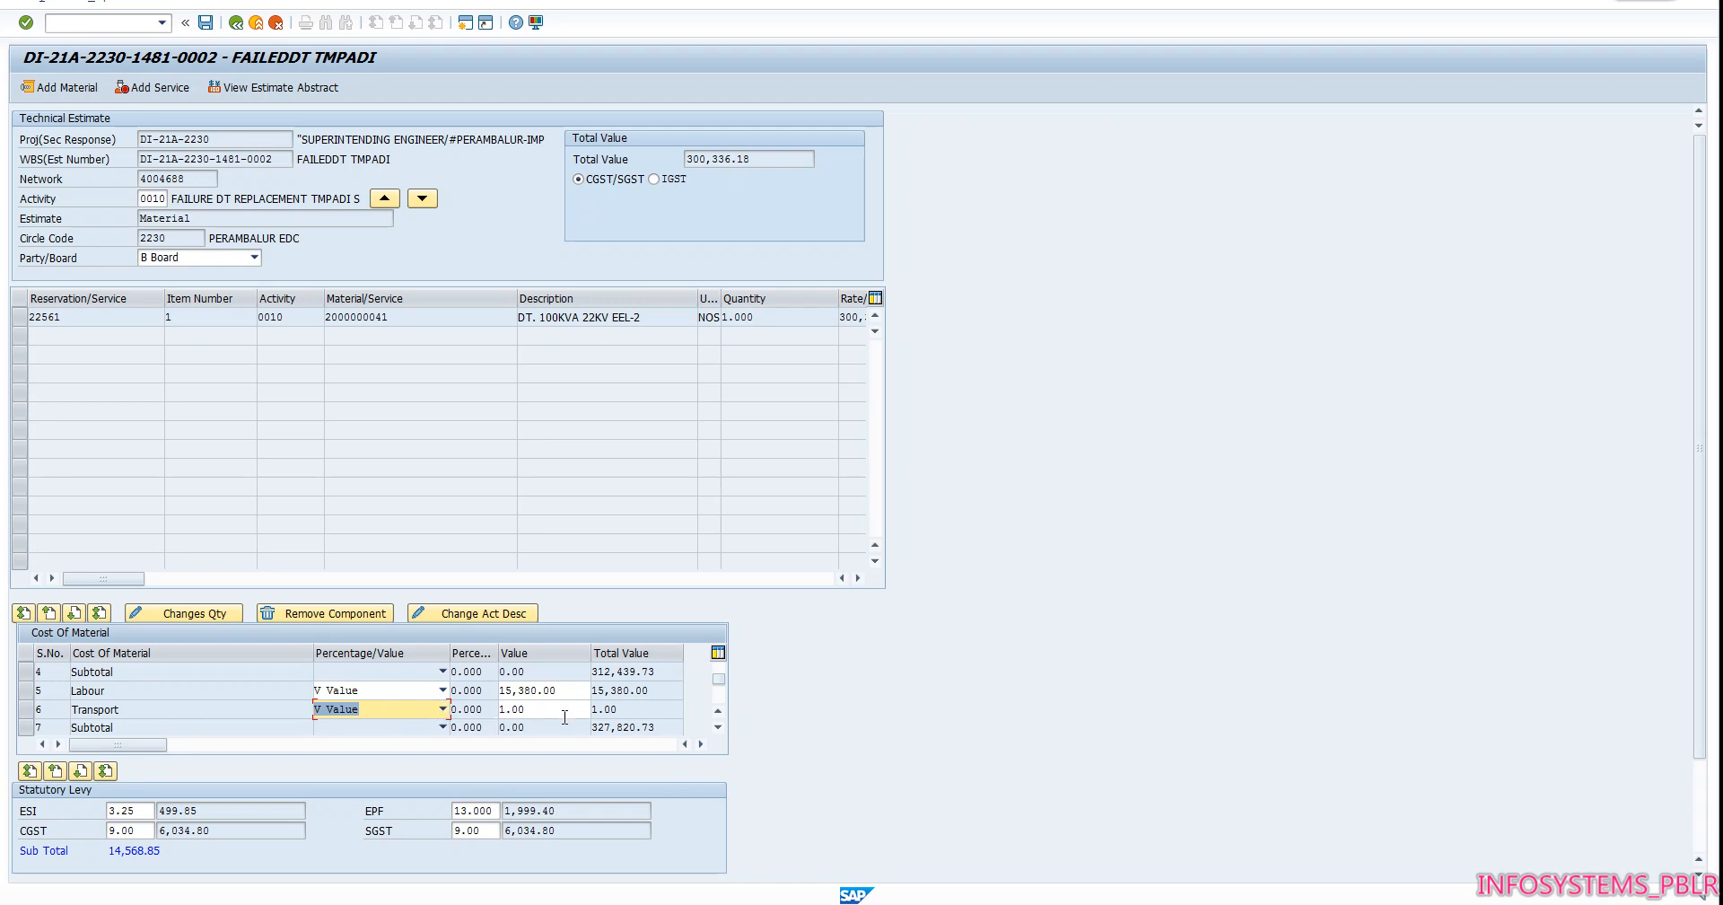
# Compare the establishment and supervision charges with the PDF estimate, return to SAP, and review the transformer's rate and total value
pyautogui.scroll(-1, 565, 716)
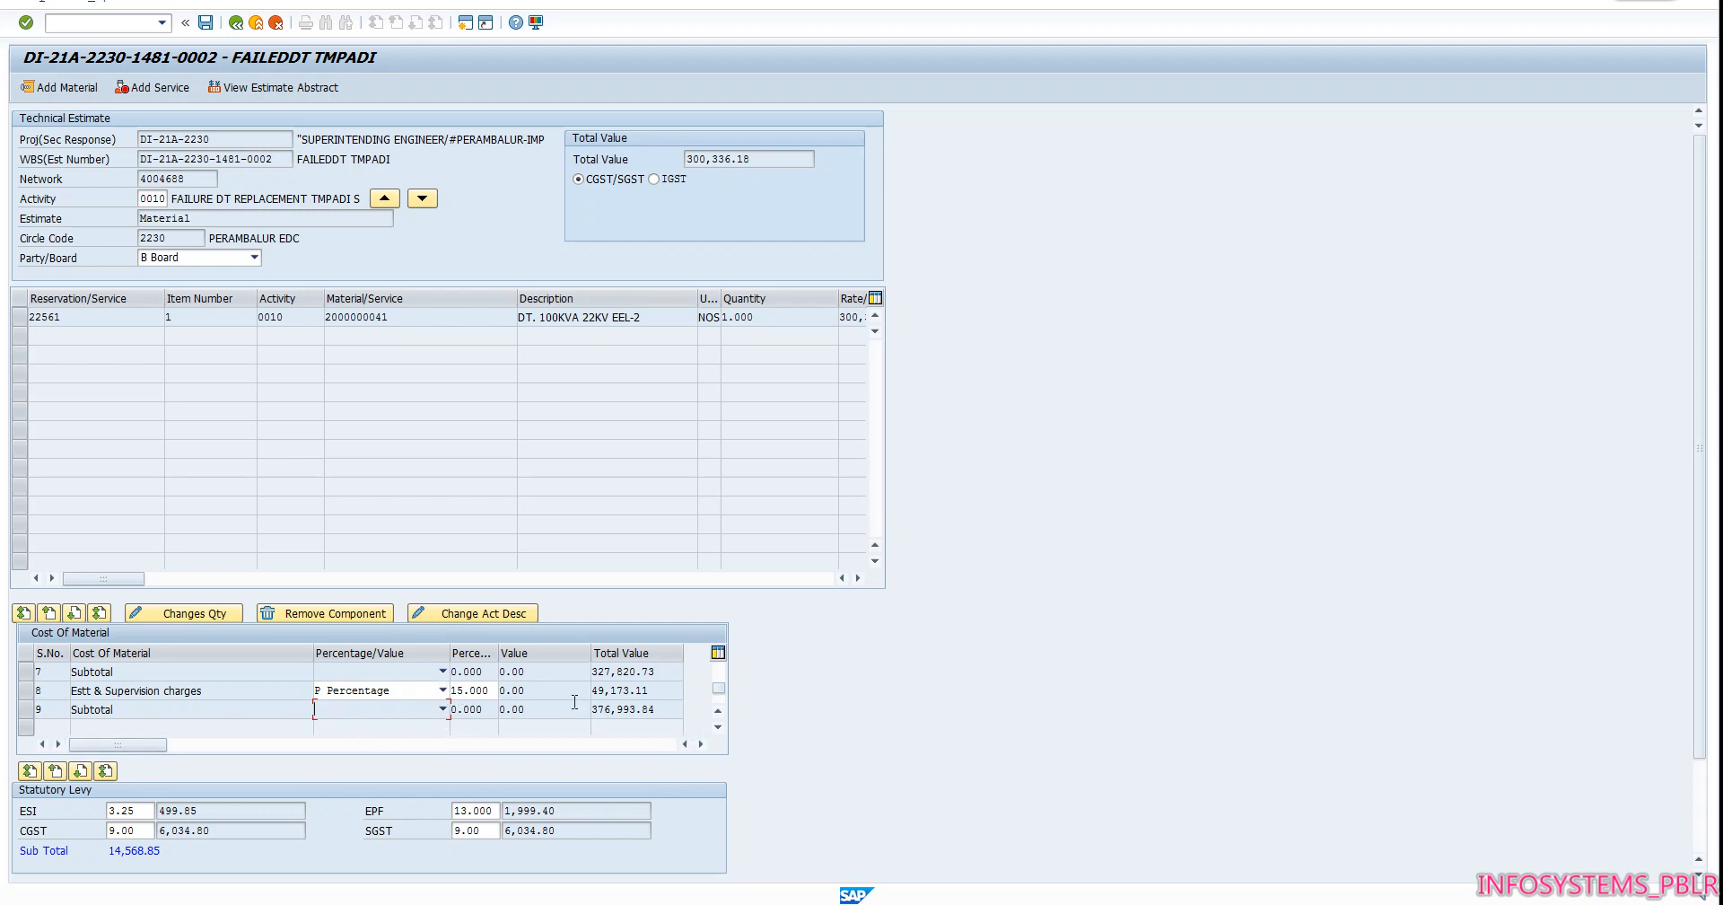
pyautogui.click(1629, 1)
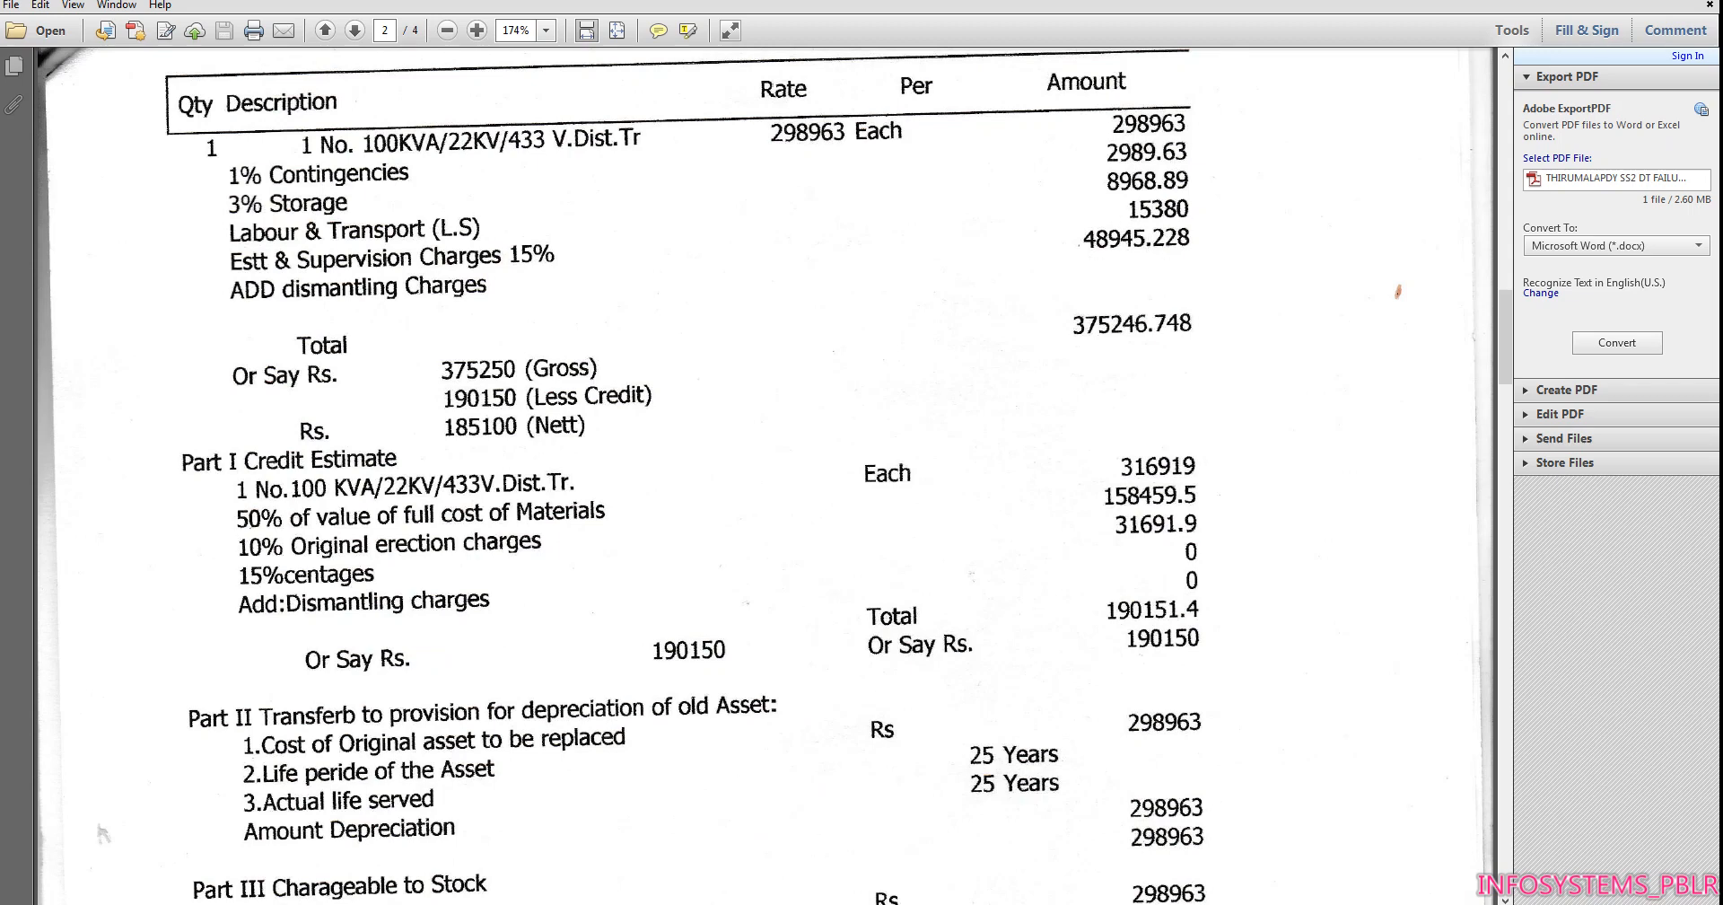
pyautogui.moveTo(634, 898)
pyautogui.click(633, 856)
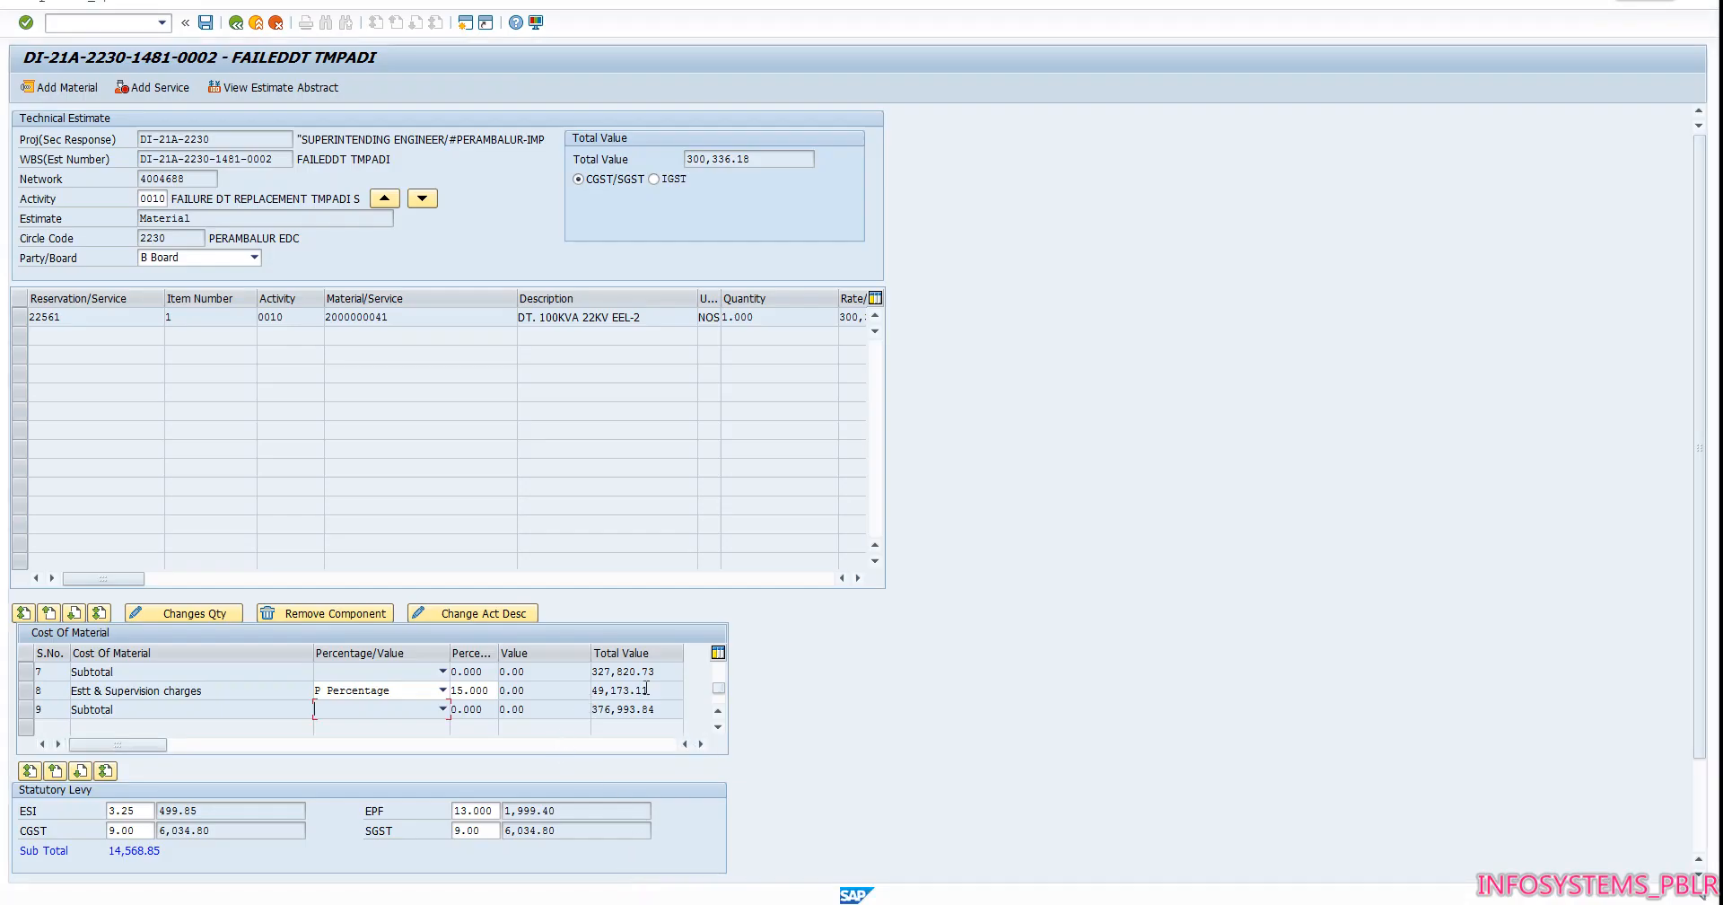
pyautogui.moveTo(124, 579); pyautogui.dragTo(388, 563)
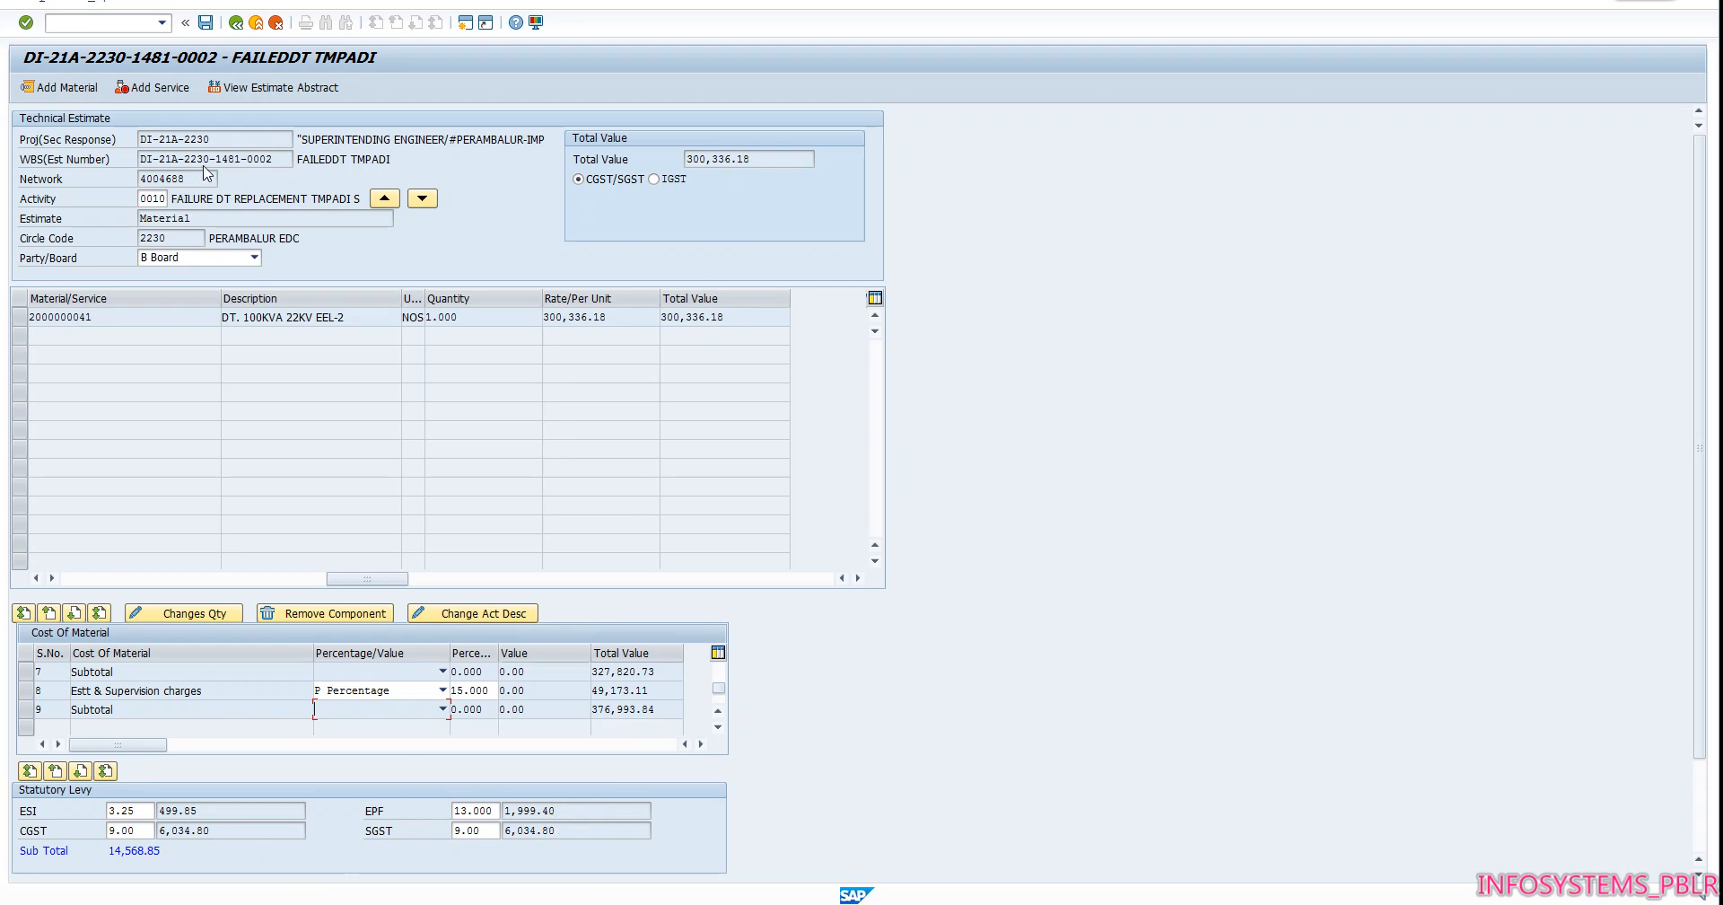
# Save the technical estimate and open its estimate abstract
pyautogui.click(205, 22)
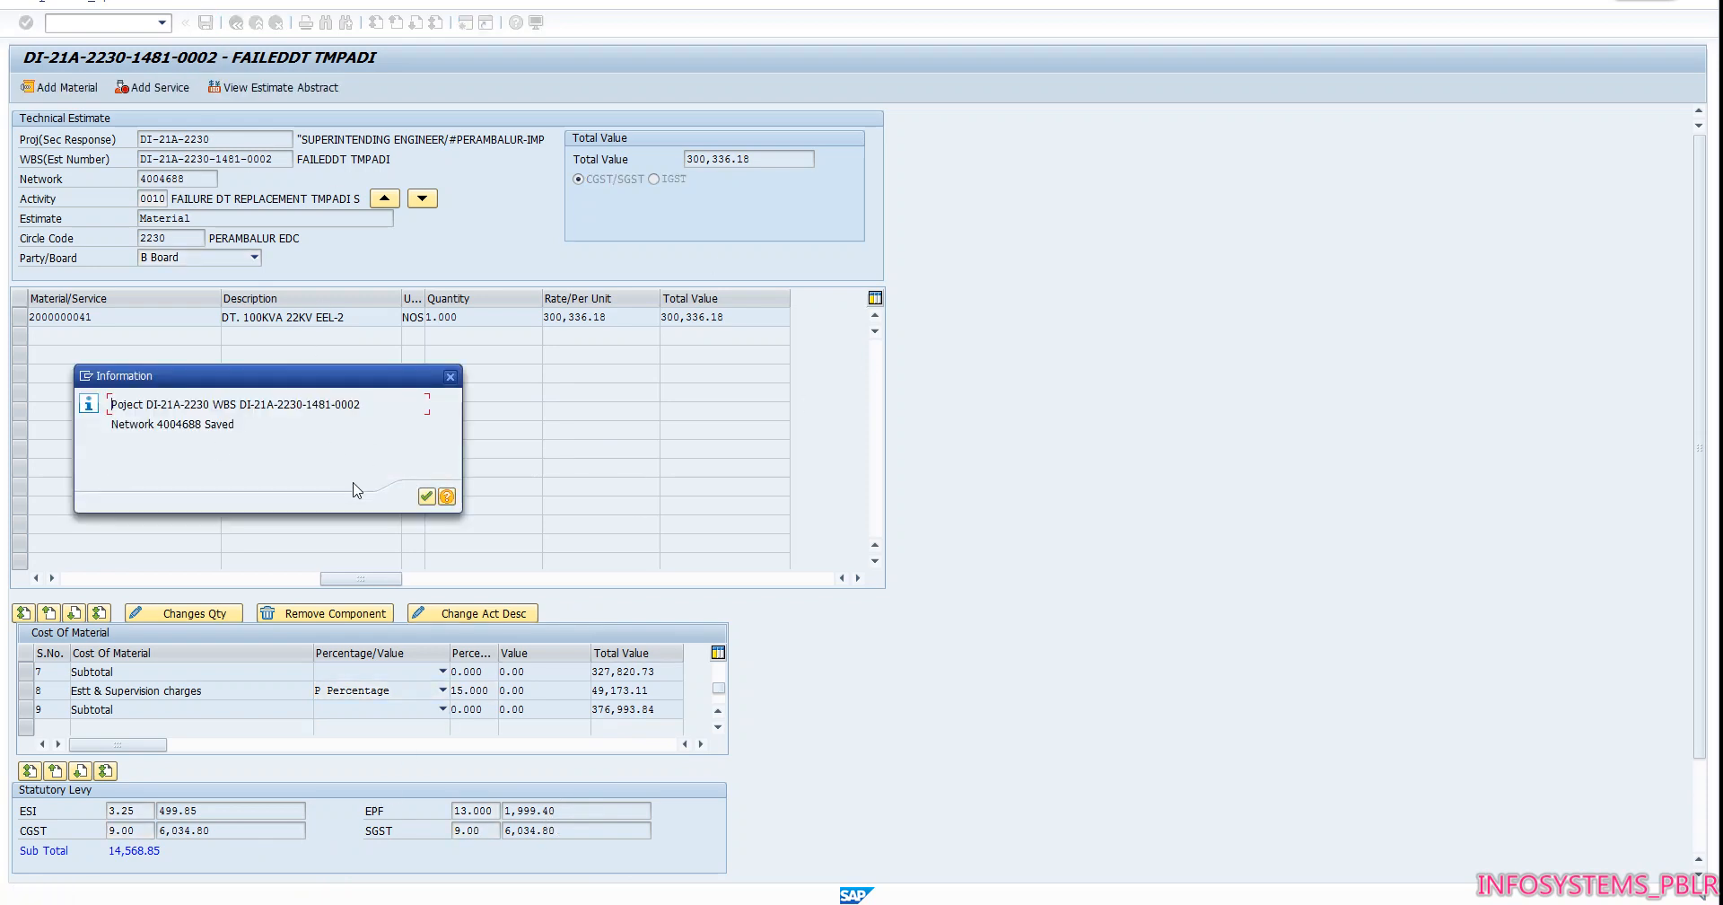
pyautogui.click(426, 498)
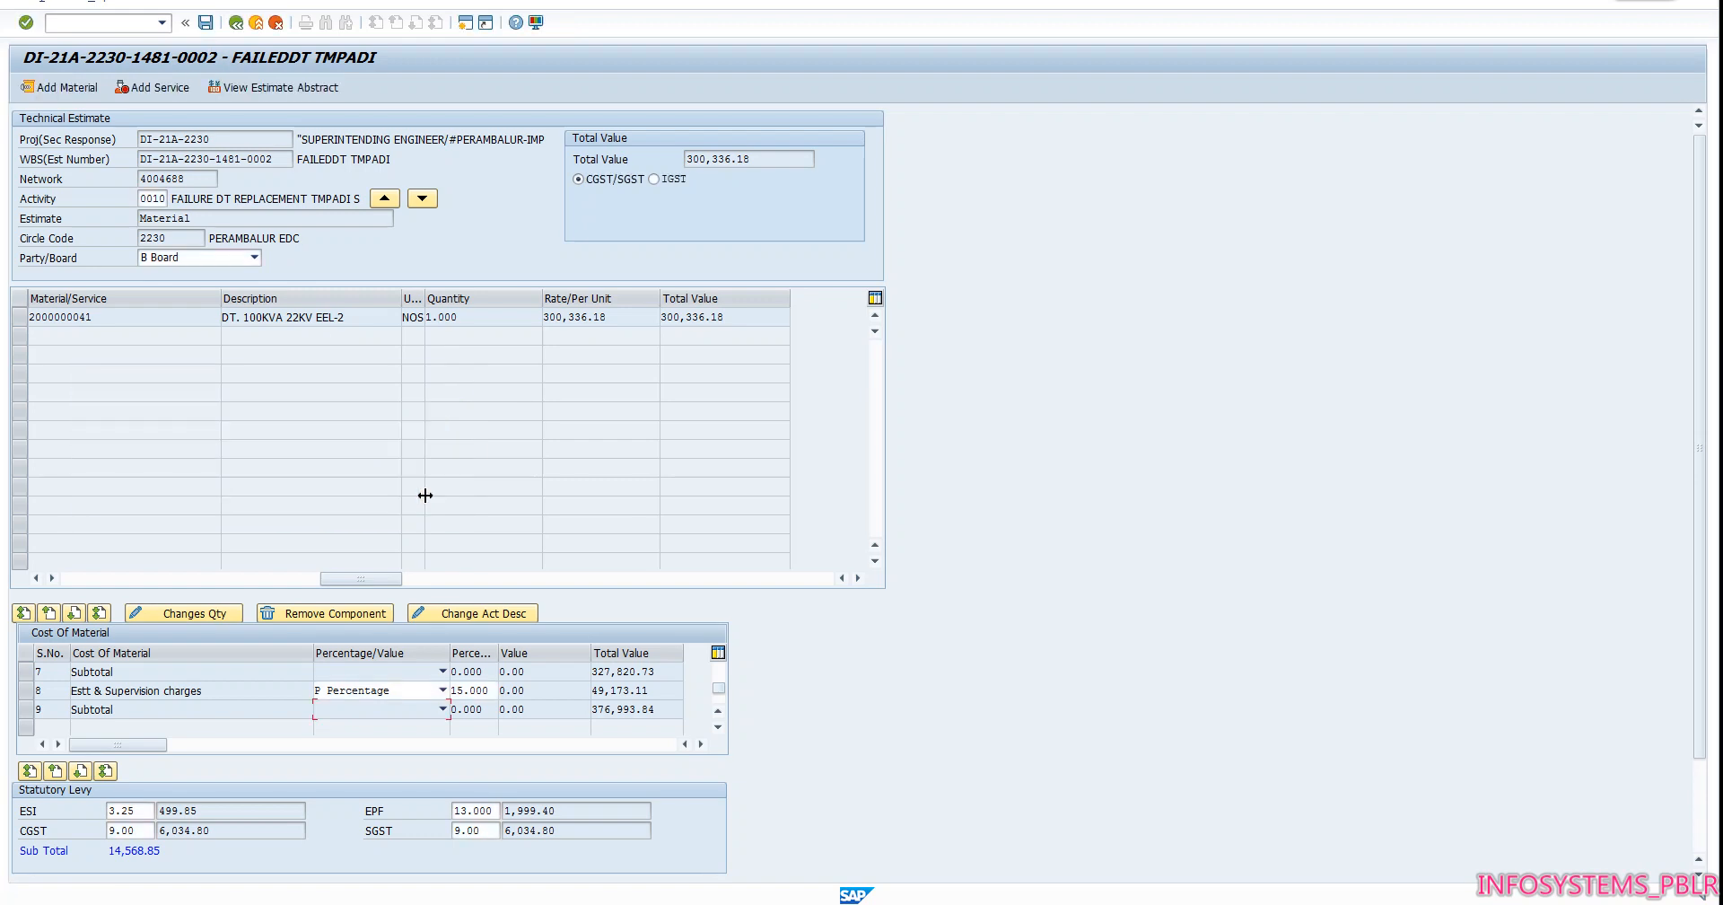
pyautogui.click(263, 94)
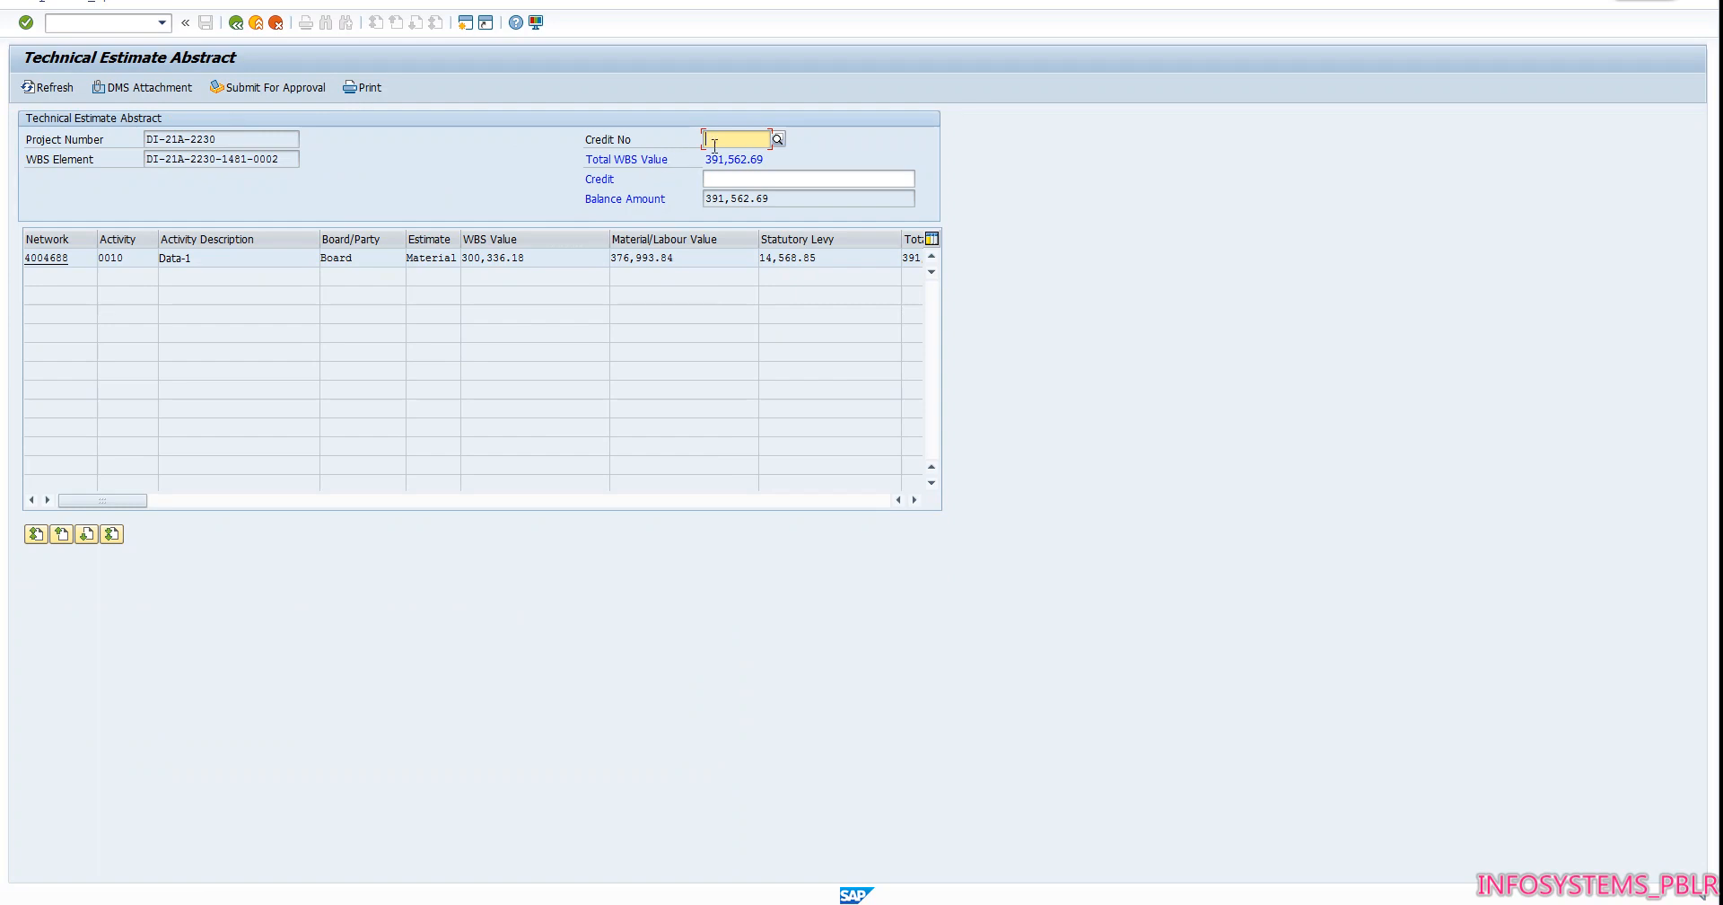
# Enter credit number 22237, look up the devolution value in the Excel requirement sheet, and enter 190150 as the credit in SAP
pyautogui.write('232')
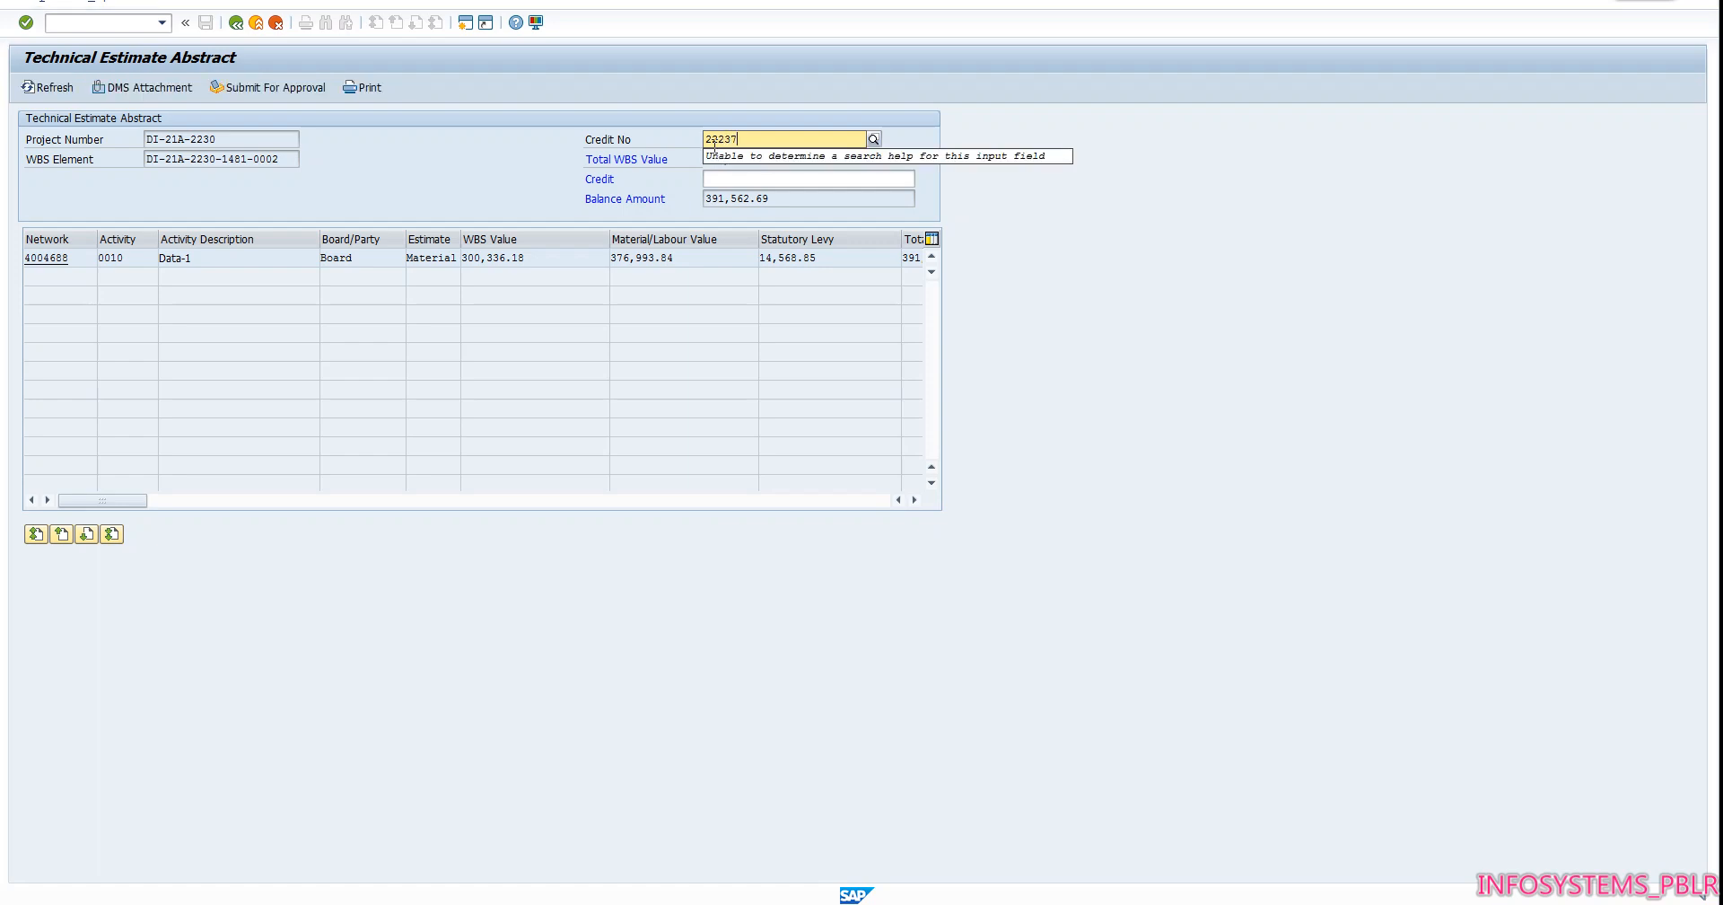
pyautogui.press('Return')
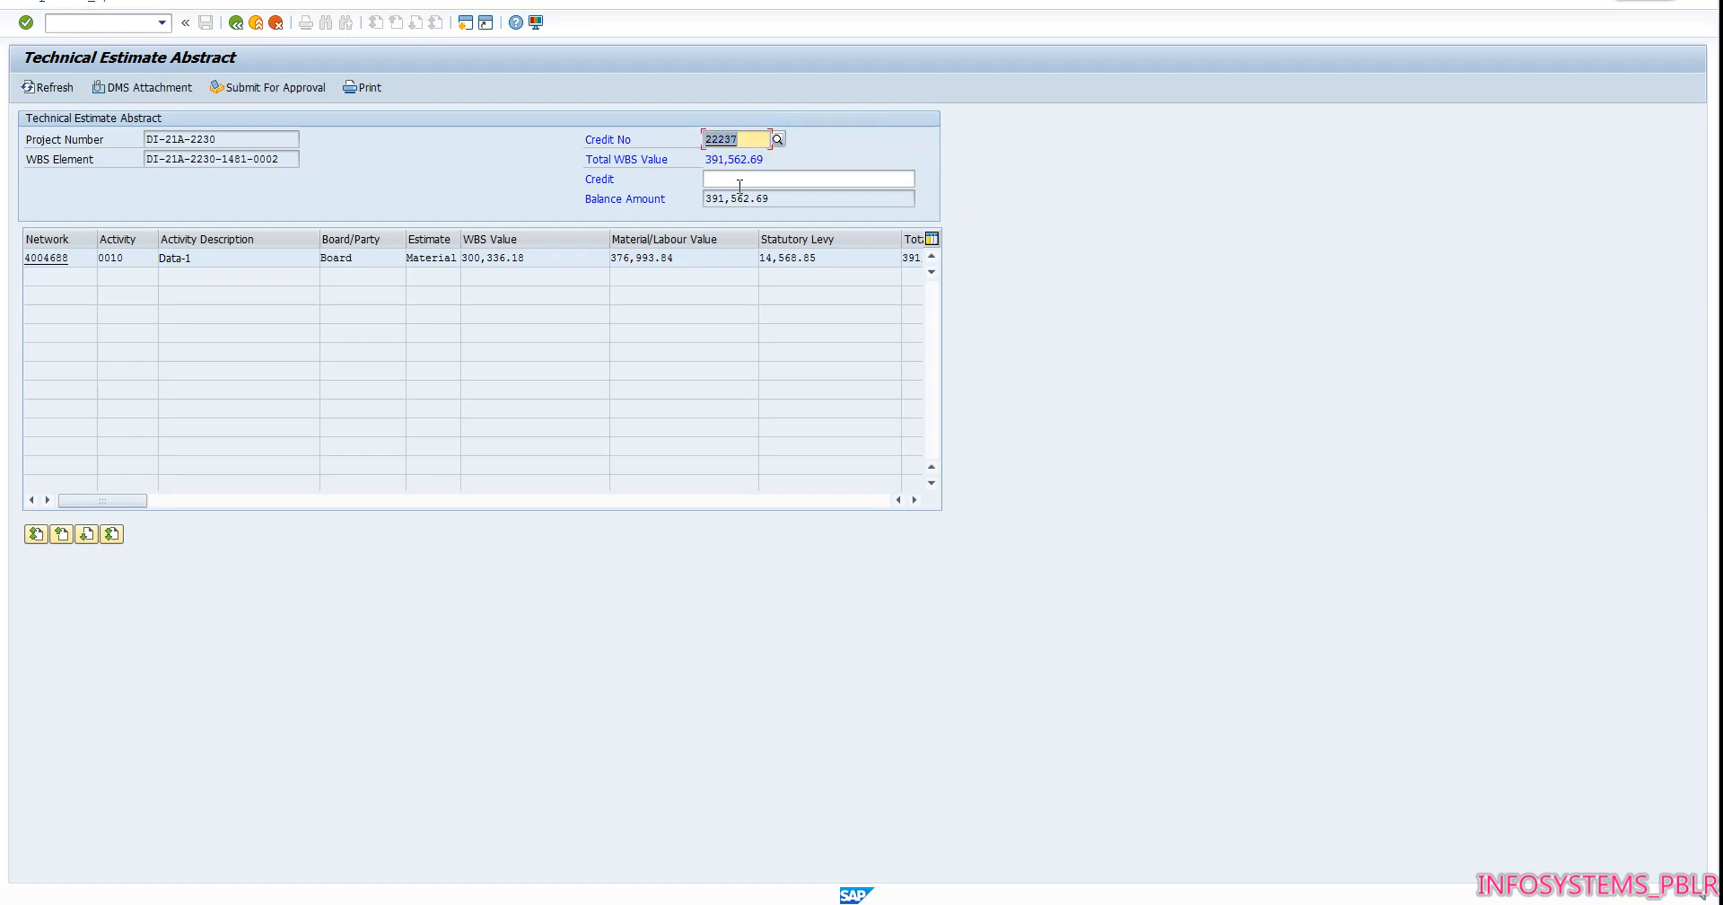
pyautogui.click(740, 186)
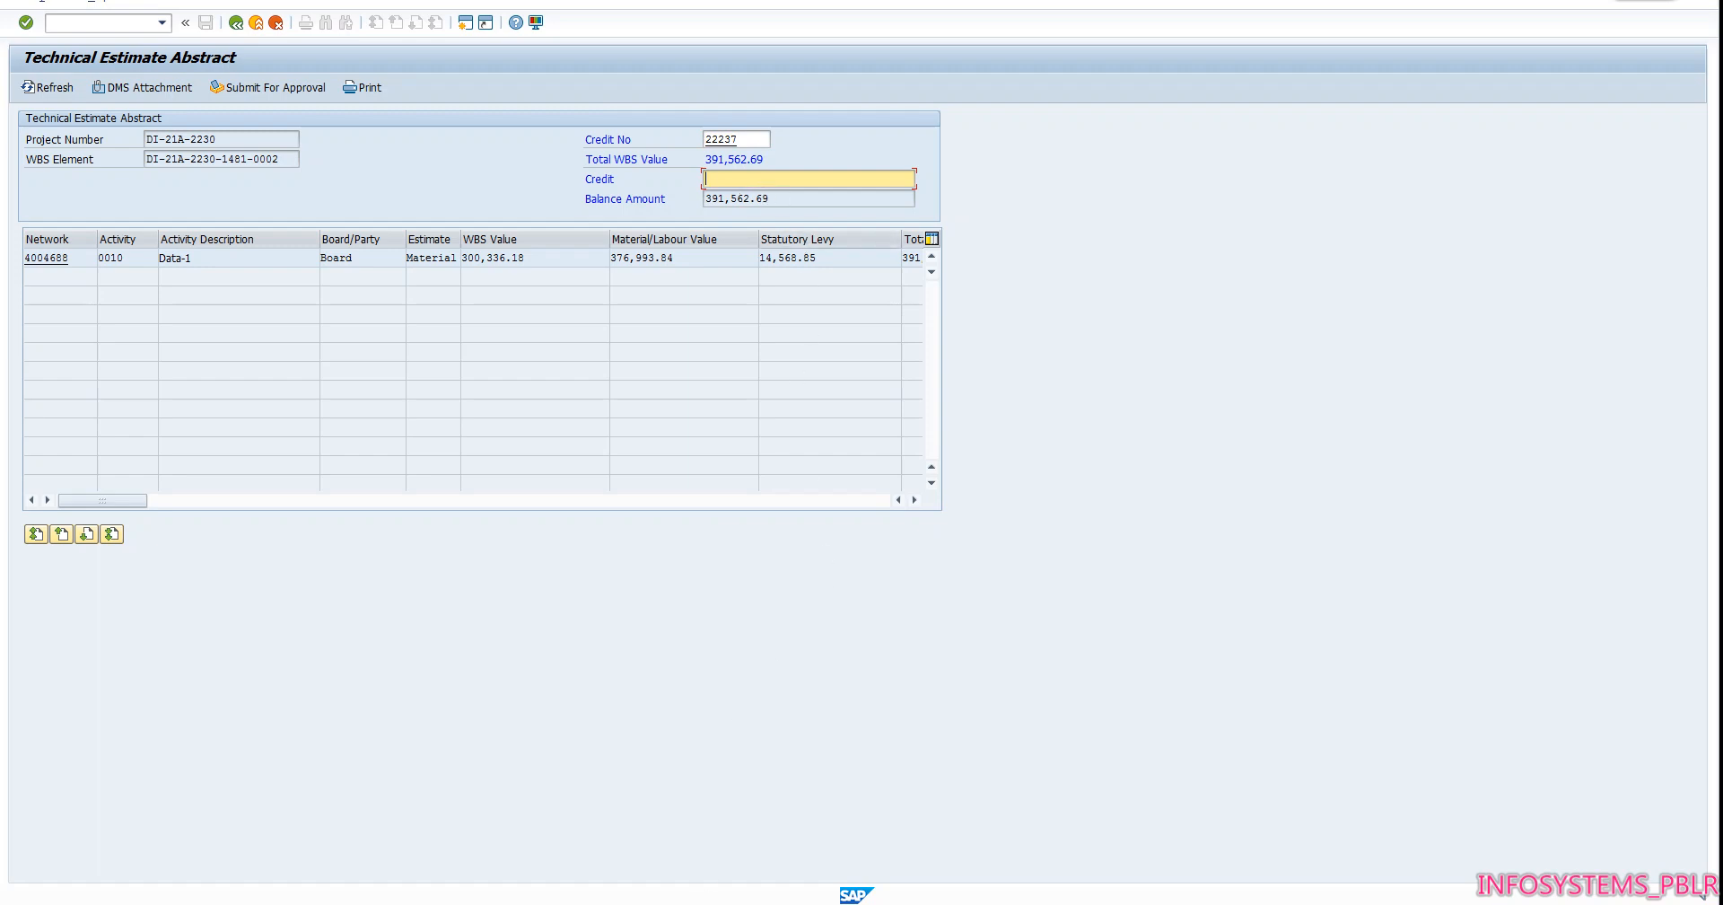
pyautogui.click(719, 904)
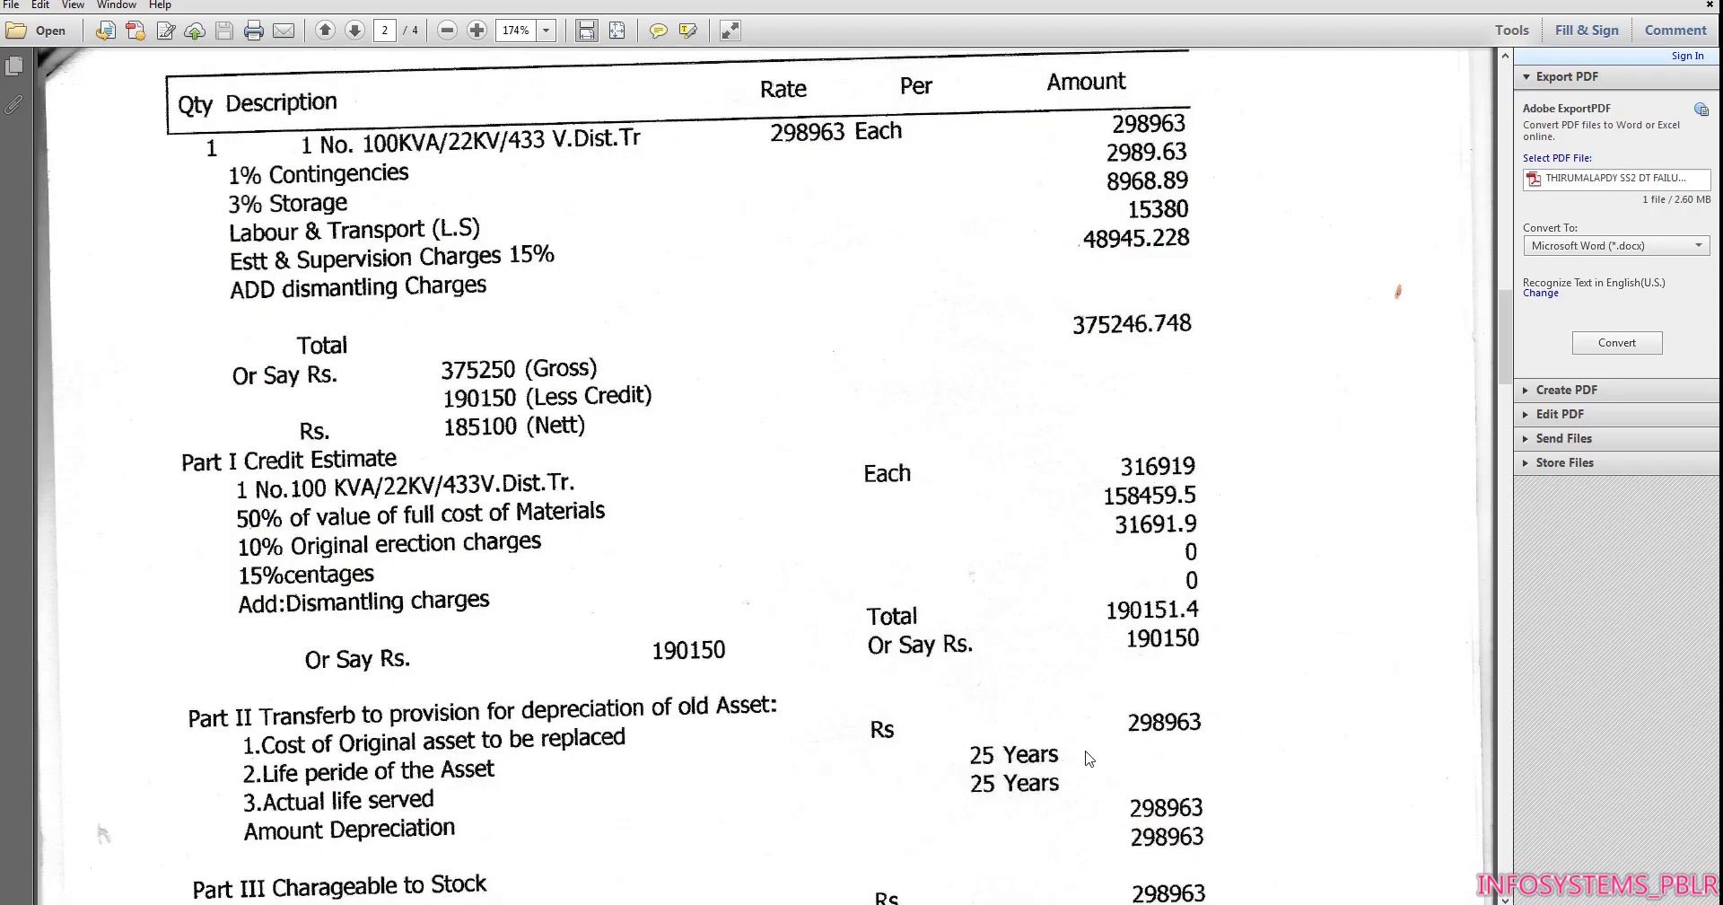
pyautogui.click(646, 904)
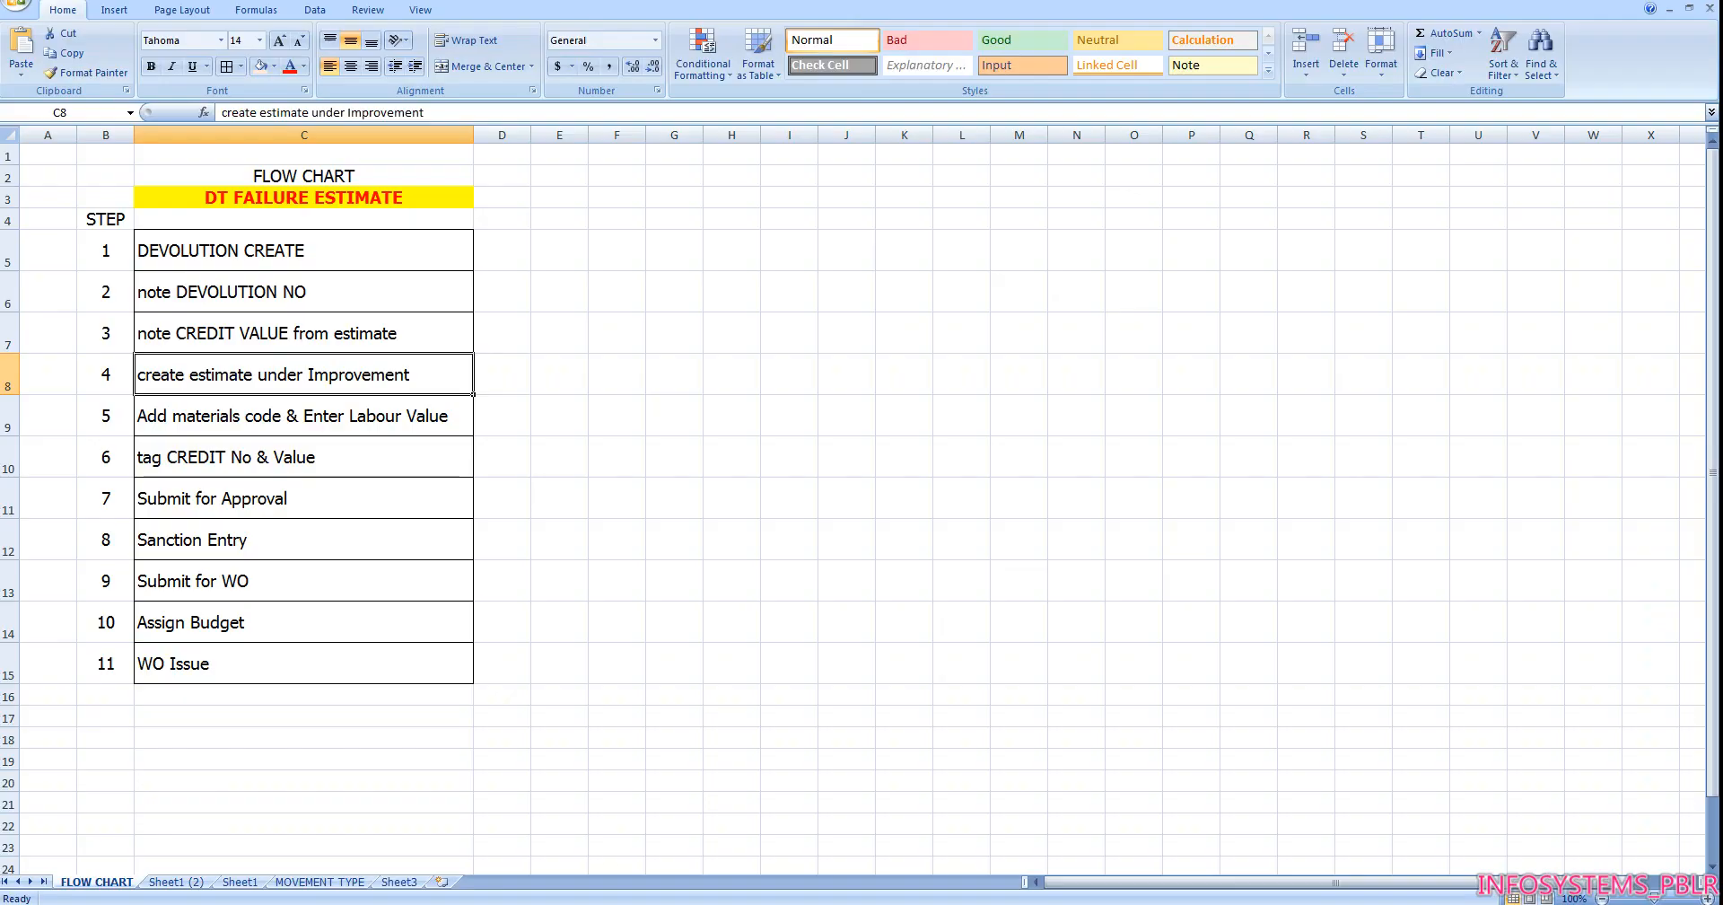
pyautogui.click(176, 881)
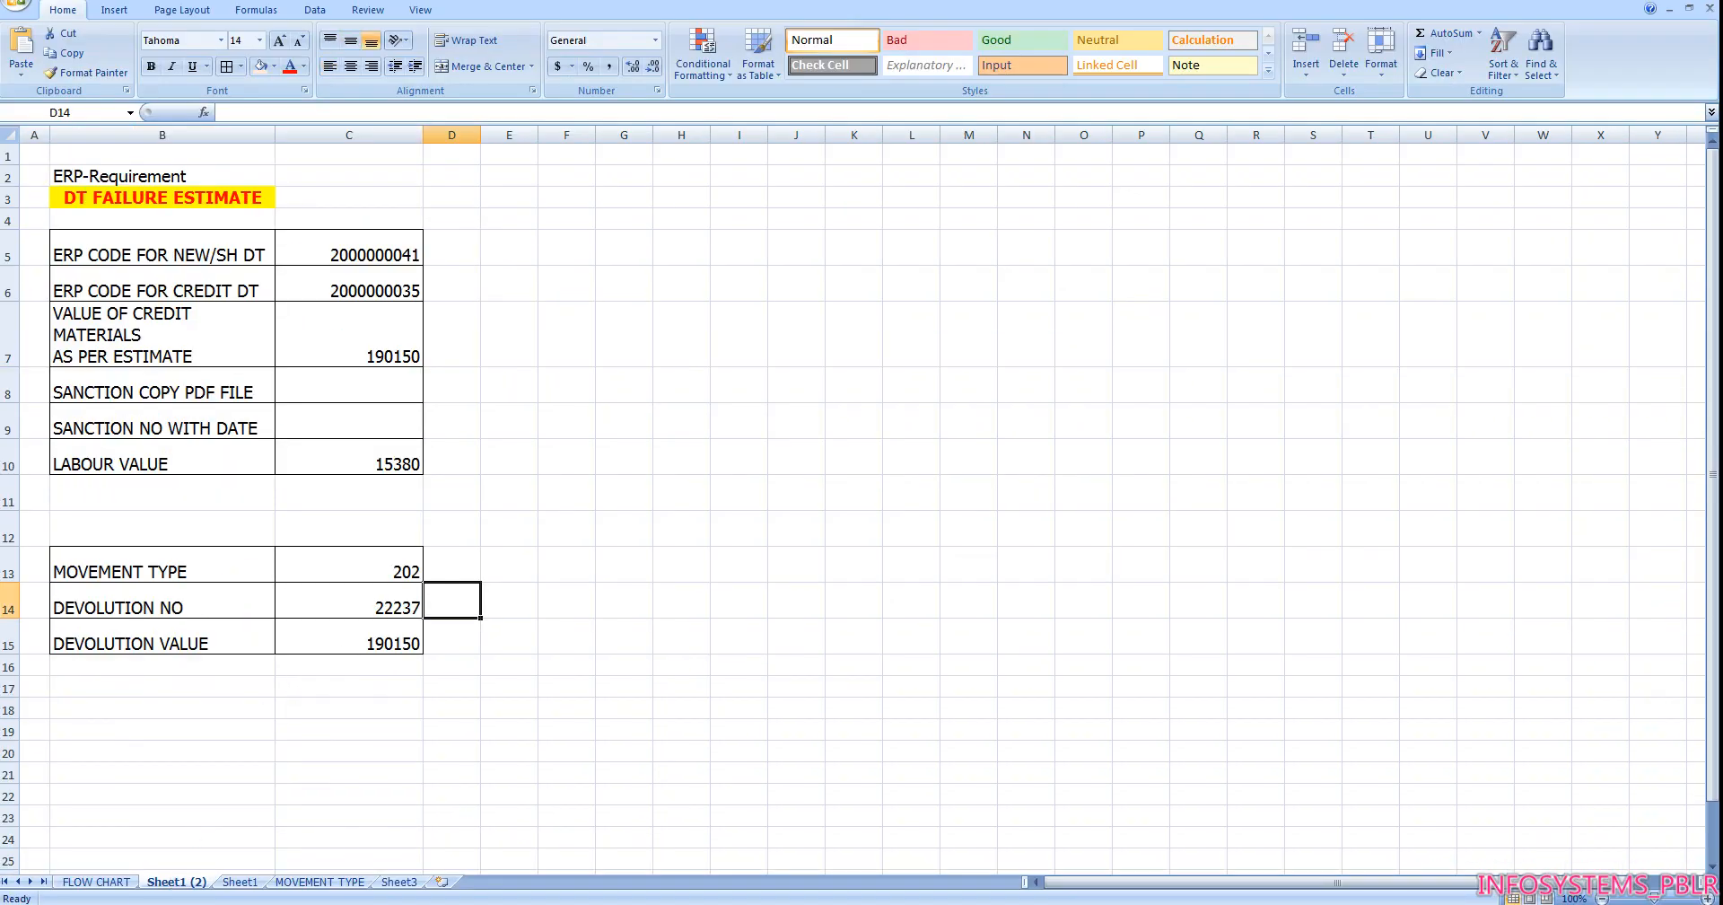
pyautogui.click(673, 826)
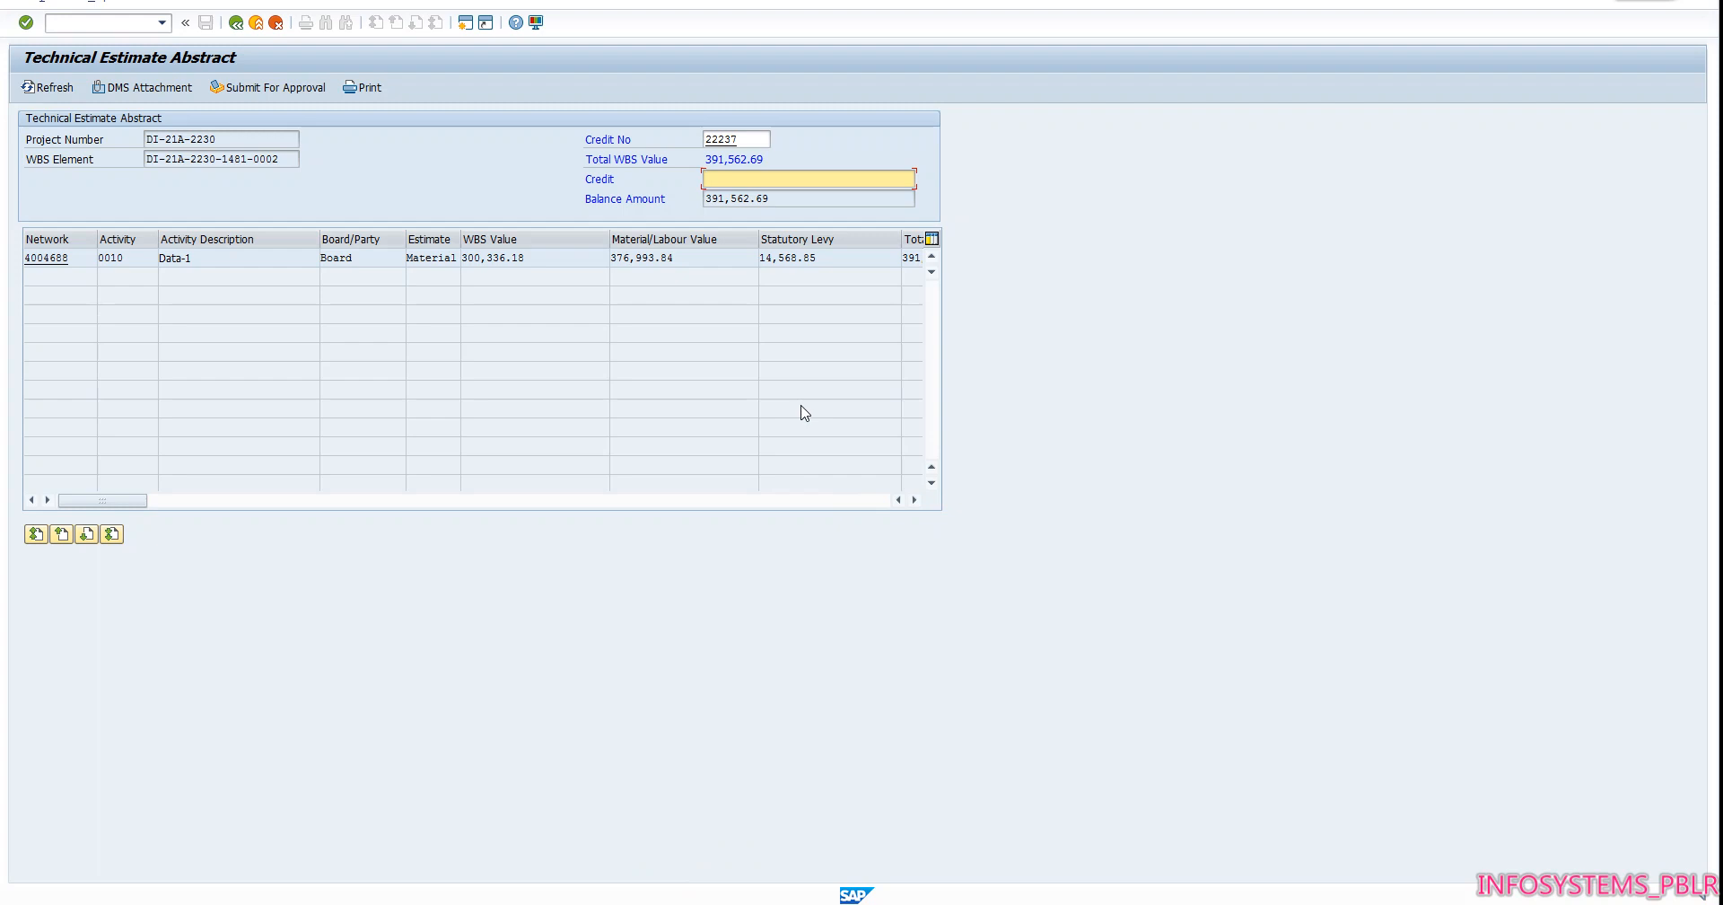
pyautogui.write('190150')
pyautogui.press('Return')
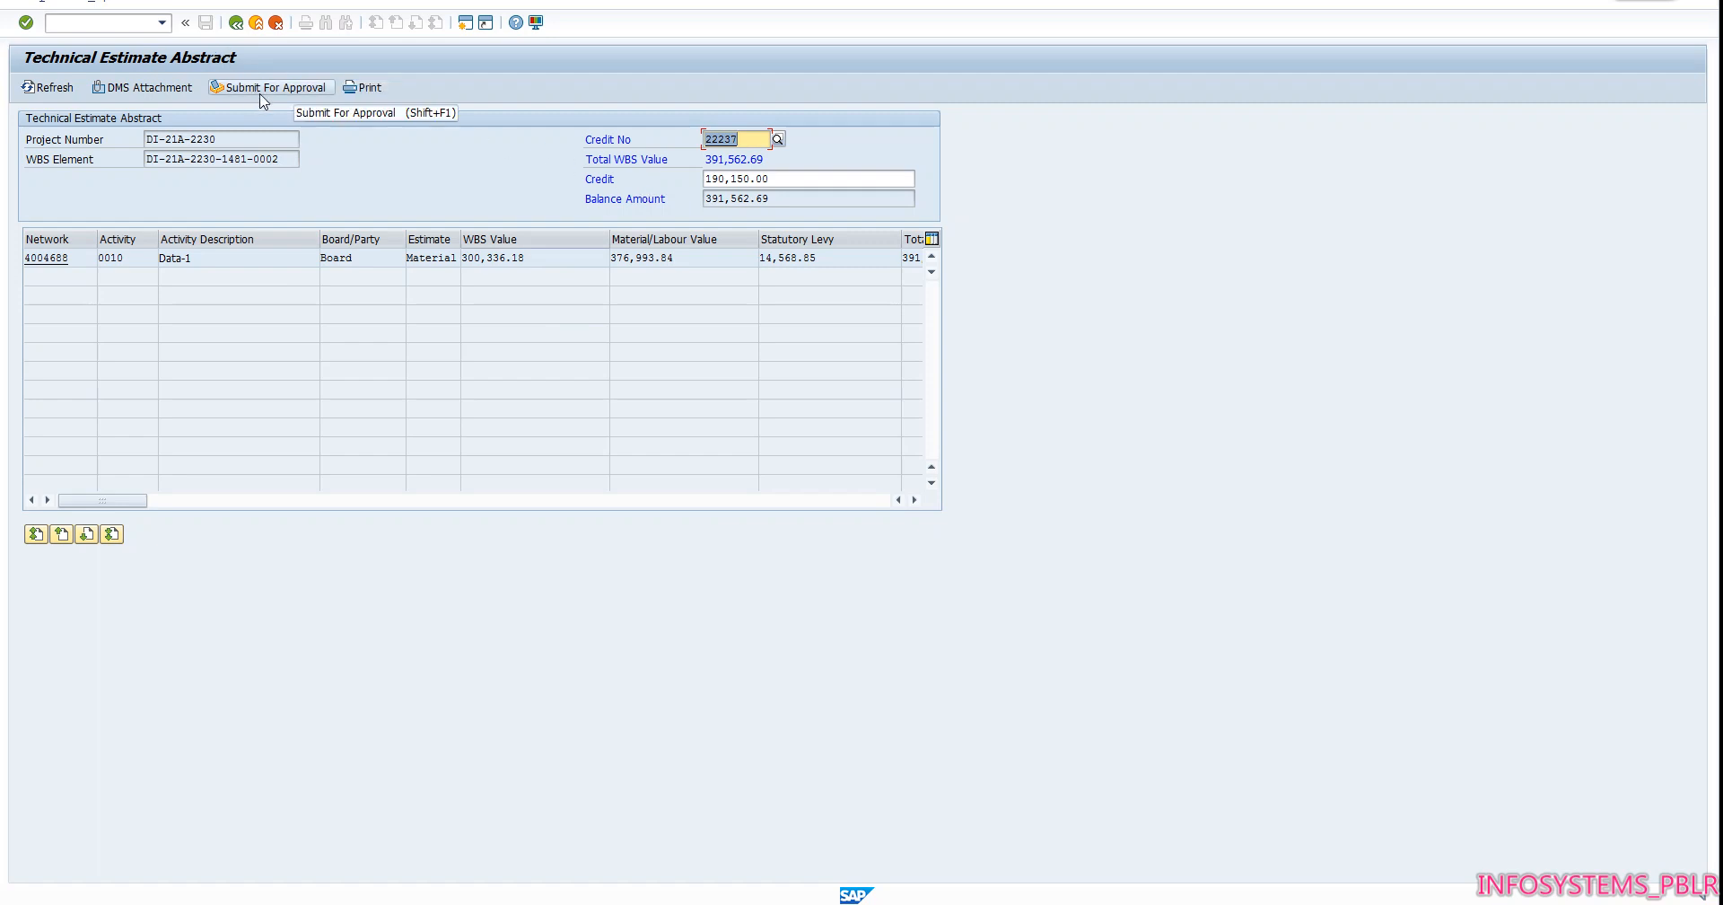
# Check the credit entries and submit the technical estimate for approval
pyautogui.click(808, 179)
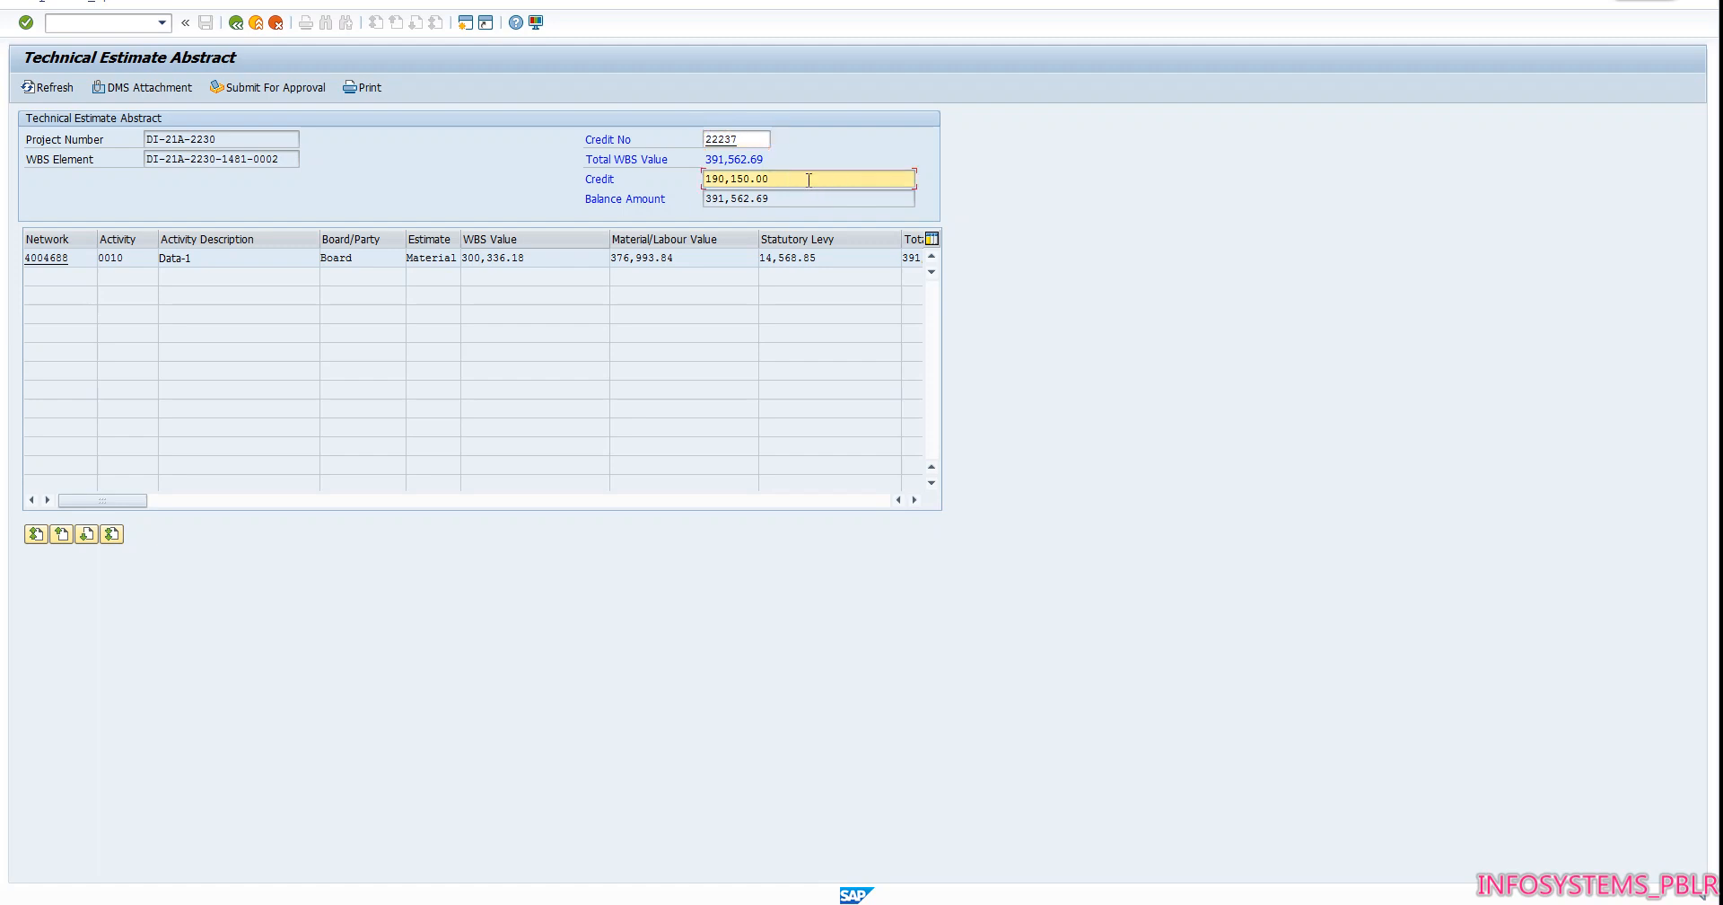
pyautogui.hotkey('shift', 'Tab')
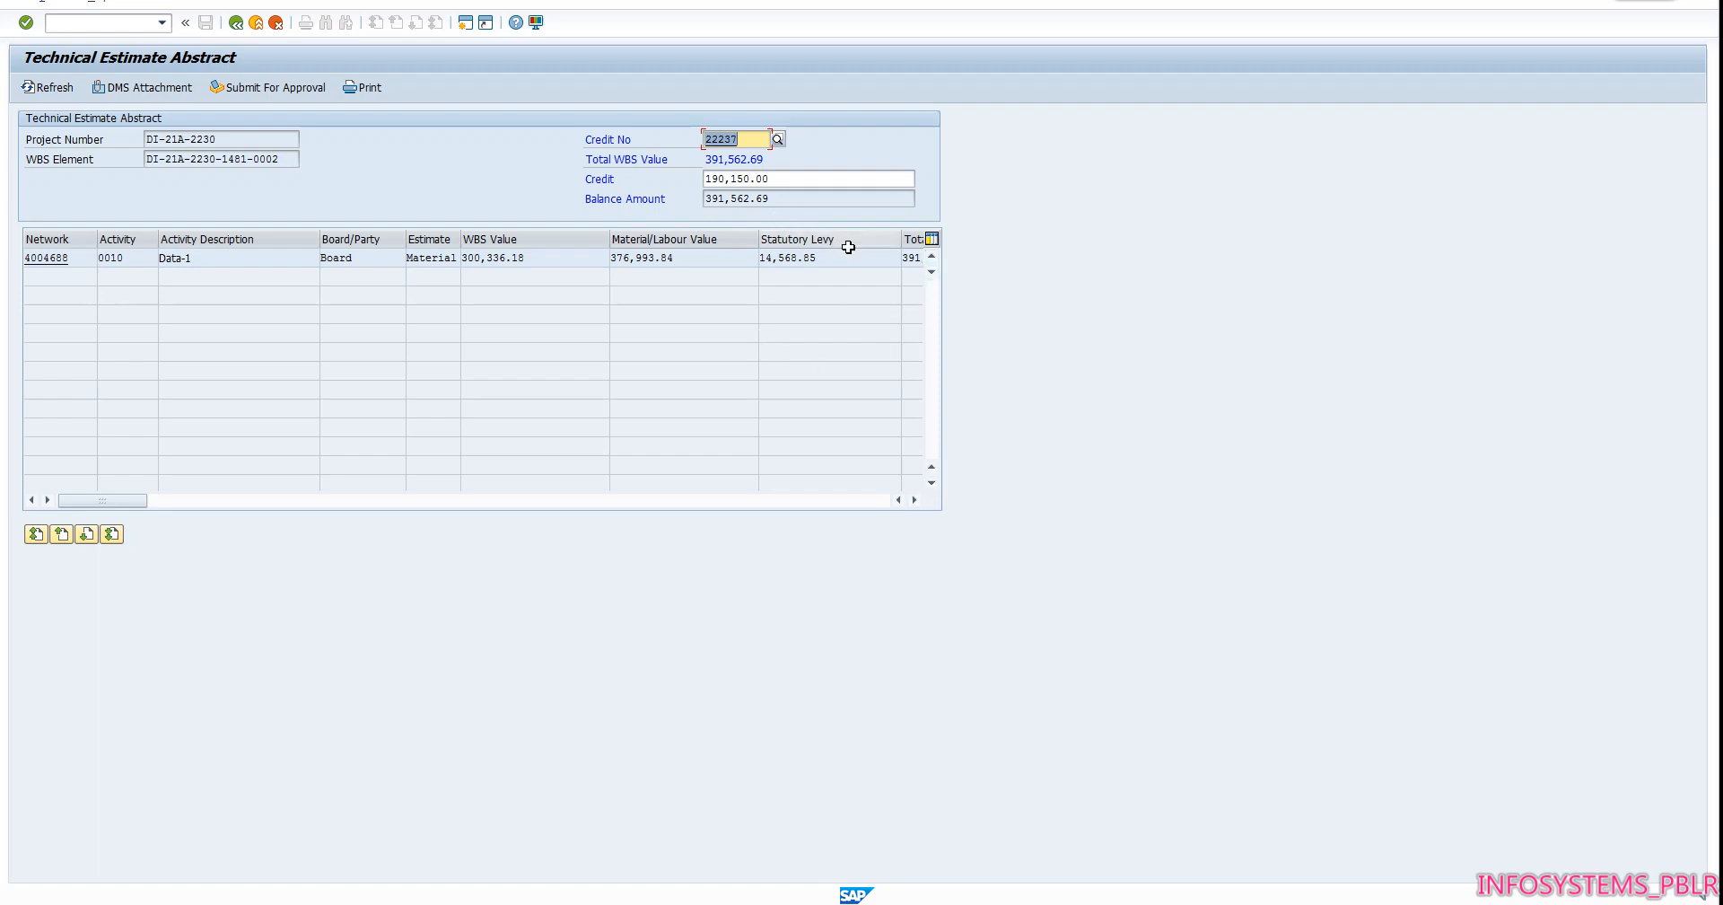
pyautogui.click(267, 91)
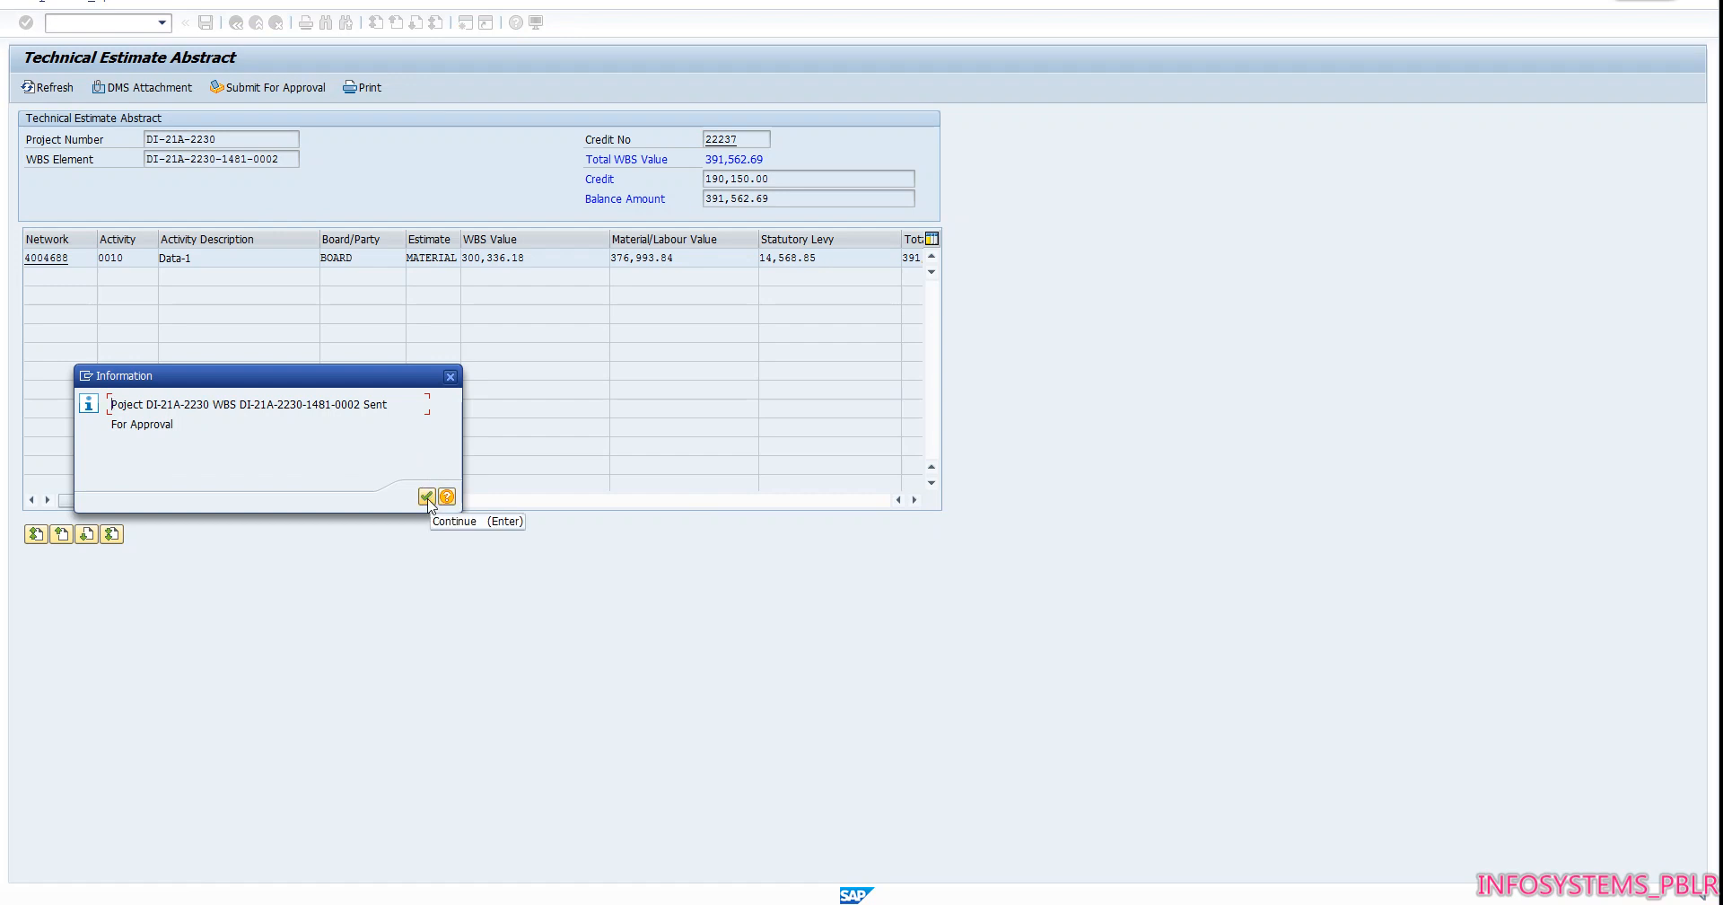
pyautogui.click(428, 498)
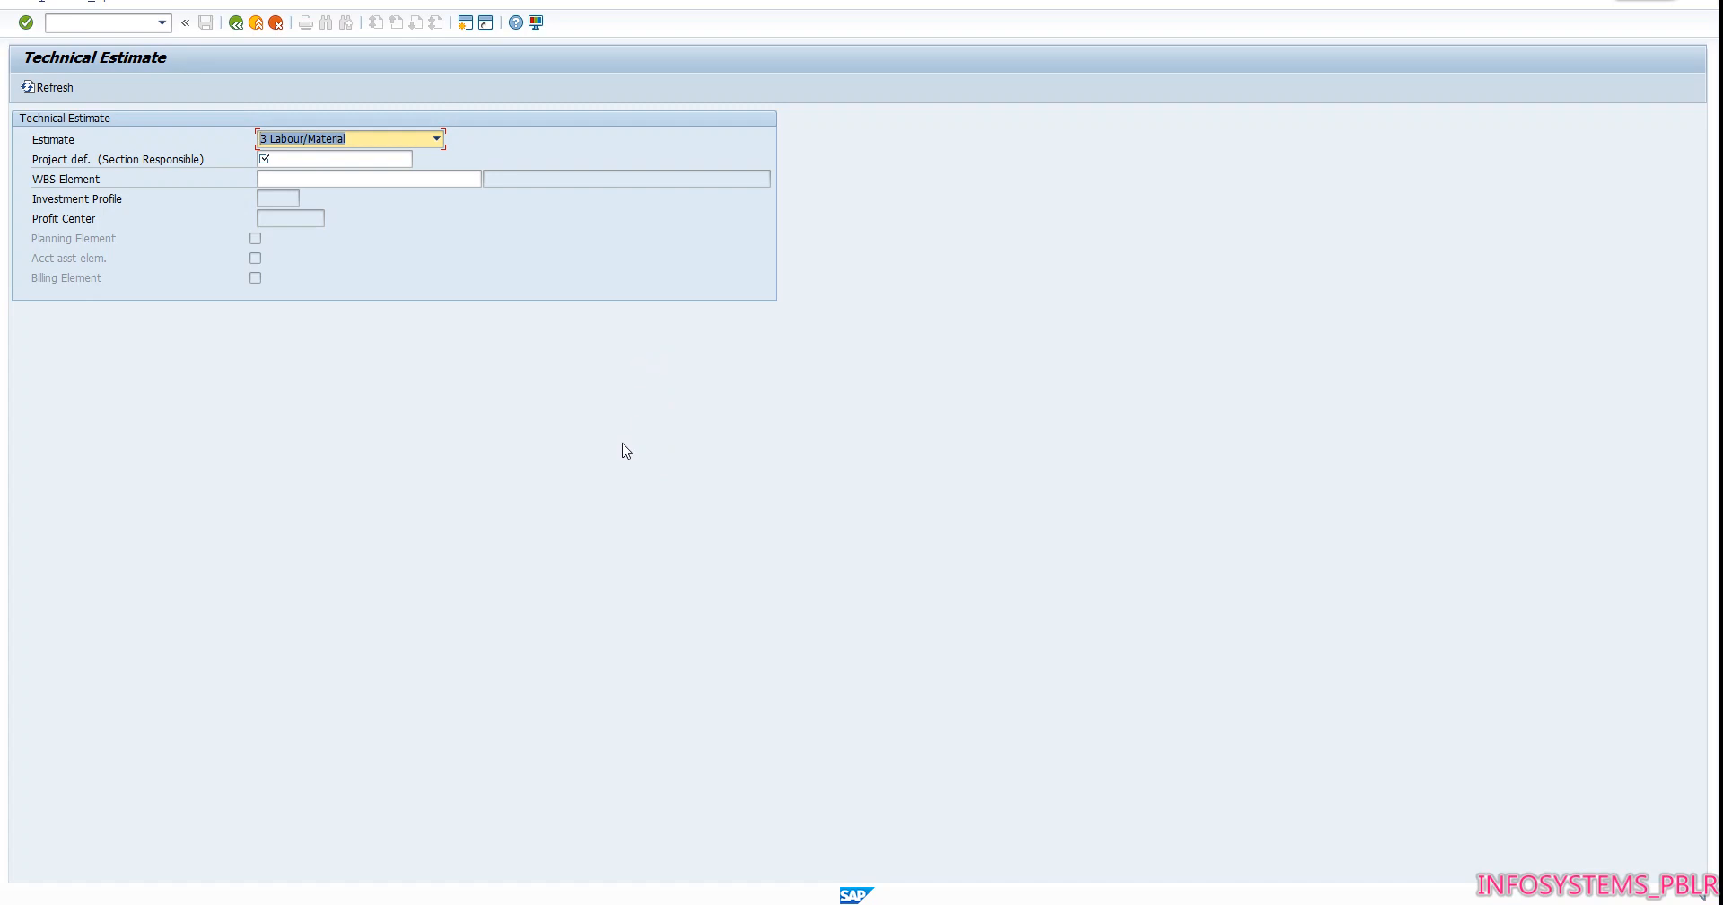
# Leave estimate creation, open the ZPSESR Estimate Sanction Entry transaction, and set the company code to 2000
pyautogui.click(255, 23)
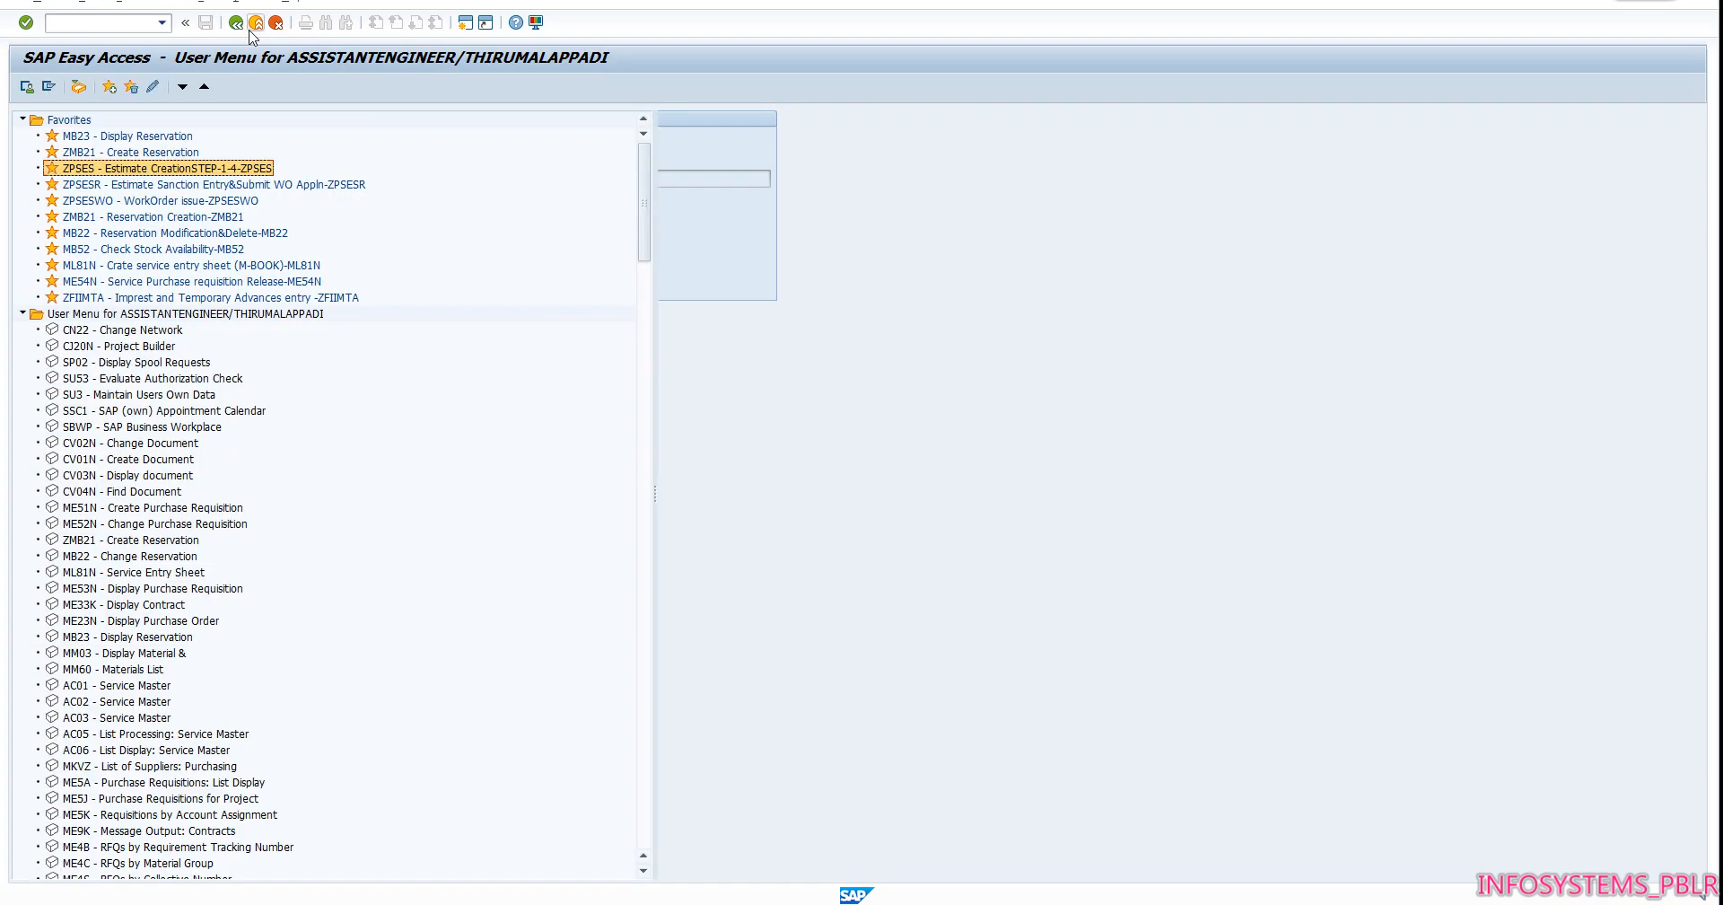
pyautogui.doubleClick(243, 186)
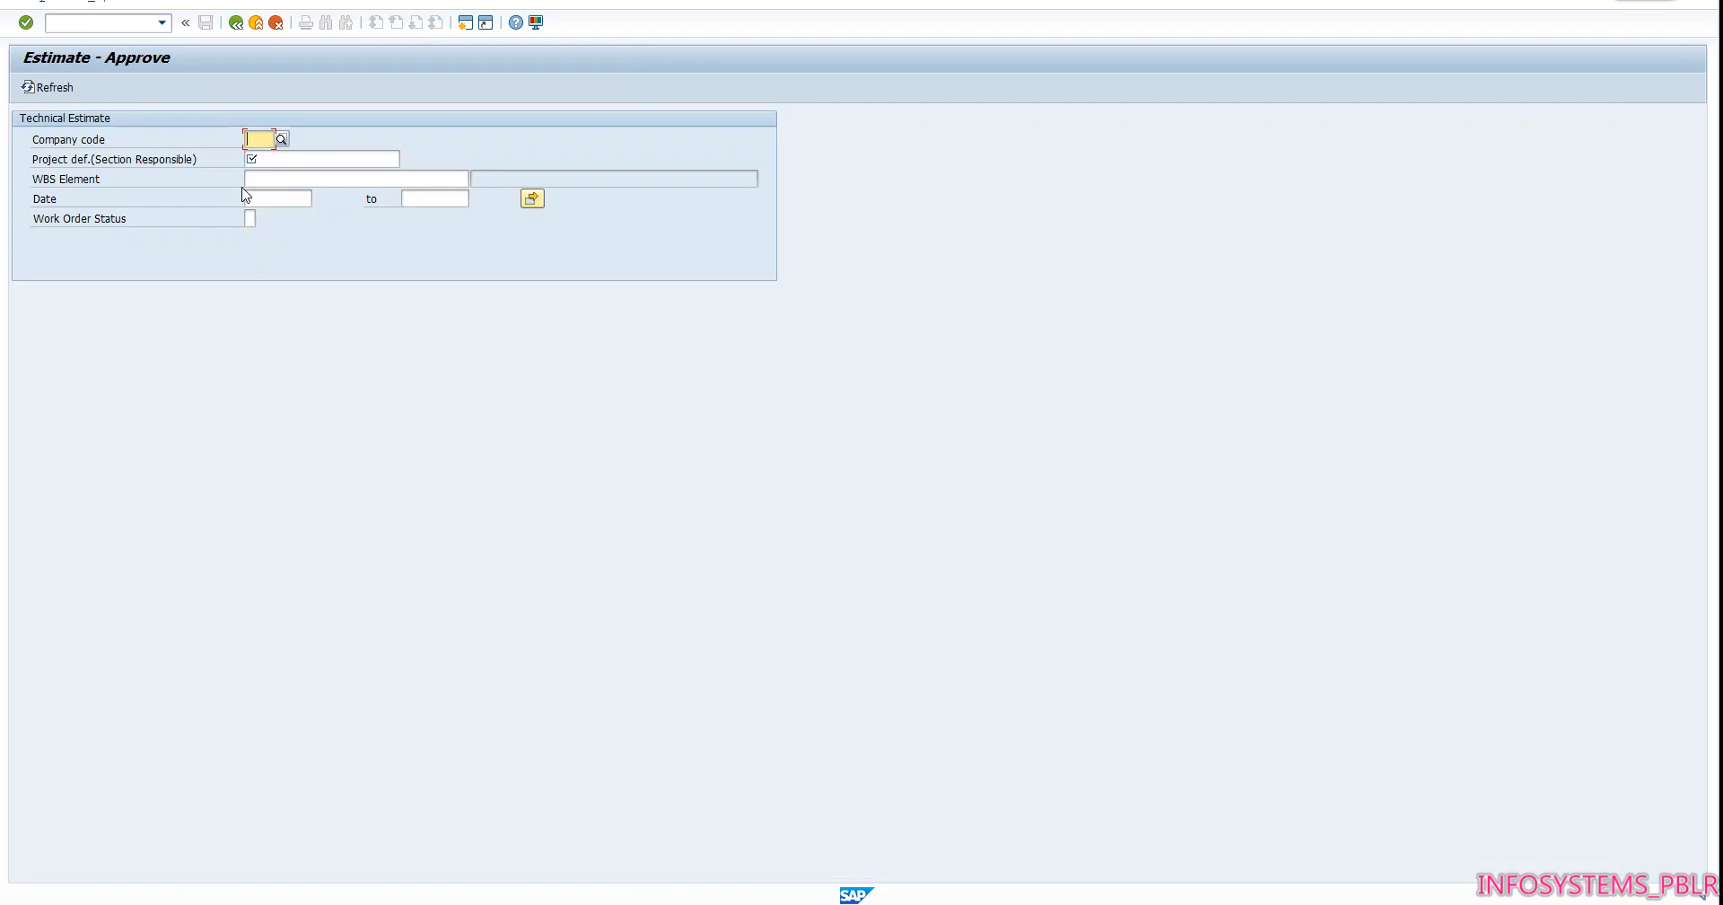
pyautogui.write('2000')
pyautogui.press('Return')
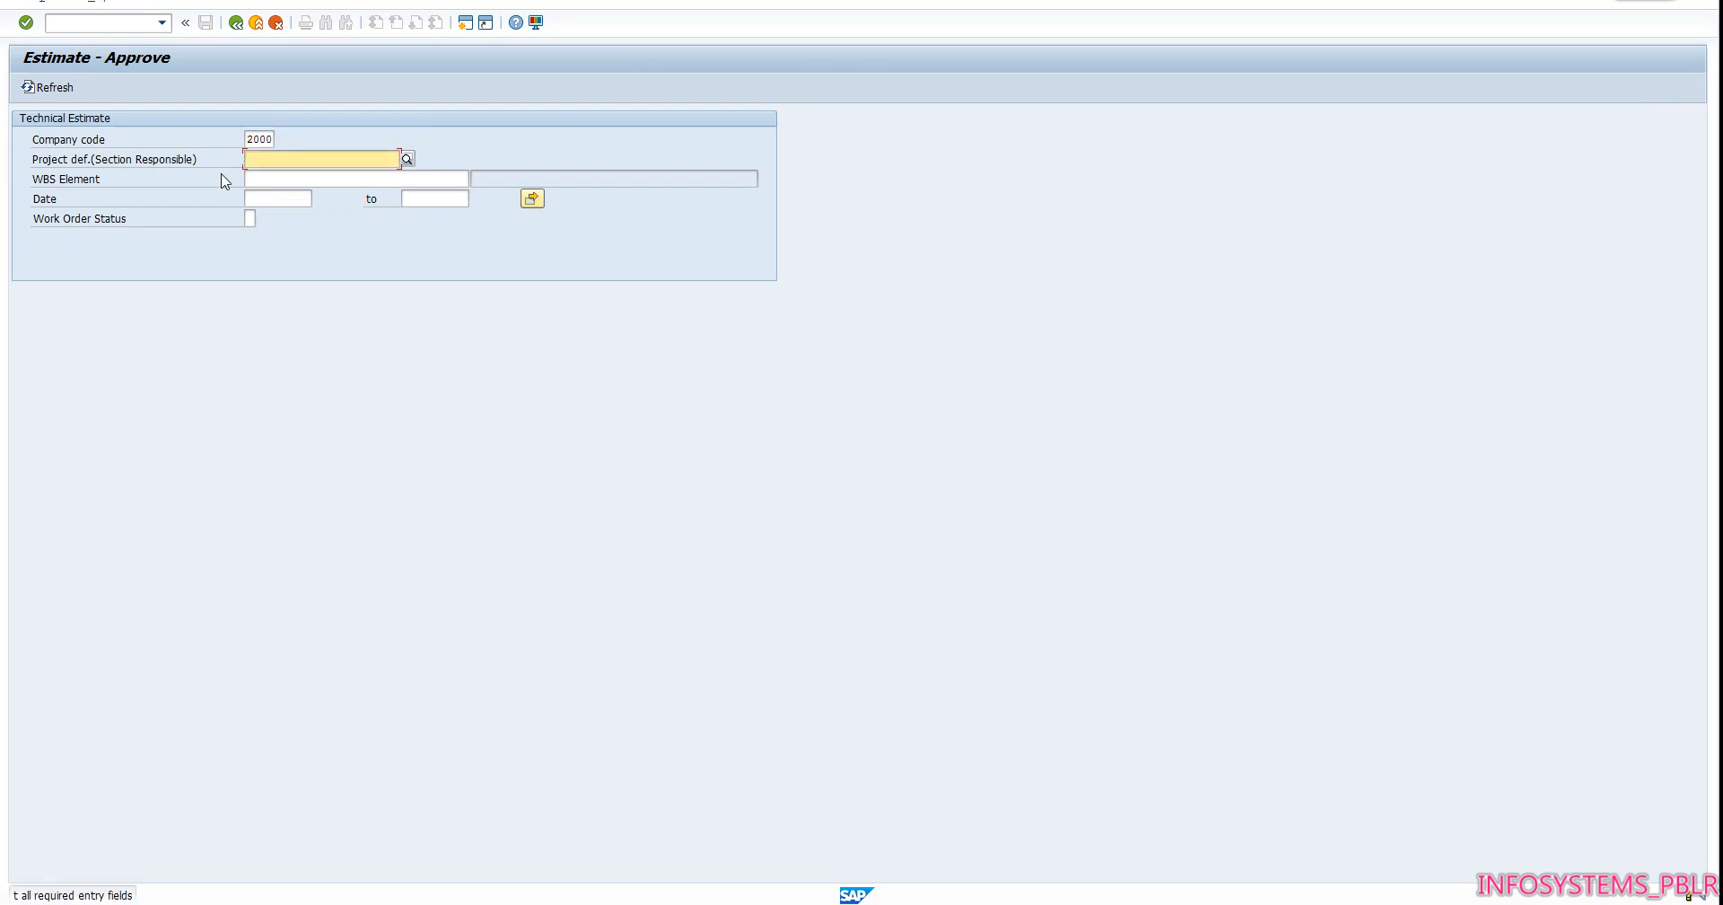
# Set the project definition and WBS element to DI-21A-2230 and the WBS cost center to DI-21A-2230-1481
pyautogui.click(296, 156)
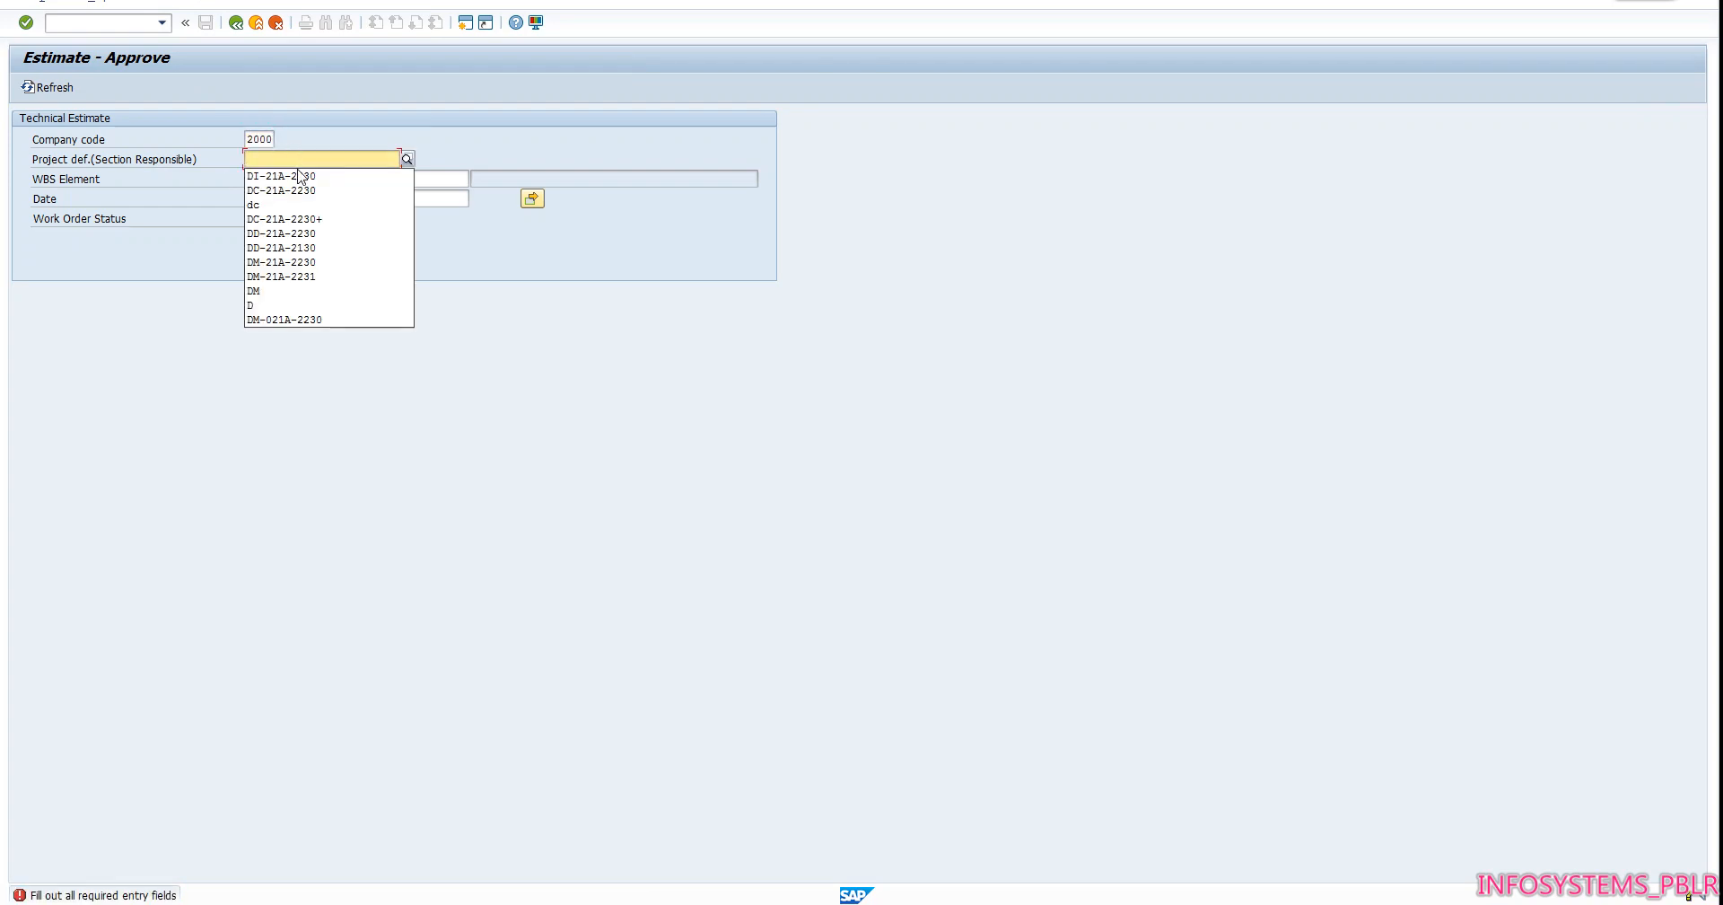
pyautogui.click(300, 176)
pyautogui.press('Return')
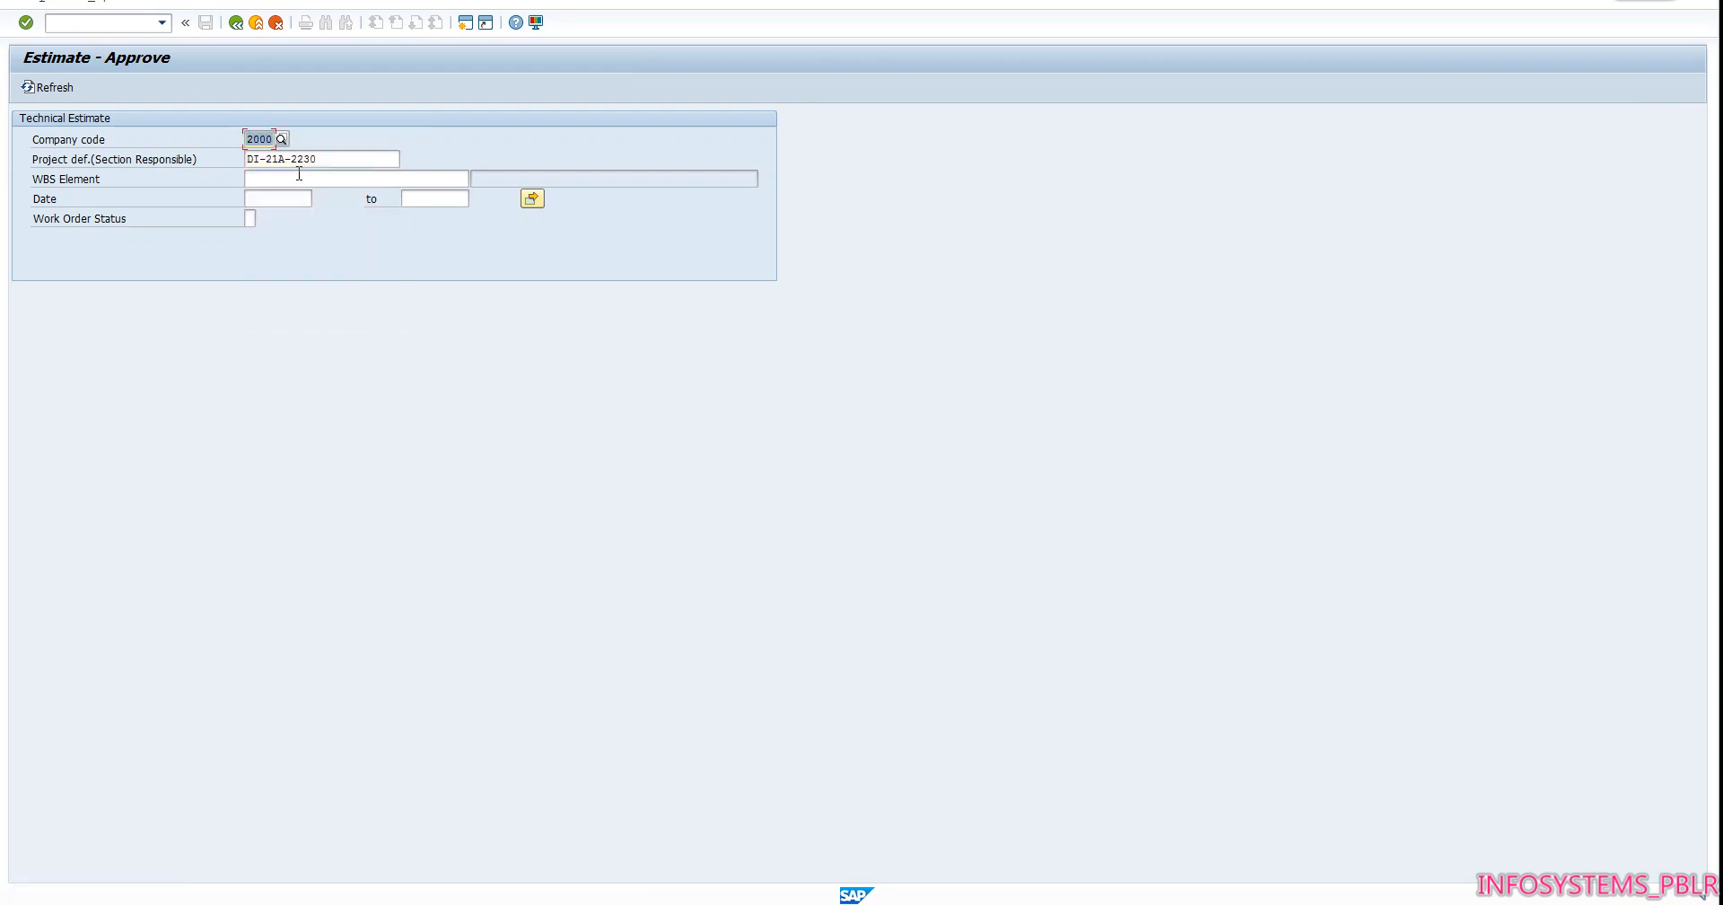
pyautogui.click(299, 176)
pyautogui.click(300, 192)
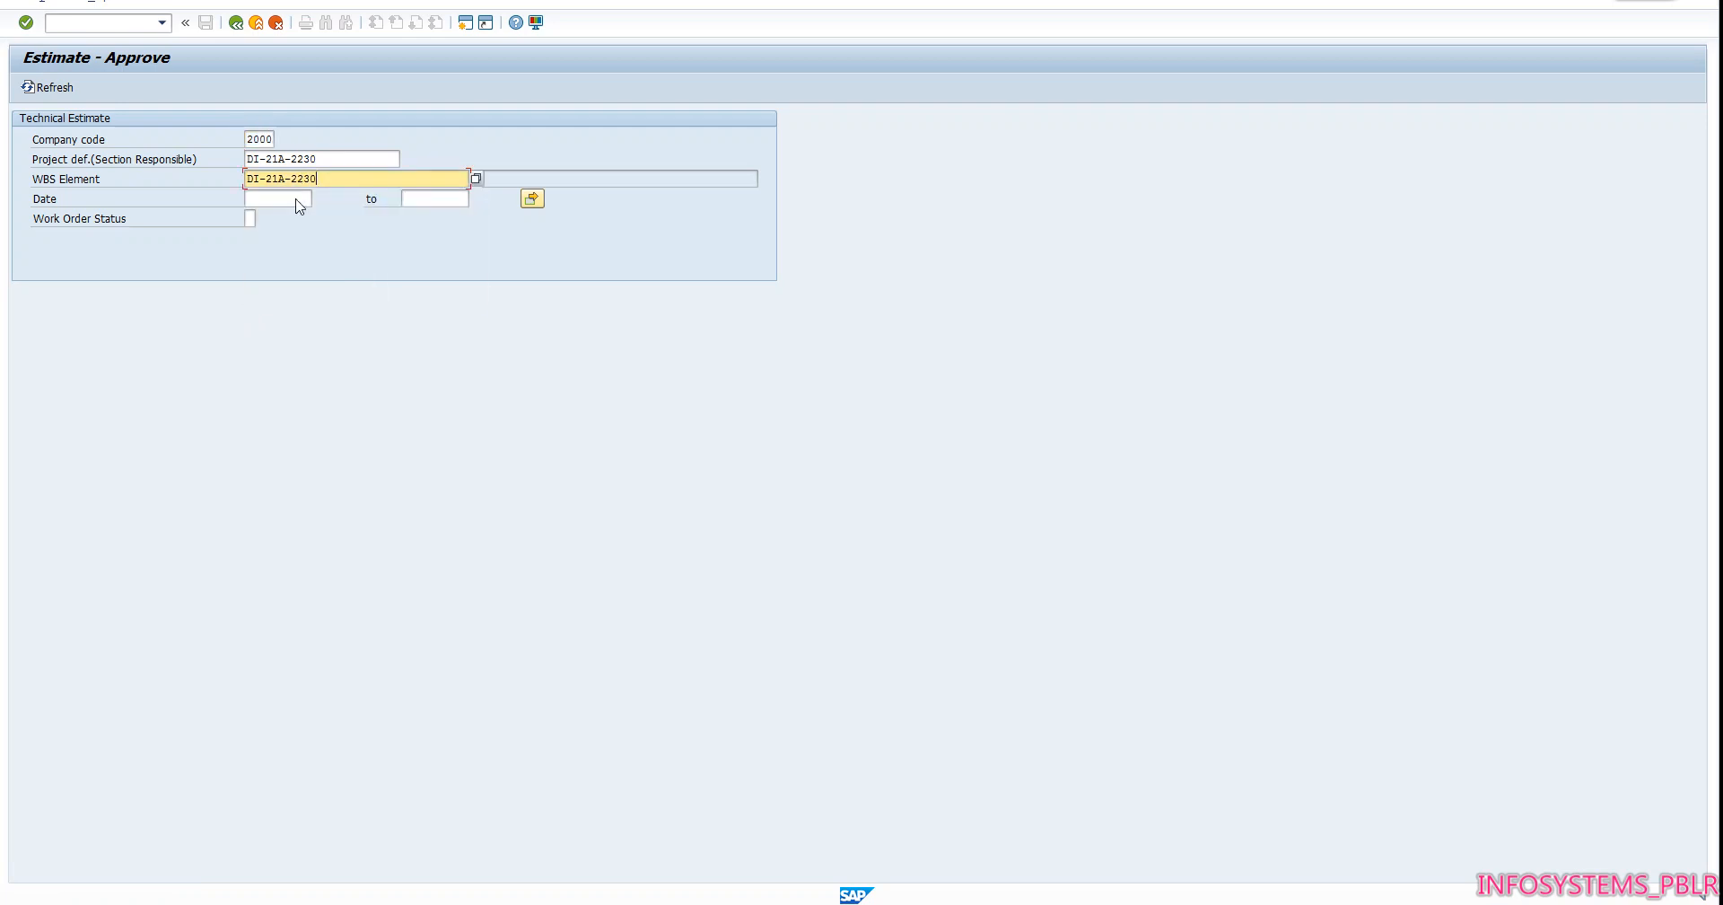
pyautogui.press('Return')
pyautogui.click(297, 198)
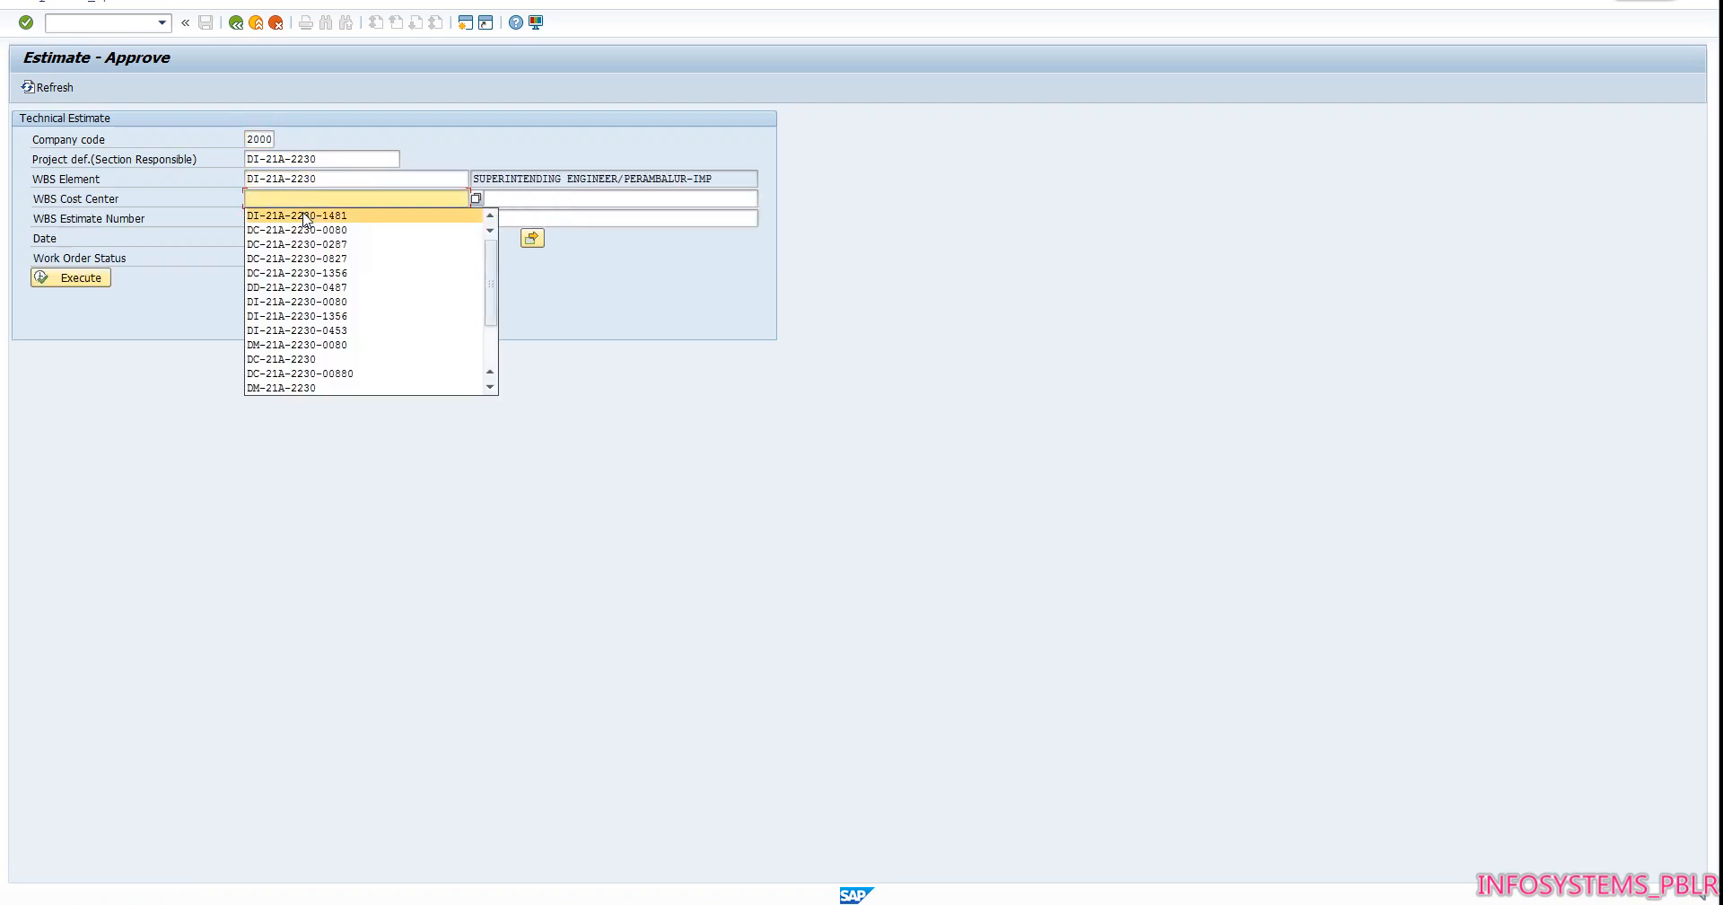
pyautogui.click(306, 214)
pyautogui.press('Return')
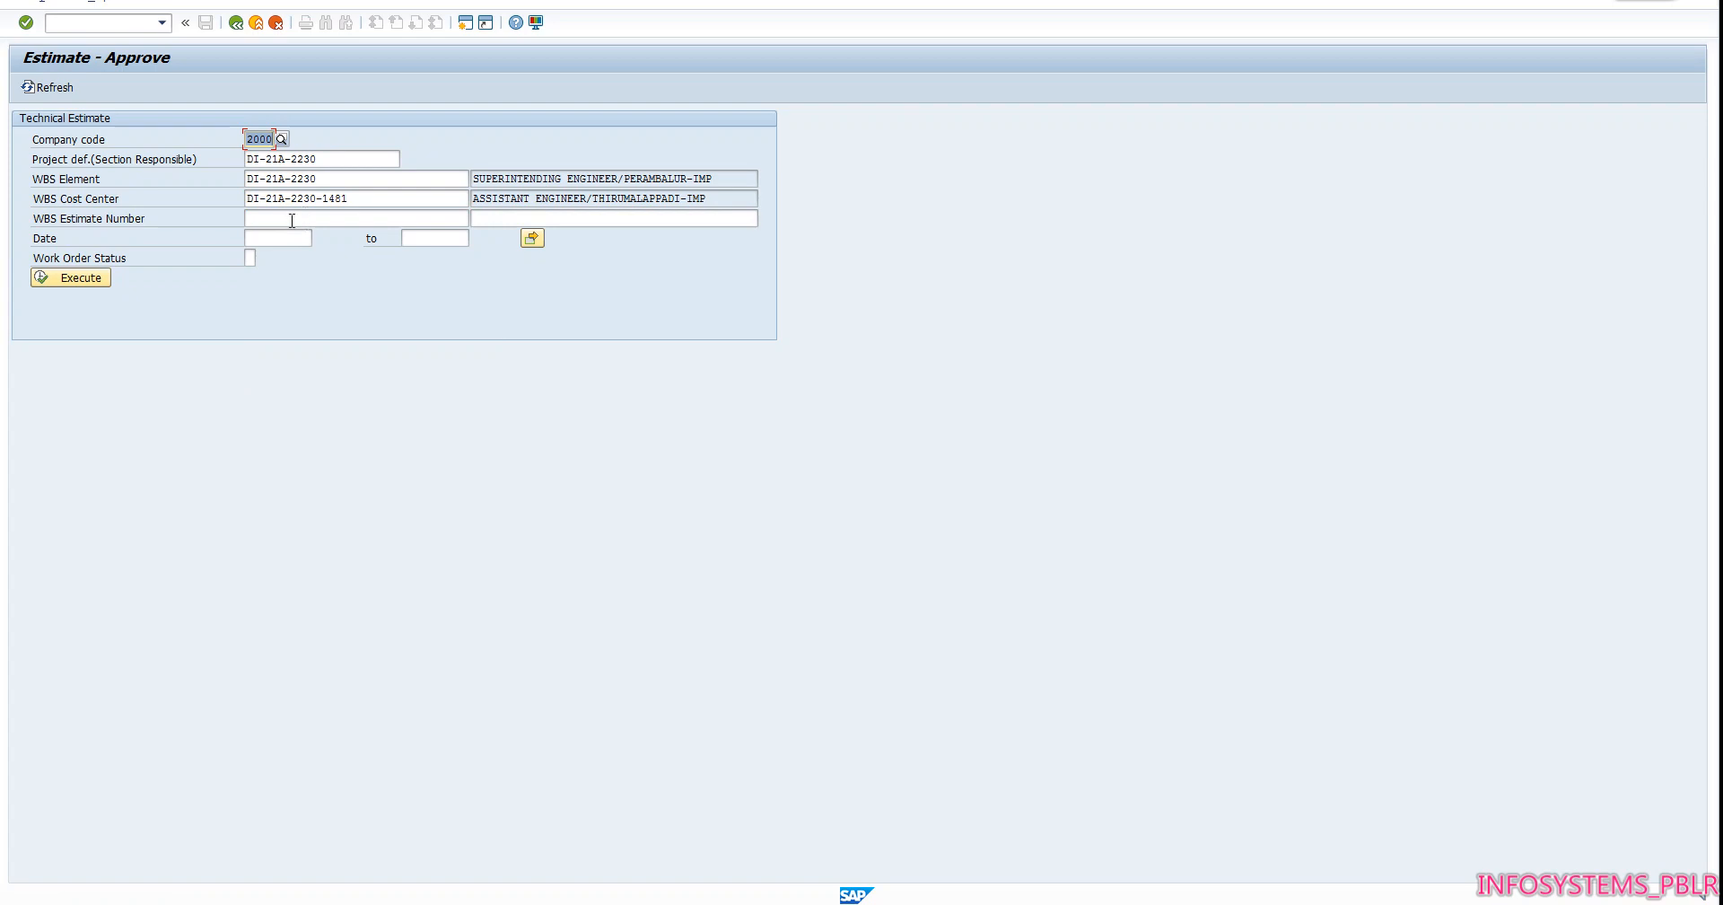
pyautogui.click(93, 280)
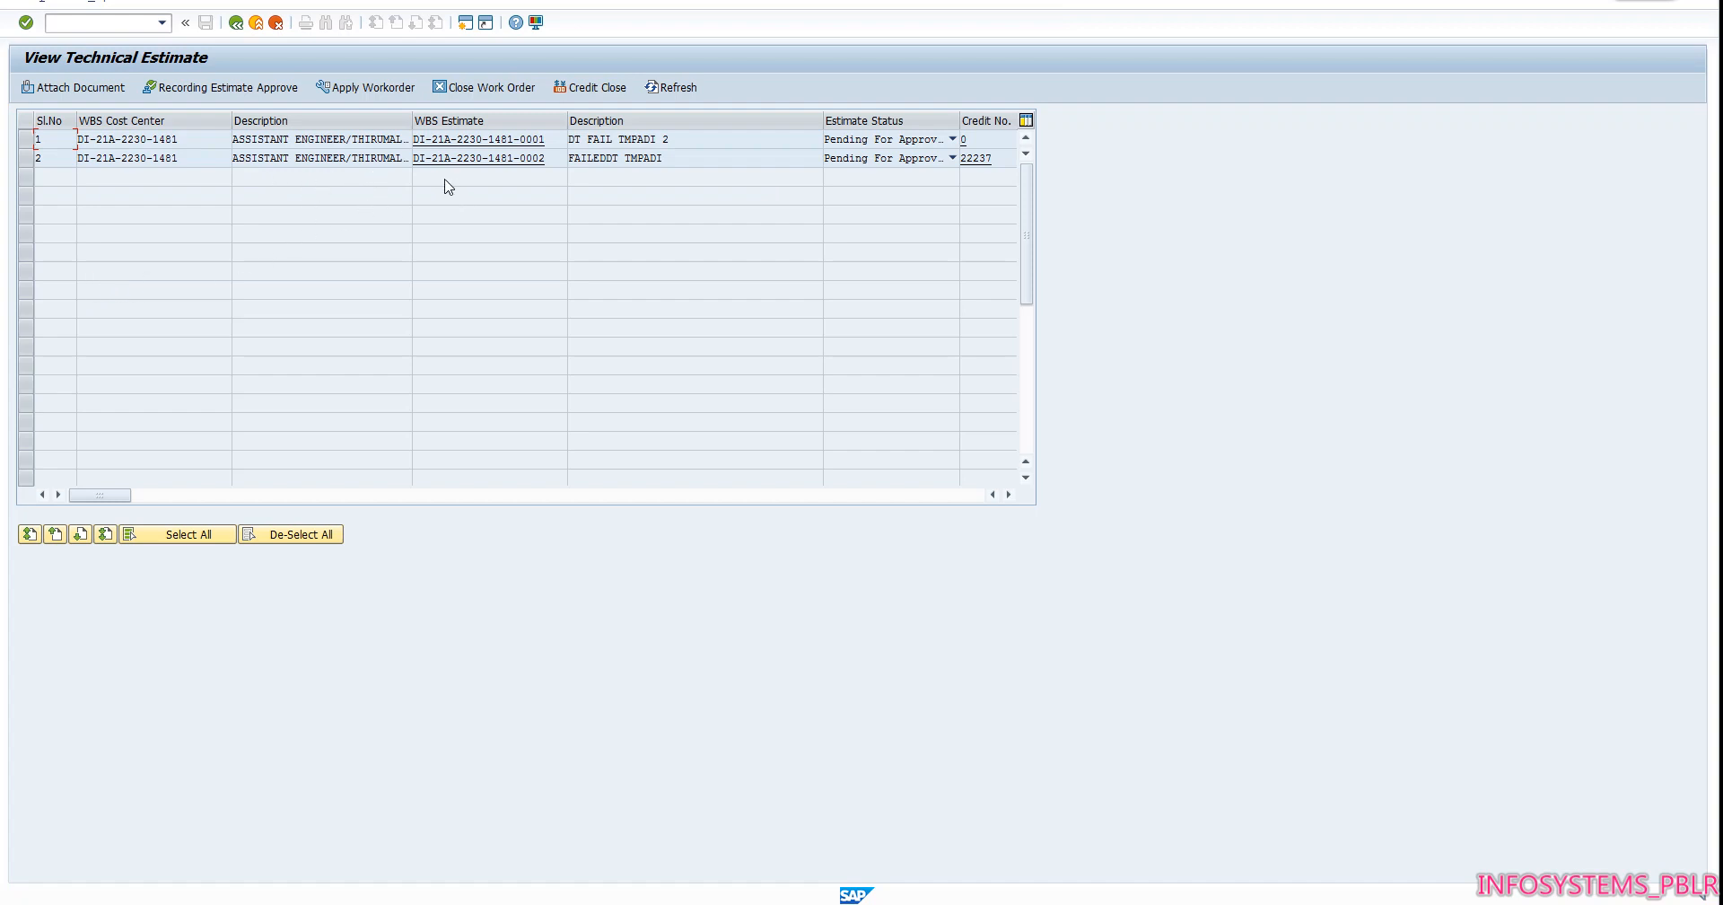
pyautogui.click(27, 158)
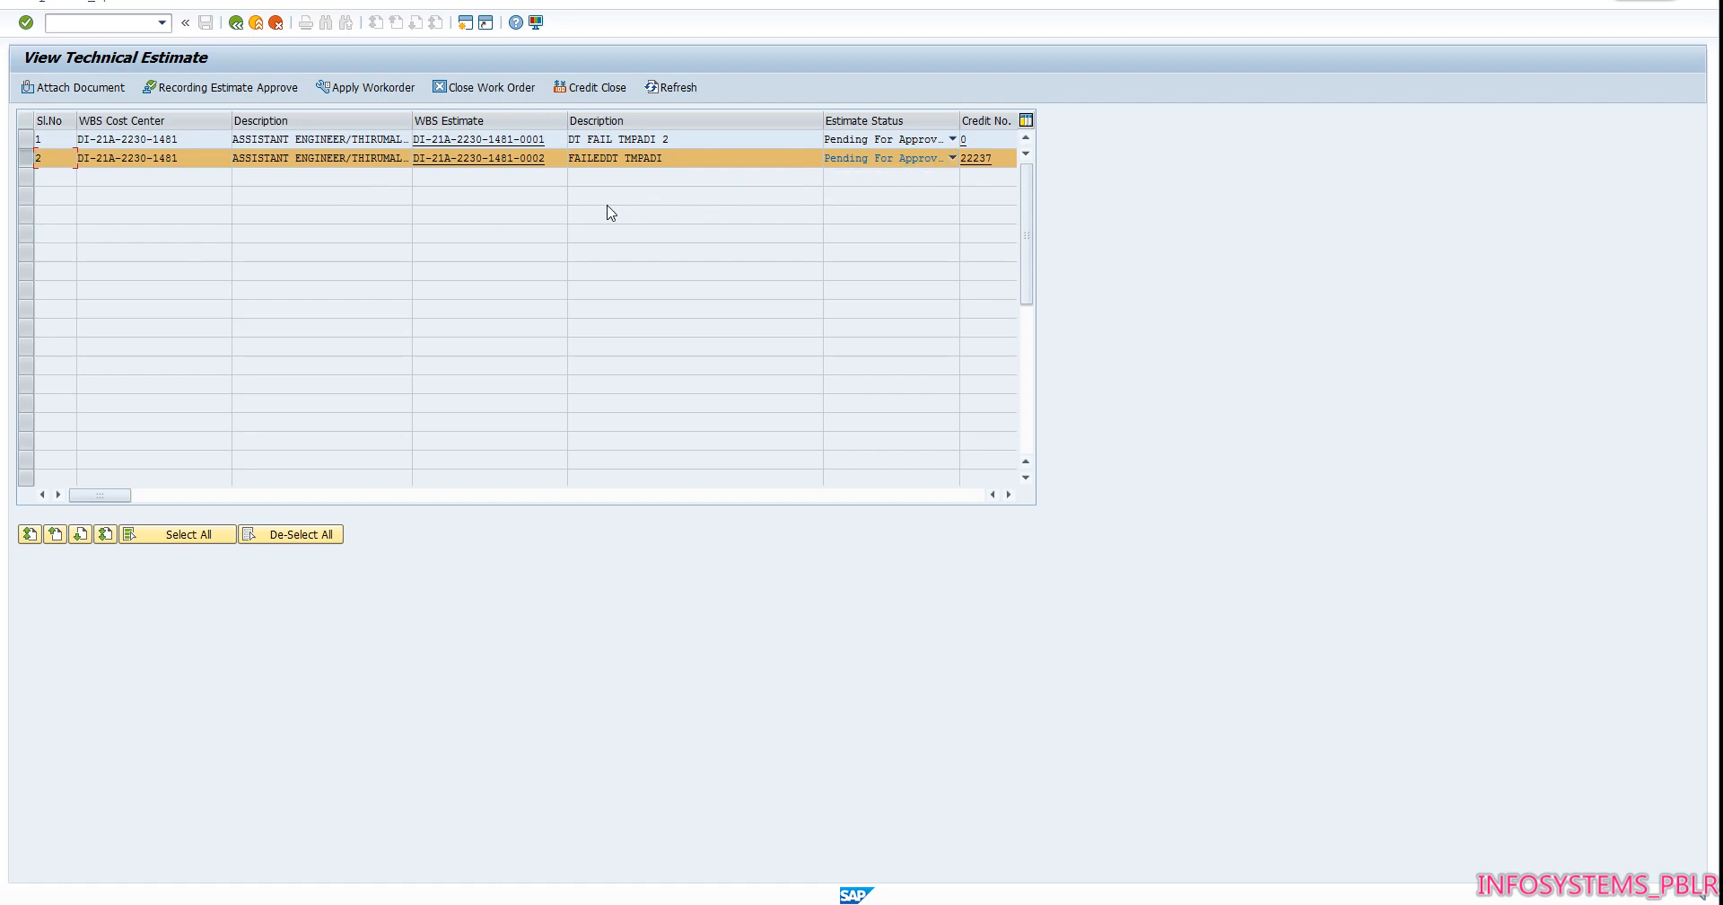
pyautogui.click(223, 90)
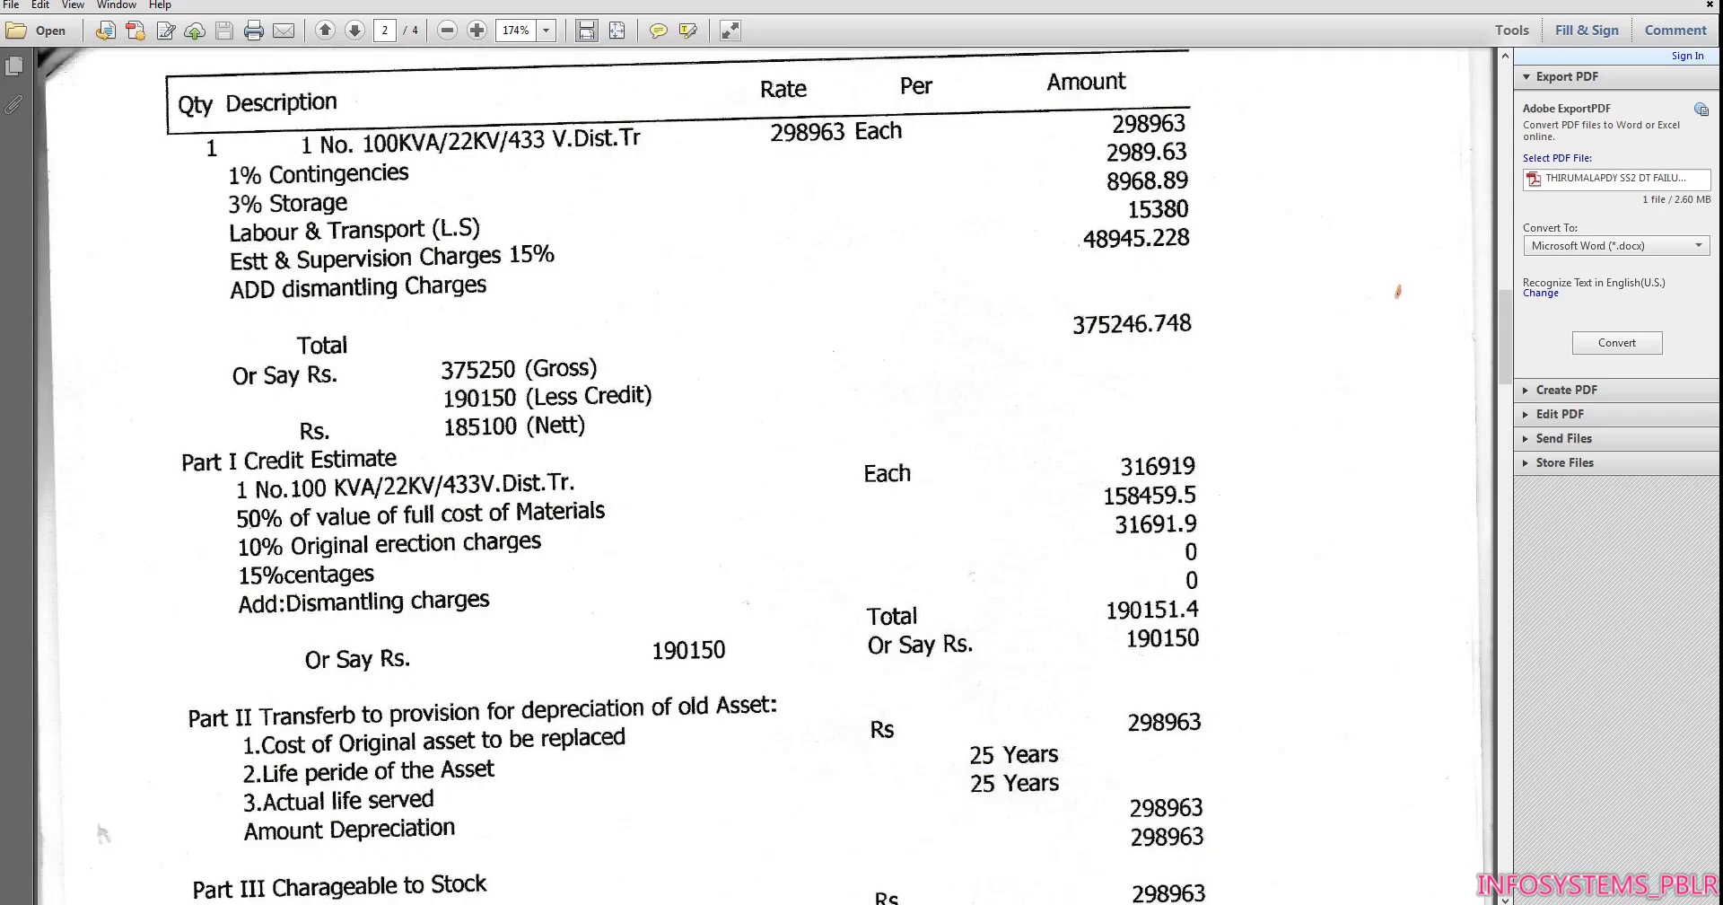
# Find the sanction number in the PDF memo and copy "EE SANCTION NO:14655/E2/DTF/05/20-21" from Notepad into SAP's Efile No
pyautogui.scroll(5, 655, 400)
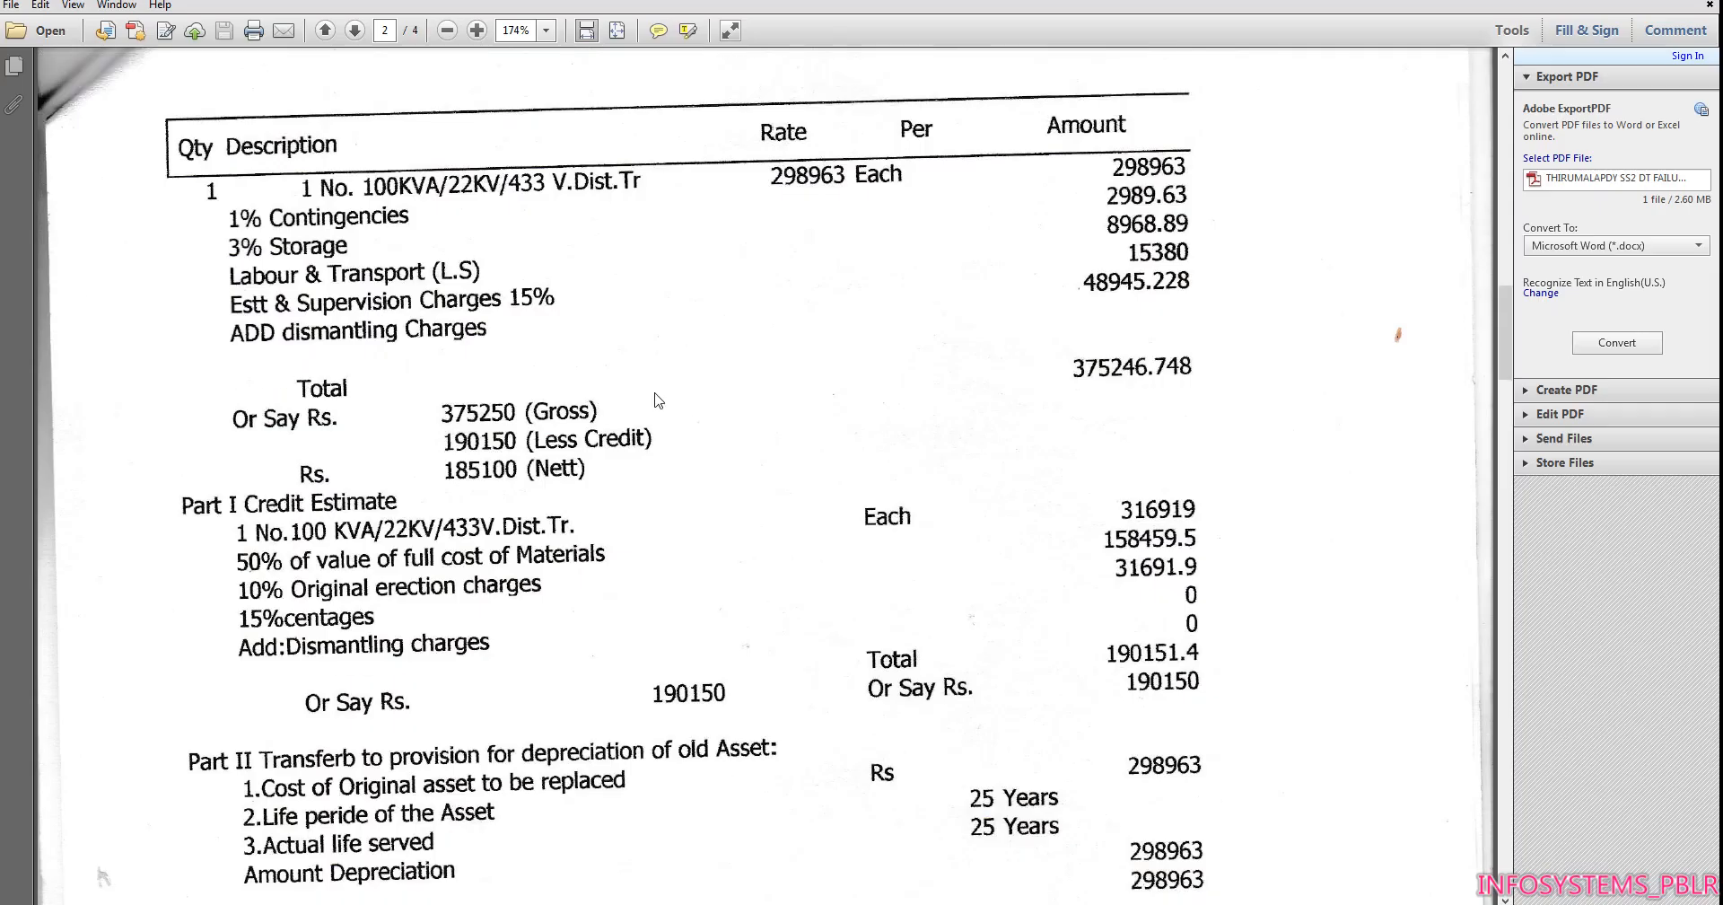
pyautogui.scroll(15, 655, 411)
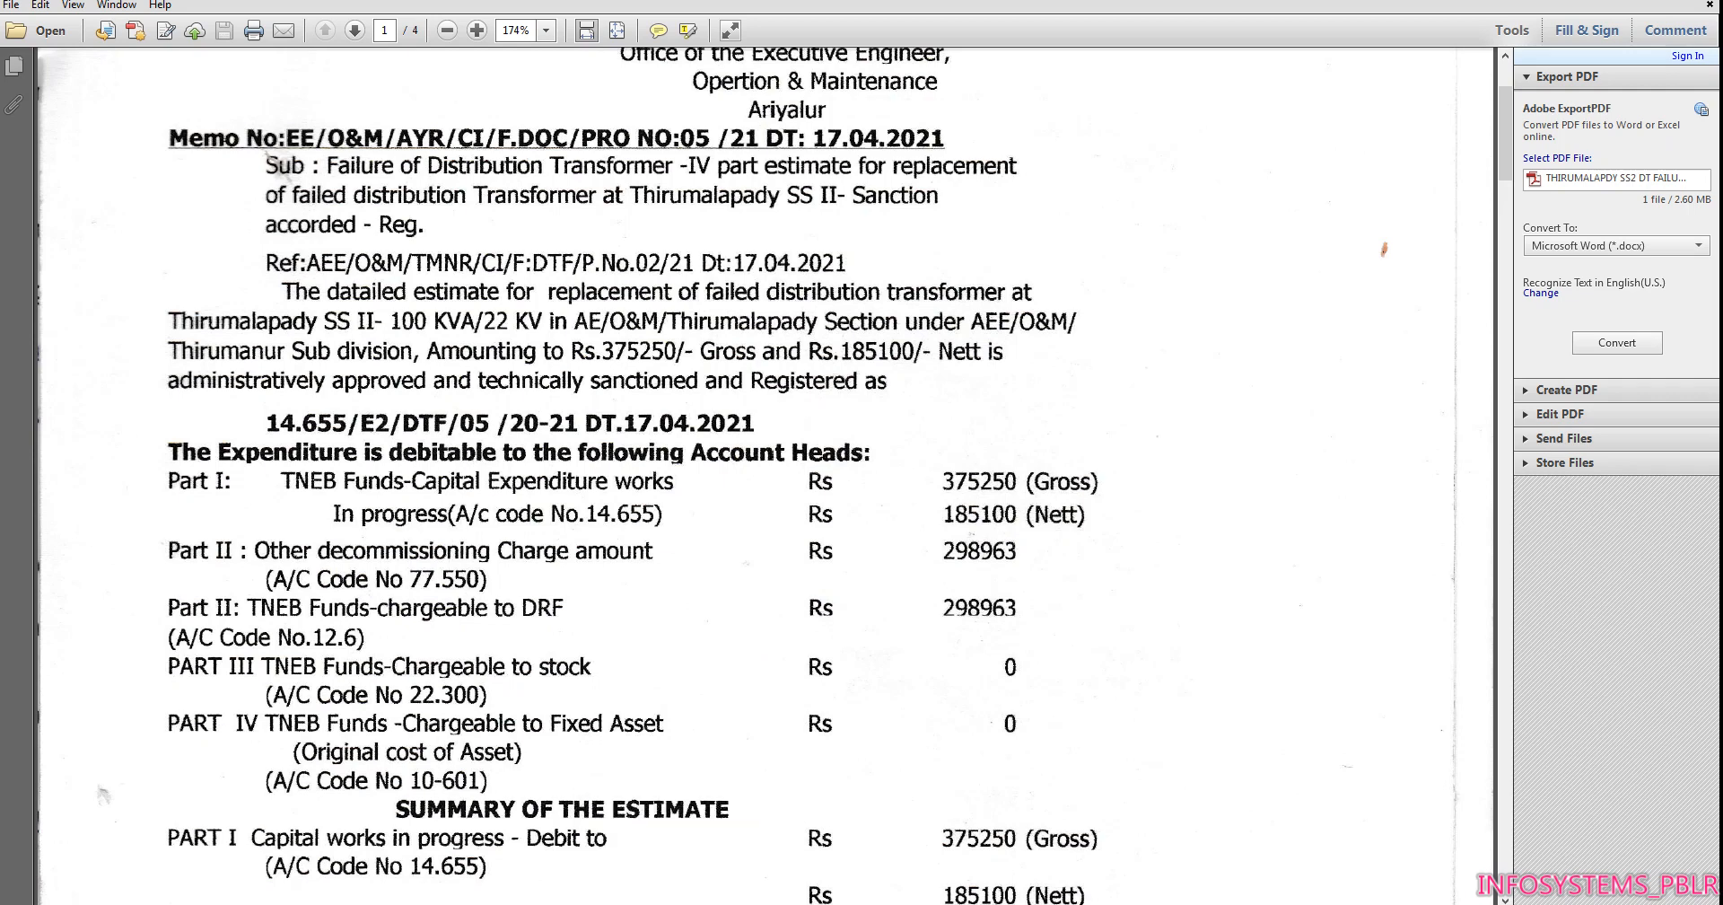
pyautogui.hotkey('alt', 'Tab')
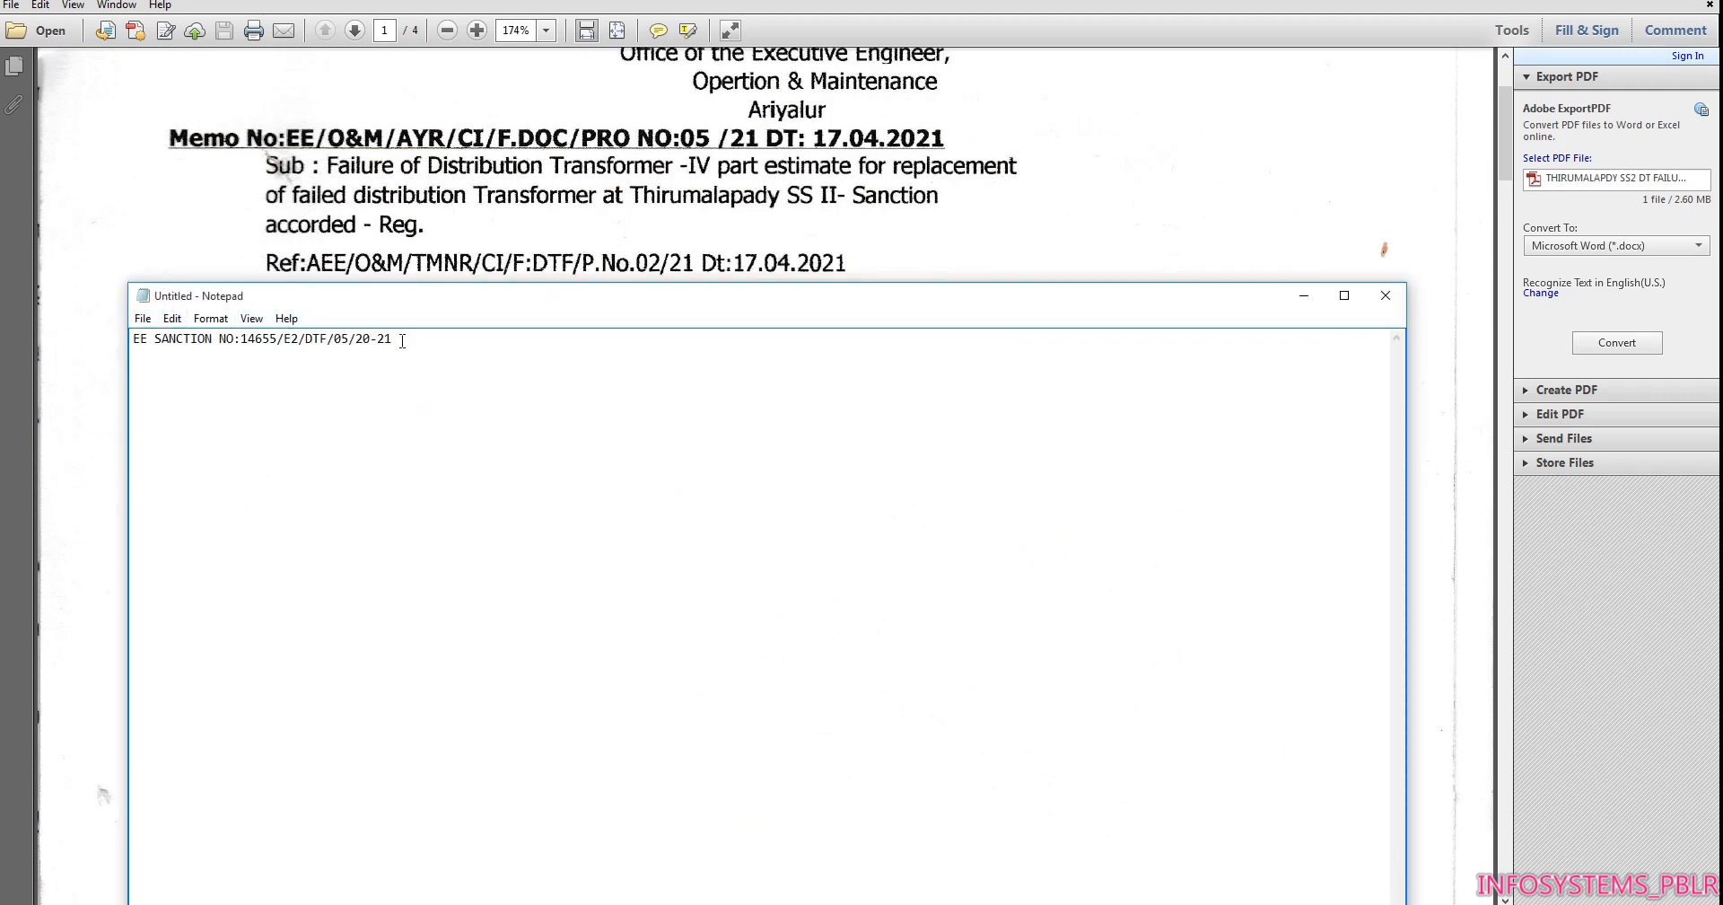
pyautogui.moveTo(402, 340); pyautogui.dragTo(87, 334)
pyautogui.hotkey('ctrl', 'c')
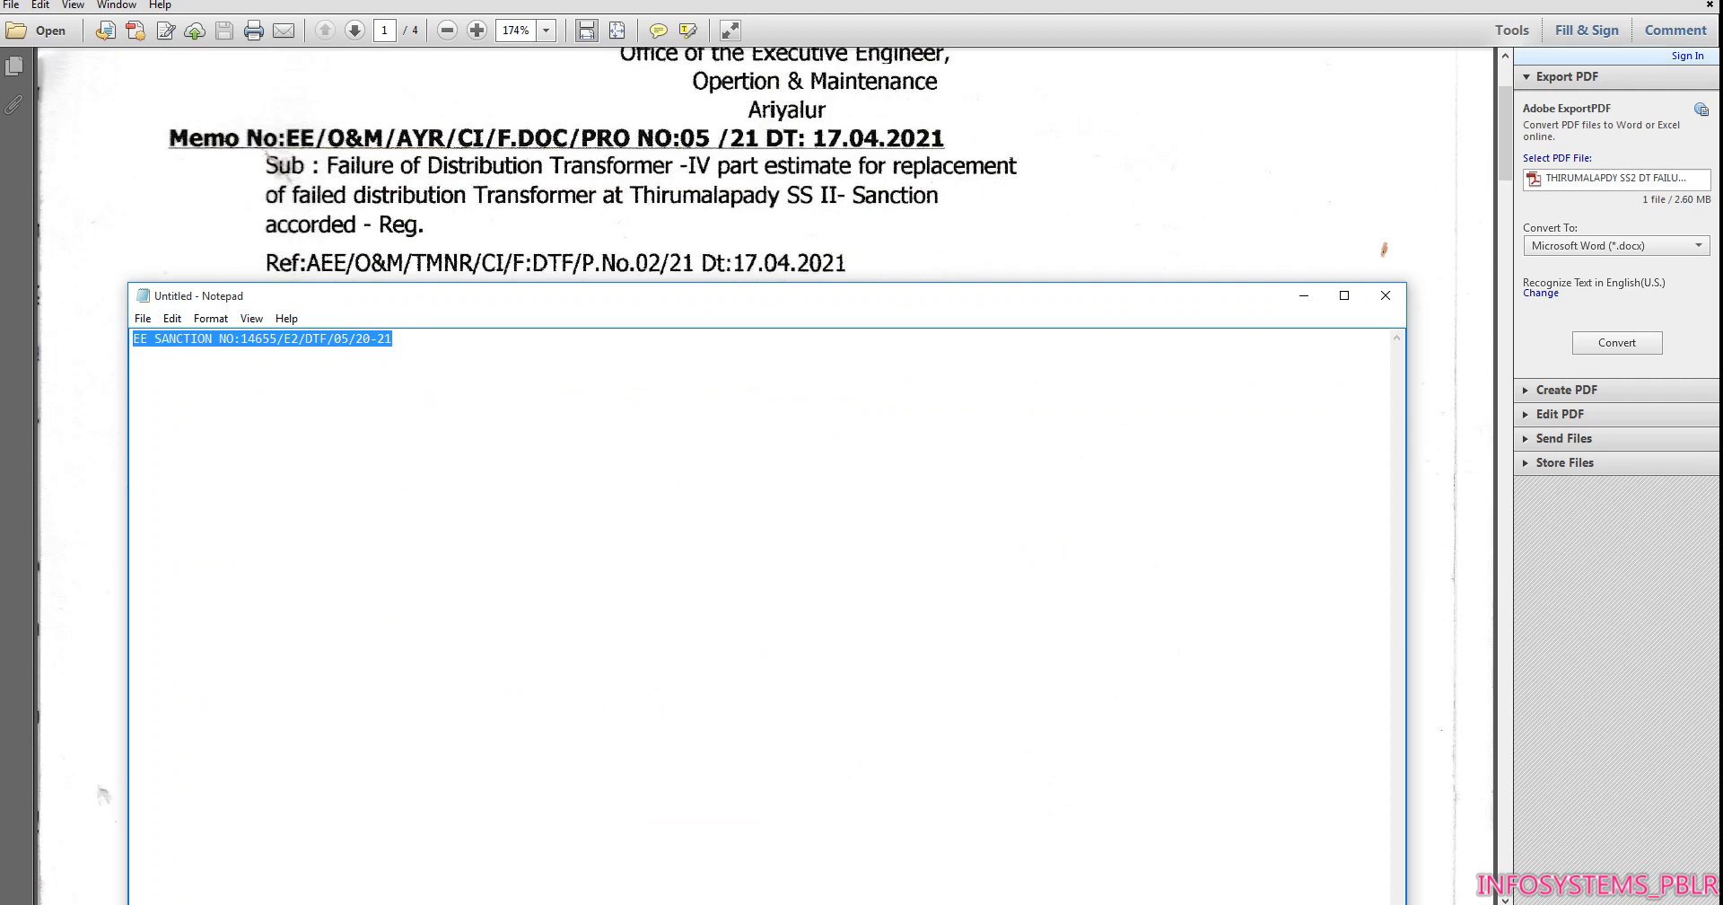
pyautogui.click(578, 718)
pyautogui.hotkey('ctrl', 'v')
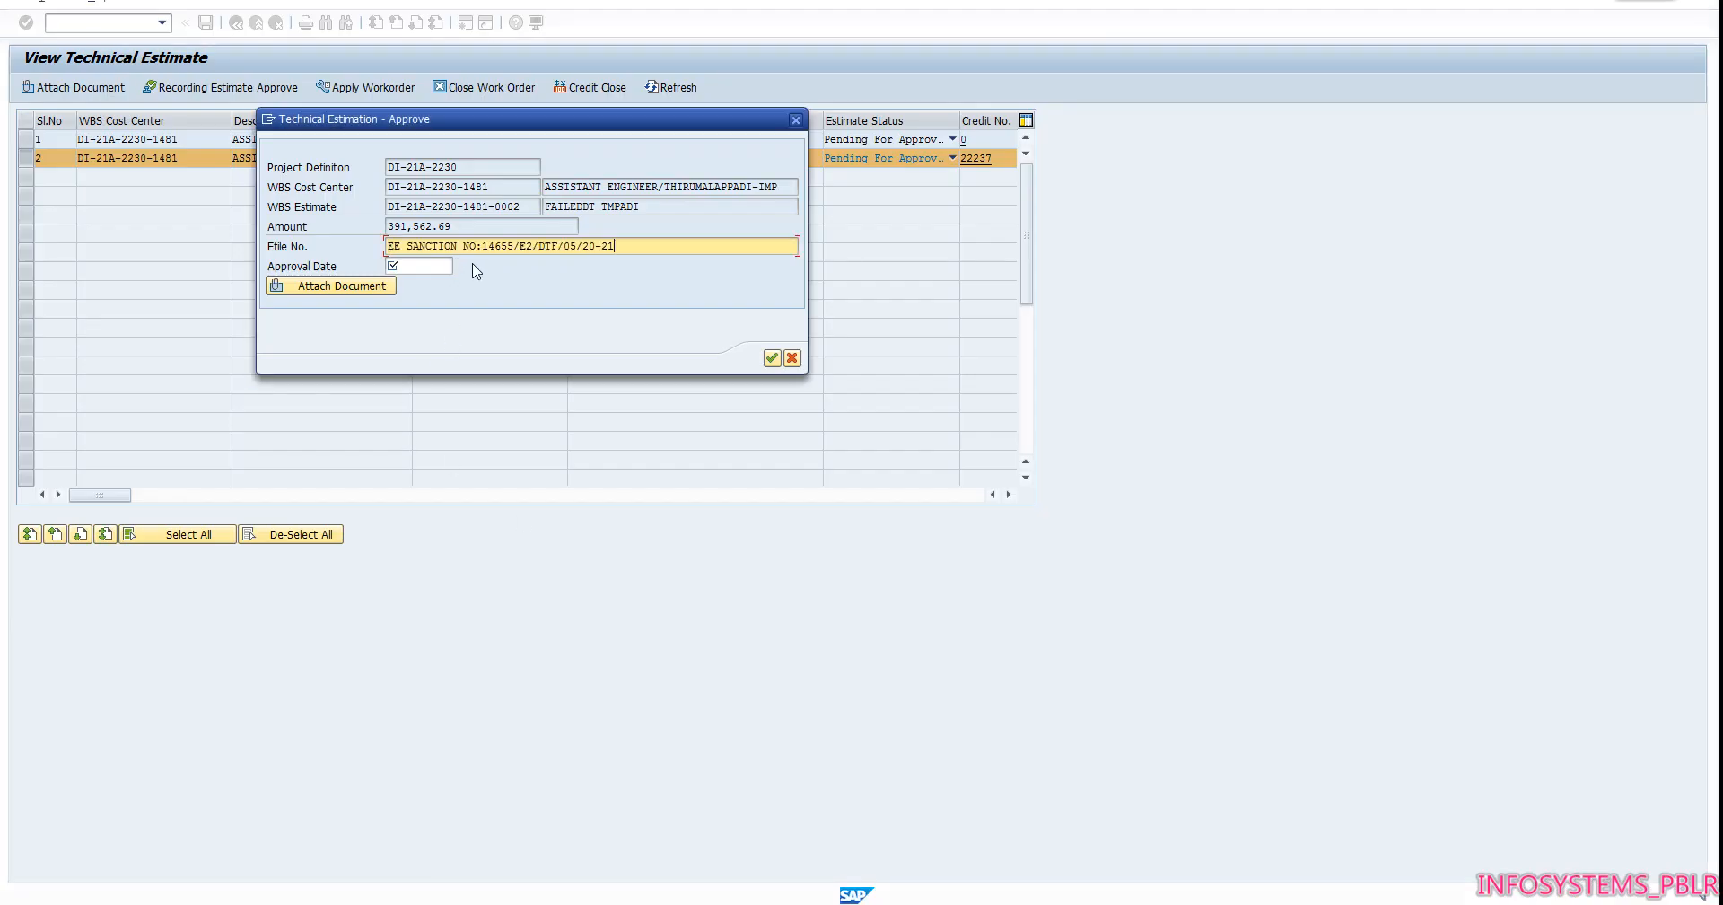
# Check the sanction date in the PDF memo and set the approval date to 17.04.2021 in SAP
pyautogui.hotkey('alt', 'Tab')
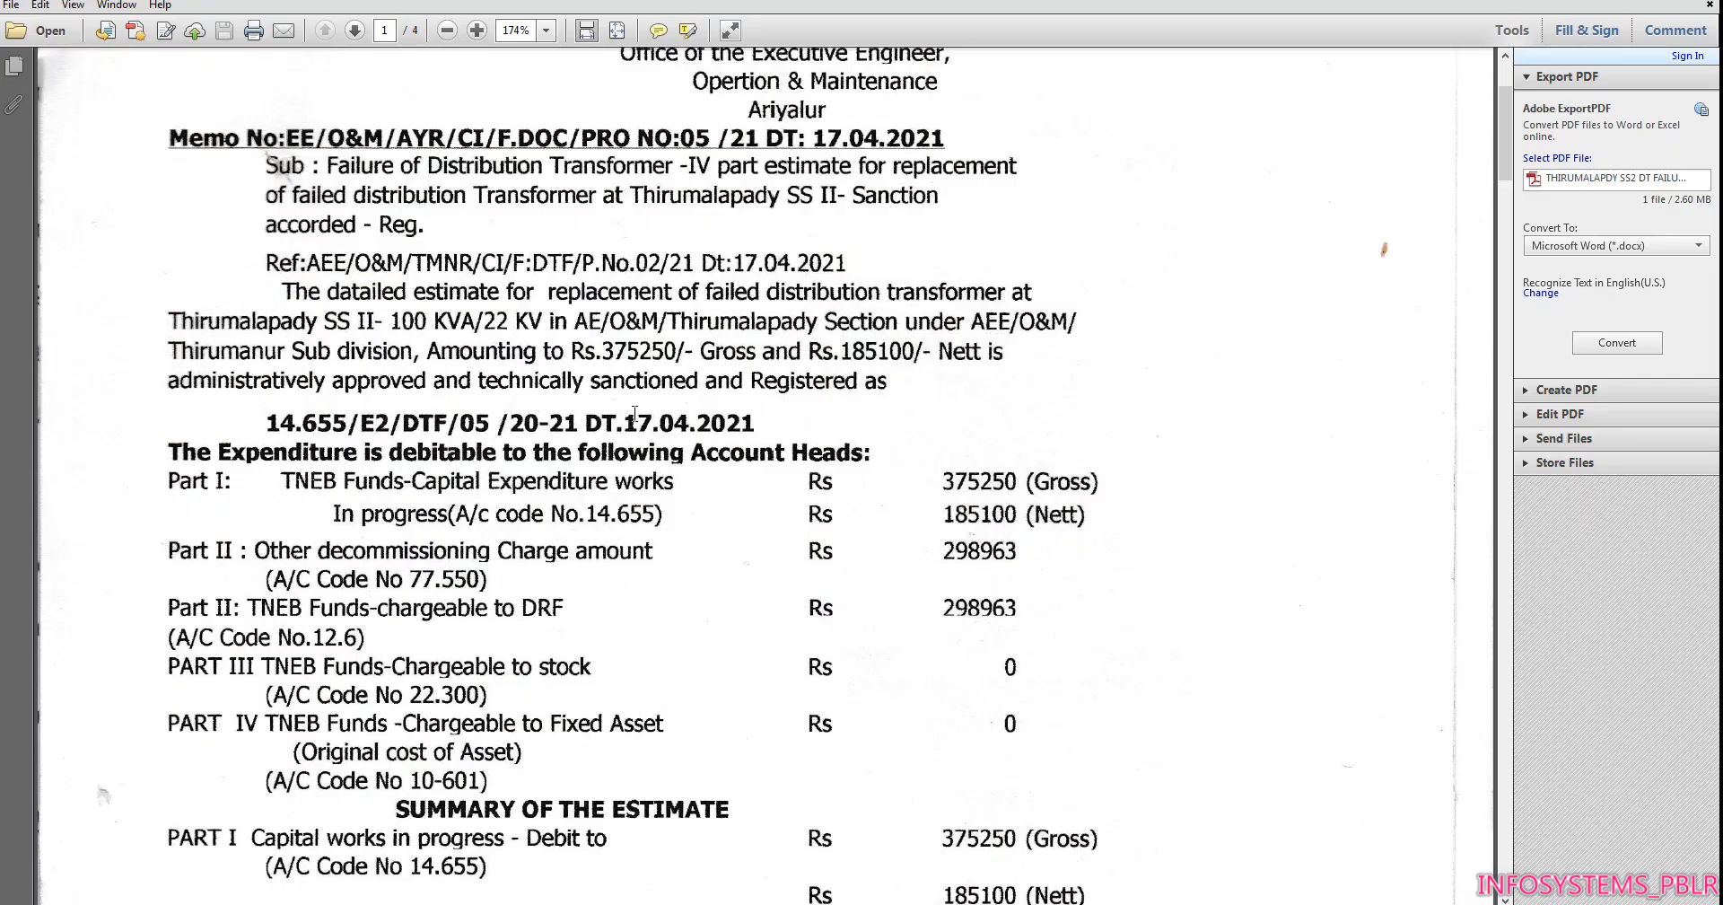
pyautogui.moveTo(600, 901)
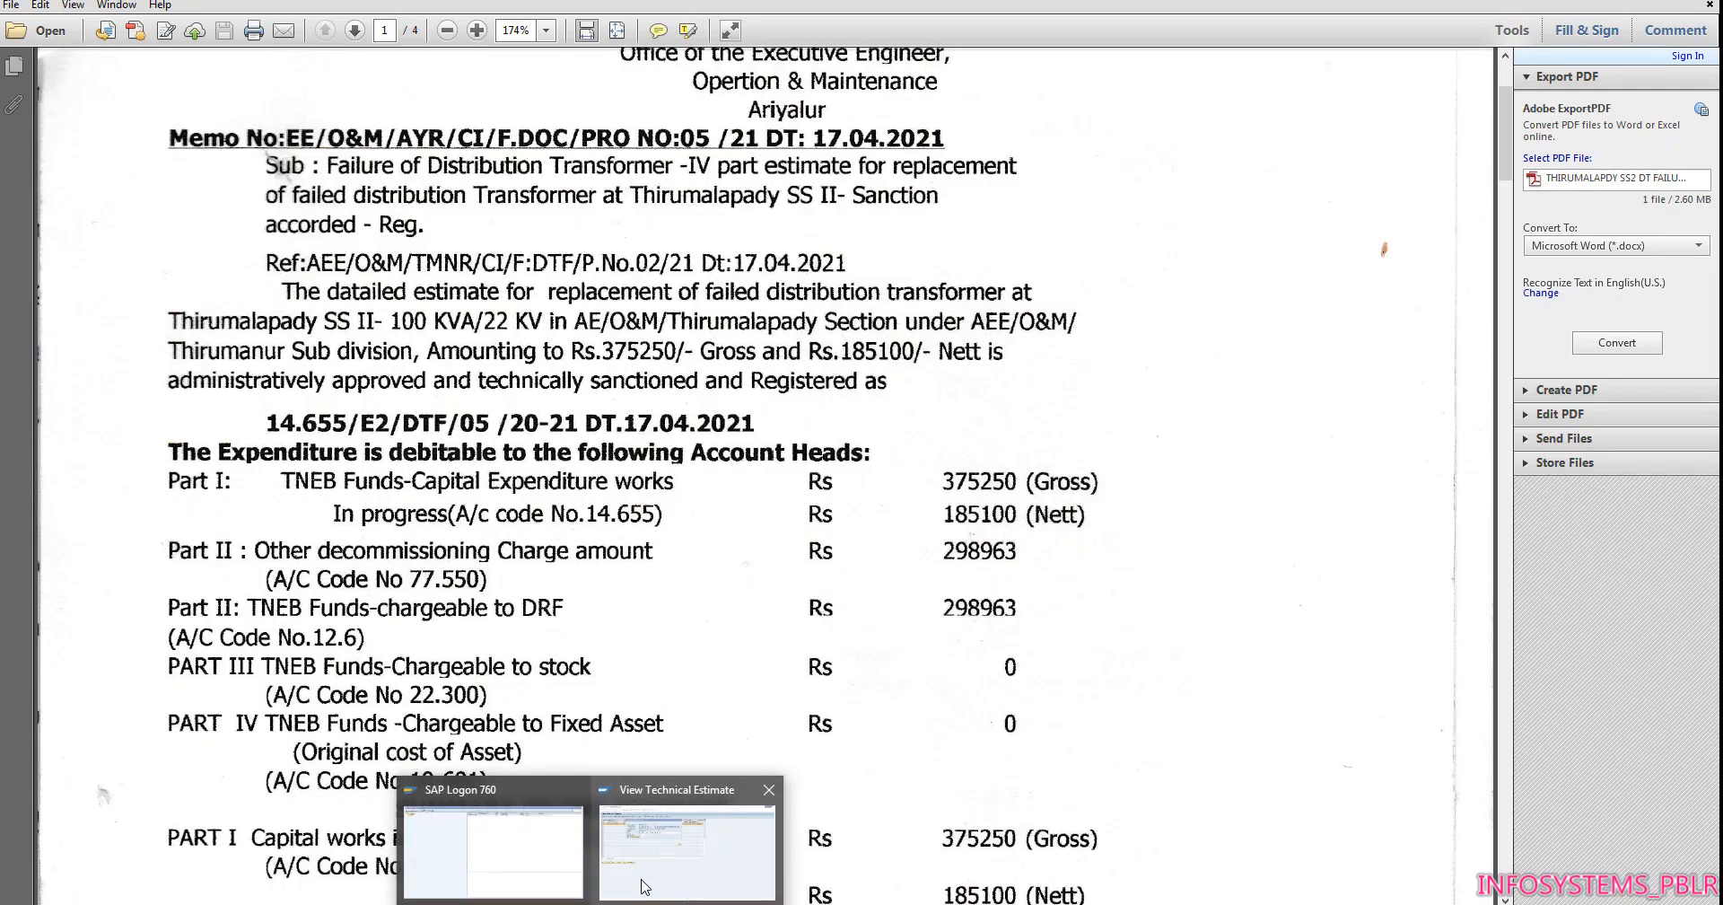
pyautogui.click(747, 878)
pyautogui.click(419, 266)
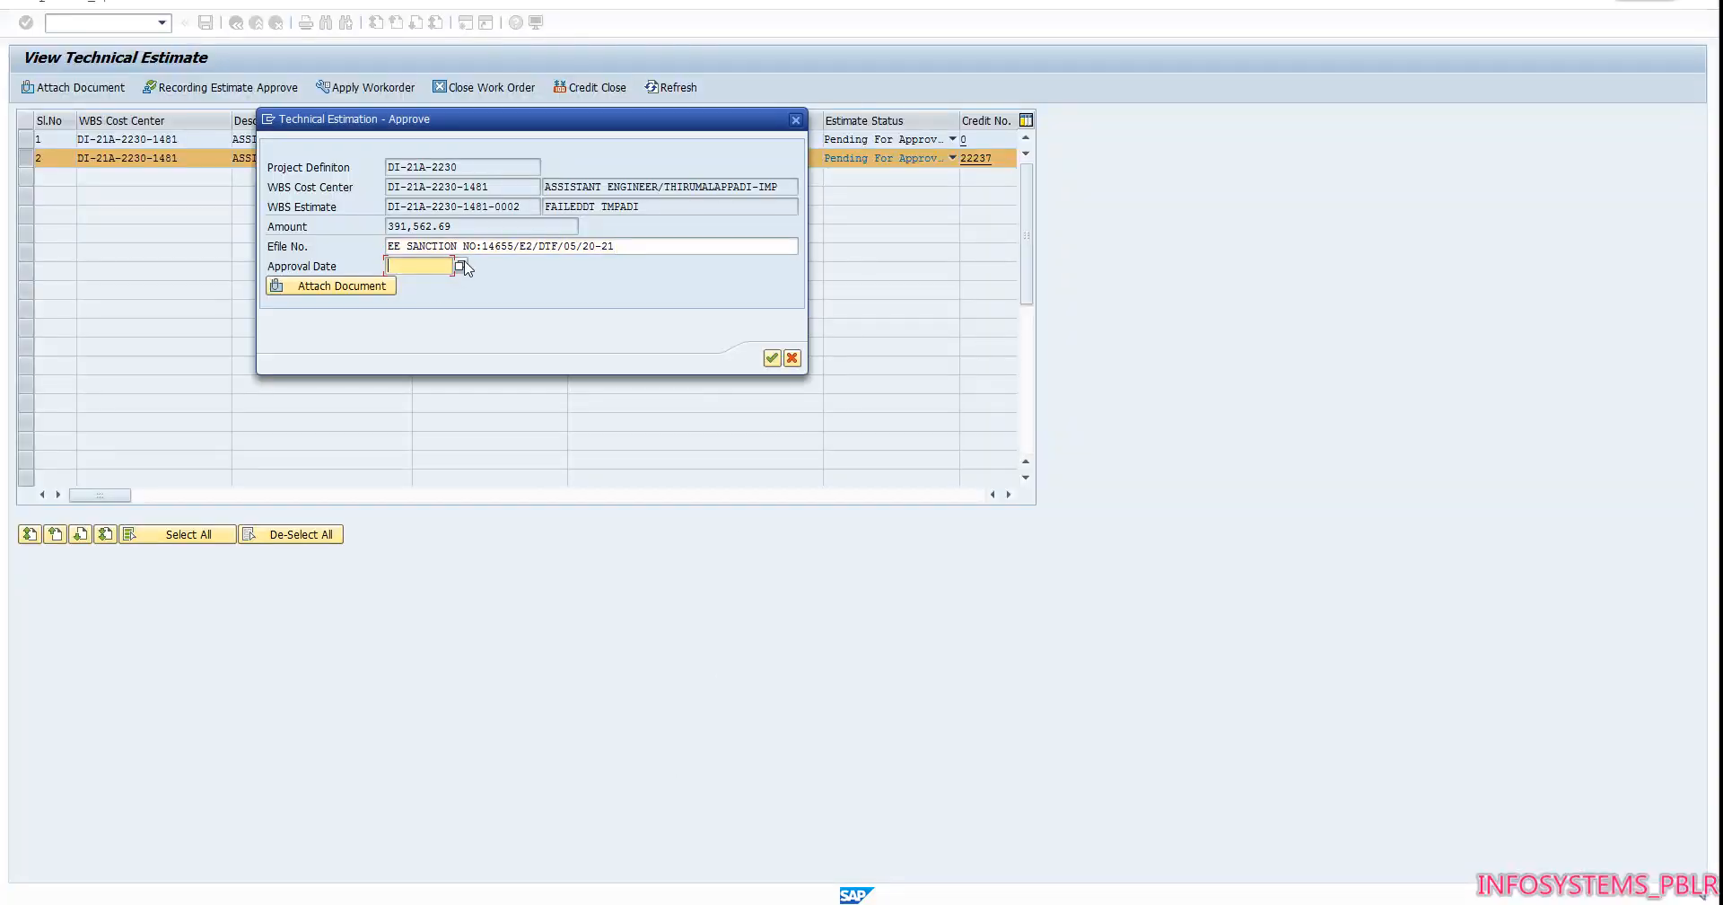
pyautogui.click(460, 266)
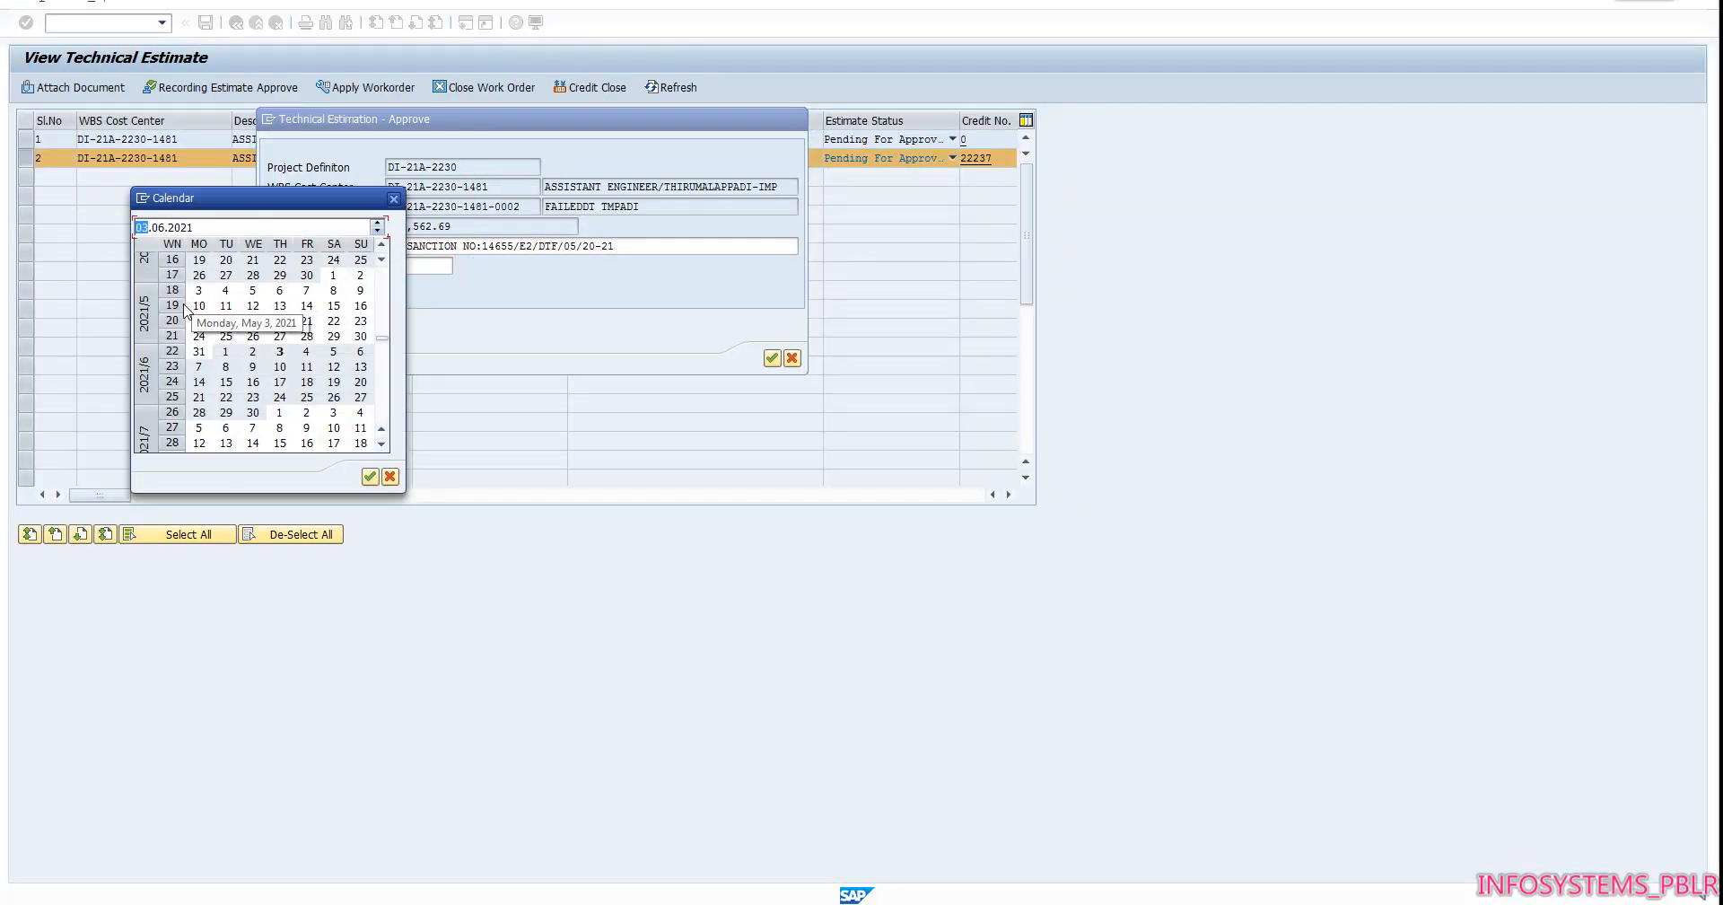
pyautogui.click(381, 246)
pyautogui.click(381, 245)
pyautogui.click(381, 245)
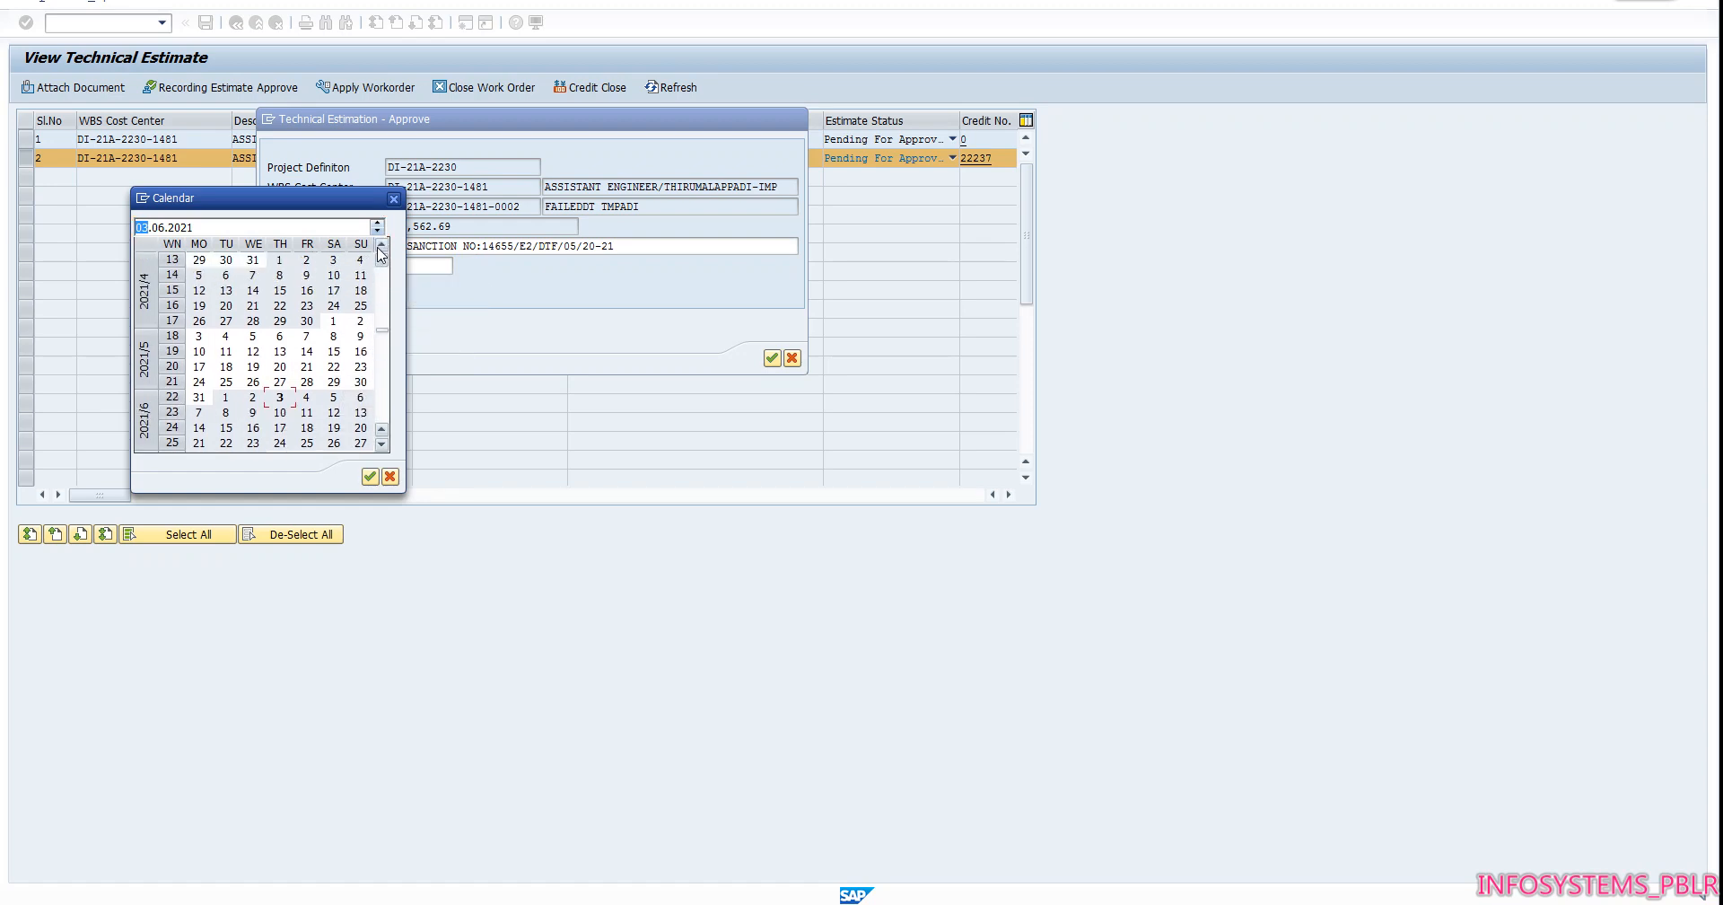
pyautogui.click(334, 291)
pyautogui.doubleClick(334, 291)
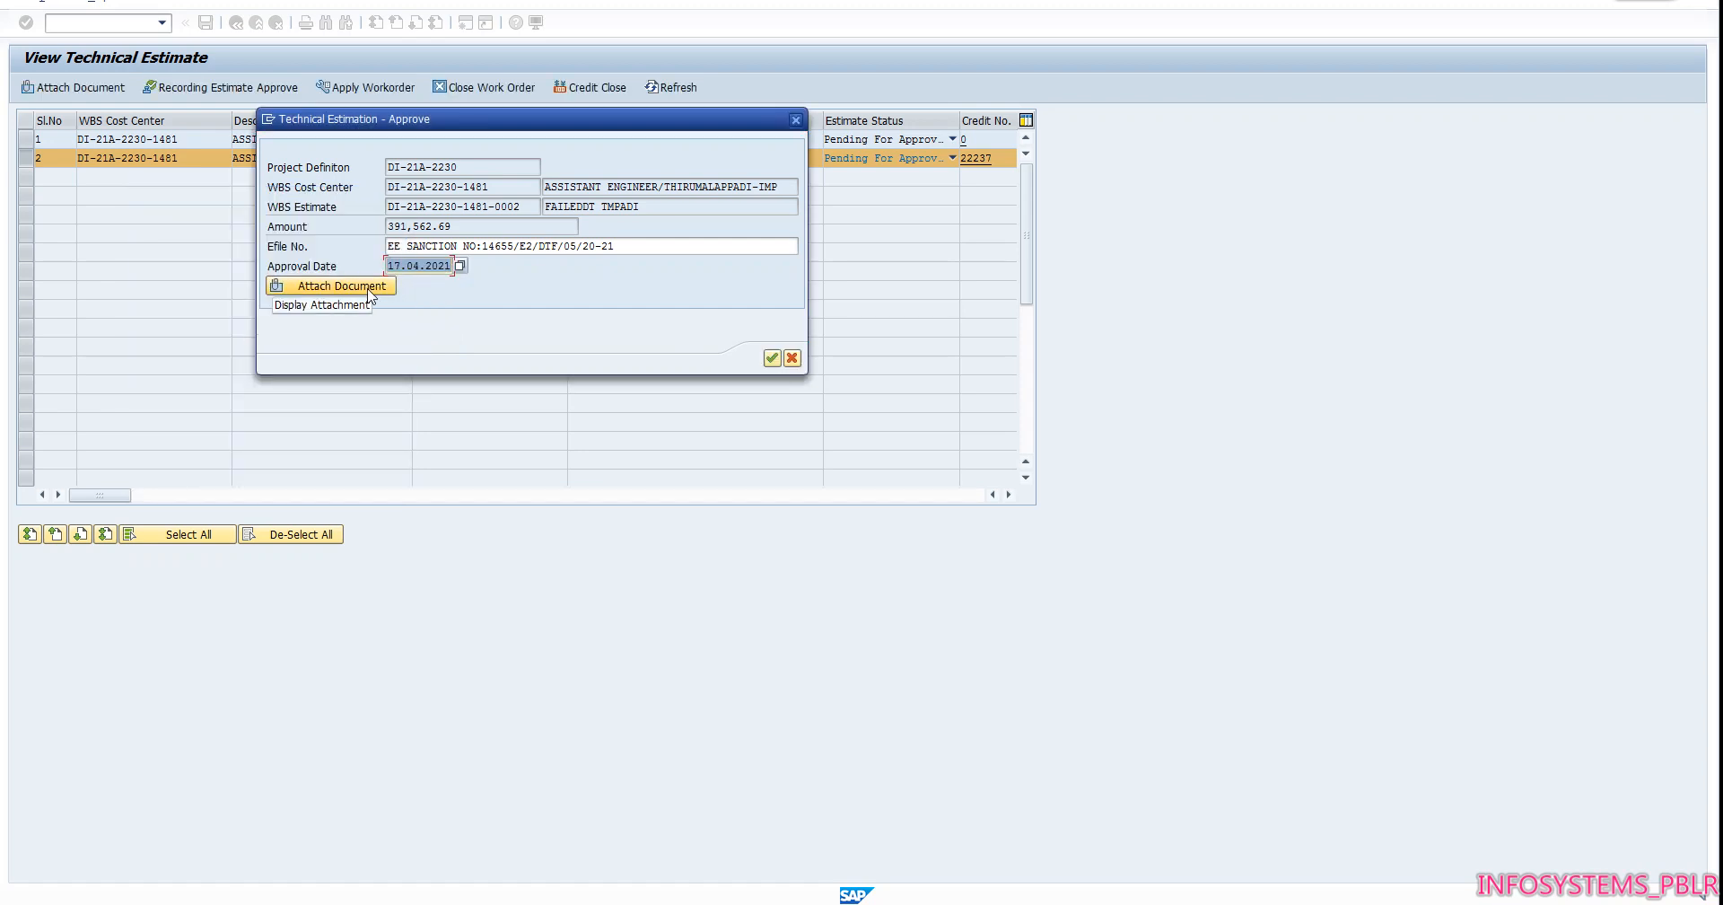
# Create a TES document for the approval's attachments, across all versions, with the description "SANCTION COPY TMPADI SS2 FAILUR DT"
pyautogui.click(369, 291)
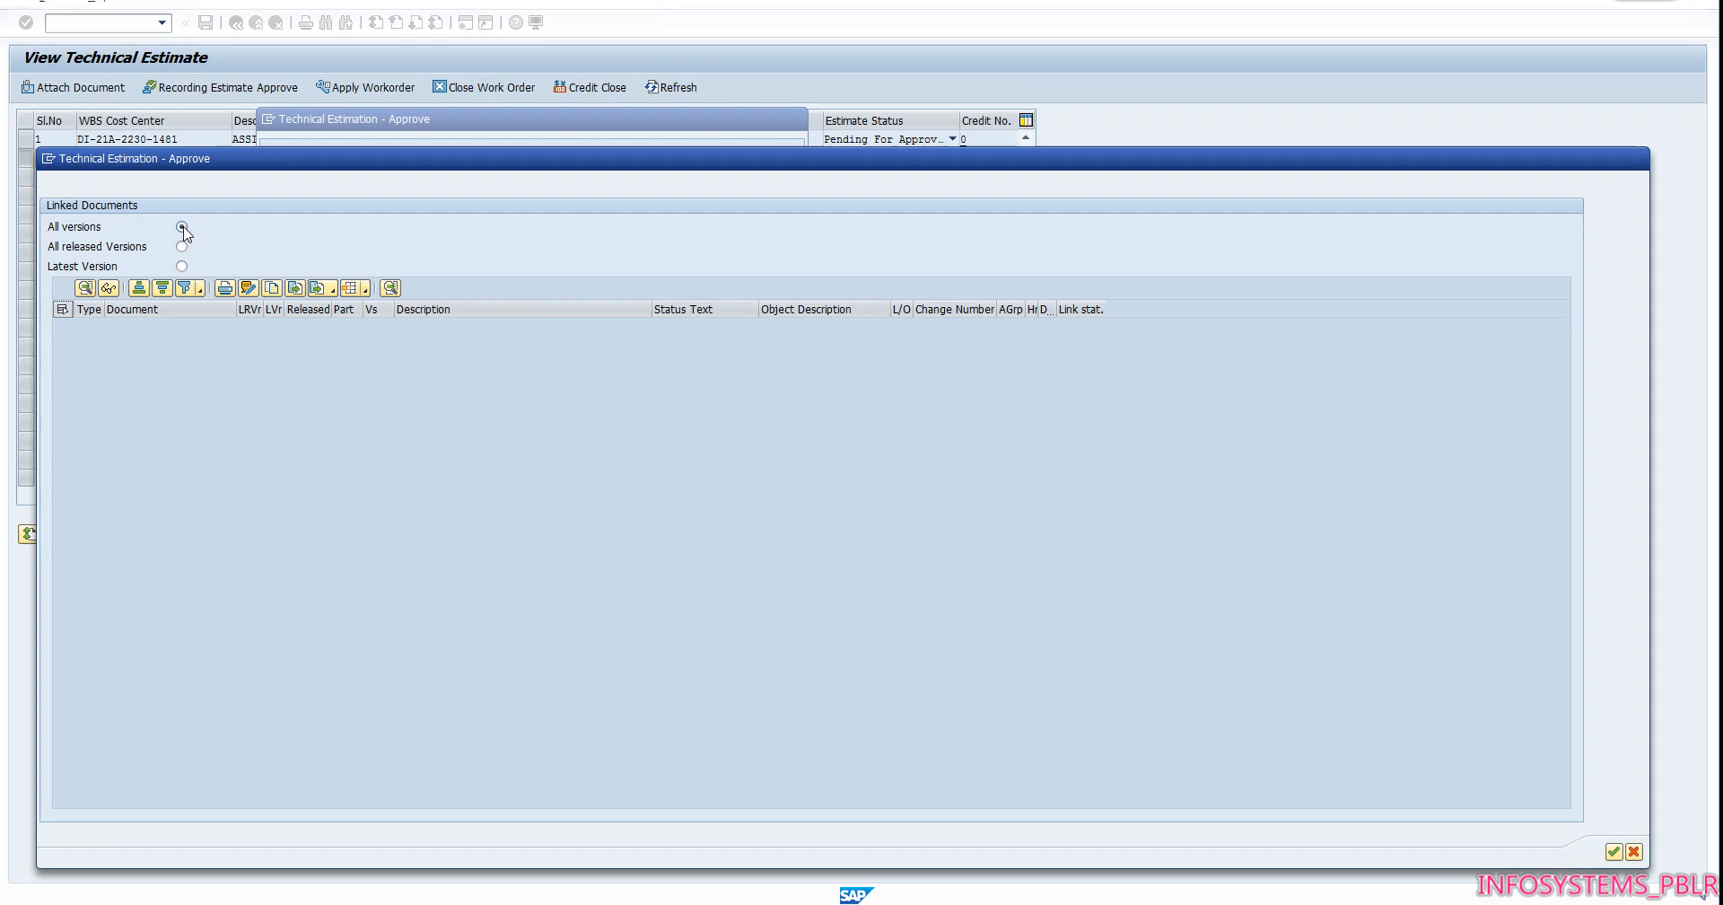
pyautogui.click(182, 227)
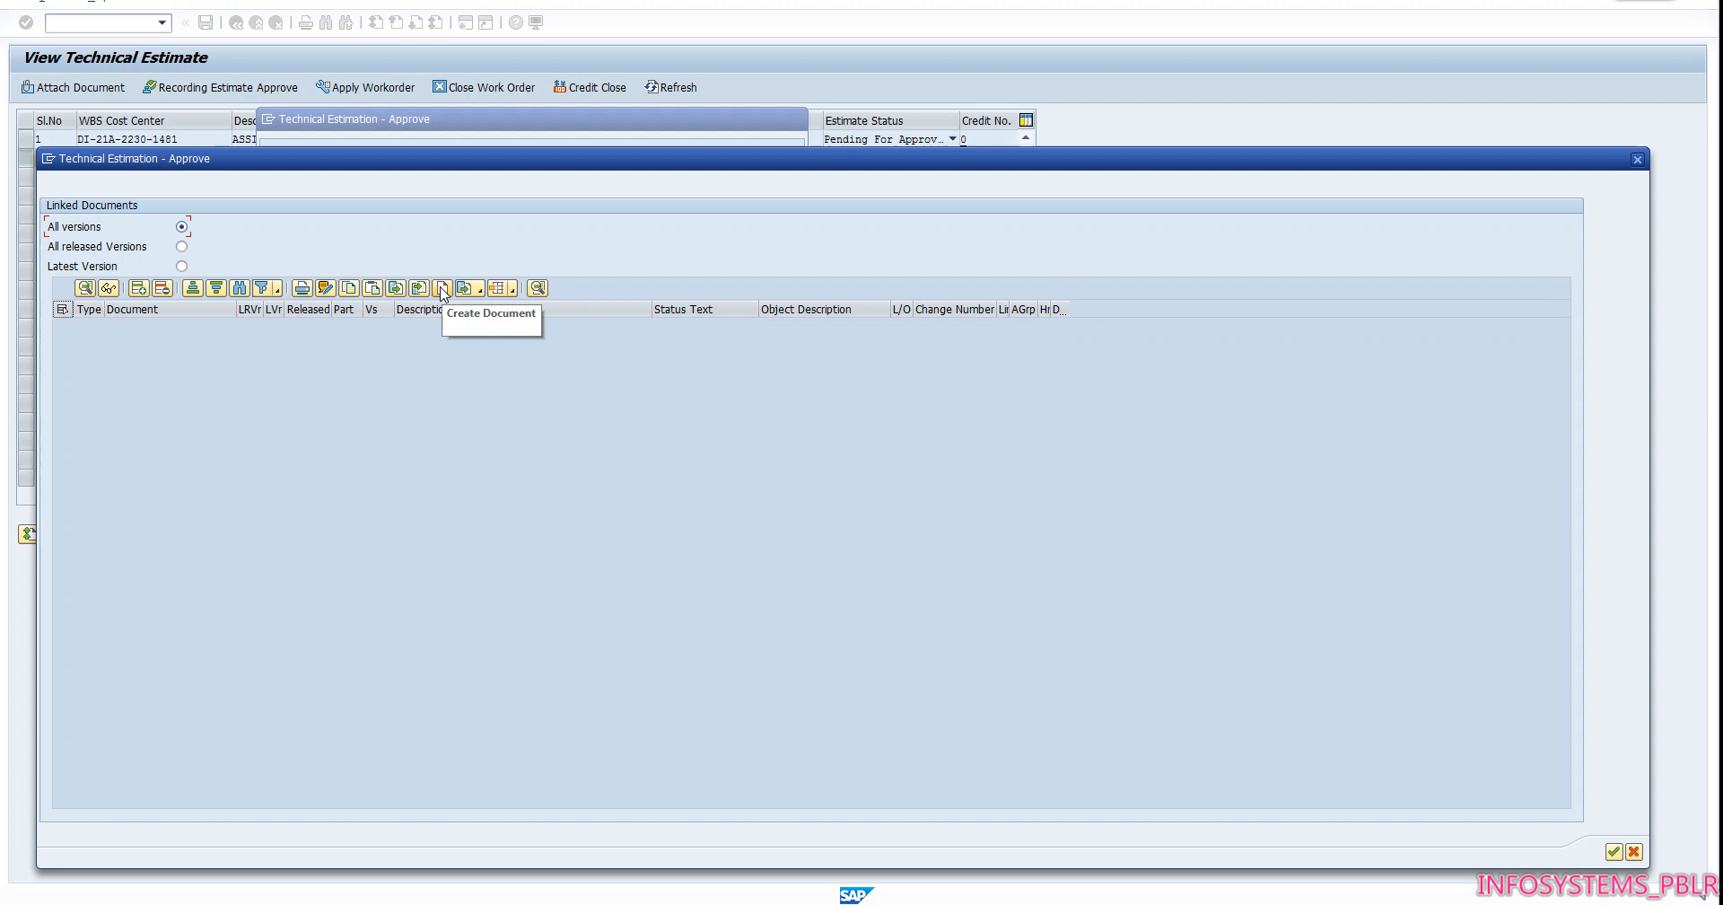
pyautogui.click(443, 289)
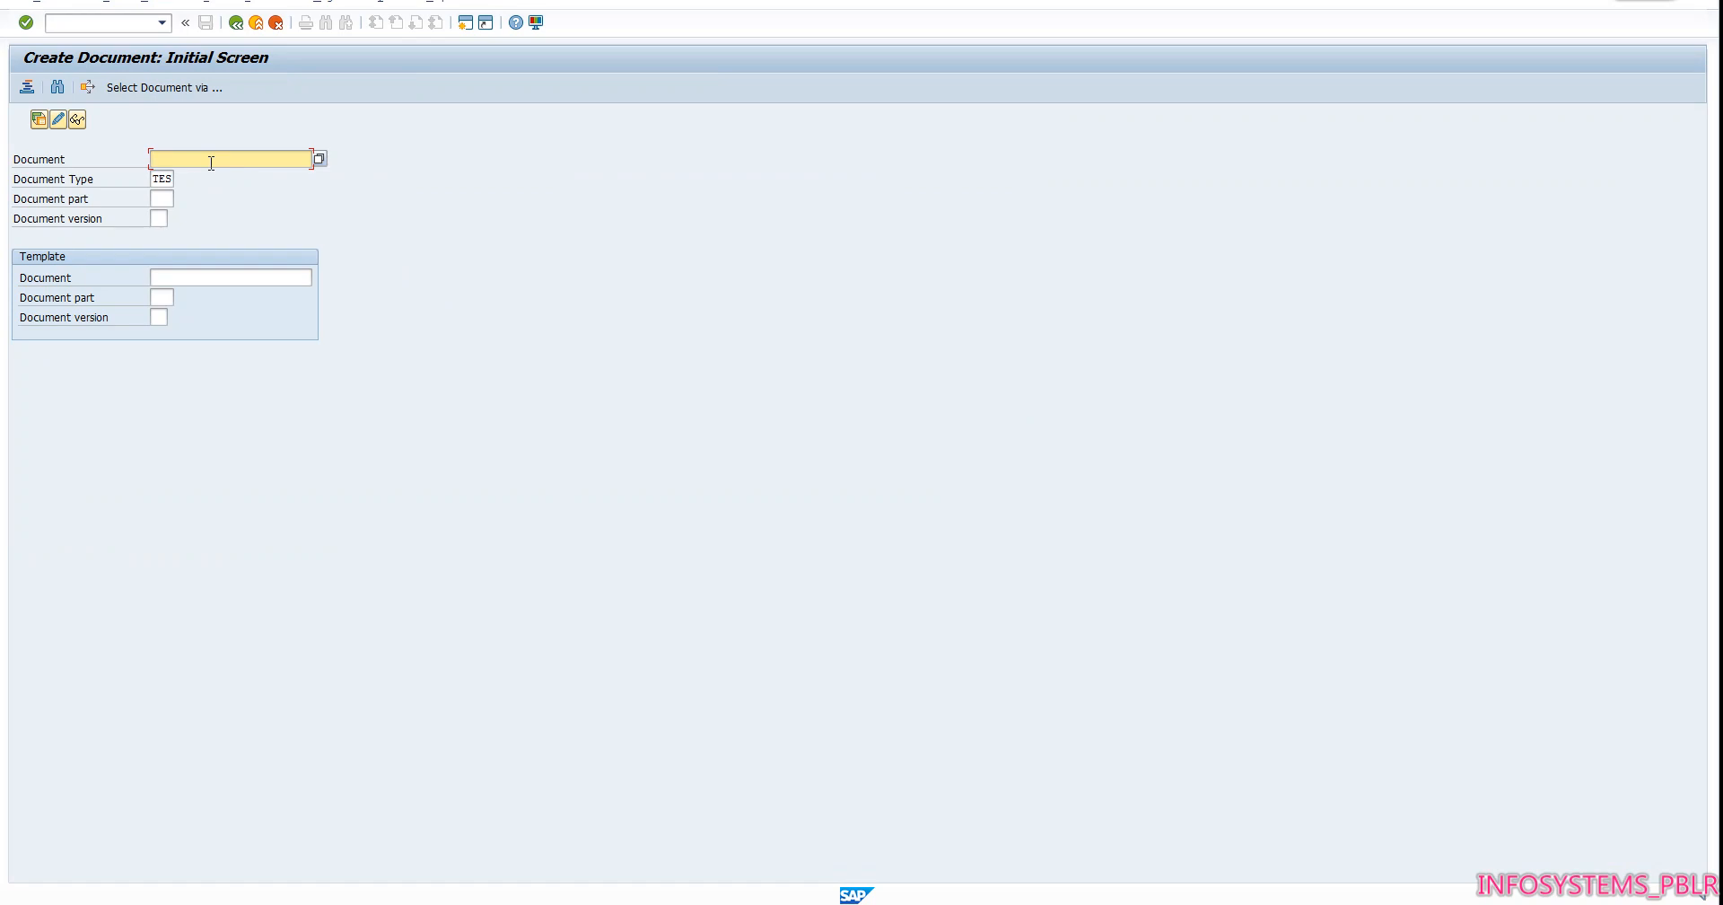
pyautogui.press('Return')
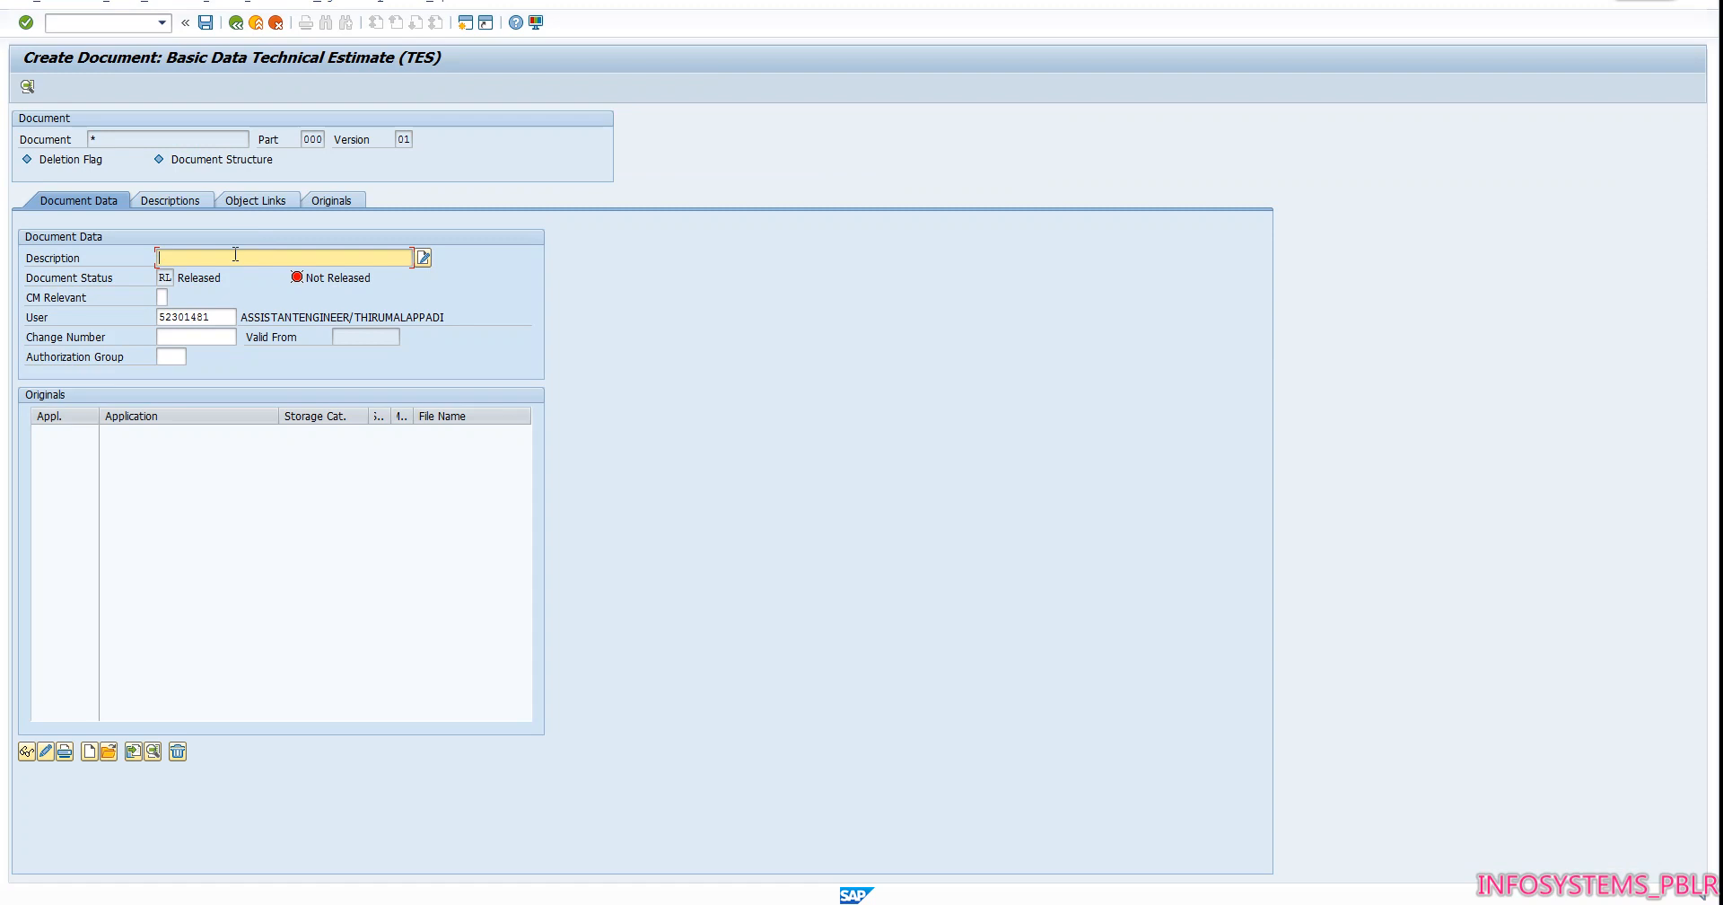
pyautogui.write('SA')
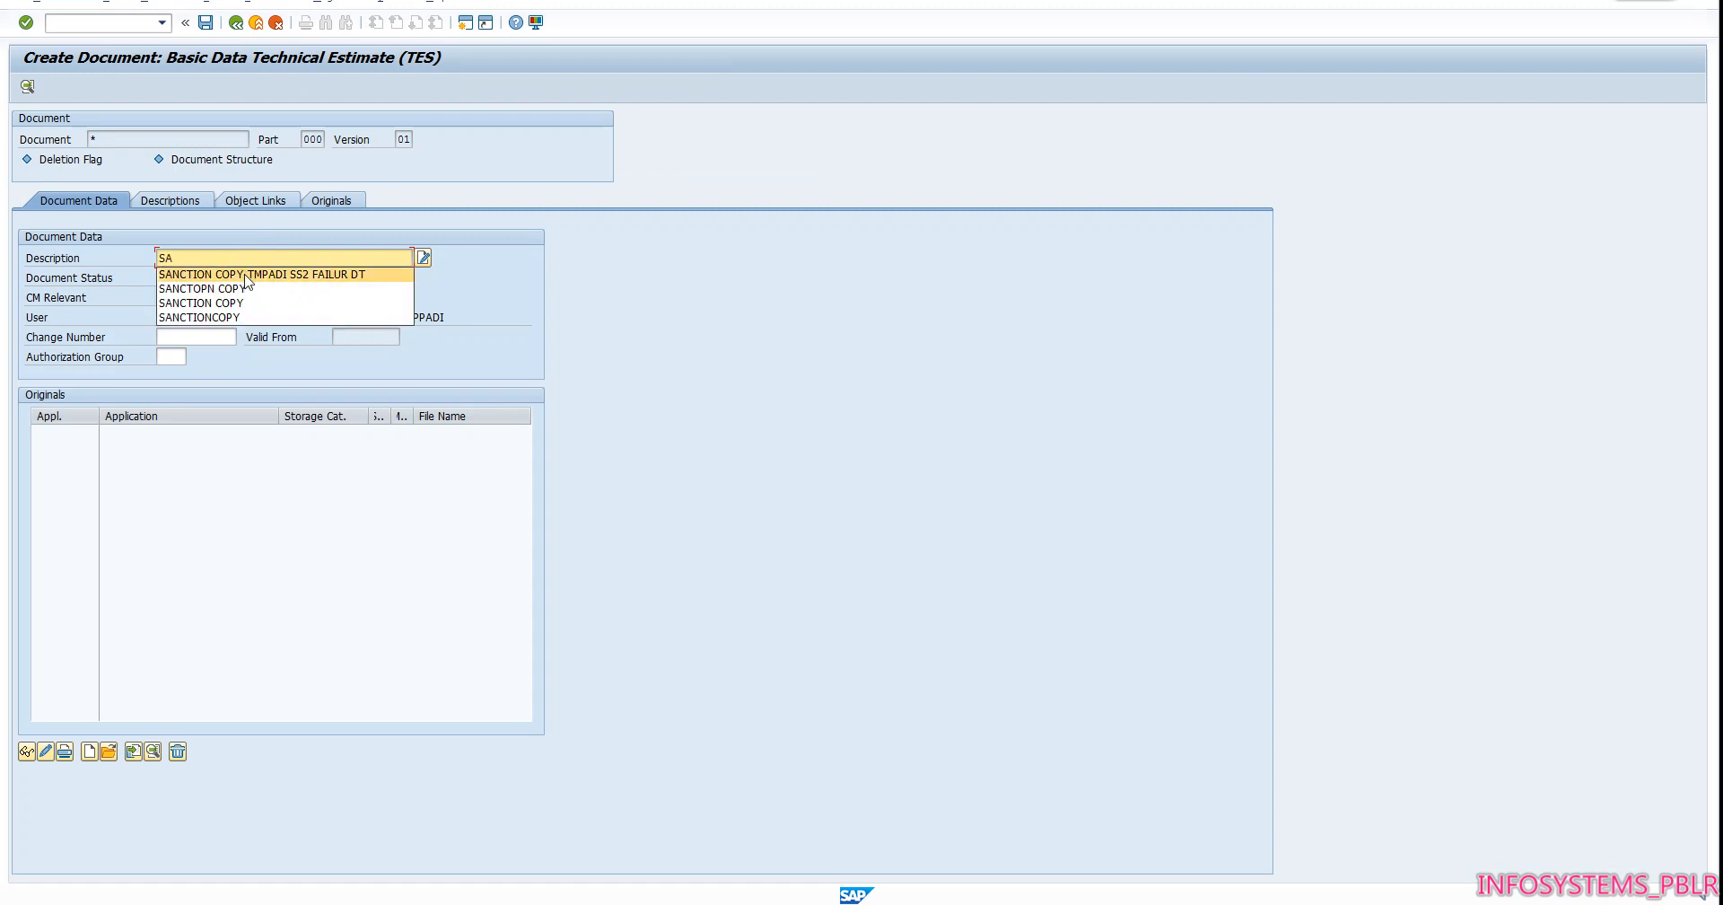
pyautogui.click(246, 275)
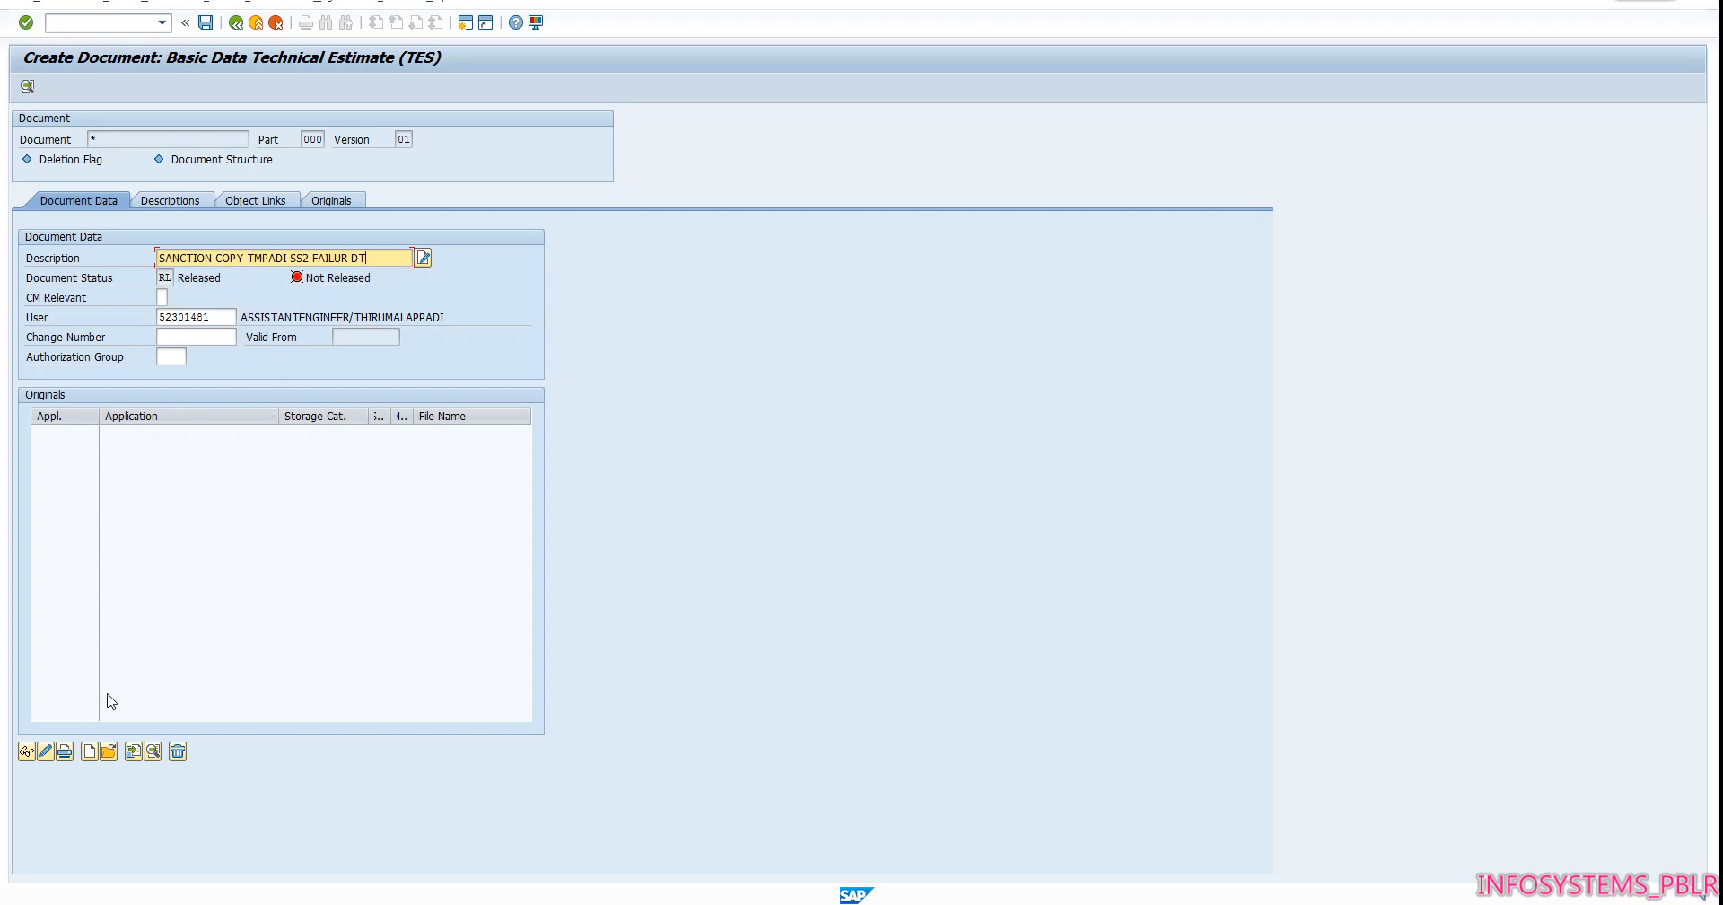
# Add the Desktop file THIRUMALAPDY SS2 DT FAILURE.pdf as the document's original and allow SAP to access it
pyautogui.click(108, 760)
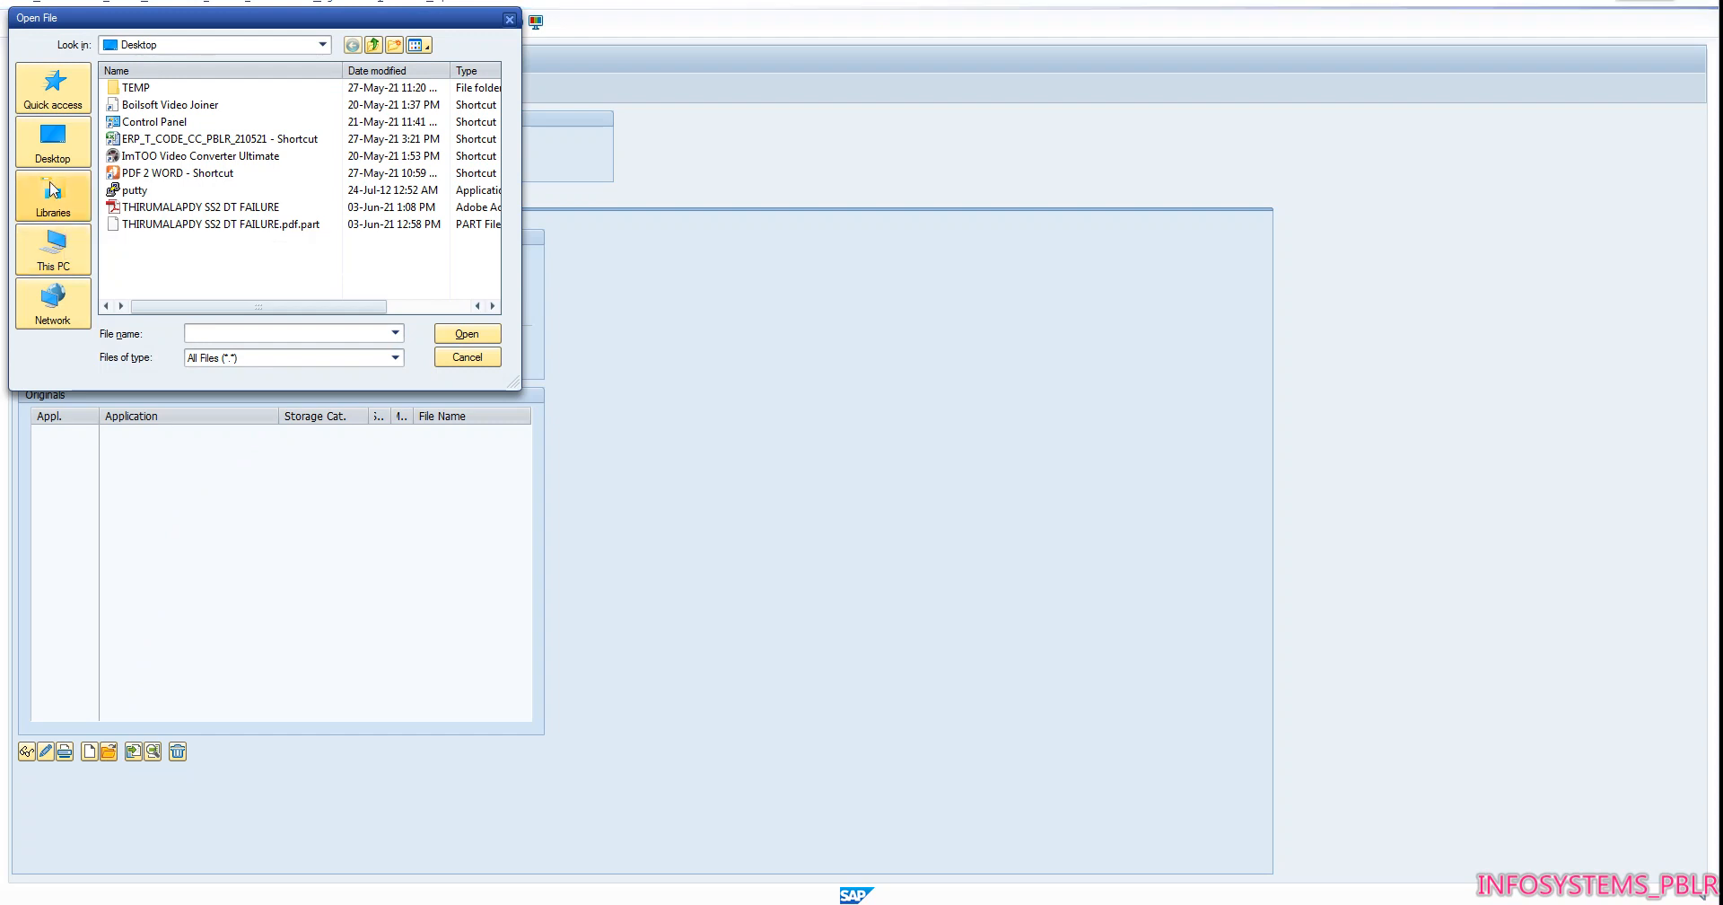
pyautogui.click(51, 159)
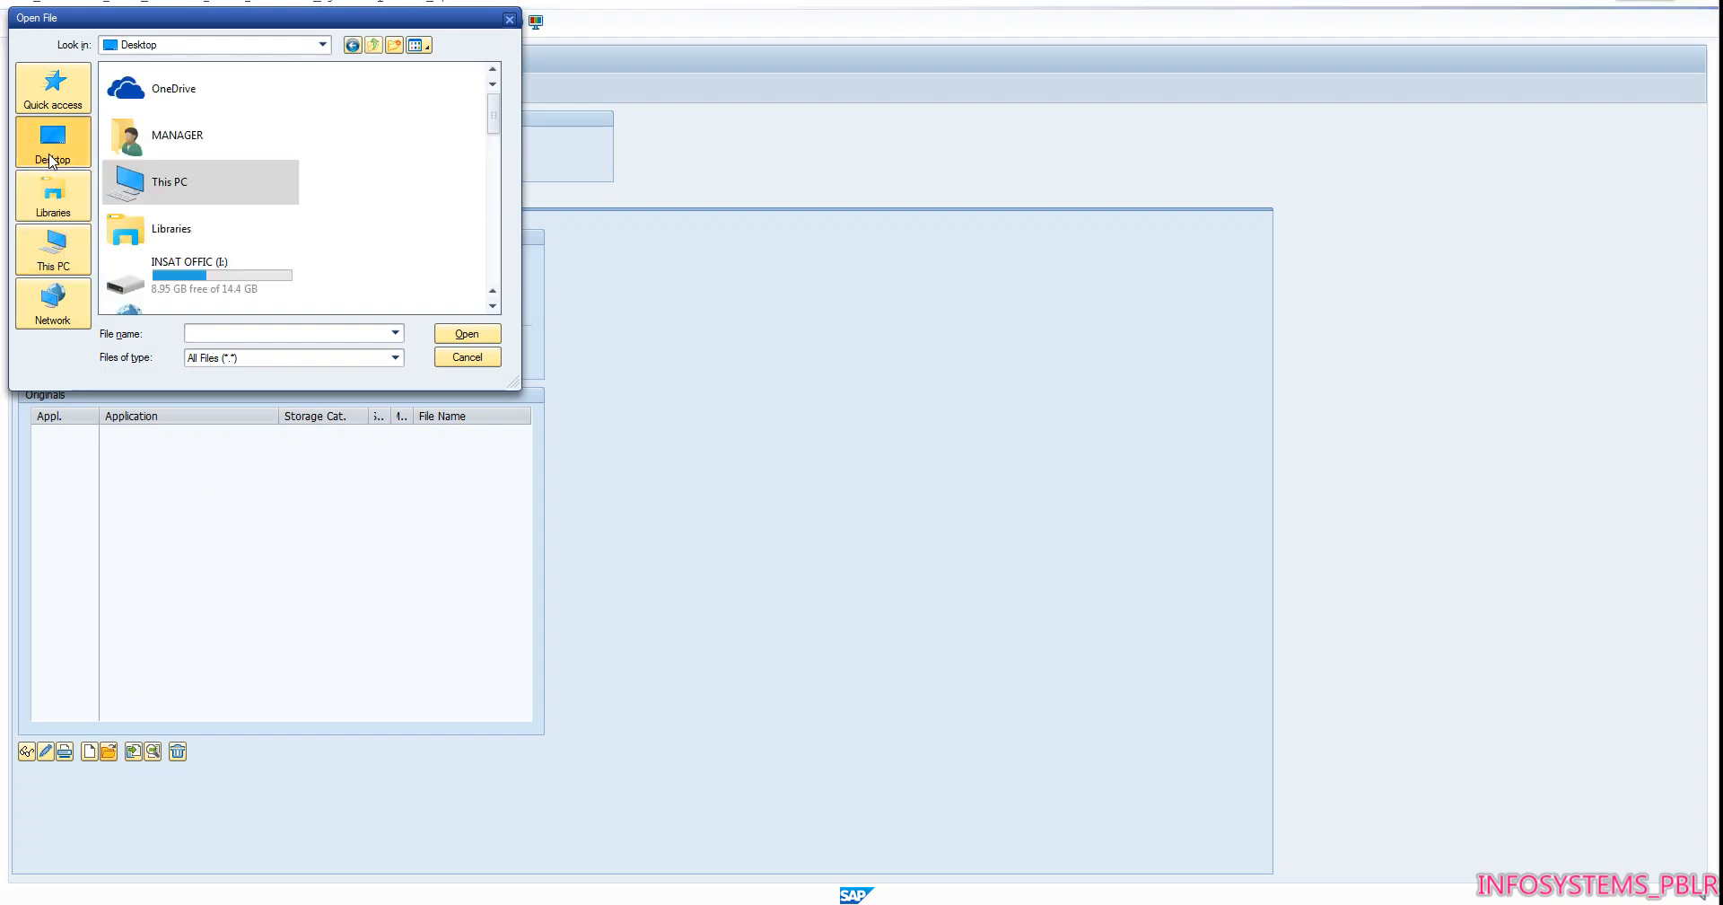
pyautogui.moveTo(491, 124); pyautogui.dragTo(490, 304)
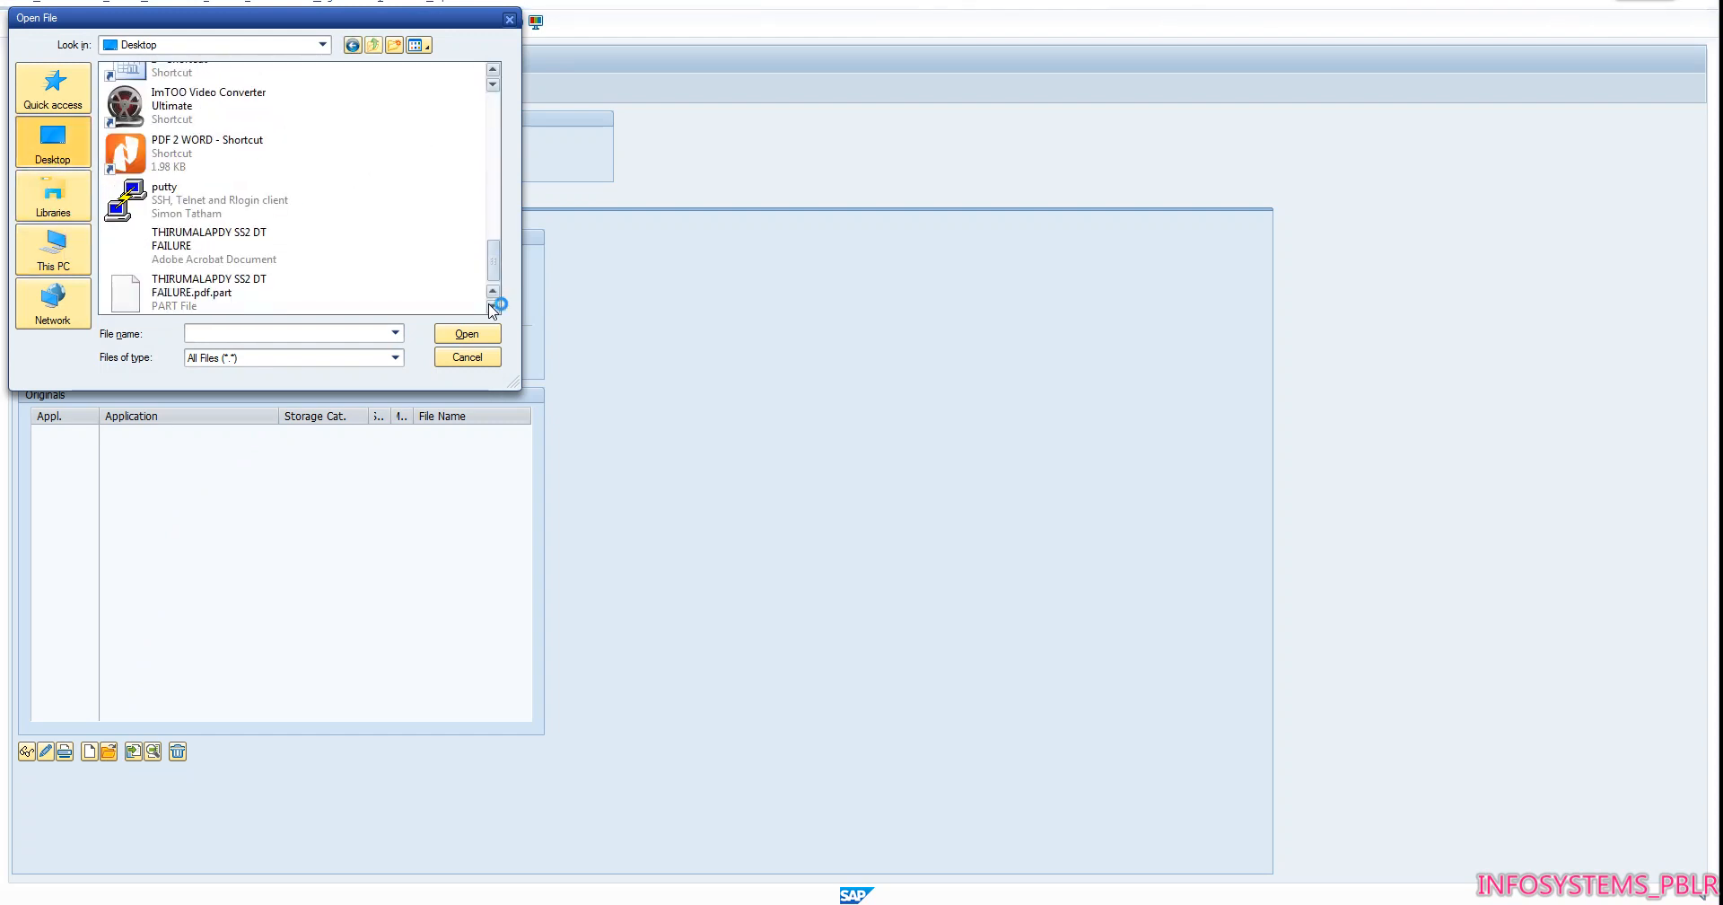
pyautogui.doubleClick(214, 260)
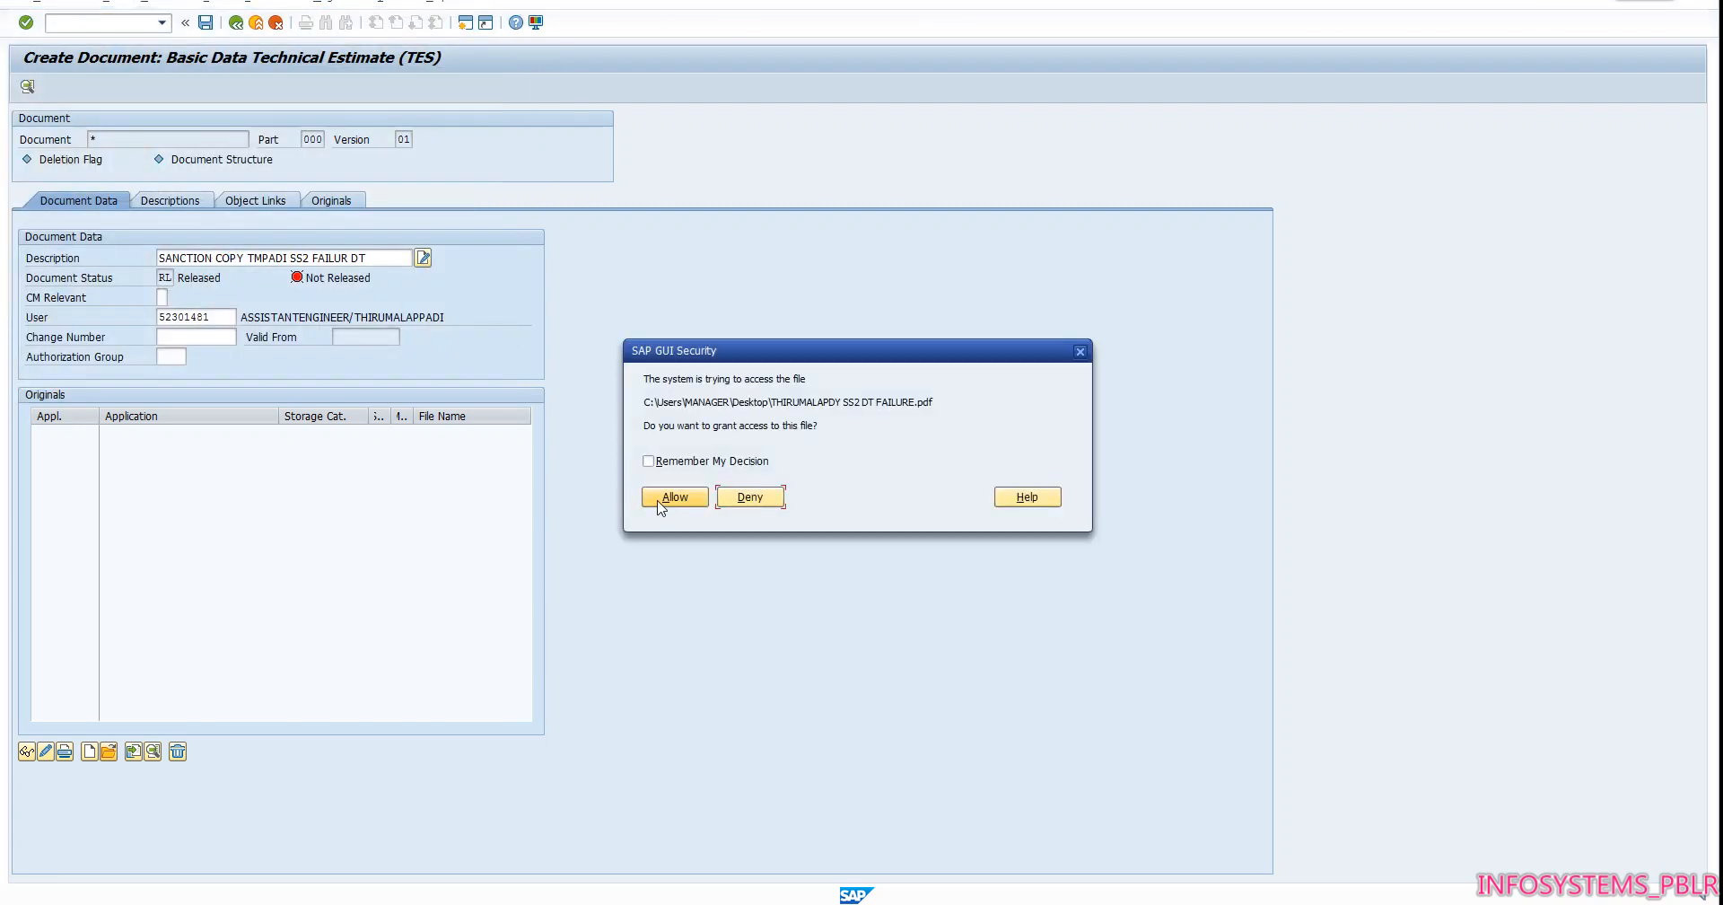
pyautogui.click(662, 500)
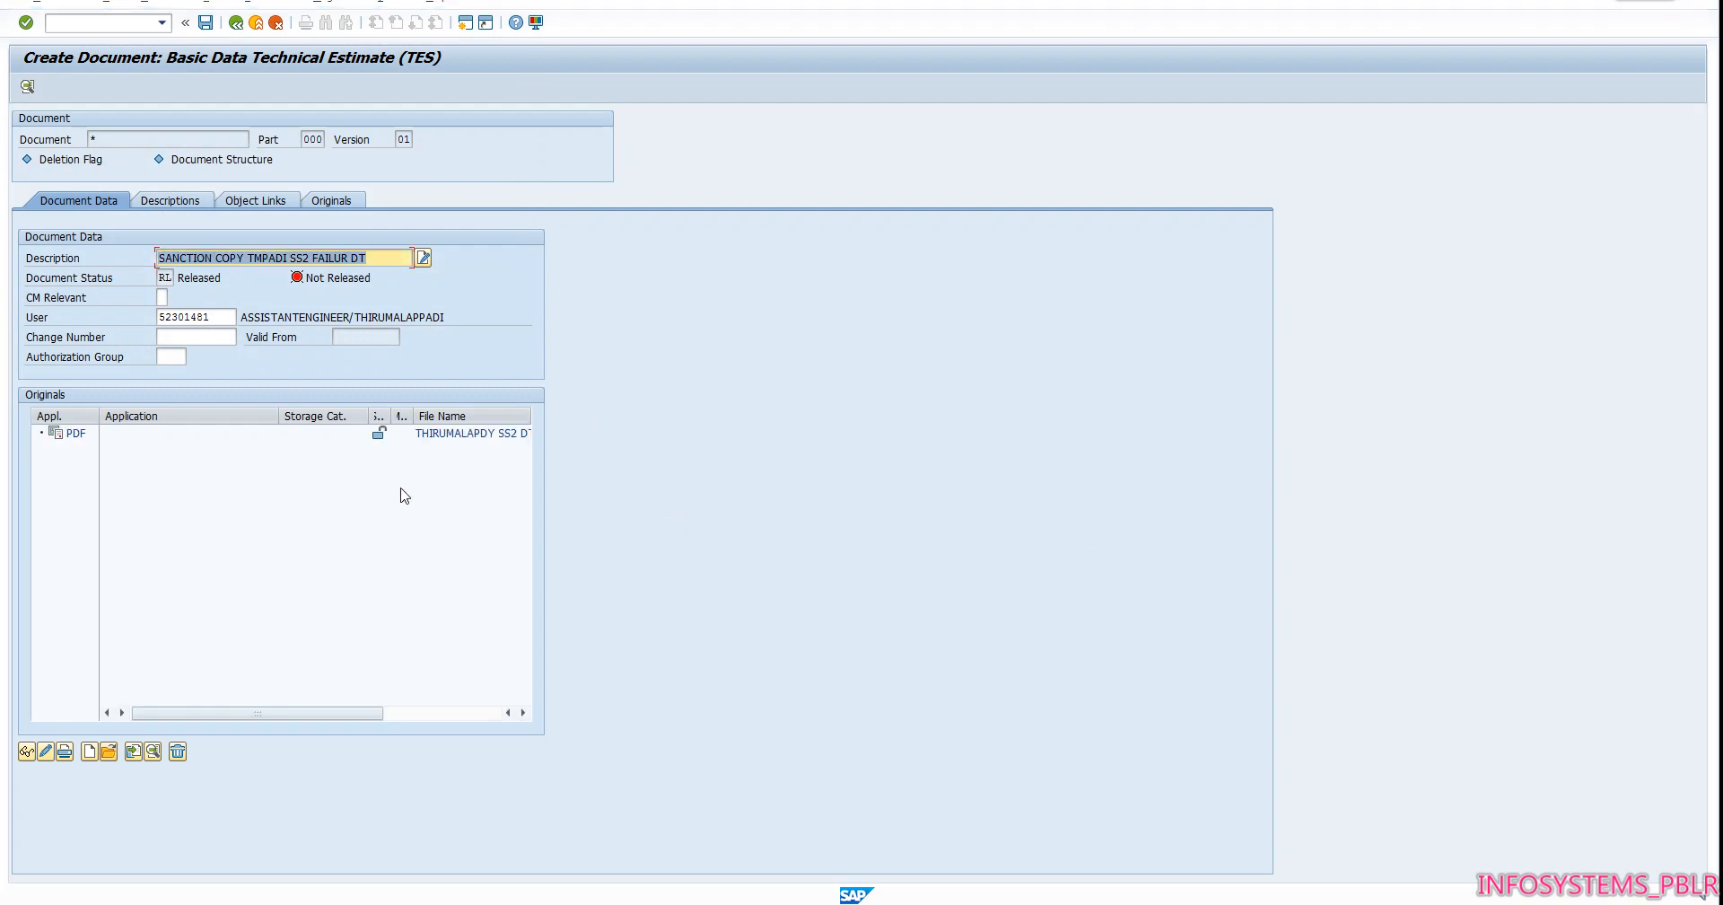
# Check in the attached PDF original and save the document, allowing the file access
pyautogui.rightClick(379, 438)
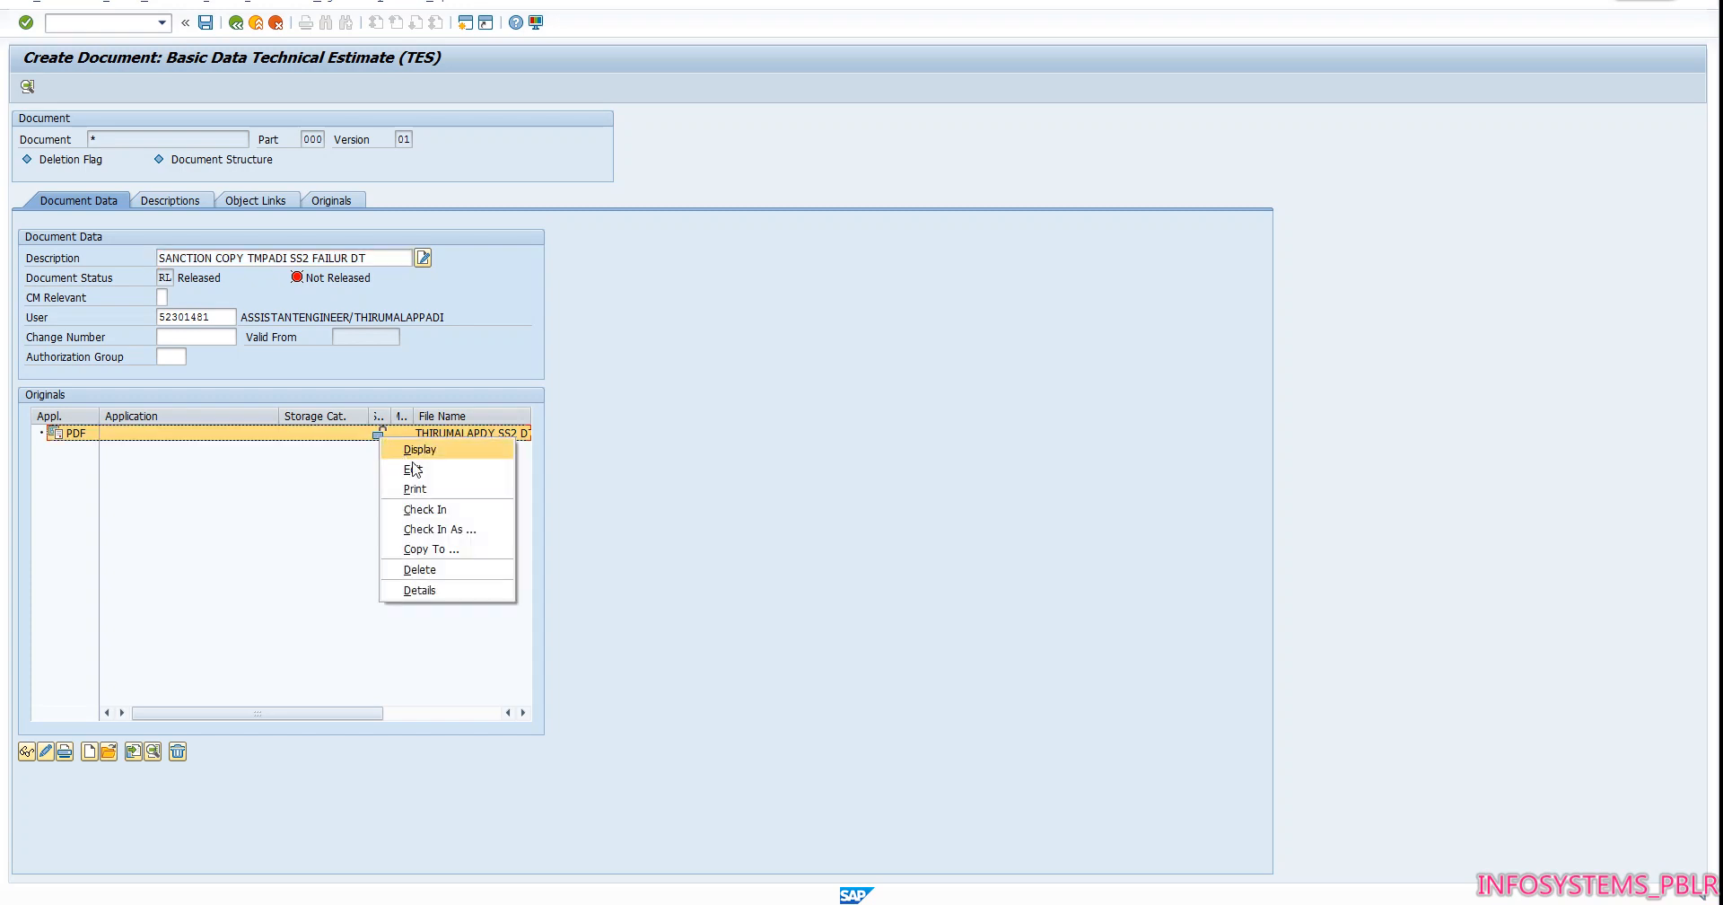
pyautogui.click(437, 519)
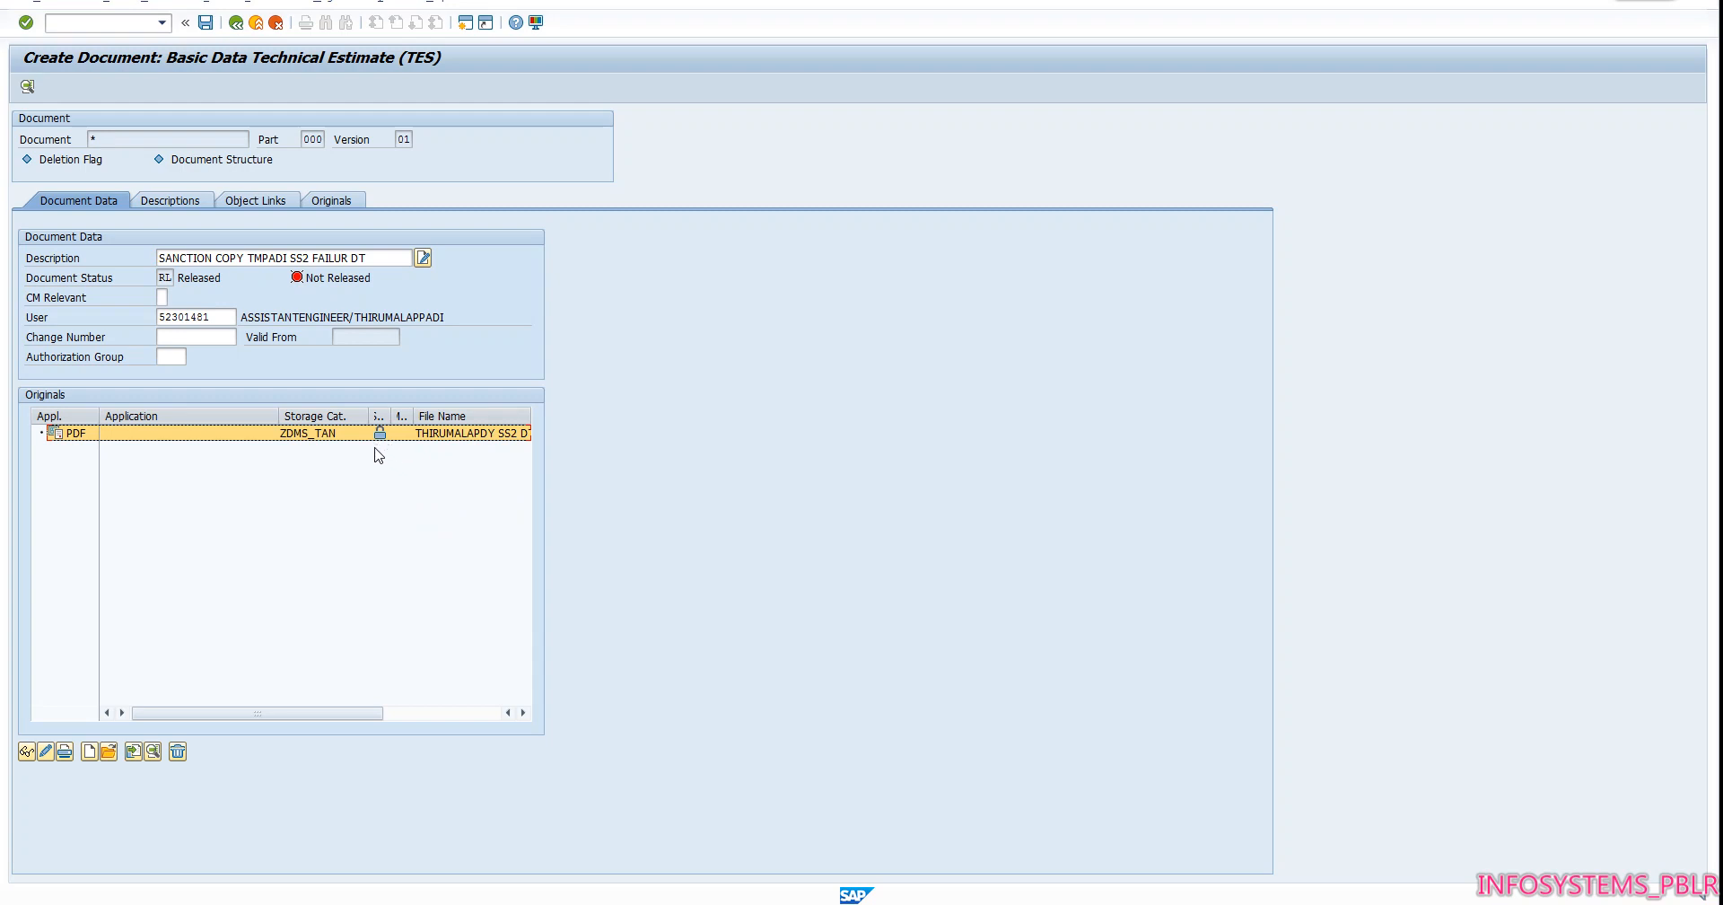
pyautogui.click(206, 24)
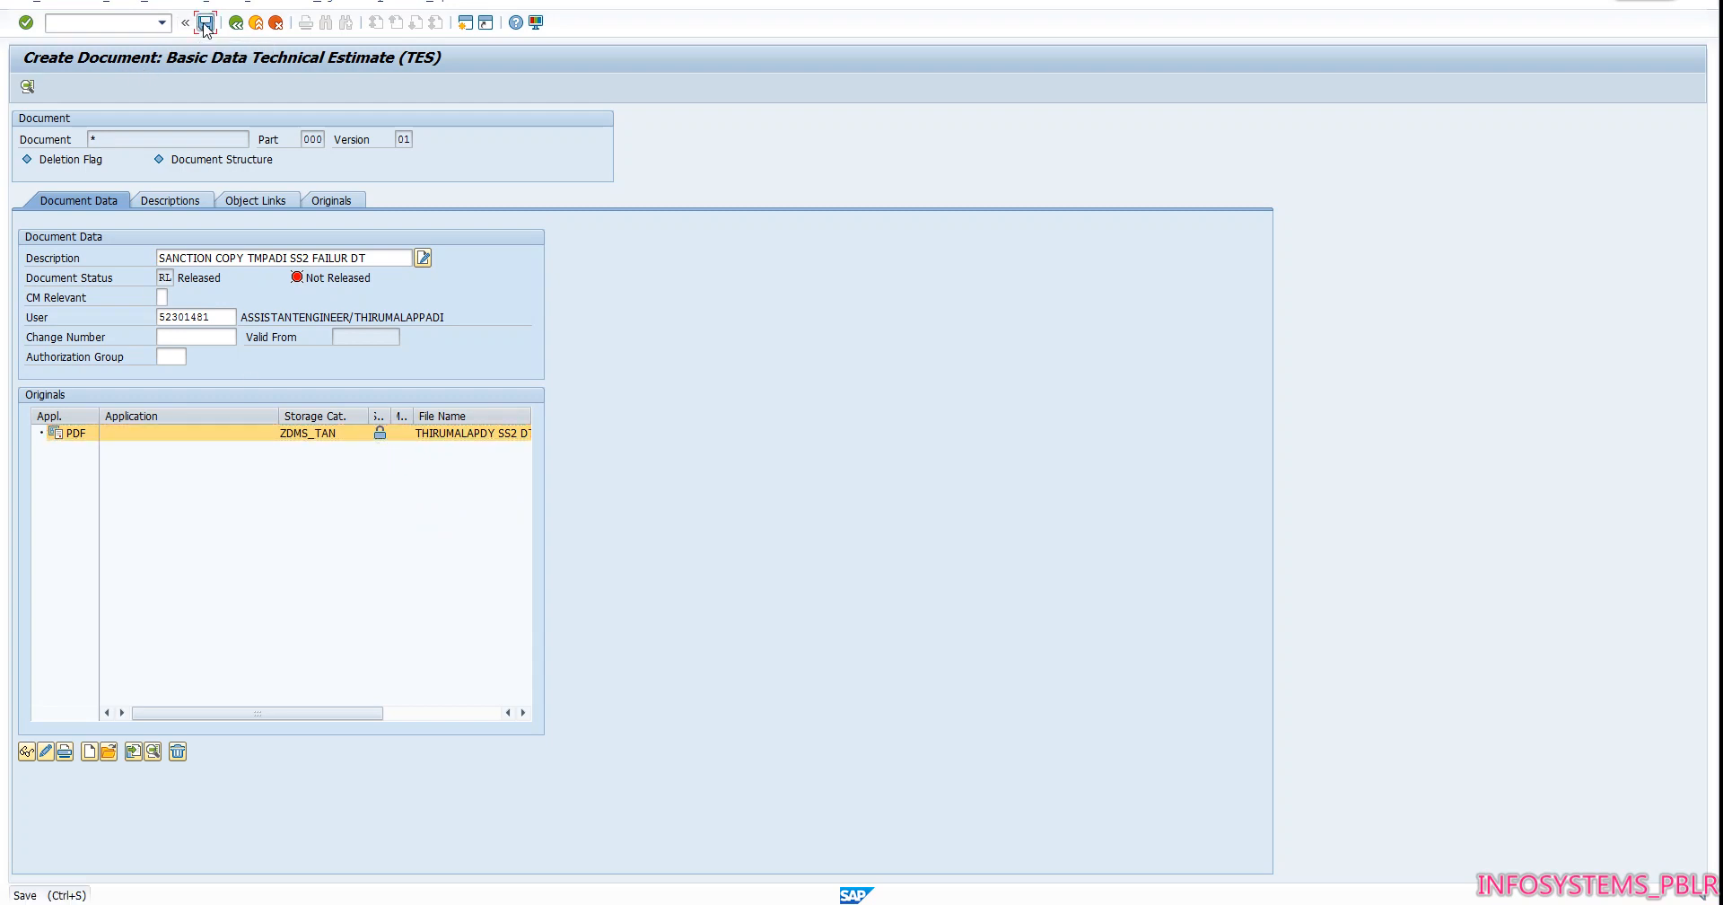
pyautogui.click(656, 502)
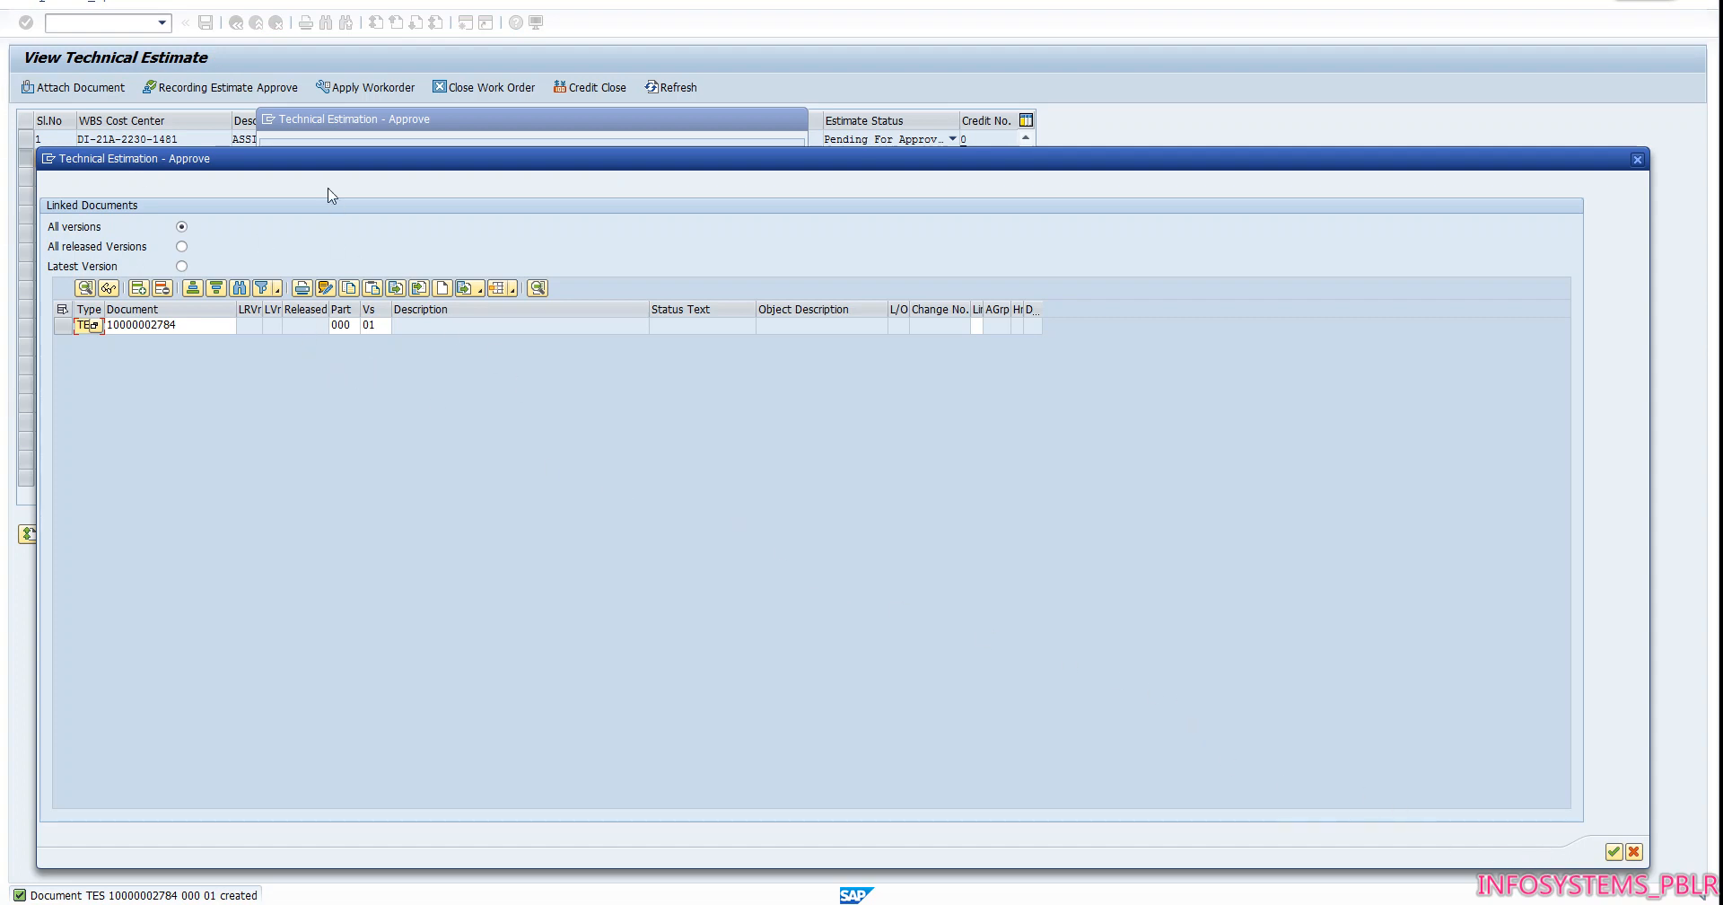
pyautogui.click(1613, 853)
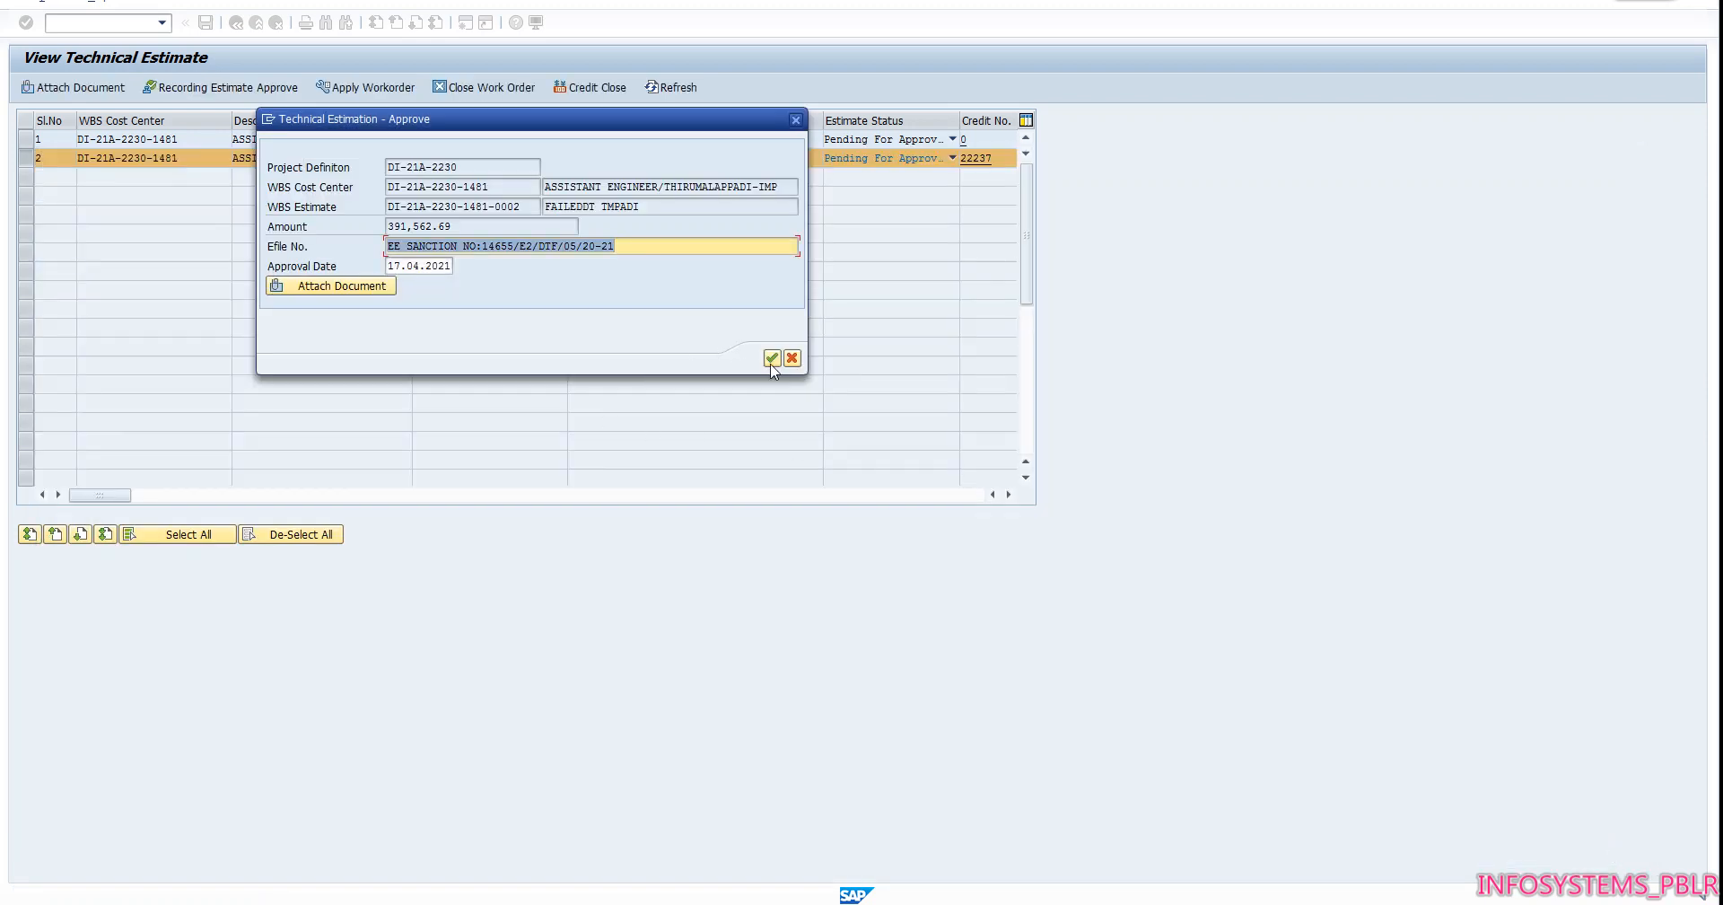
pyautogui.click(772, 359)
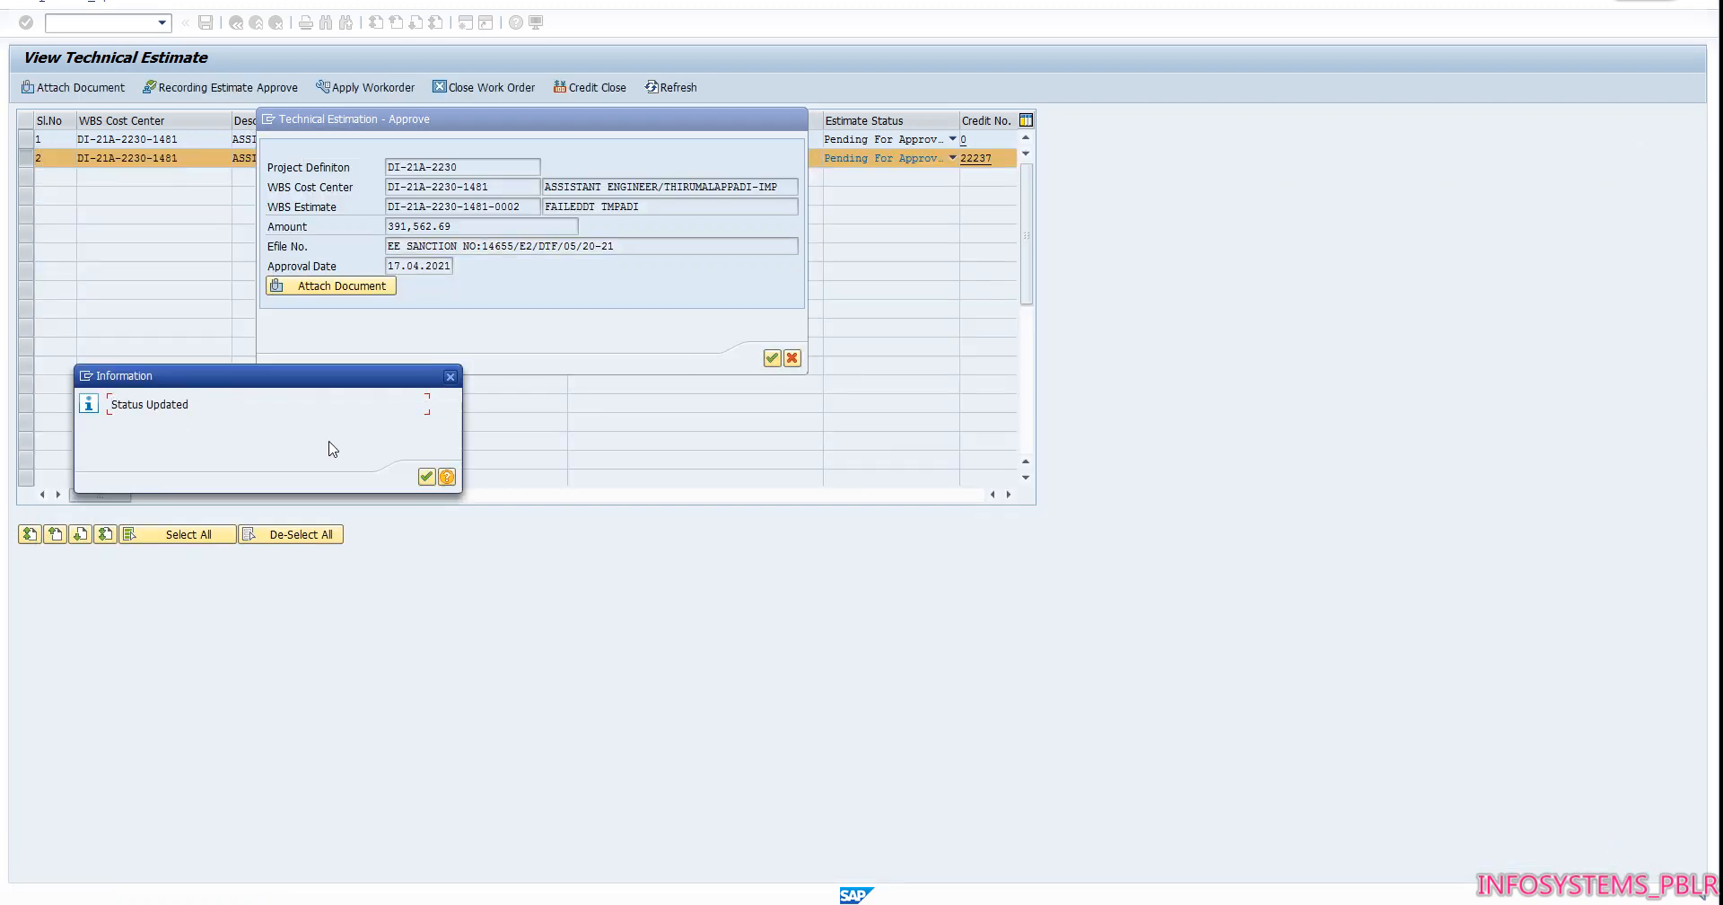
pyautogui.click(429, 478)
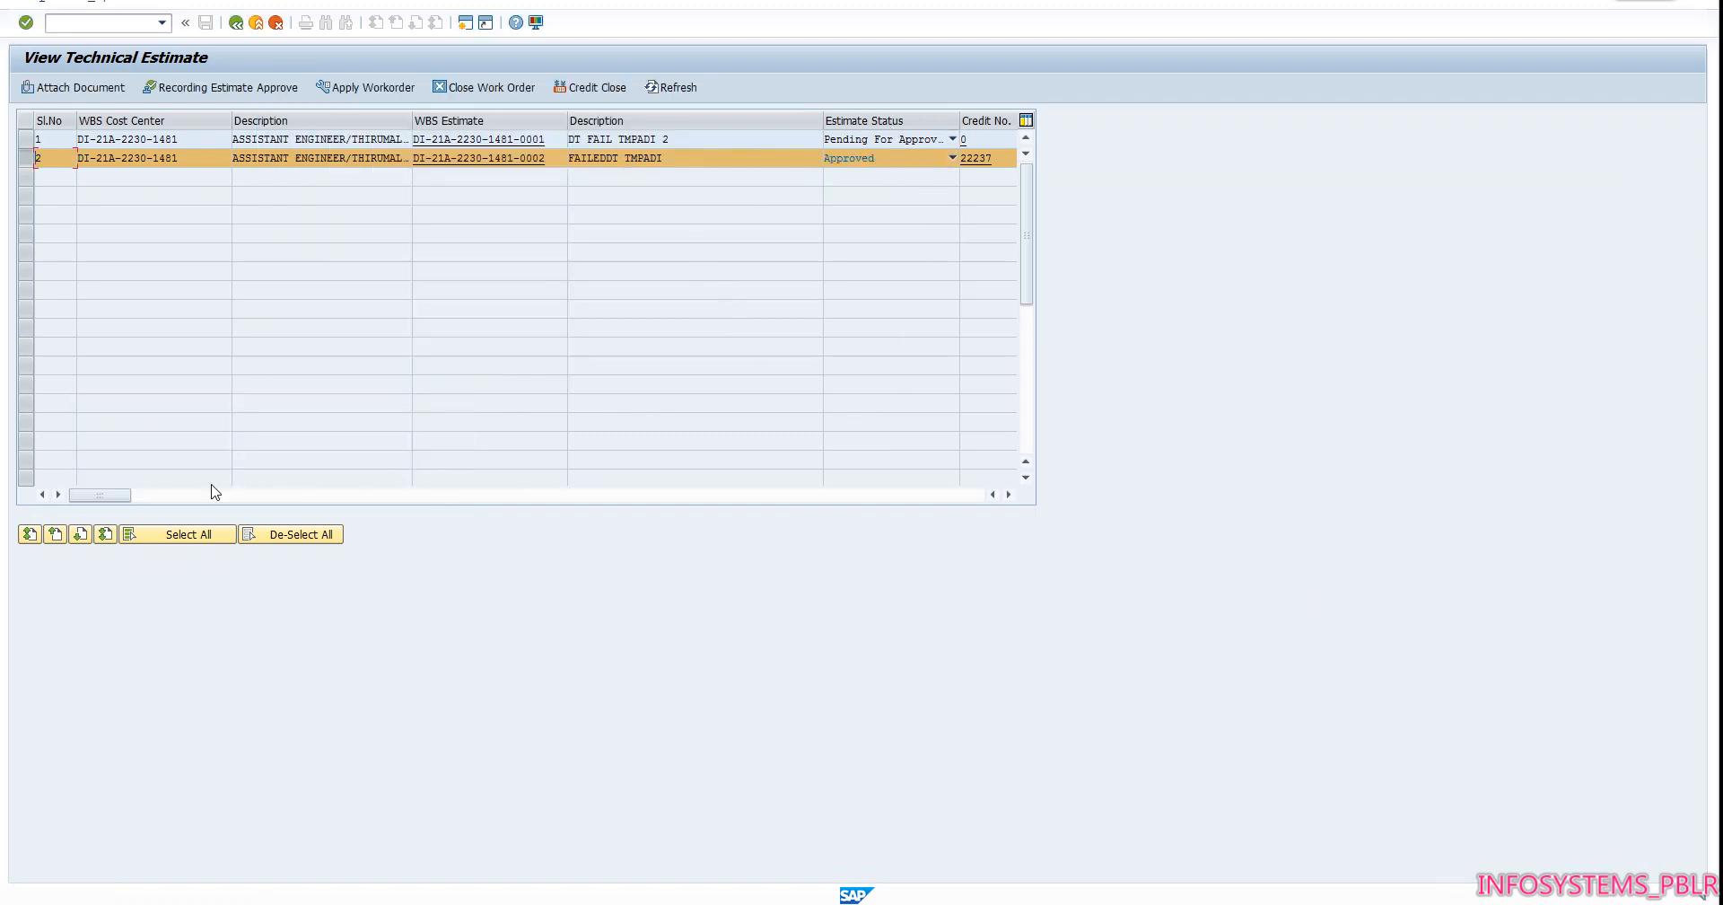
# Review the estimate's row, then apply for its work order with the first listed employee as approval authority
pyautogui.moveTo(106, 495); pyautogui.dragTo(331, 528)
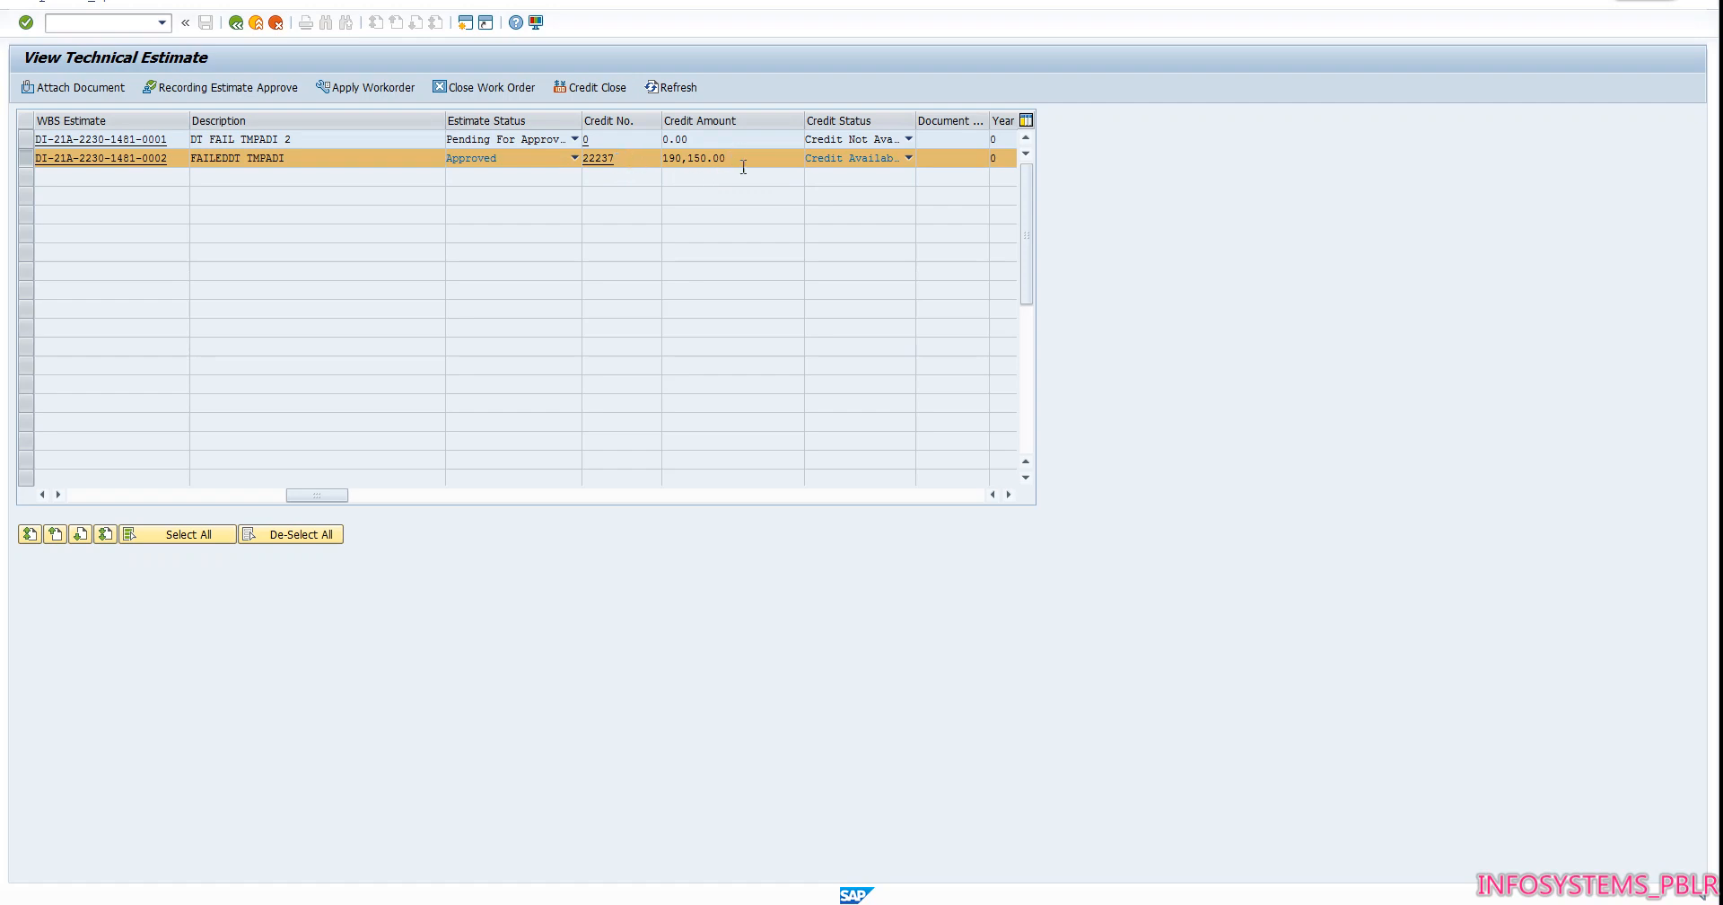
pyautogui.moveTo(344, 495); pyautogui.dragTo(441, 496)
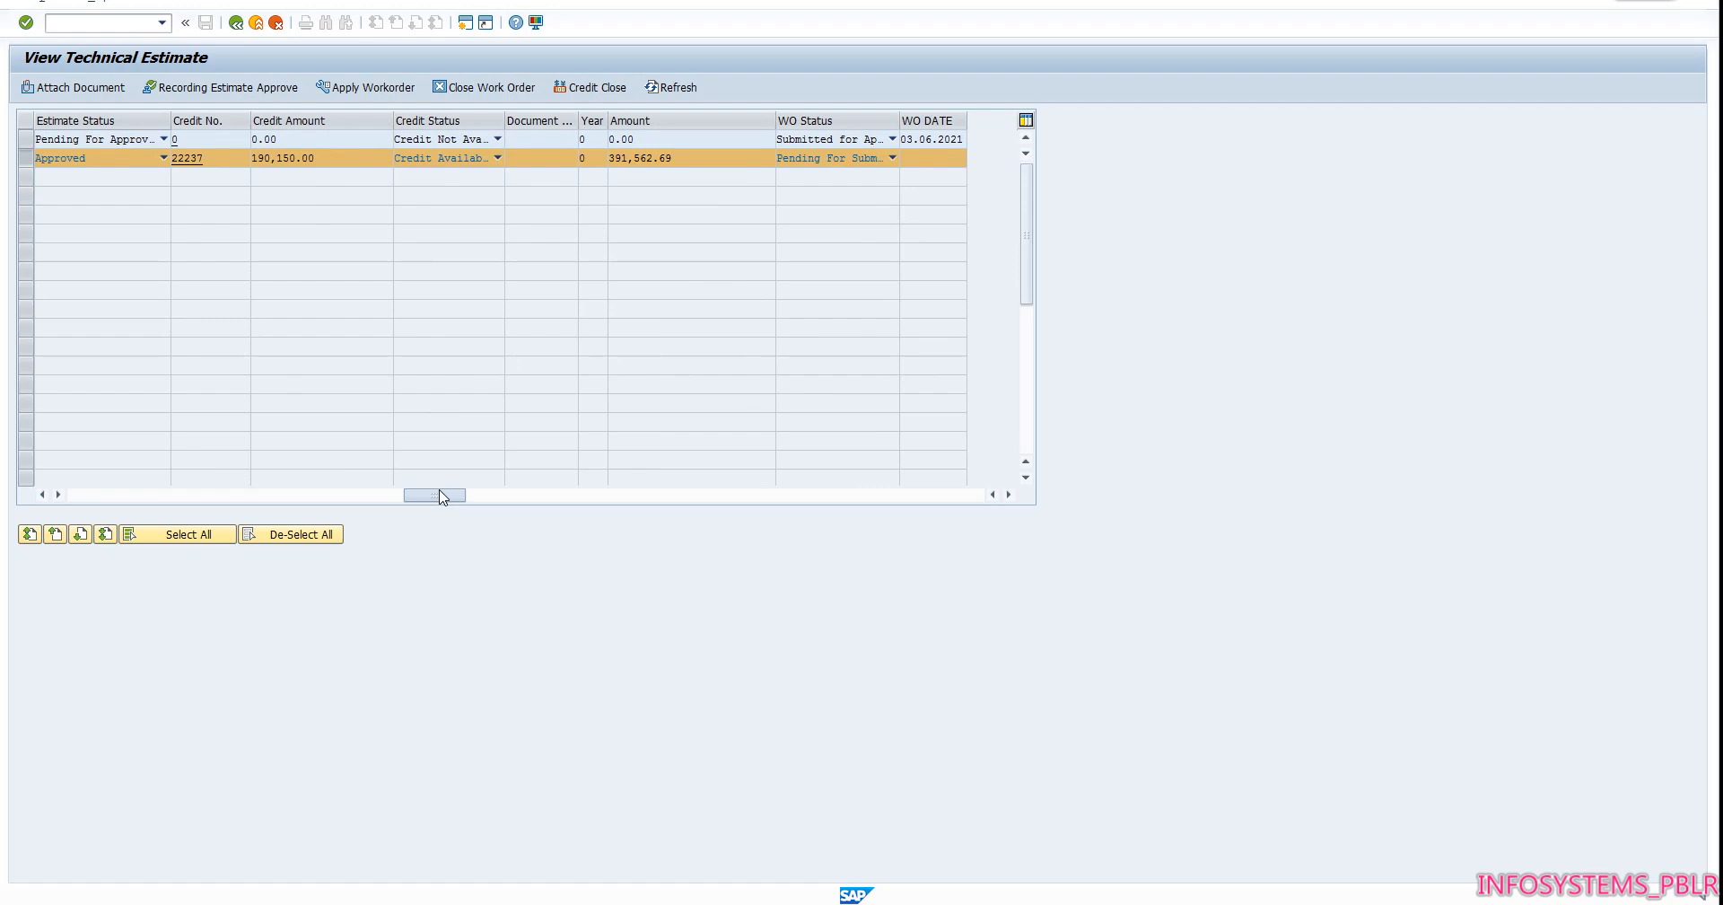
pyautogui.moveTo(441, 496); pyautogui.dragTo(103, 496)
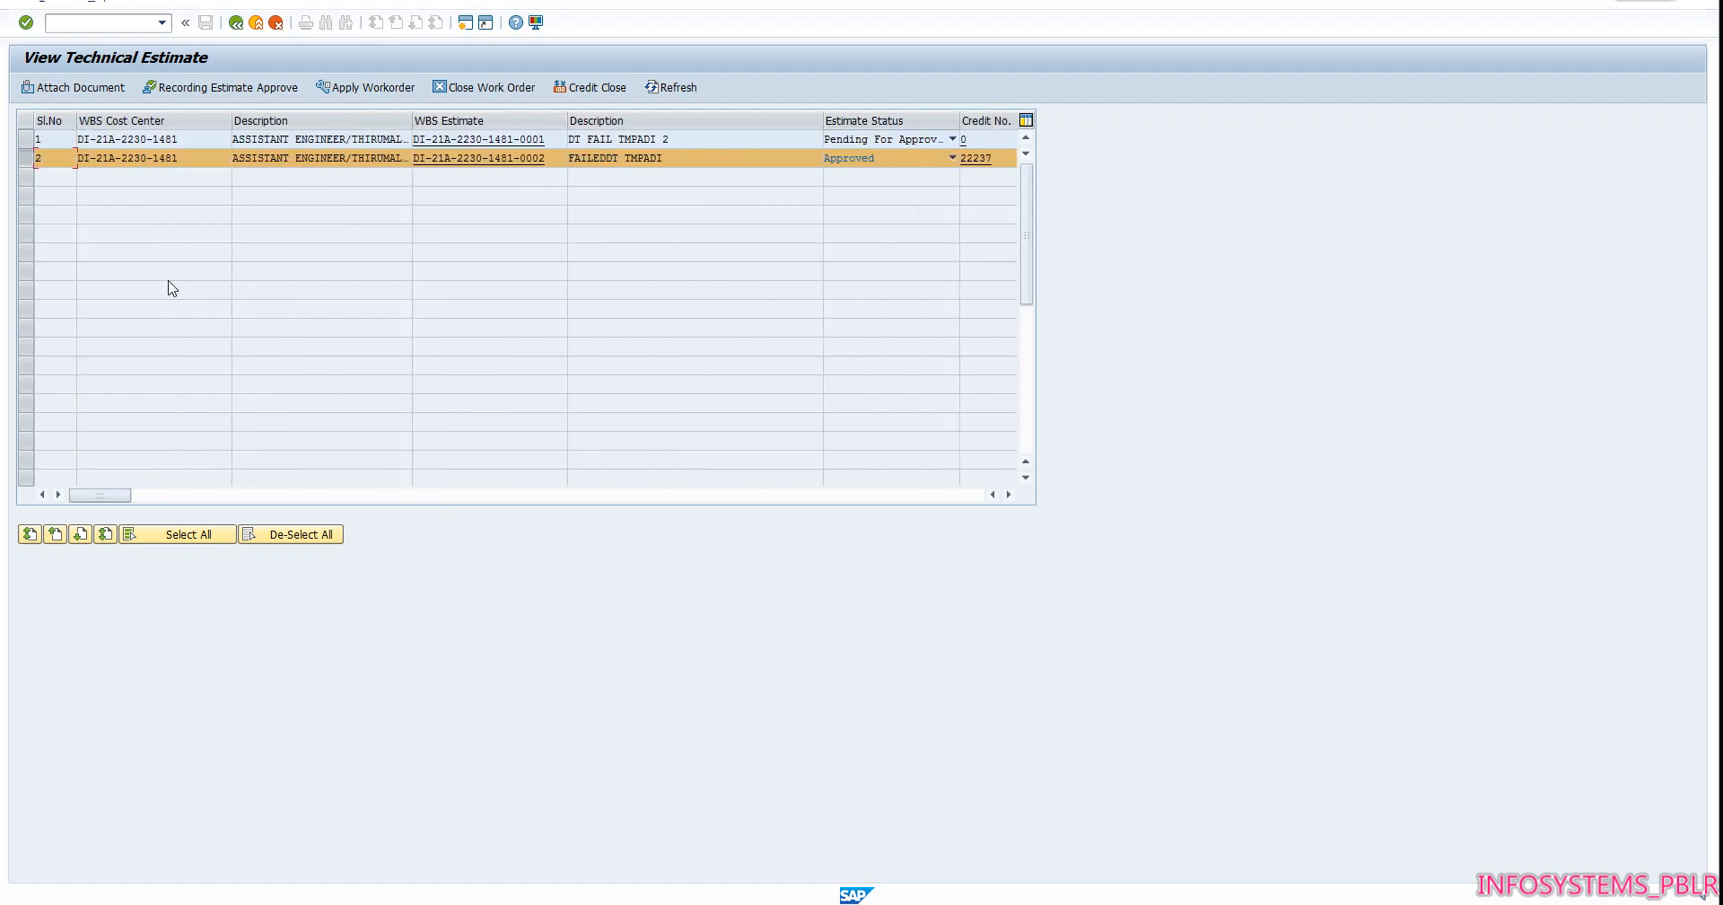
pyautogui.click(333, 92)
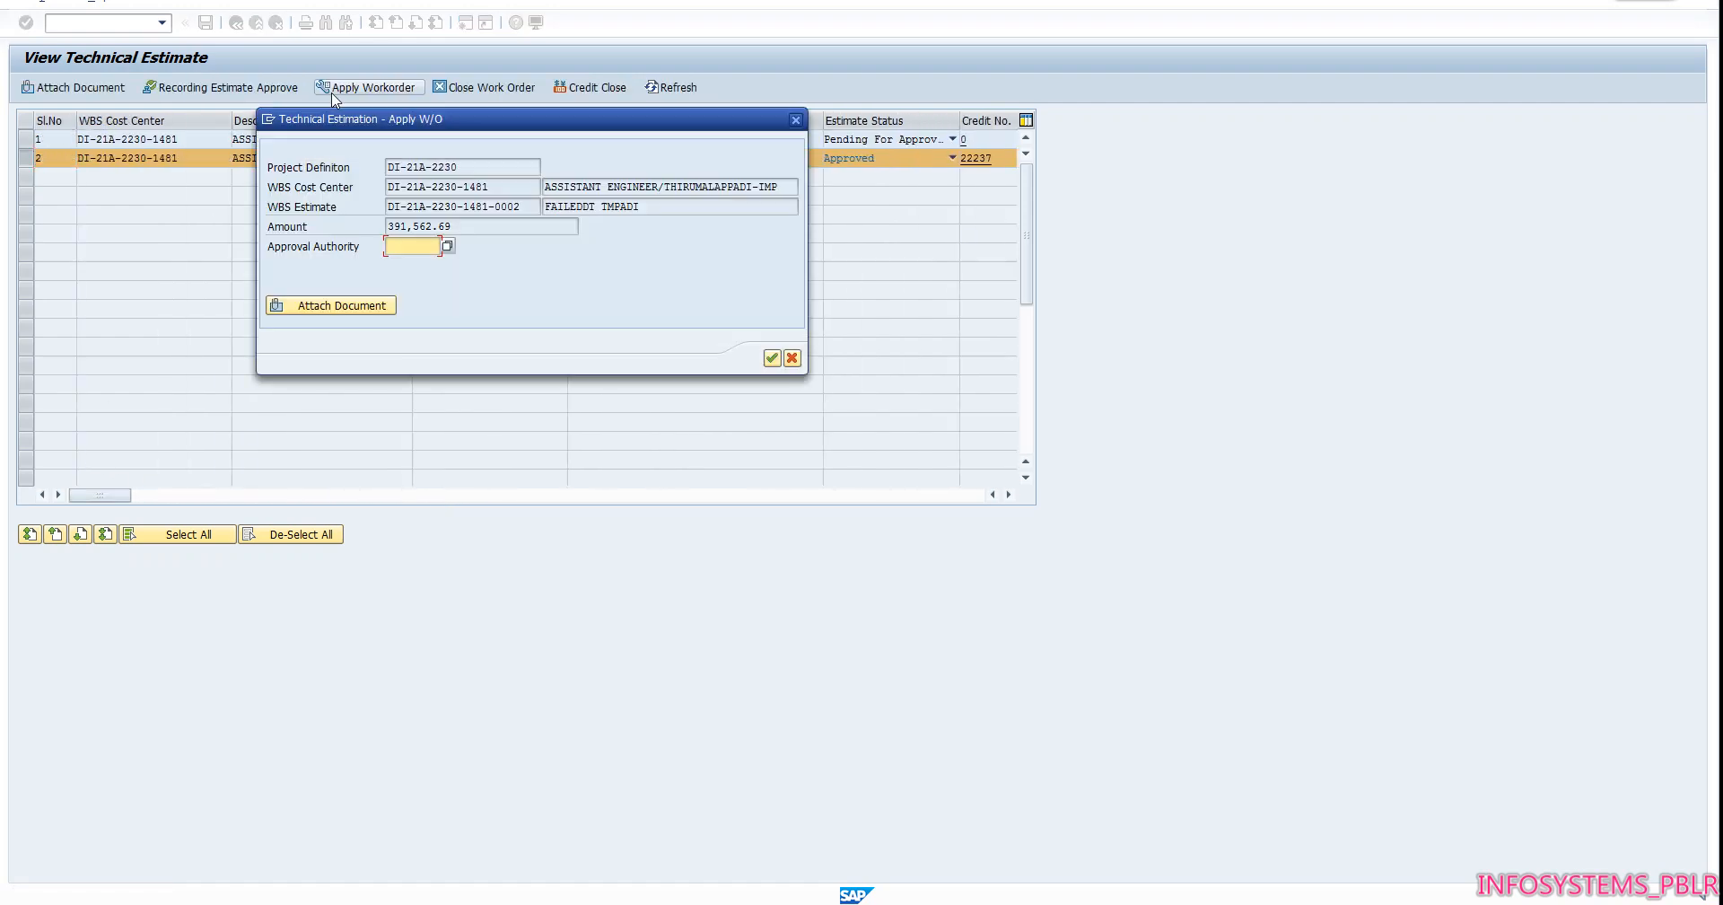
pyautogui.click(447, 247)
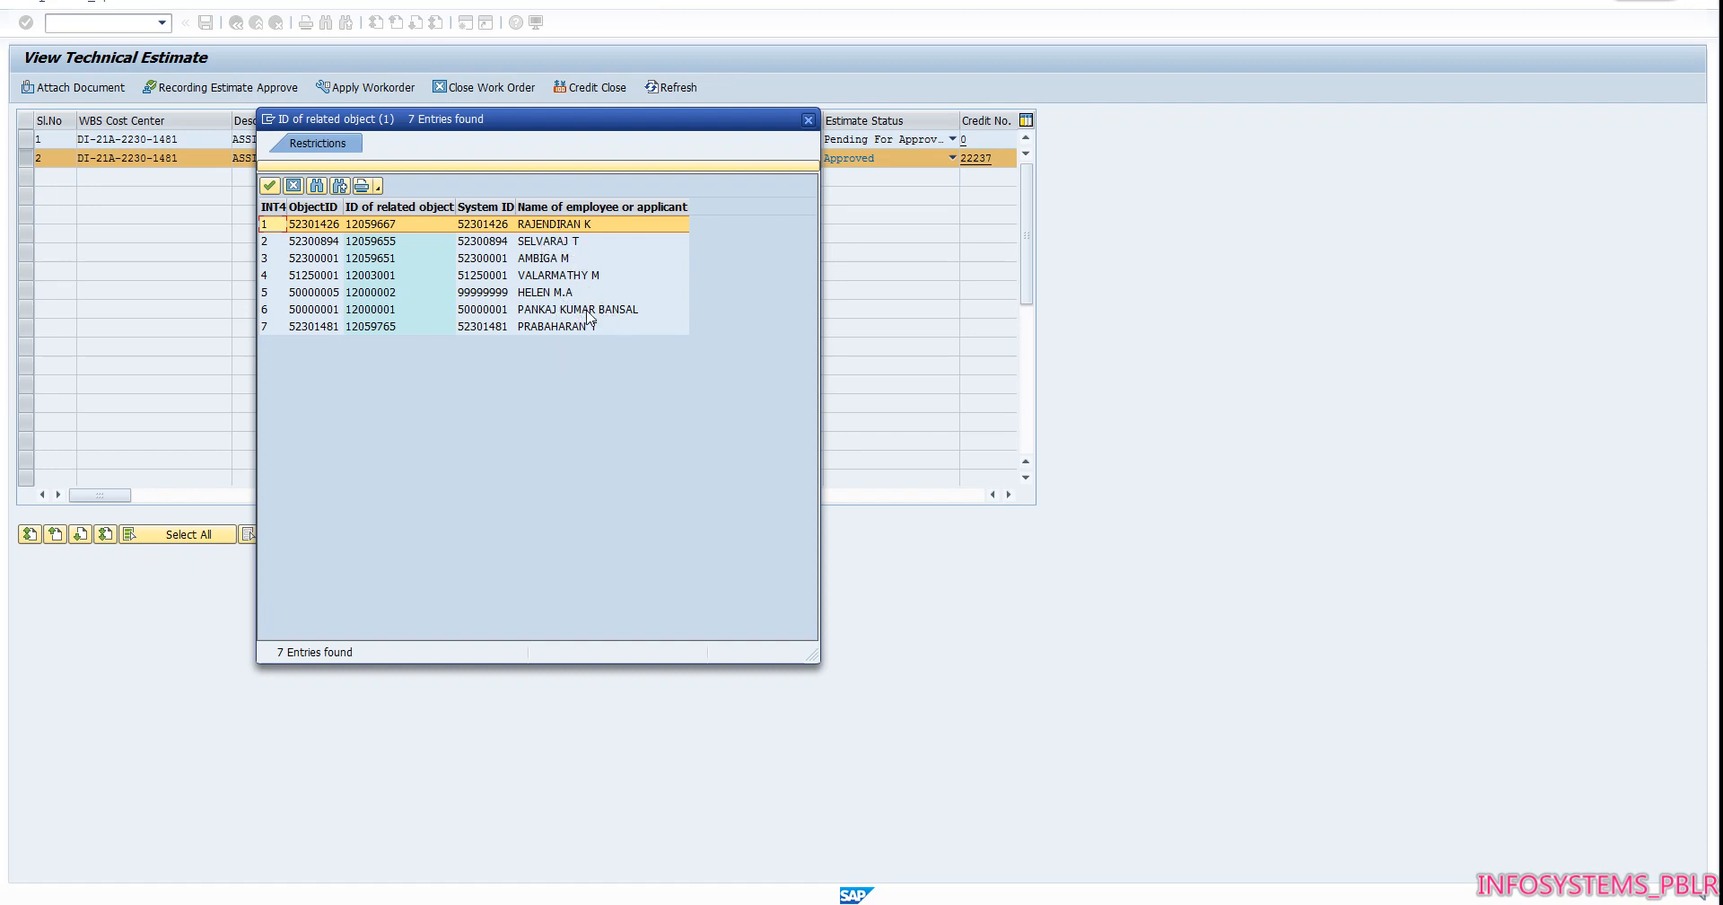
pyautogui.doubleClick(532, 226)
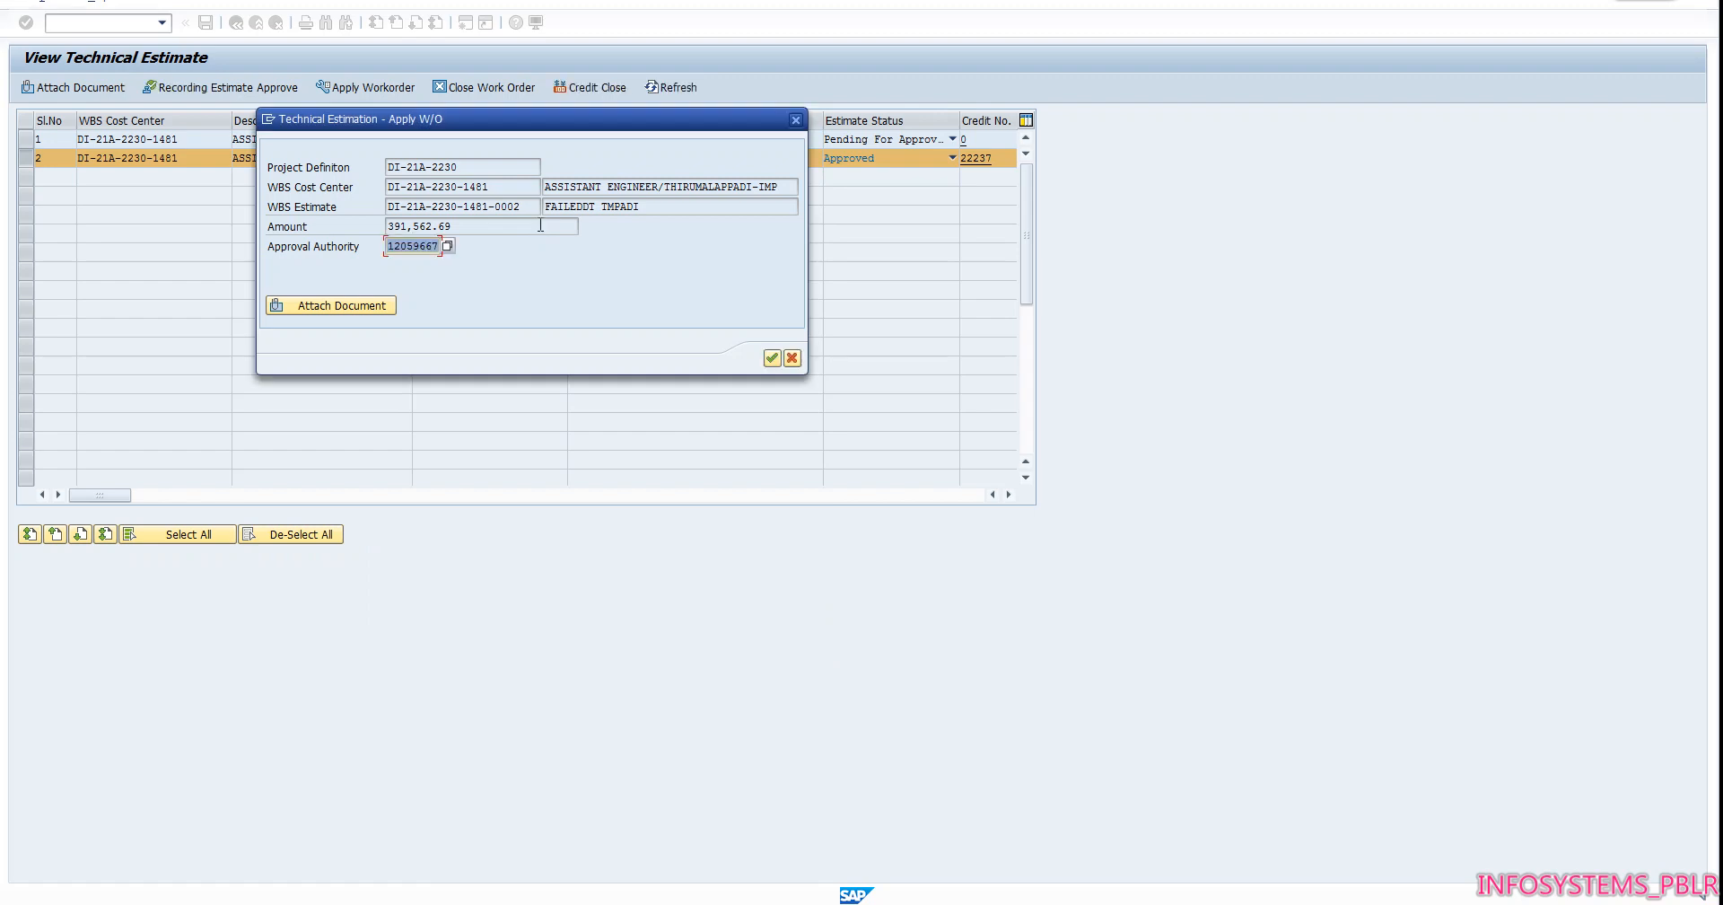
pyautogui.click(772, 359)
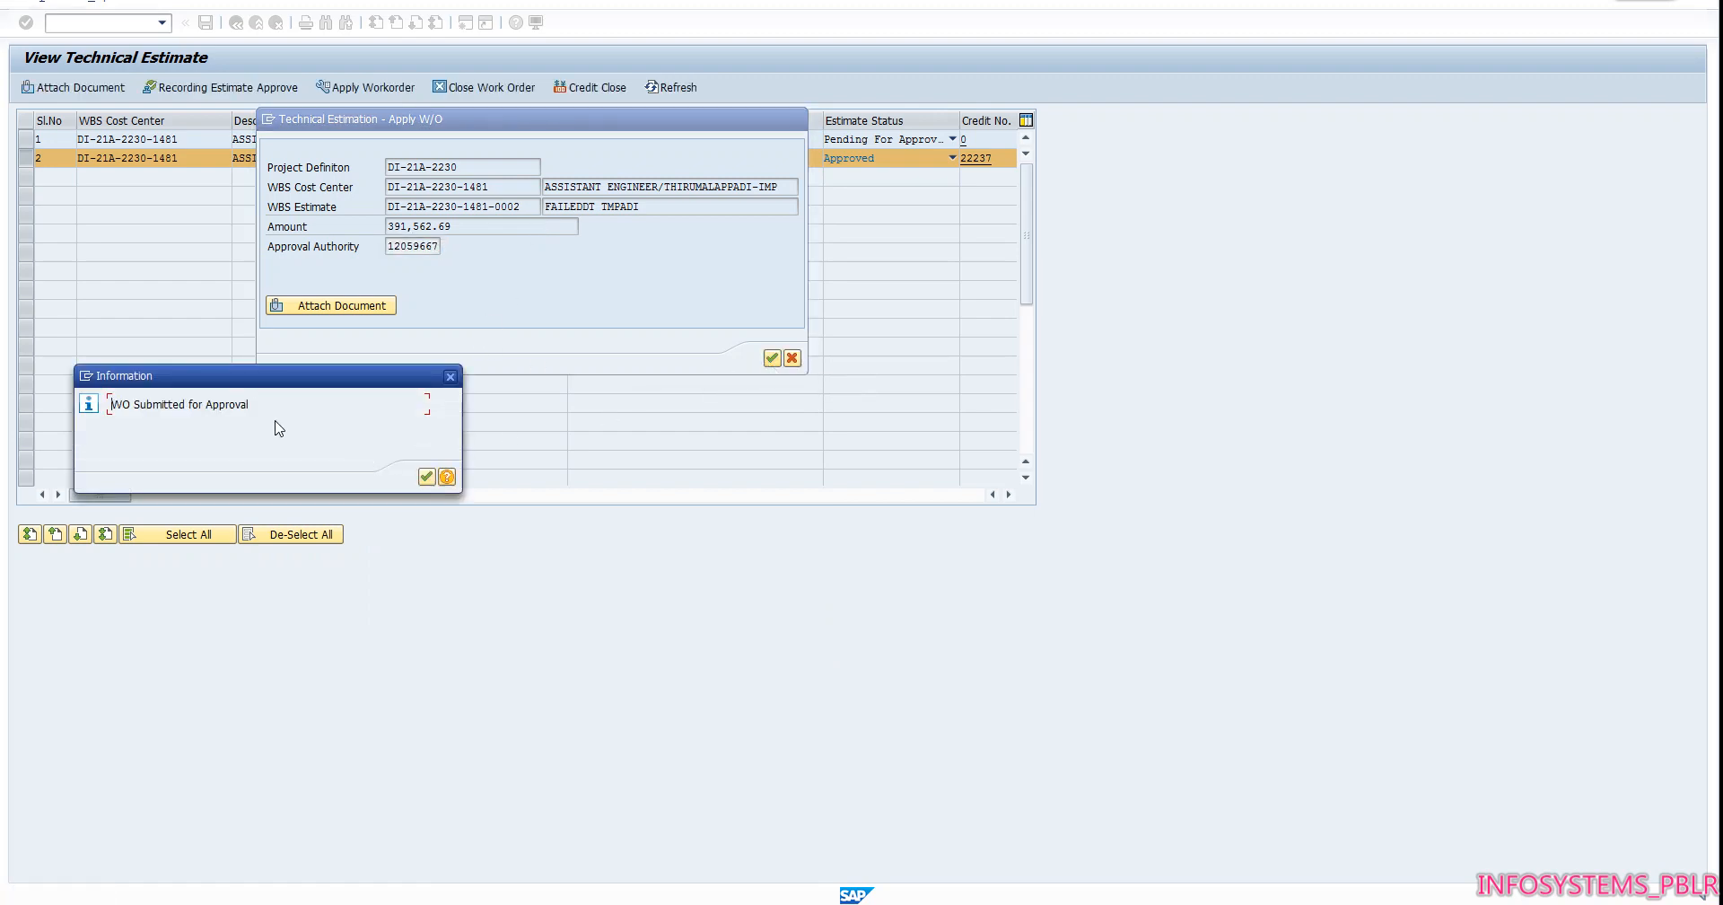
pyautogui.click(426, 476)
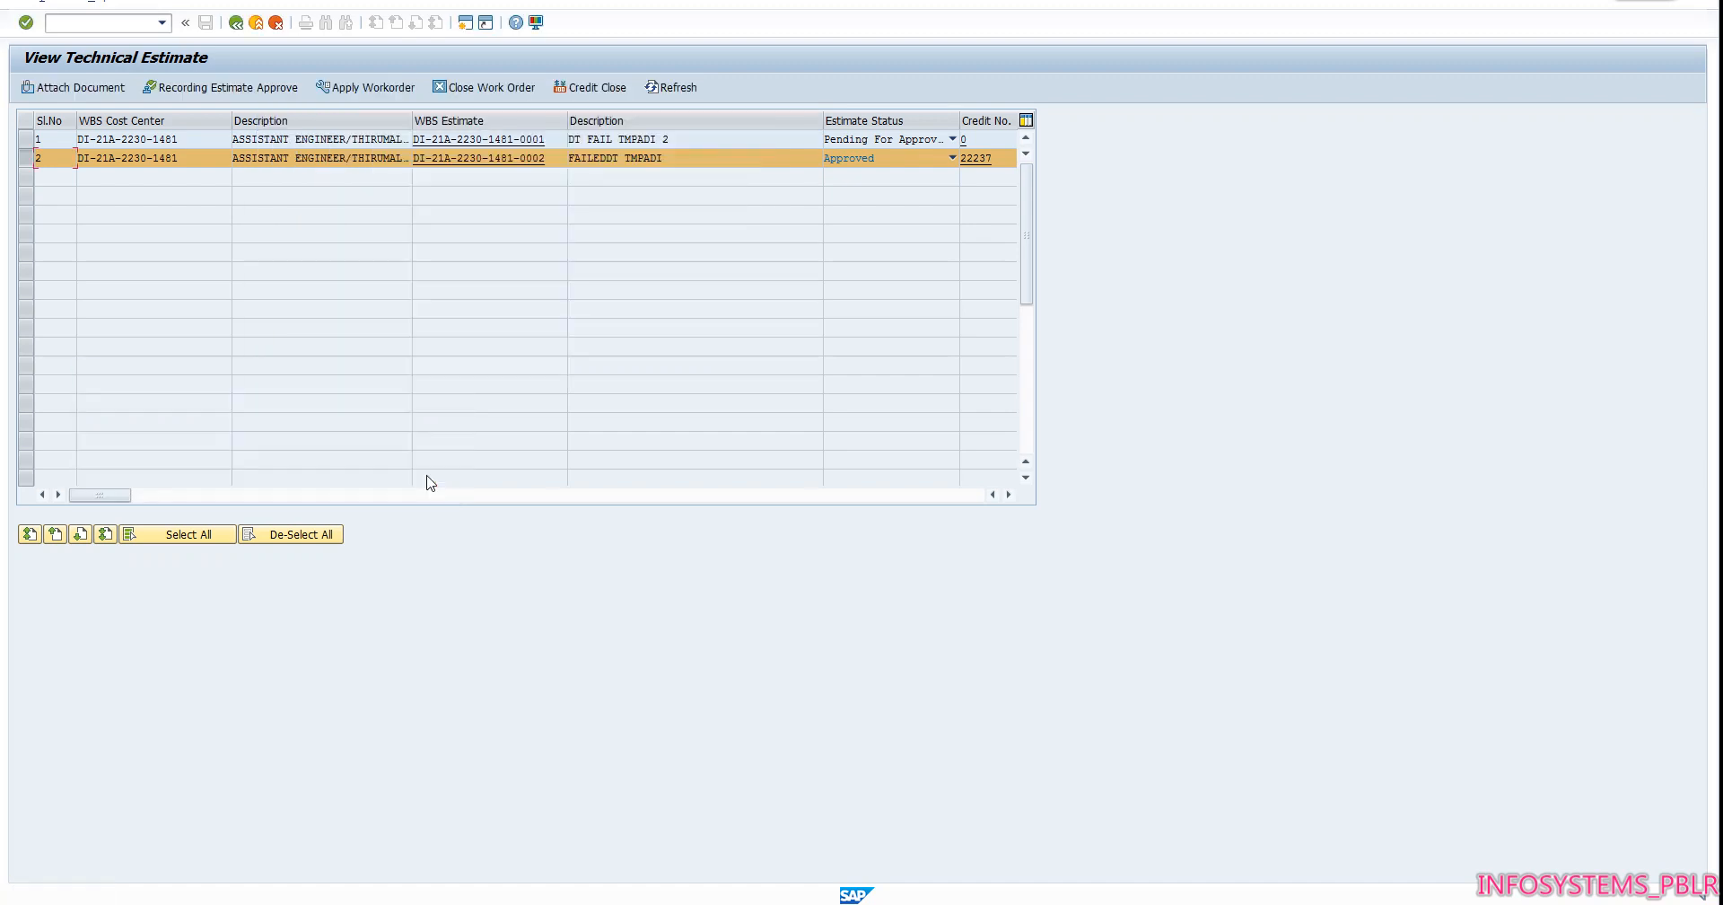
pyautogui.moveTo(116, 495); pyautogui.dragTo(537, 468)
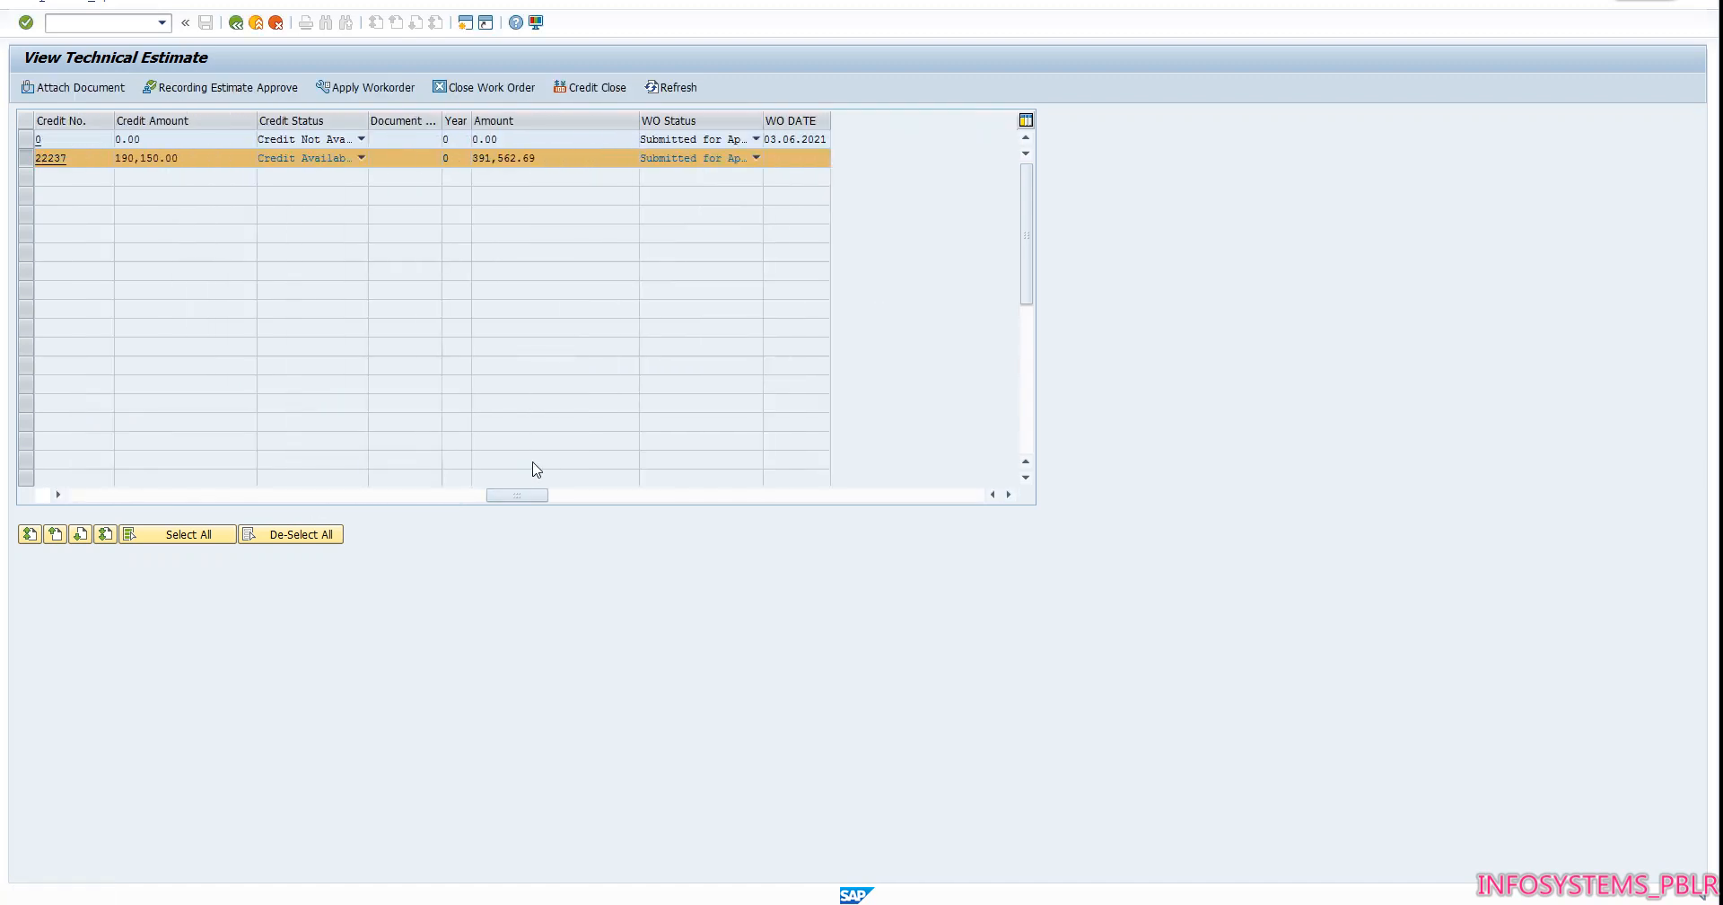
pyautogui.click(690, 162)
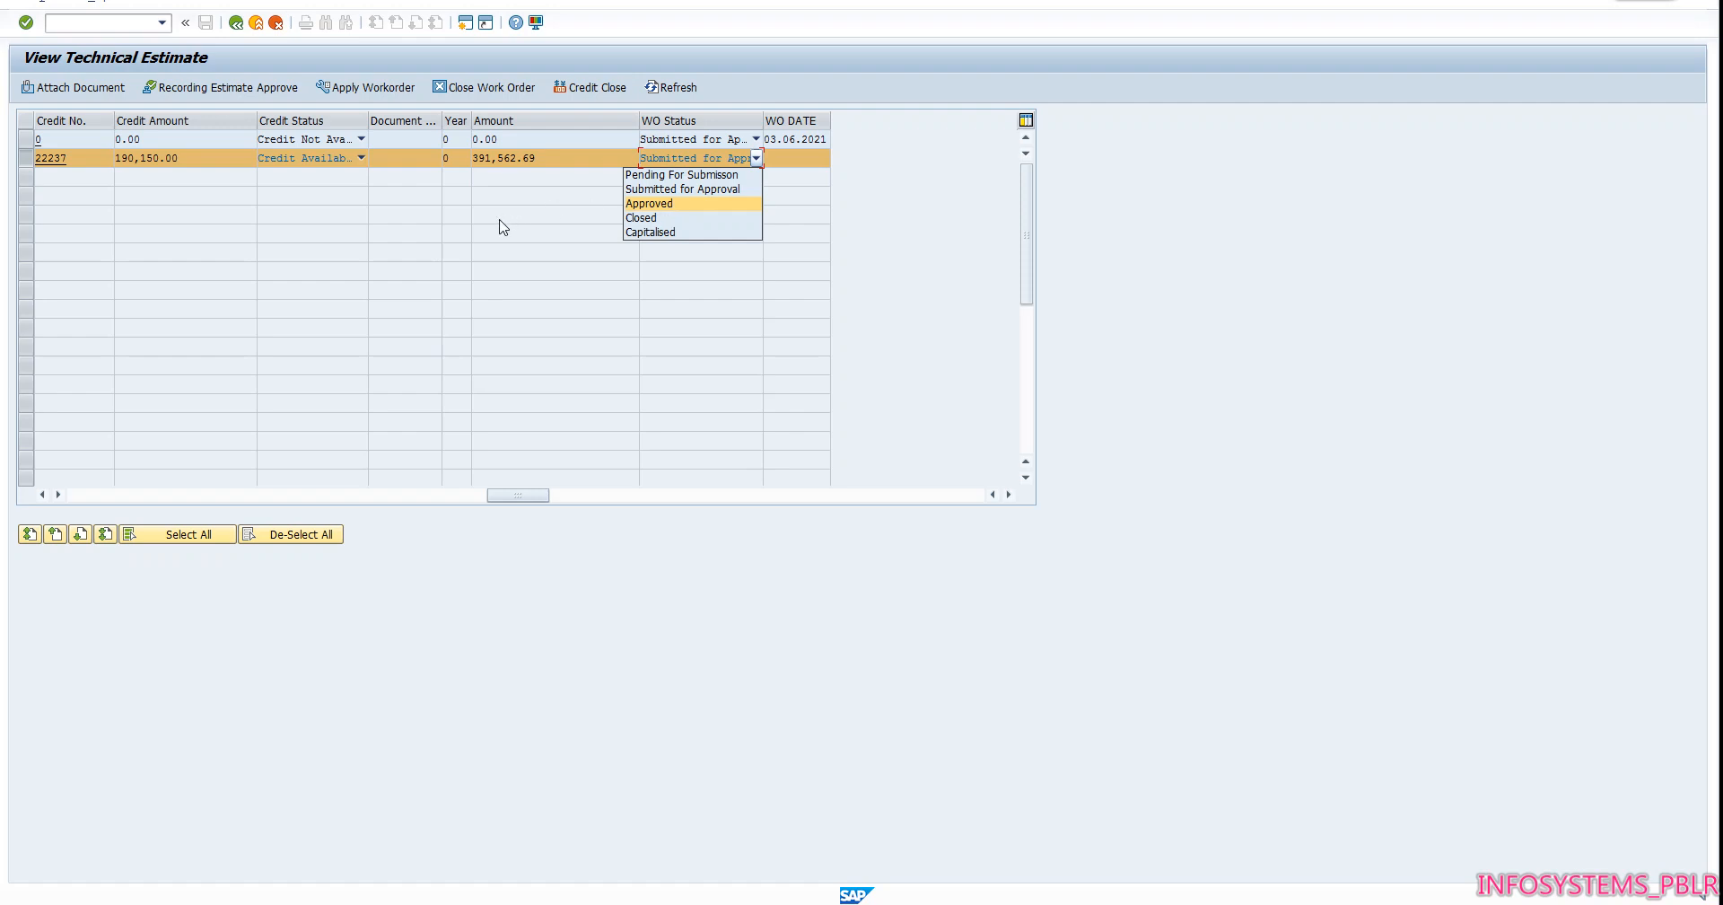
pyautogui.press('Escape')
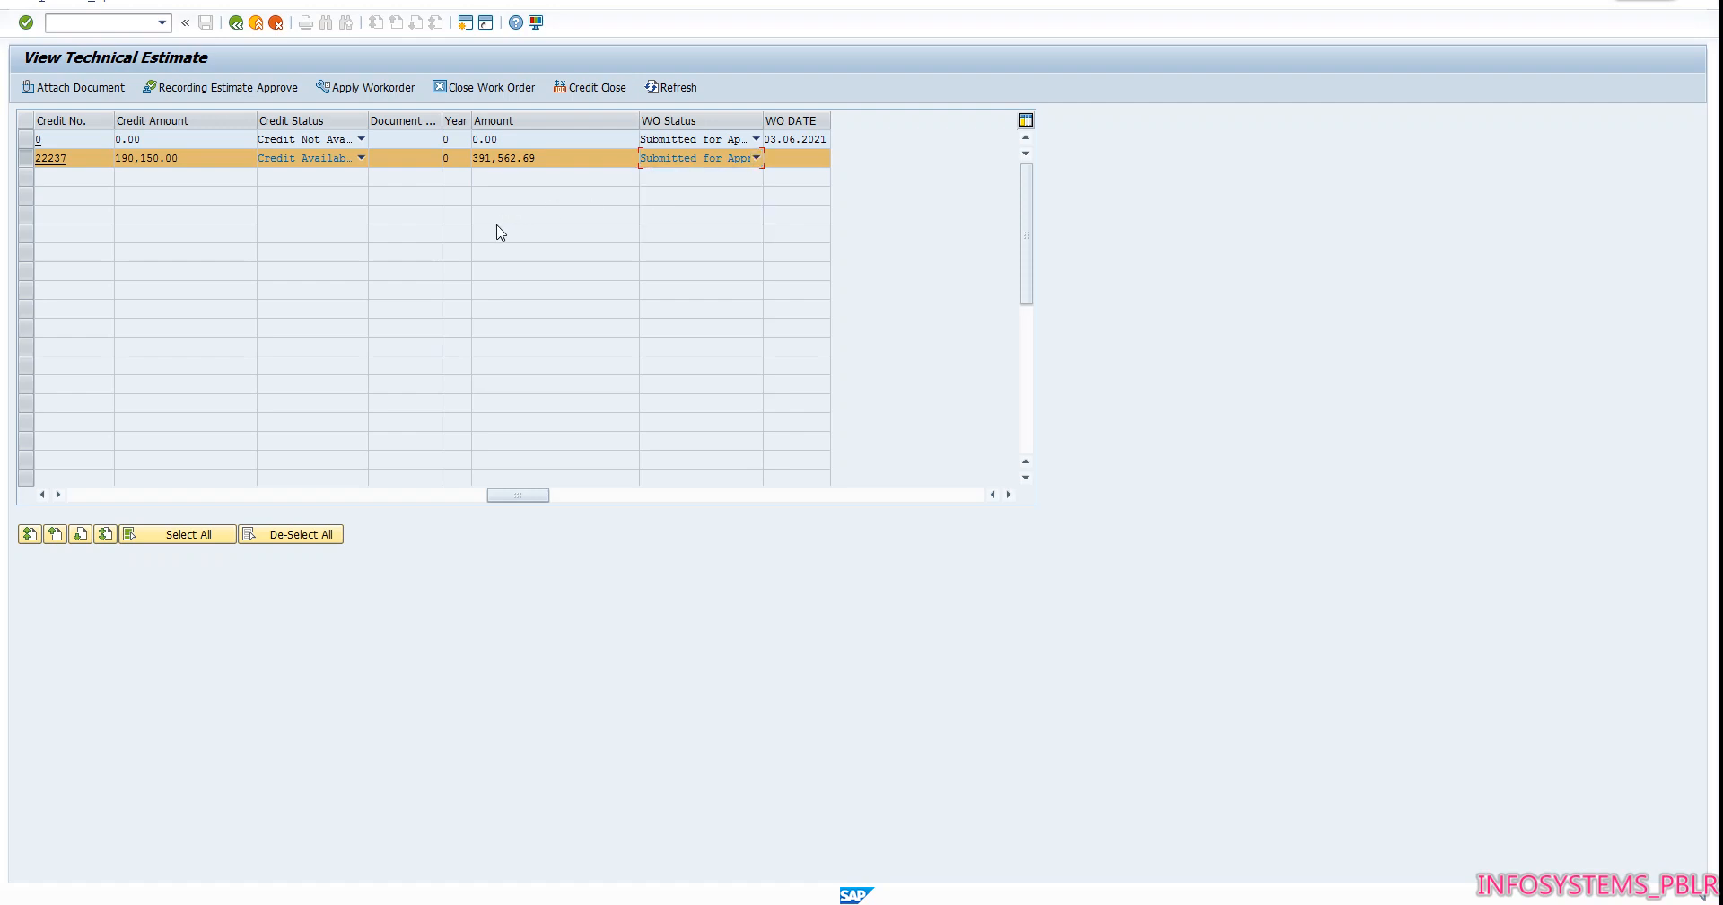
pyautogui.moveTo(501, 500); pyautogui.dragTo(404, 496)
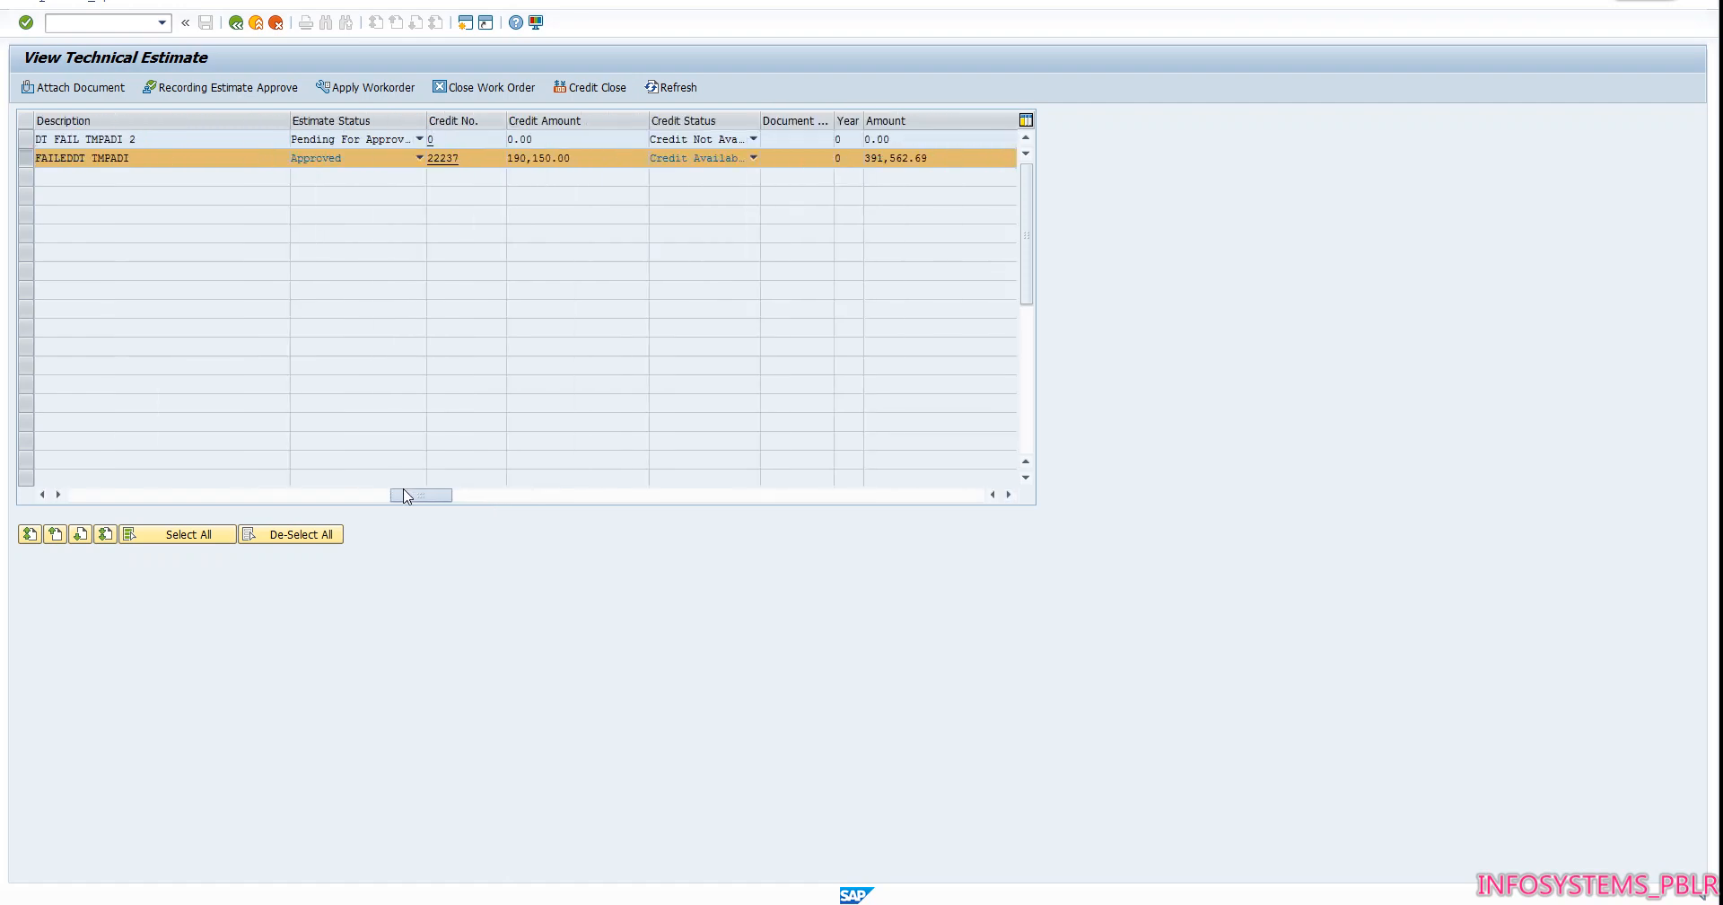